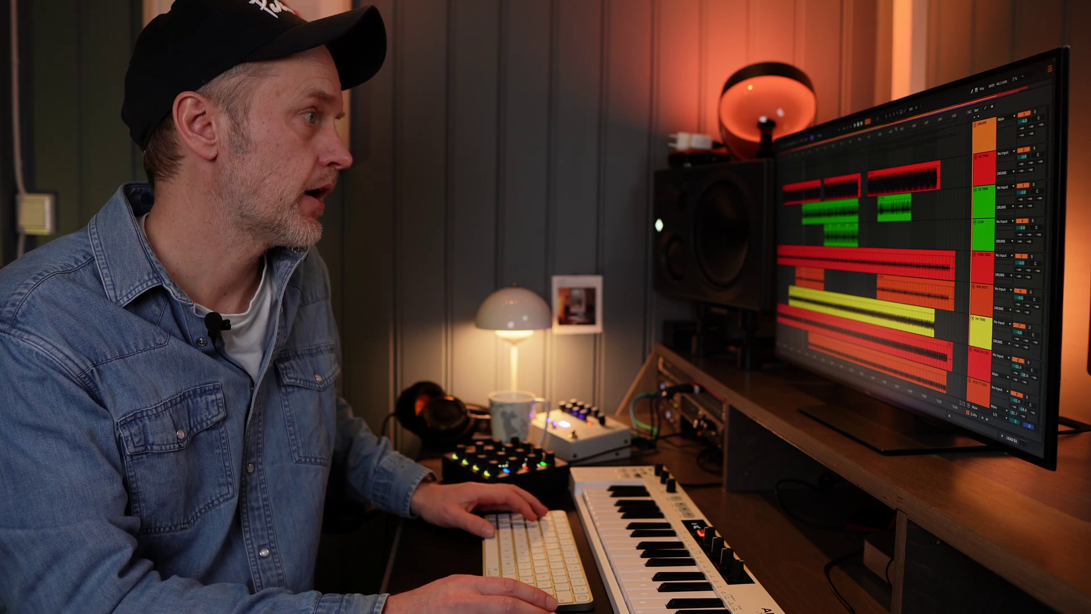
# Switch to Trello and open the Del Mar card in the Discover list to examine its Discover 11.02.24 checklist.
pyautogui.press('super+Tab')
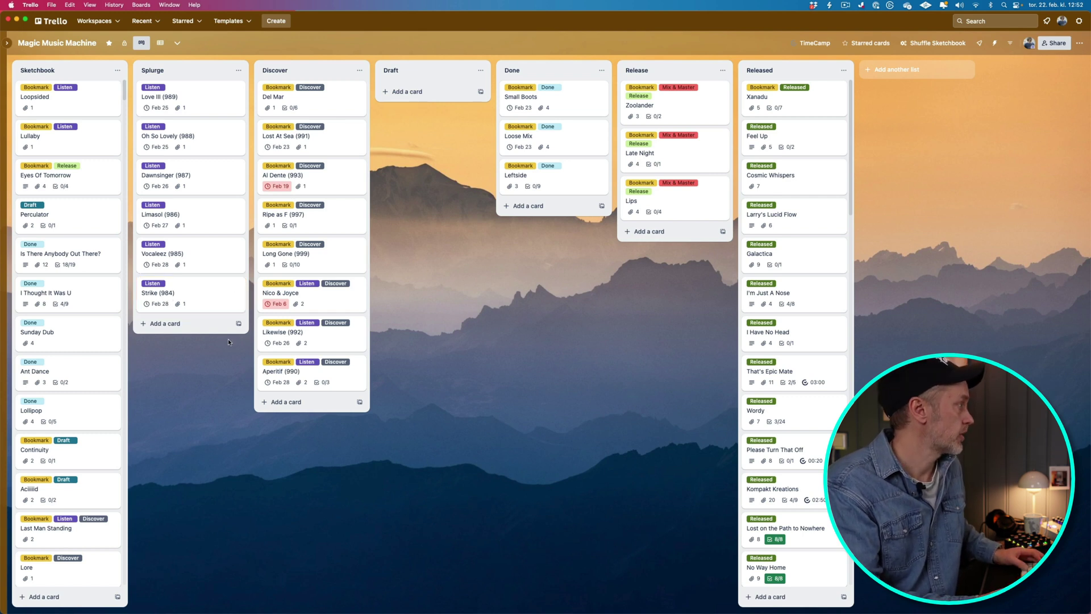
pyautogui.click(307, 99)
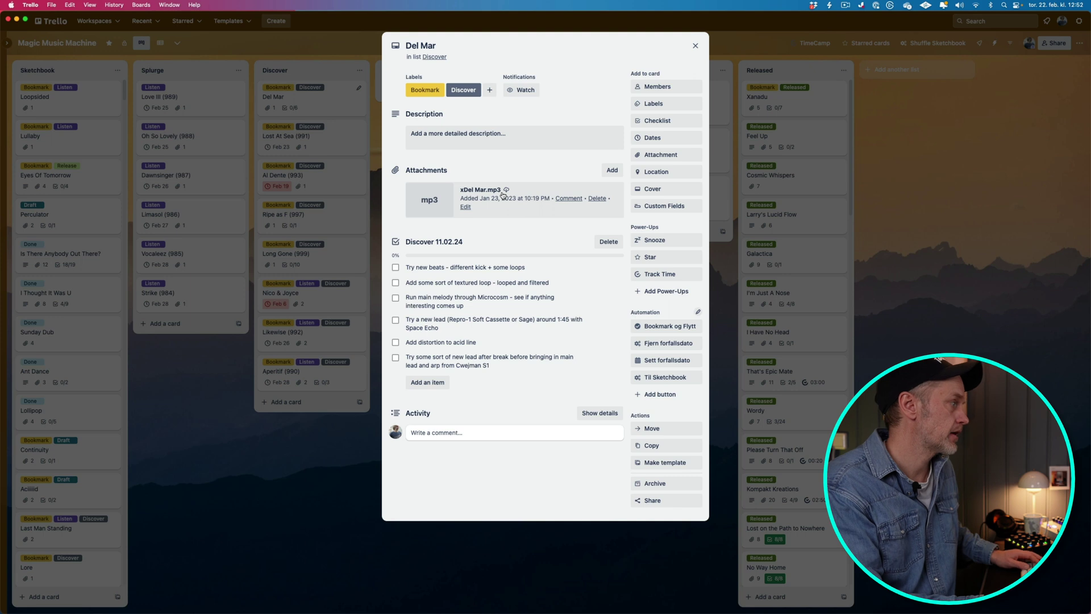
# Switch to Ableton Live and play the arrangement from bar 25, the start of the first ARP 2600 clip.
pyautogui.press('super+Tab')
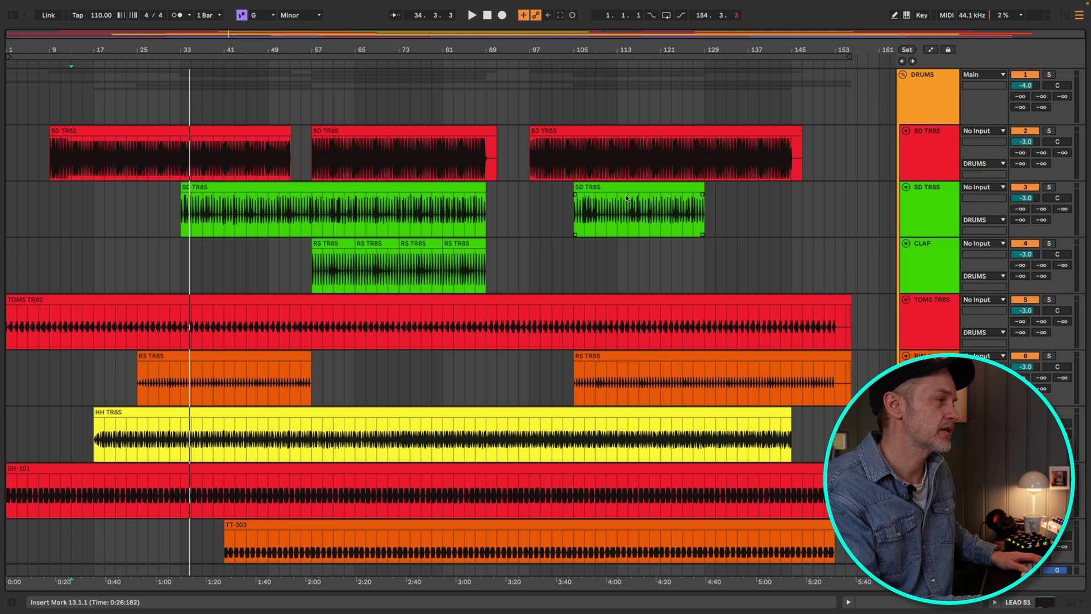
pyautogui.scroll(-1, 659, 256)
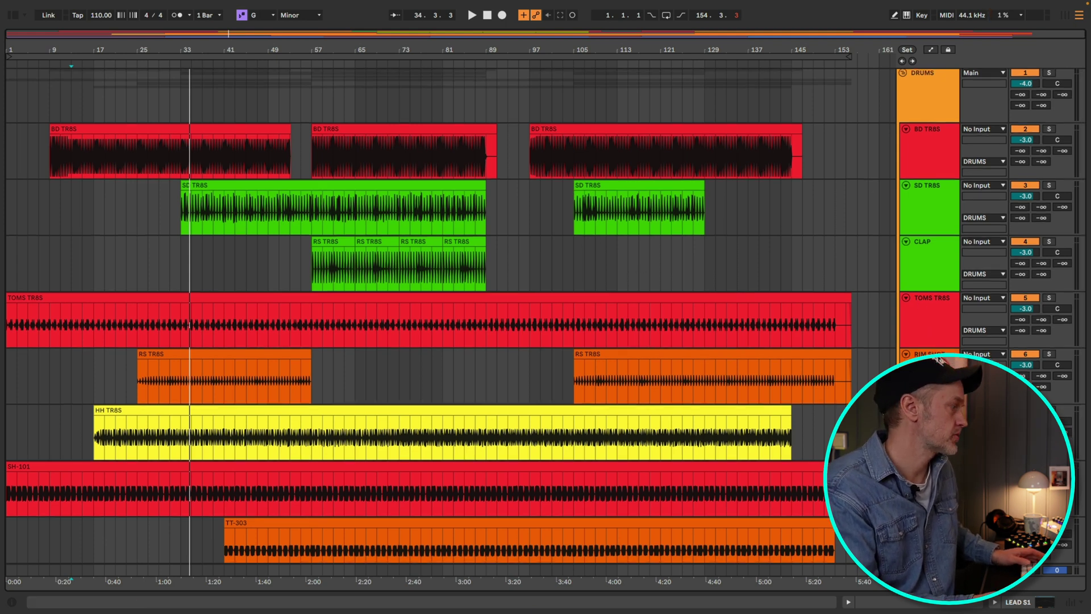
pyautogui.scroll(-8, 449, 316)
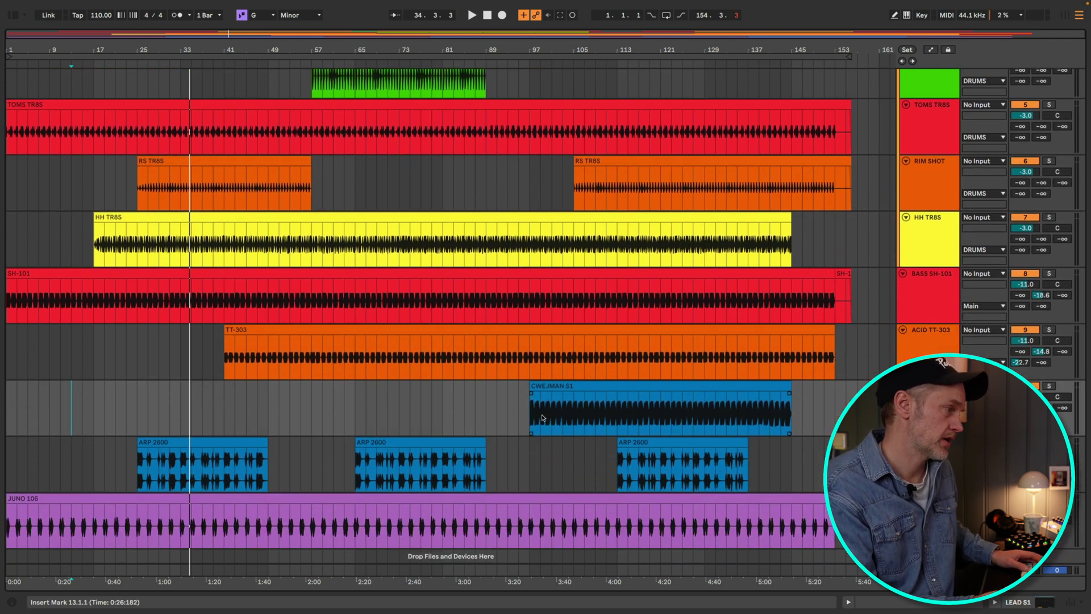
pyautogui.scroll(-1, 582, 406)
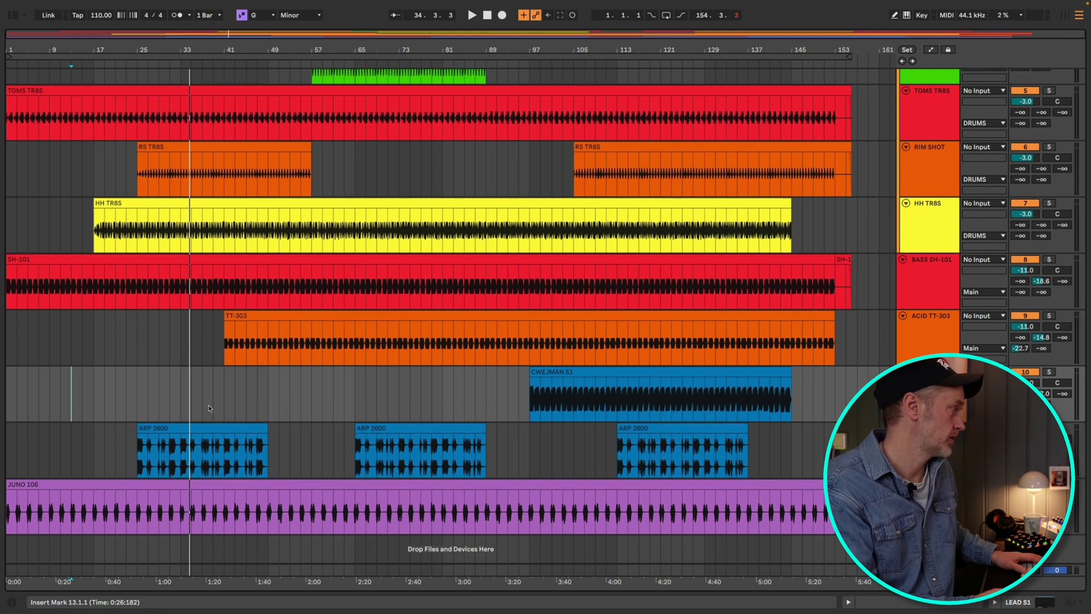
pyautogui.click(136, 449)
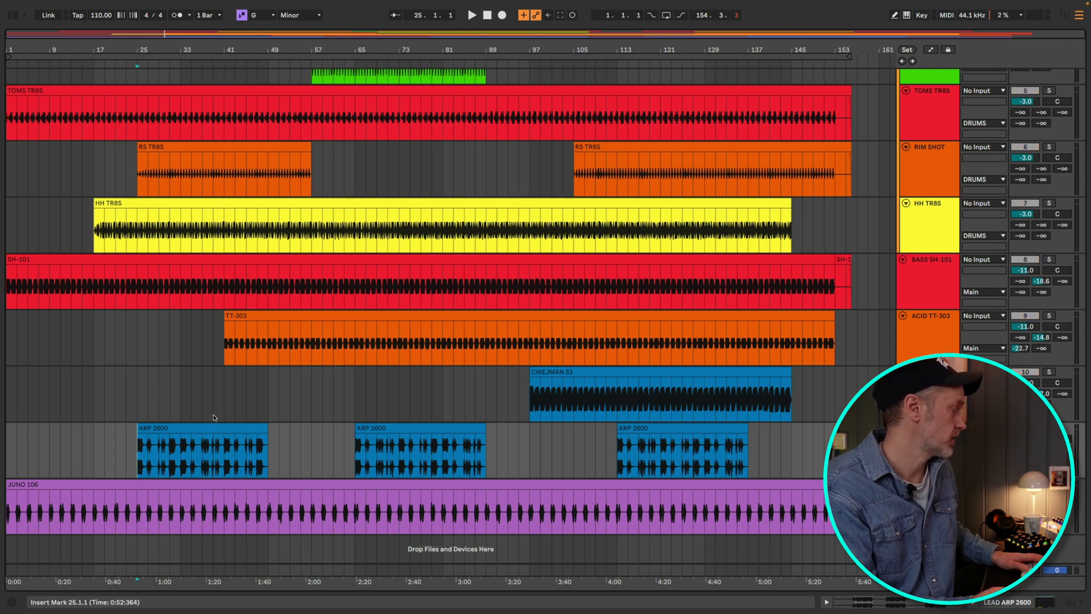
pyautogui.press('space')
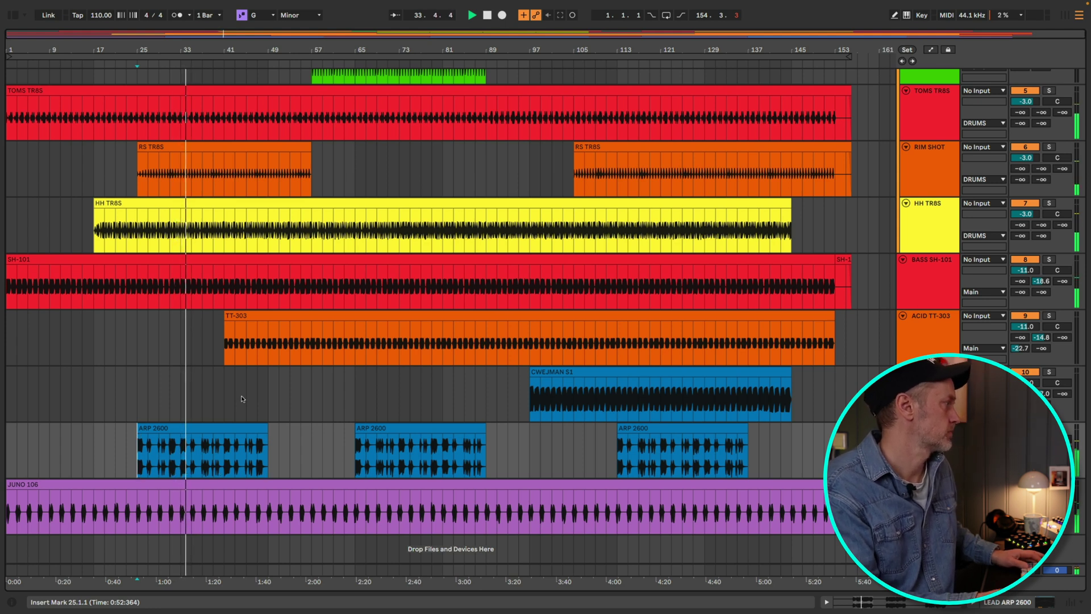
# Set the ACID TT-303 track volume to -9.0 dB during playback and stop the song.
pyautogui.click(261, 339)
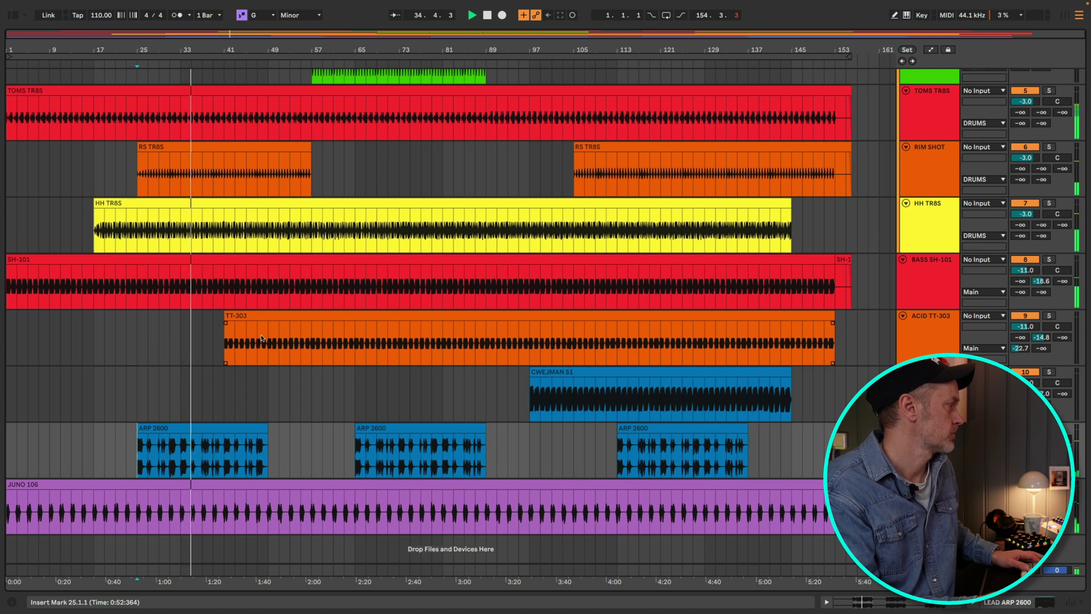
pyautogui.press('Up')
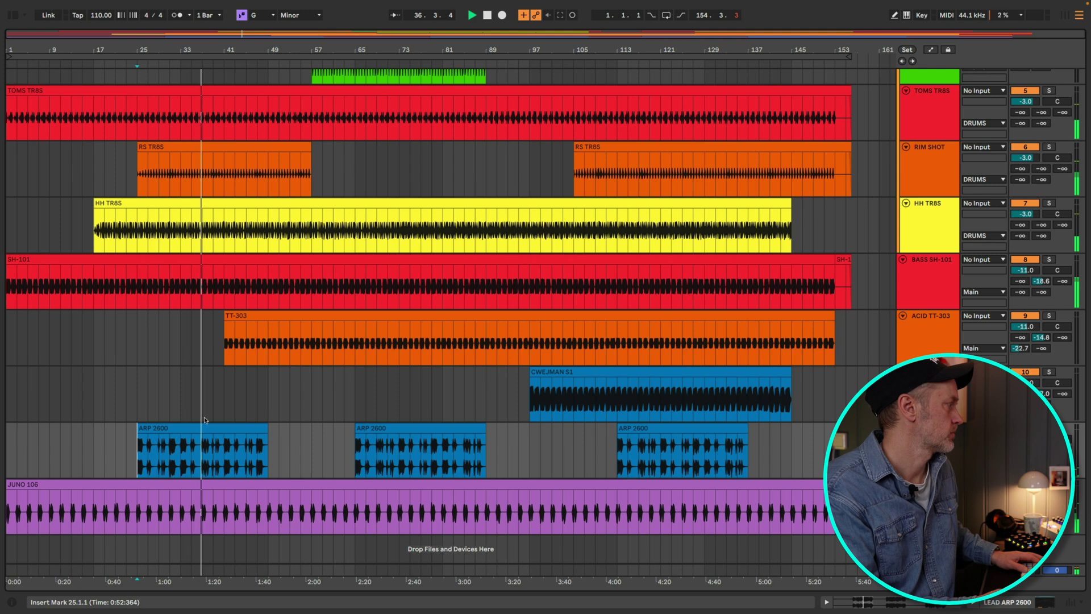
pyautogui.click(225, 327)
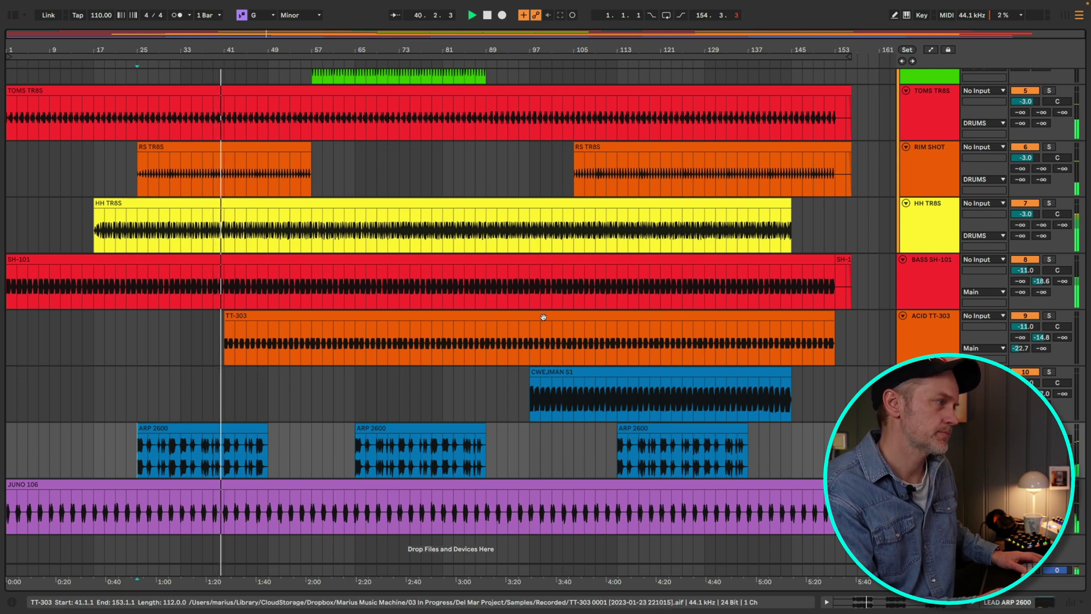
pyautogui.click(843, 301)
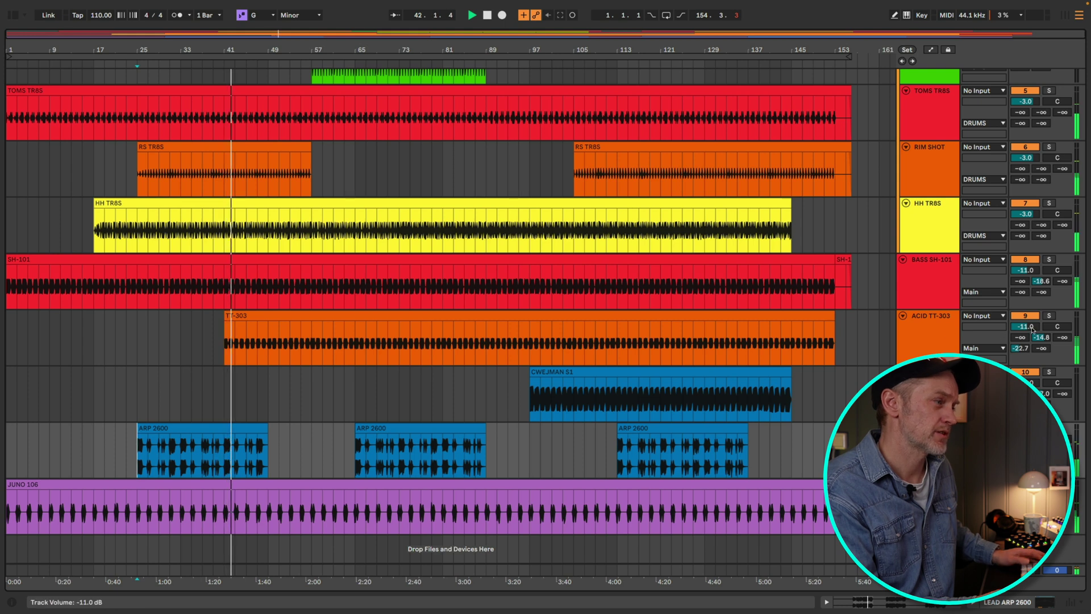
pyautogui.moveTo(1033, 331); pyautogui.dragTo(1033, 323)
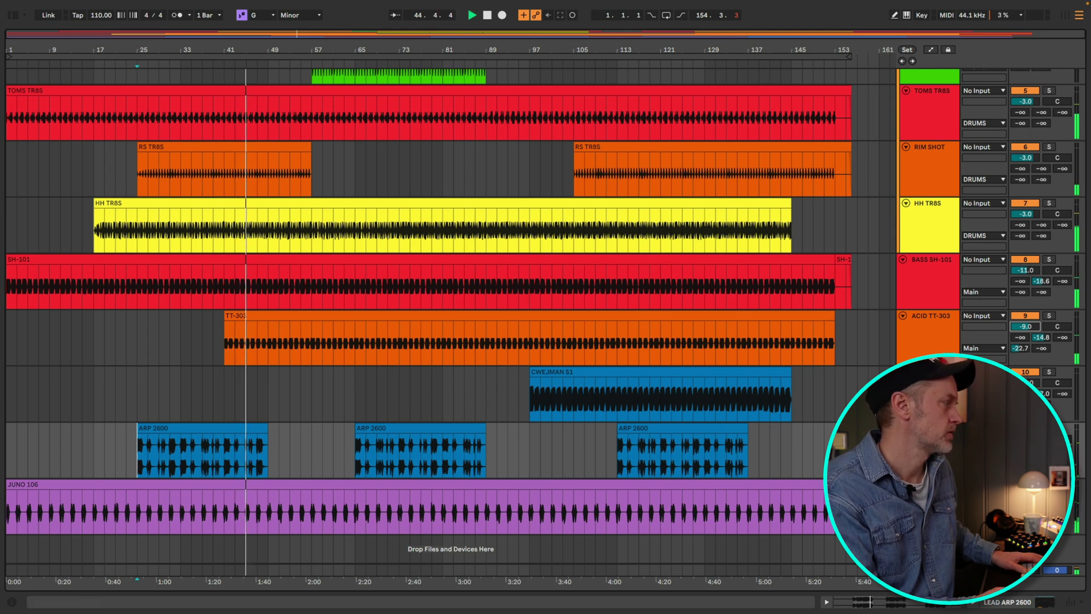
pyautogui.press('space')
# Play the arrangement from bar 97, where the CWEJMAN S1 clip begins, and stop it after a few bars.
pyautogui.click(531, 402)
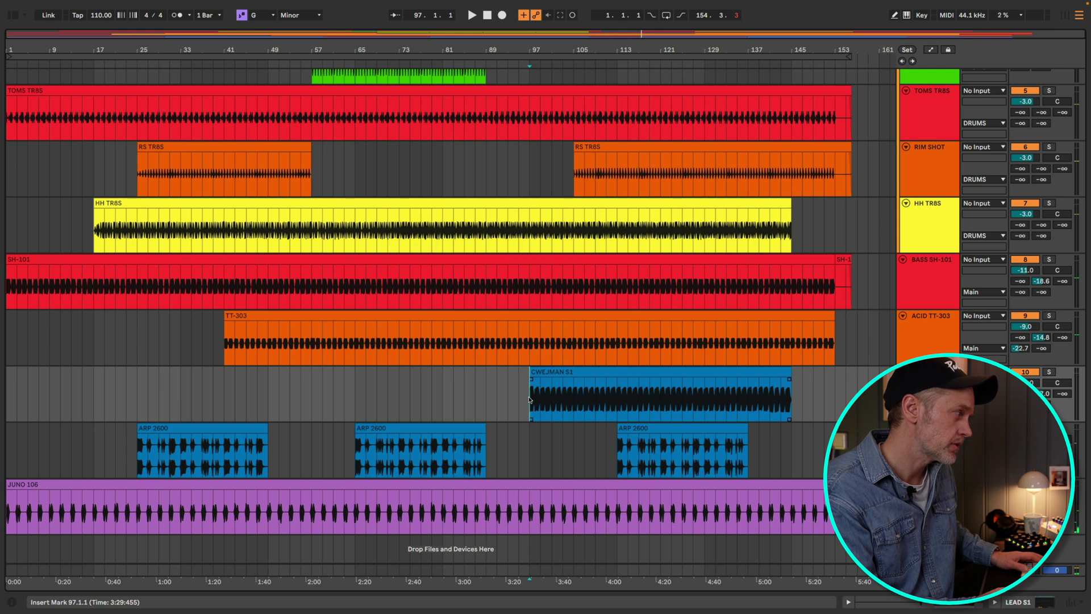
pyautogui.press('space')
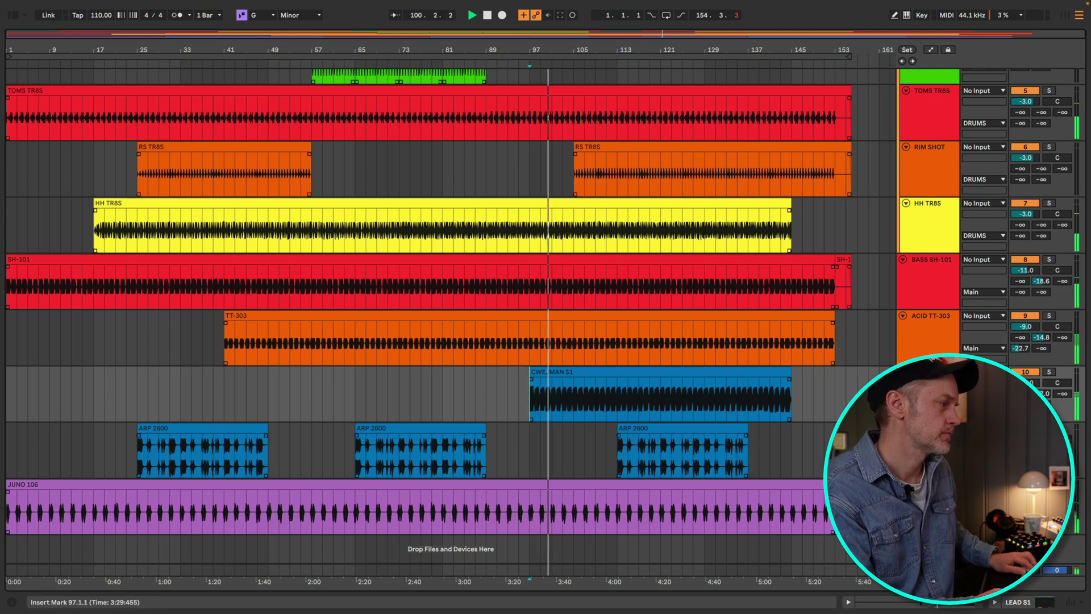
pyautogui.press('super+a')
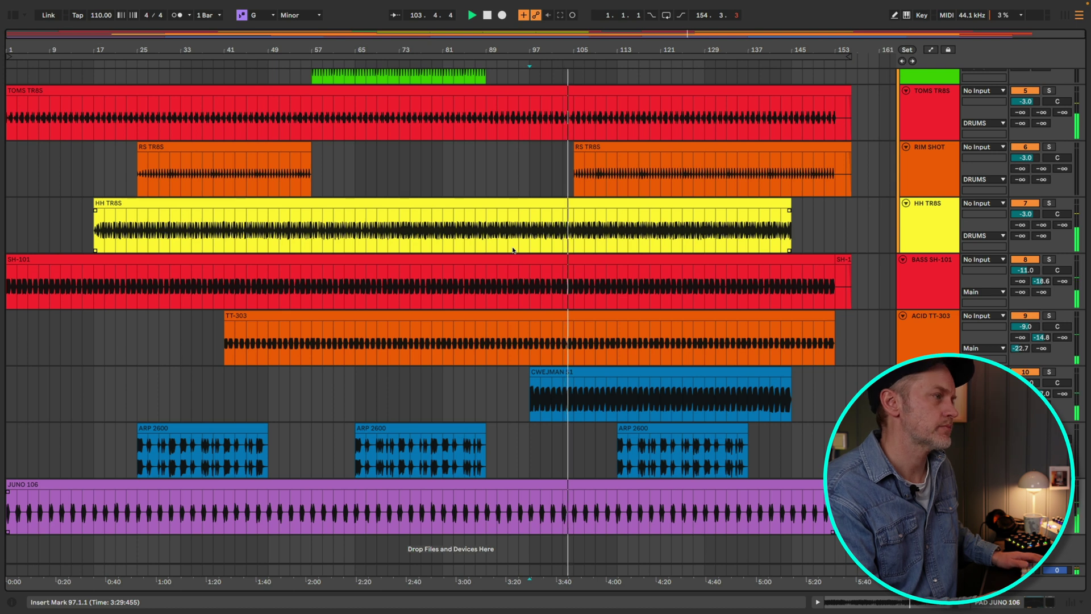
pyautogui.press('space')
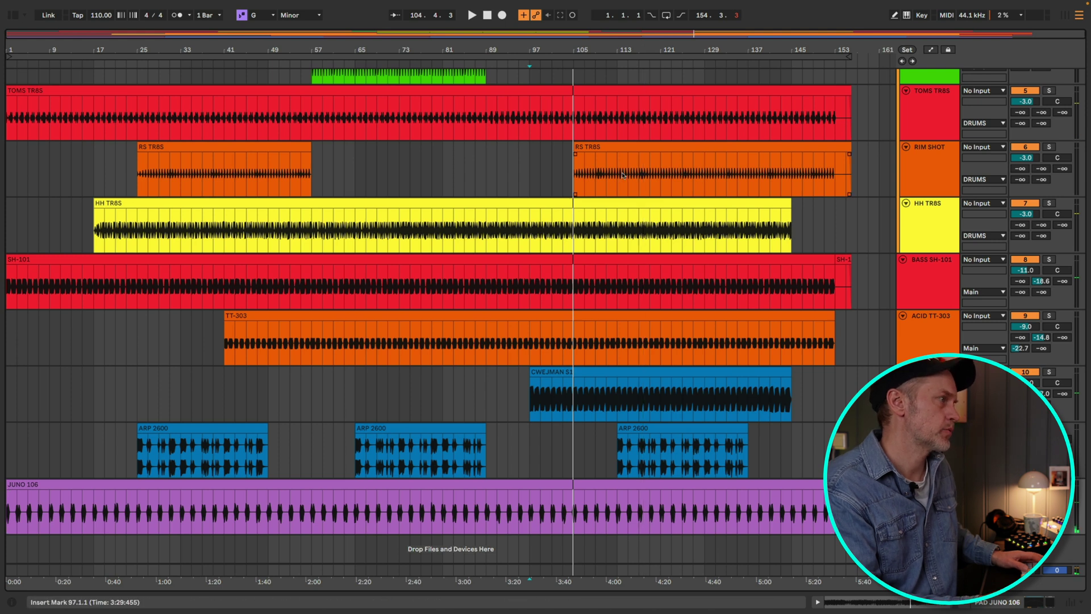
pyautogui.scroll(5, 622, 175)
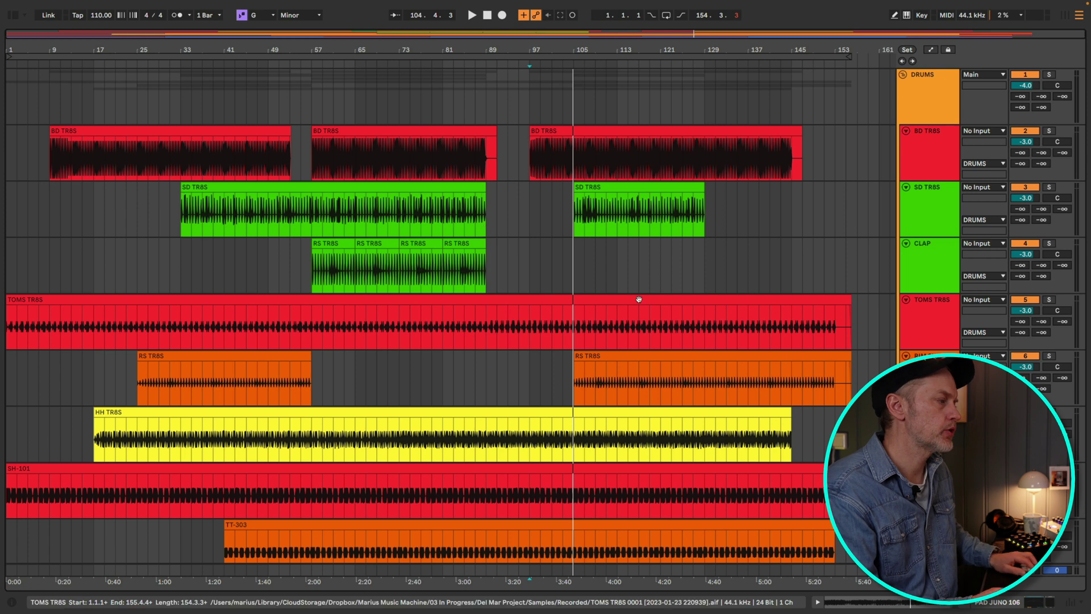
pyautogui.click(849, 310)
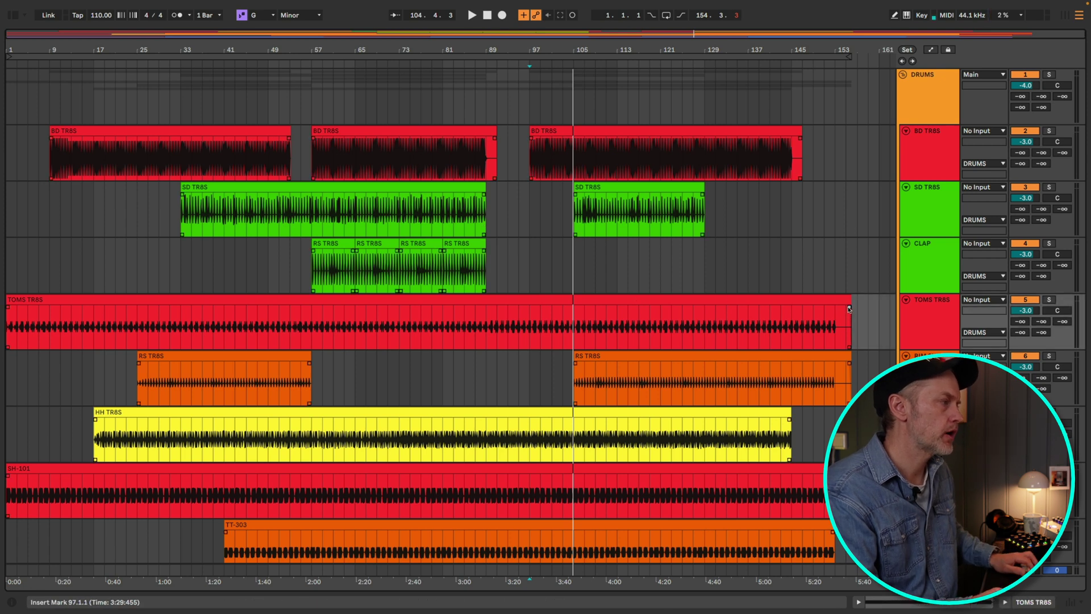
pyautogui.click(850, 477)
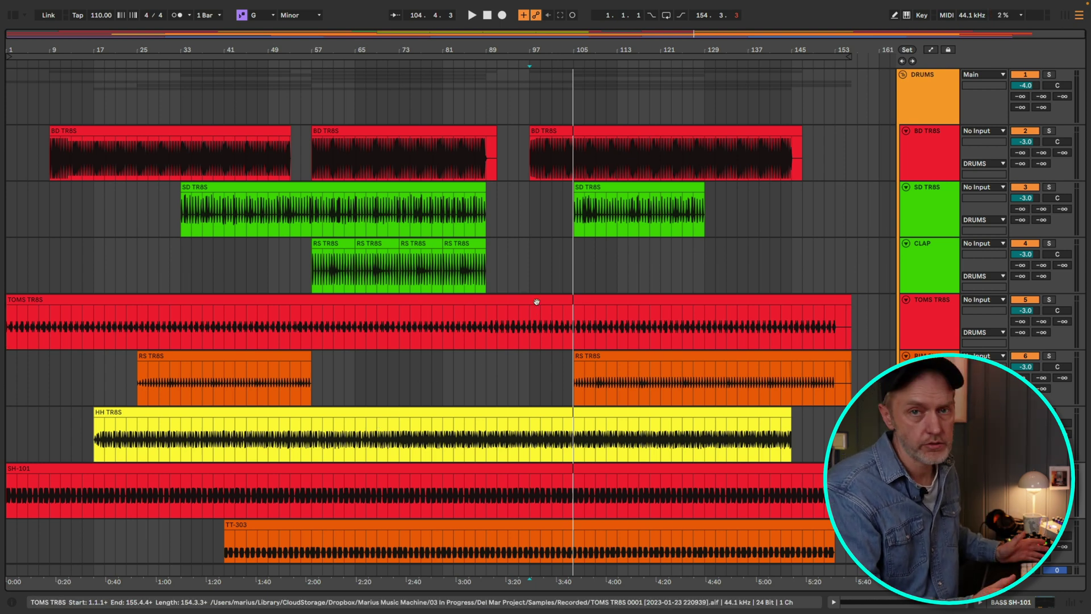
# Switch to Trello, examine the Del Mar card's checklist, and return to Ableton Live.
pyautogui.press('super+Tab')
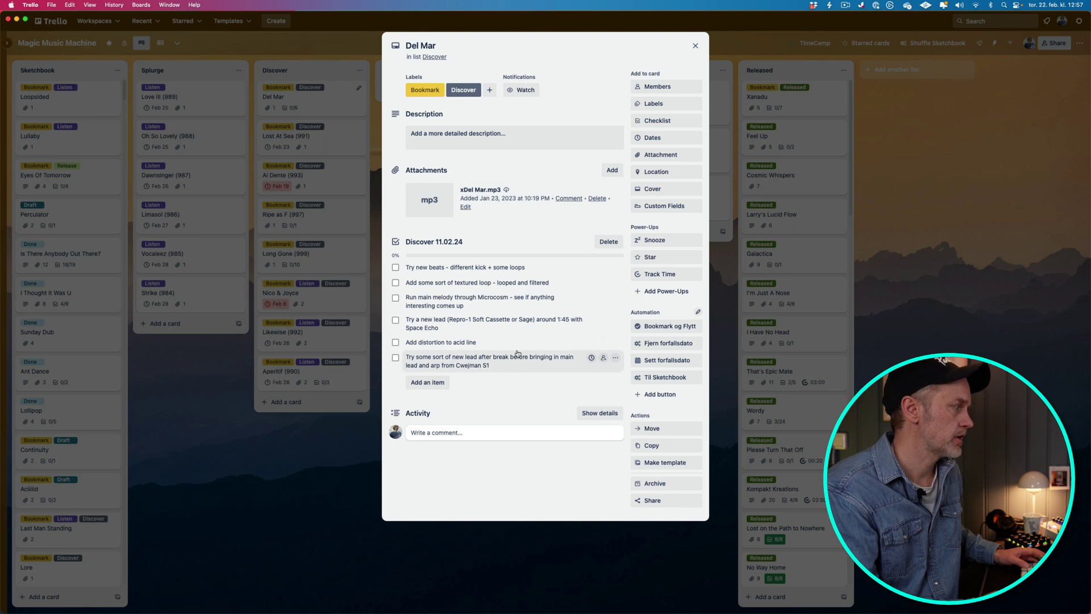
pyautogui.click(695, 48)
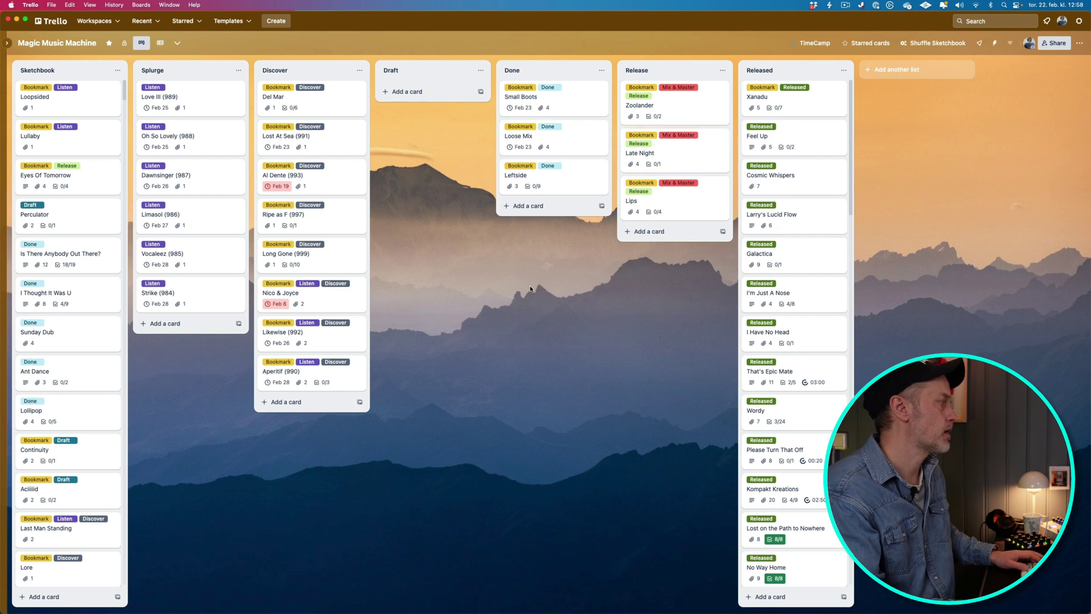
pyautogui.click(291, 95)
pyautogui.press('super+Tab')
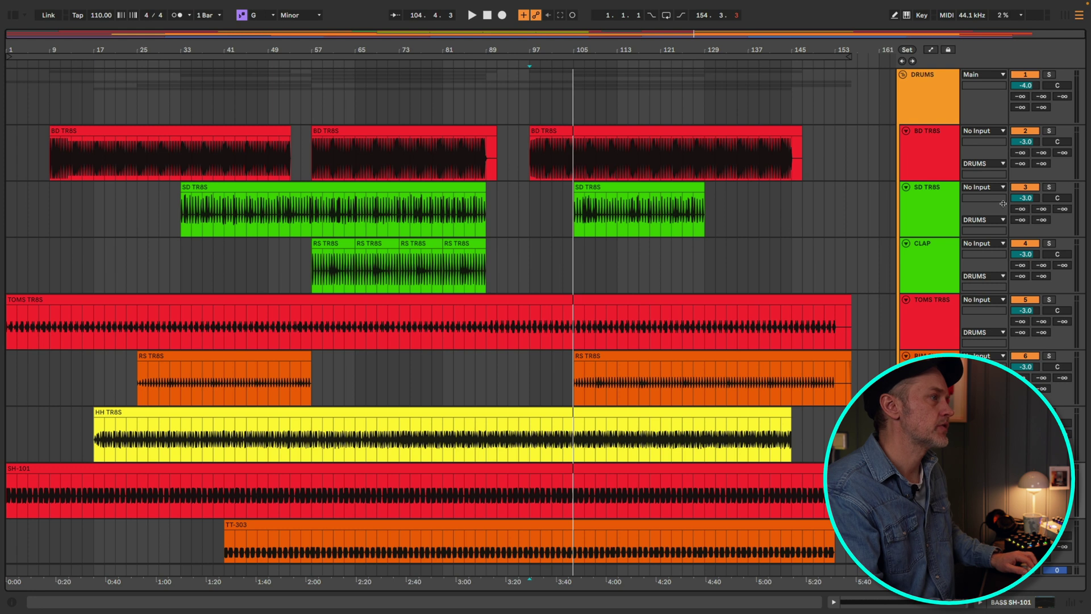
pyautogui.click(930, 141)
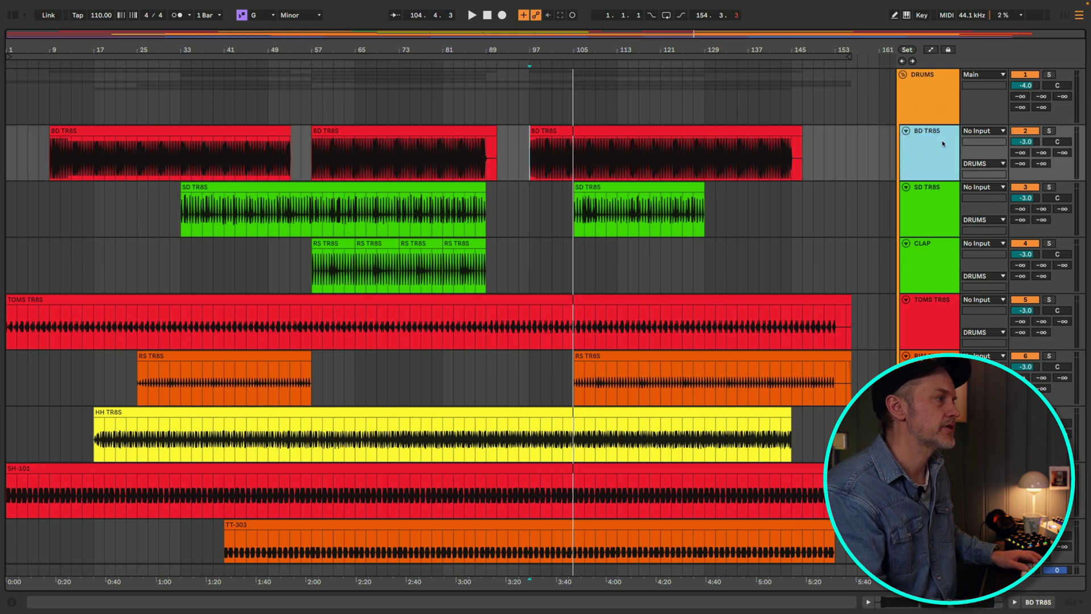
pyautogui.click(926, 91)
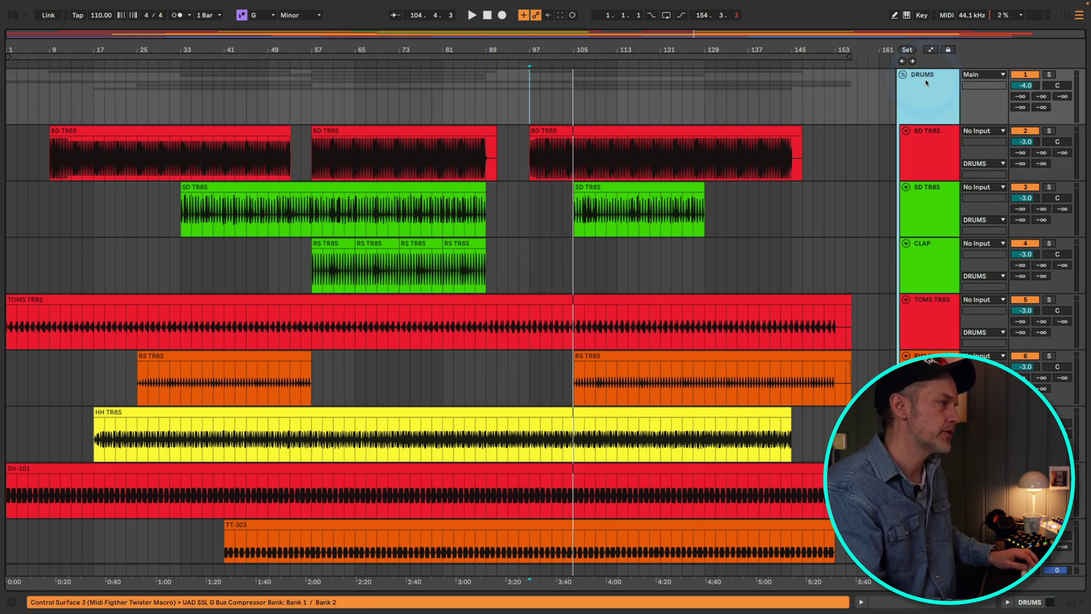
pyautogui.click(1025, 479)
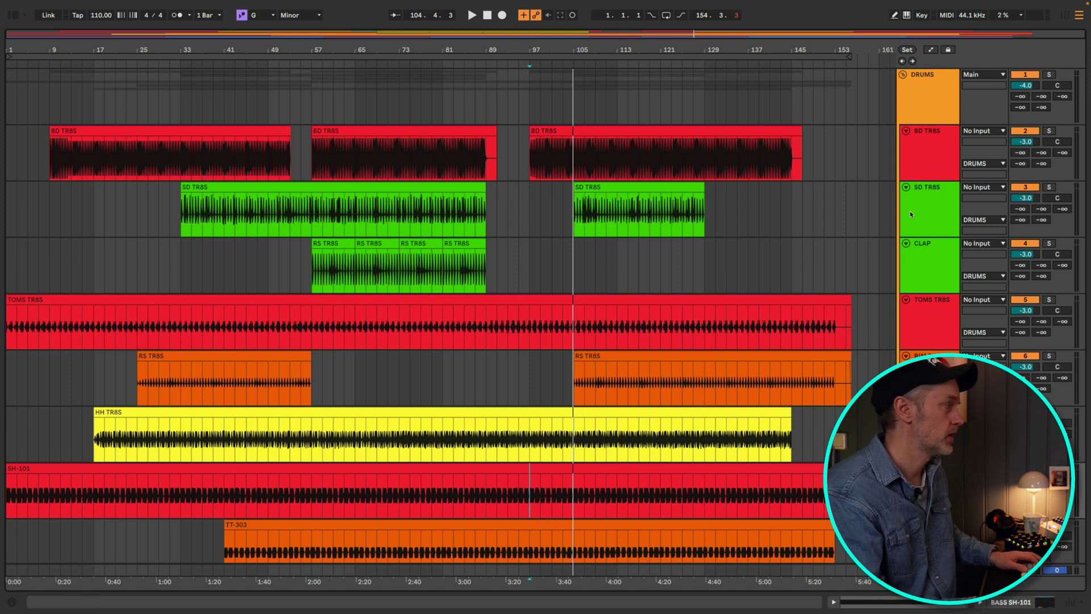
# Audition the song from bar 1 with the TOMS TR8S track briefly soloed, and again from about bar 23.
pyautogui.press('space')
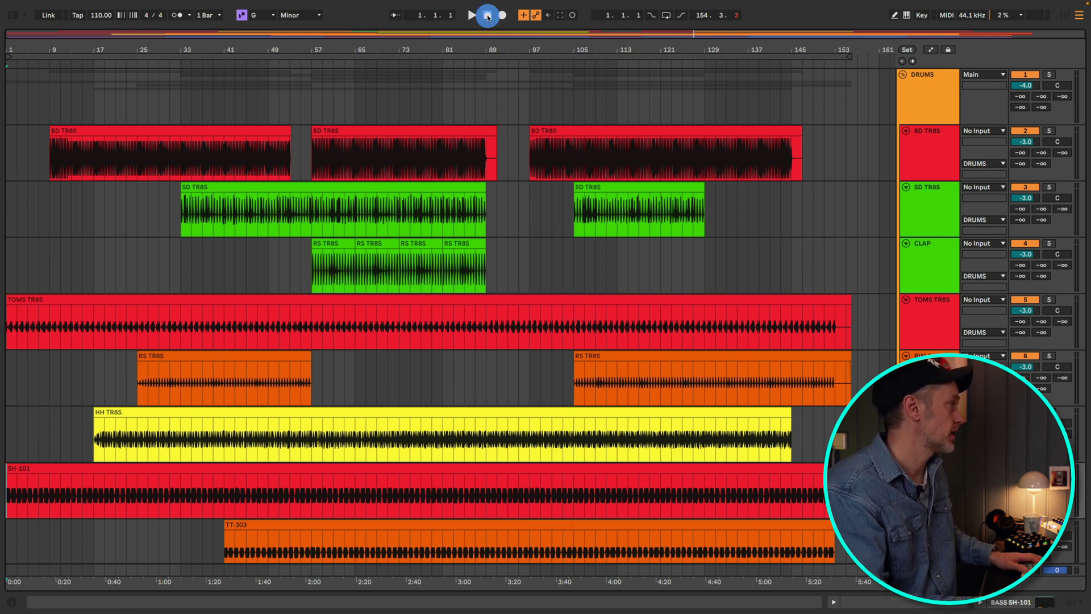
pyautogui.click(1050, 299)
pyautogui.click(1050, 300)
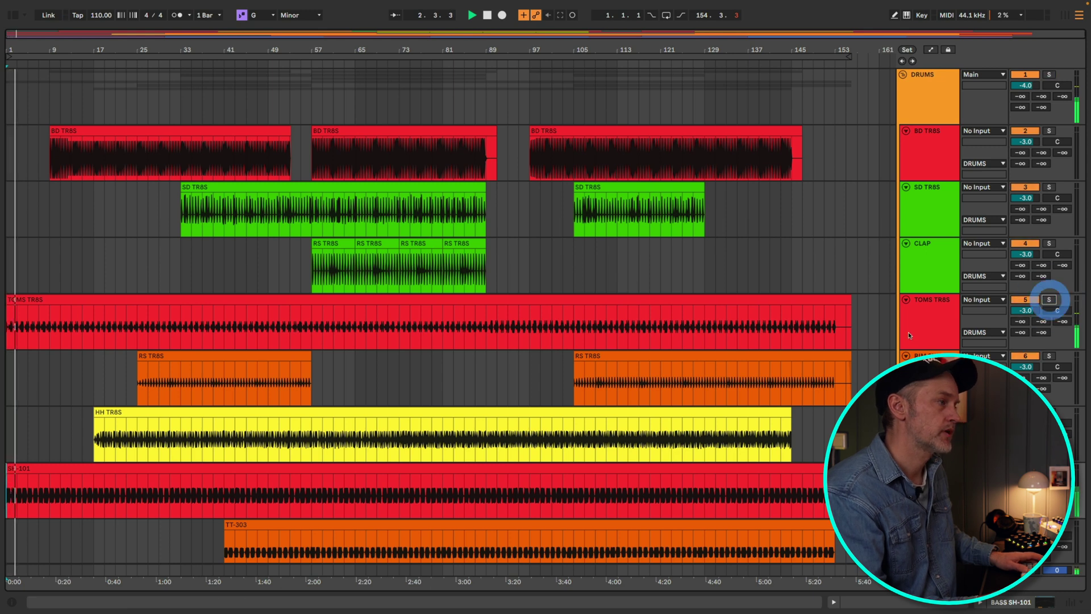
pyautogui.click(930, 309)
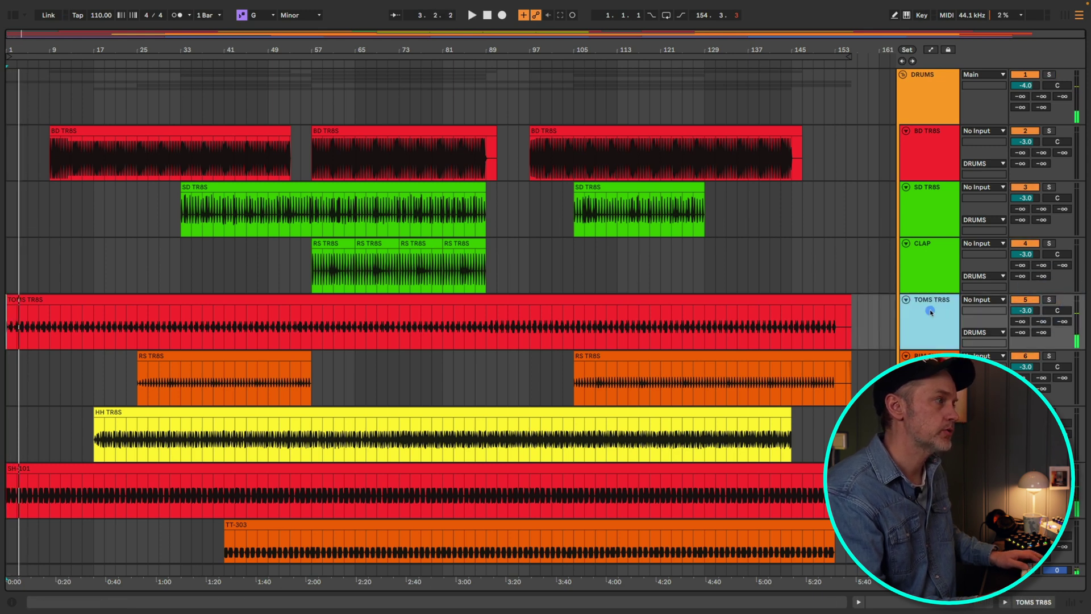
pyautogui.click(930, 153)
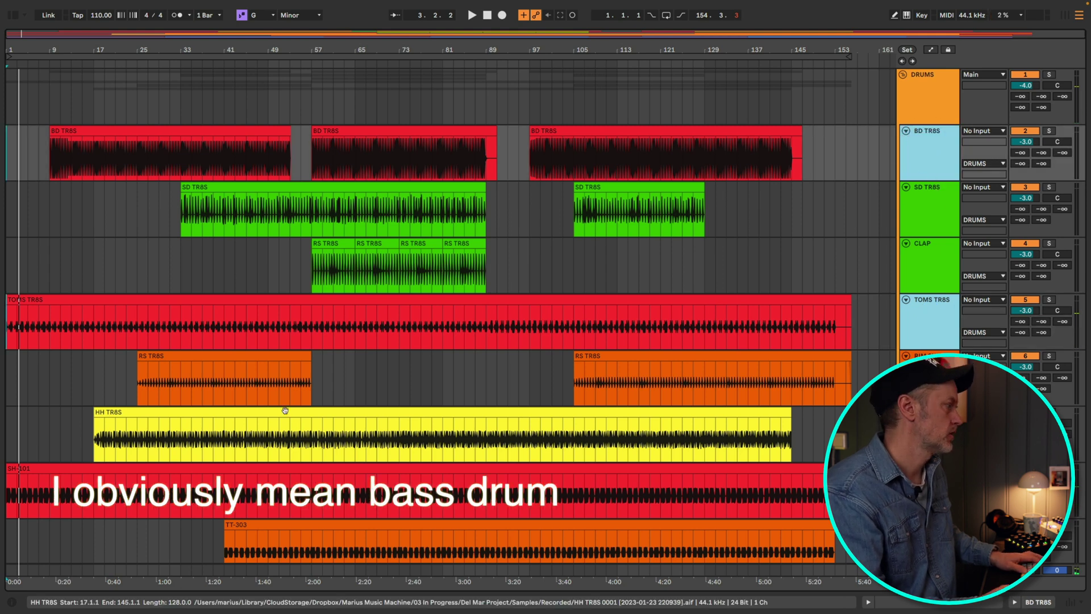
pyautogui.click(126, 438)
pyautogui.press('space')
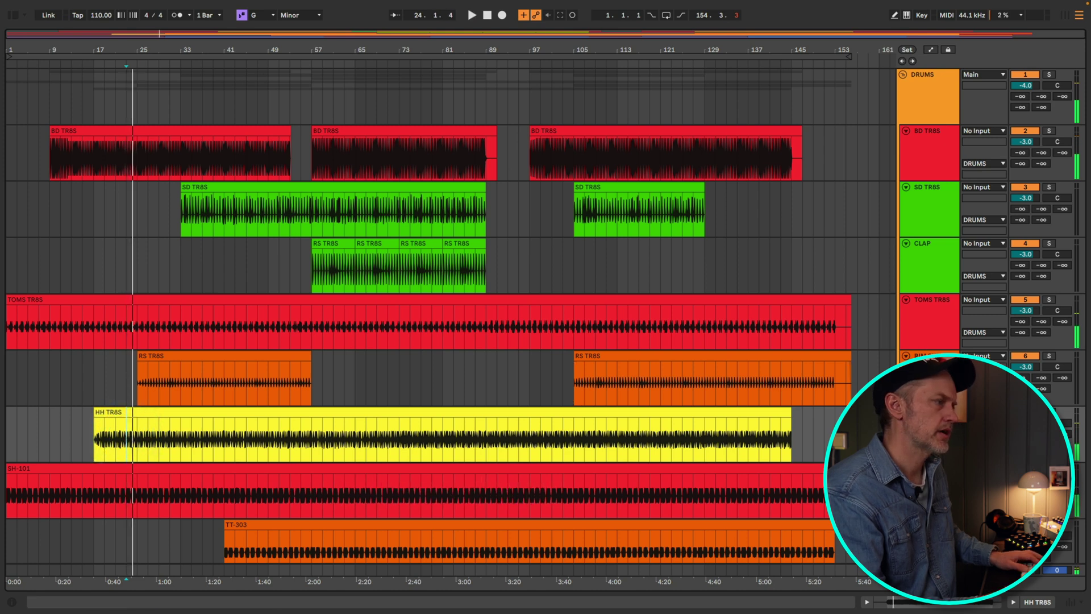
# Move the BD TR8S and TOMS TR8S tracks together below the HH TR8S track in the DRUMS group.
pyautogui.click(927, 316)
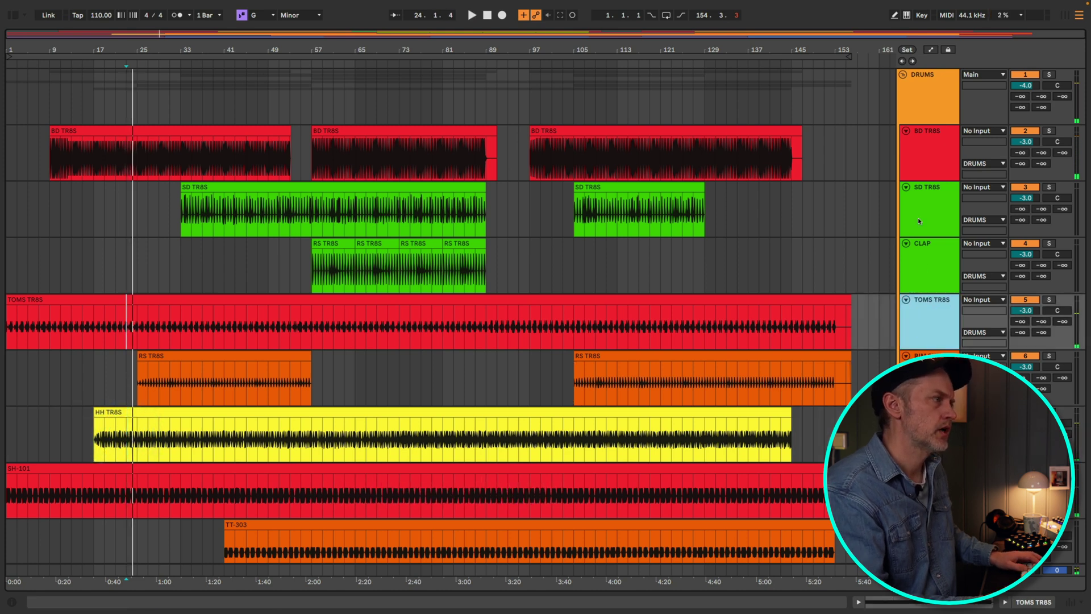
pyautogui.keyDown('super'); pyautogui.click(924, 147); pyautogui.keyUp('super')
pyautogui.moveTo(926, 137); pyautogui.dragTo(927, 406)
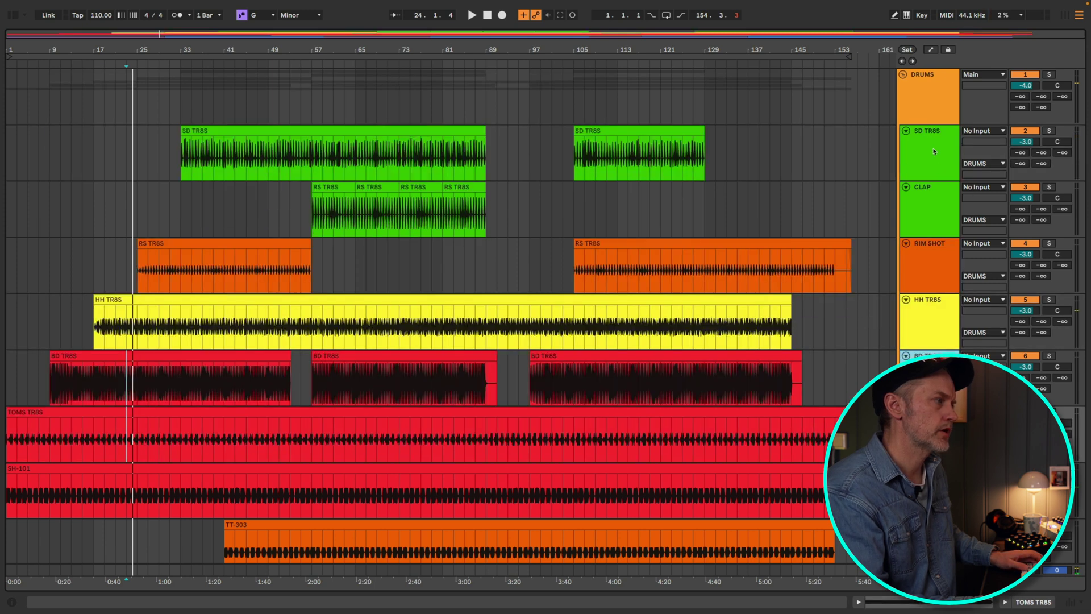
# Move the BD TR8S and TOMS TR8S tracks out of the DRUMS group to directly below the BASS SH-101 track.
pyautogui.click(931, 286)
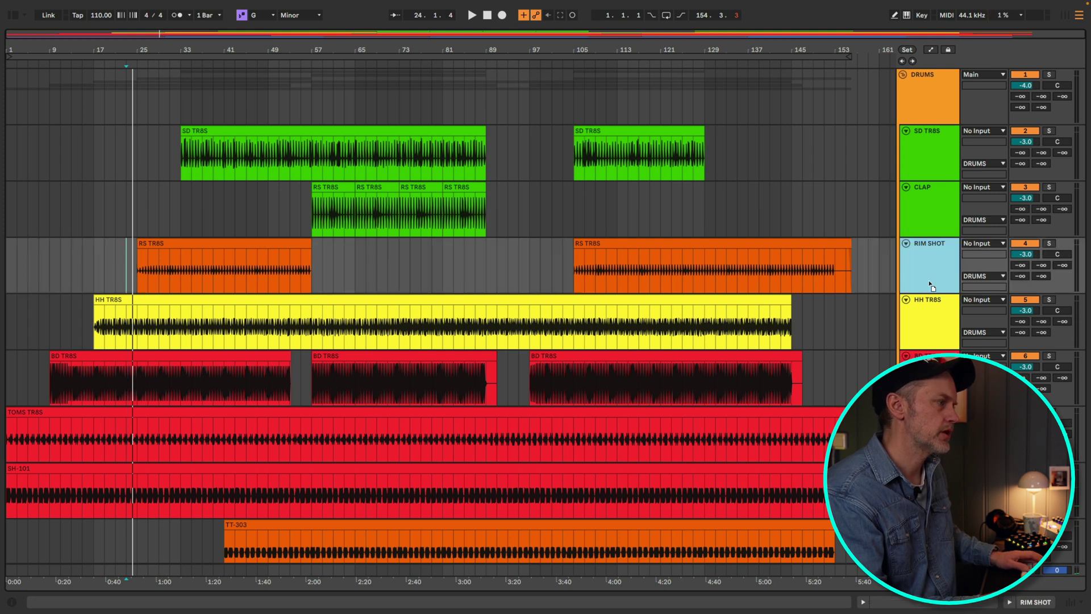
pyautogui.click(930, 255)
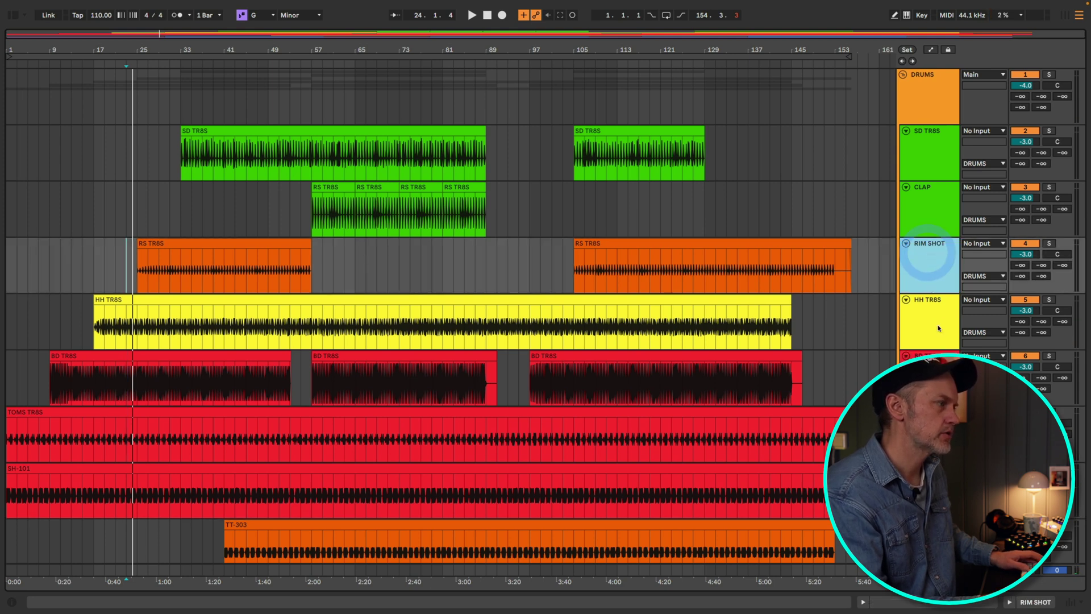
pyautogui.moveTo(932, 375); pyautogui.dragTo(932, 506)
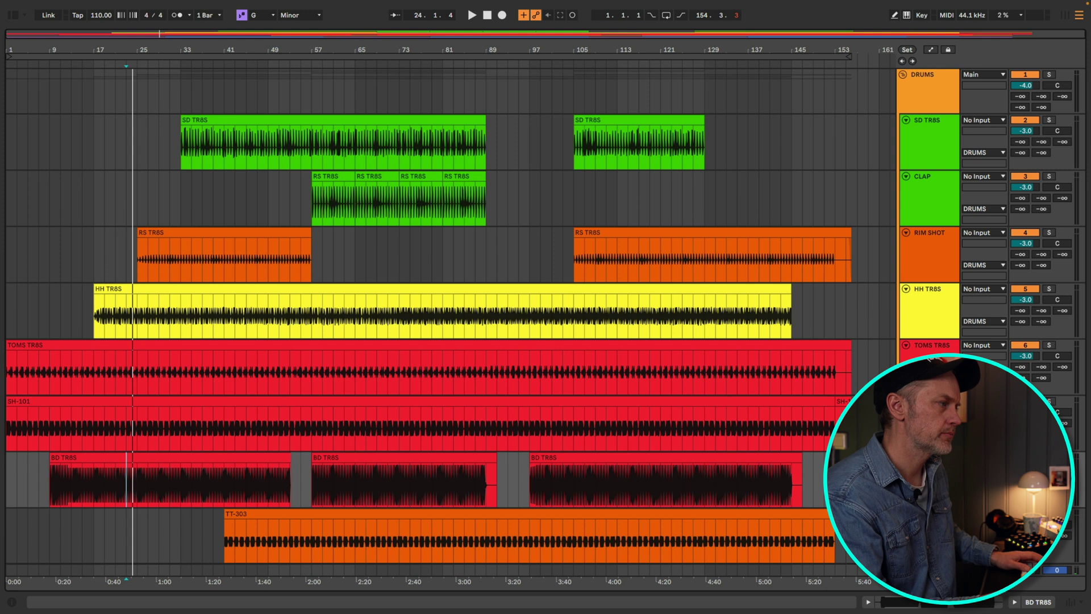
pyautogui.click(932, 347)
pyautogui.moveTo(932, 348); pyautogui.dragTo(932, 404)
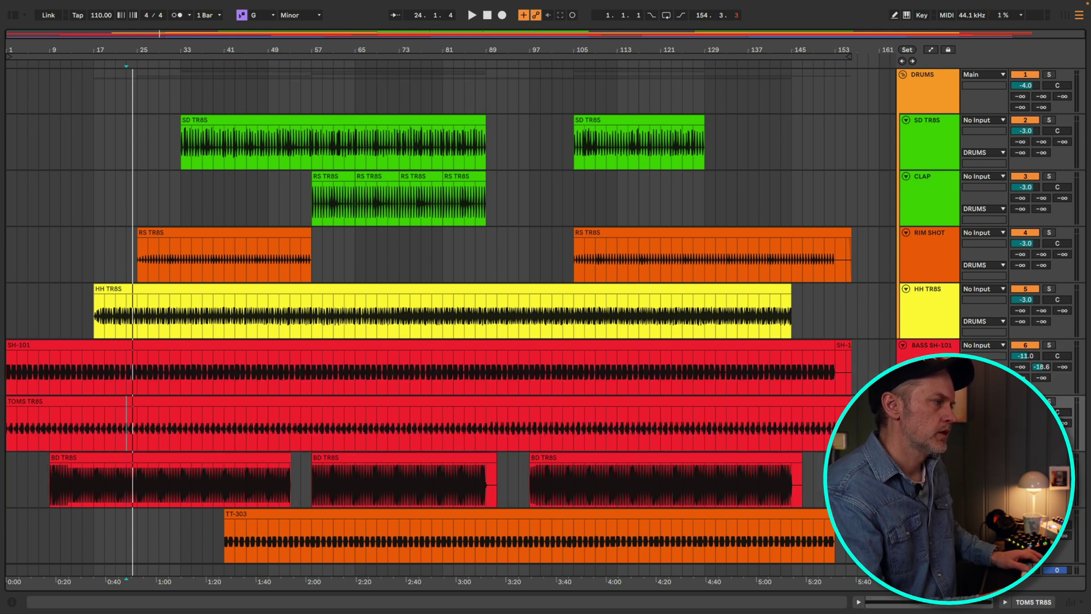
# Group the BASS SH-101 and TOMS TR8S tracks and name the group NOT IN USE.
pyautogui.press('Up')
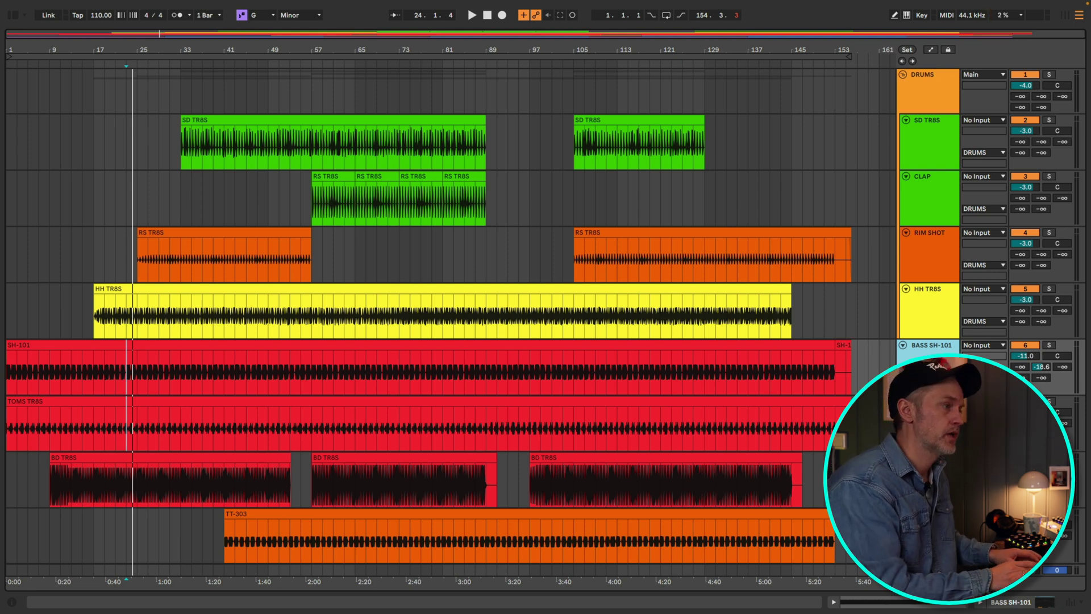
pyautogui.press('super+g')
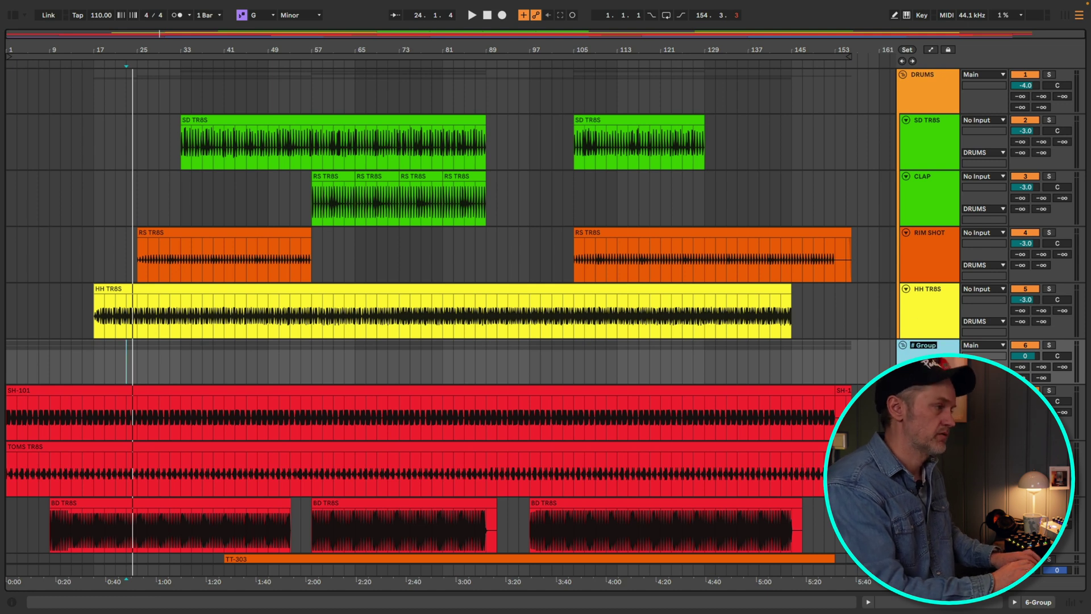
pyautogui.write('NOT IN USE')
pyautogui.press('Return')
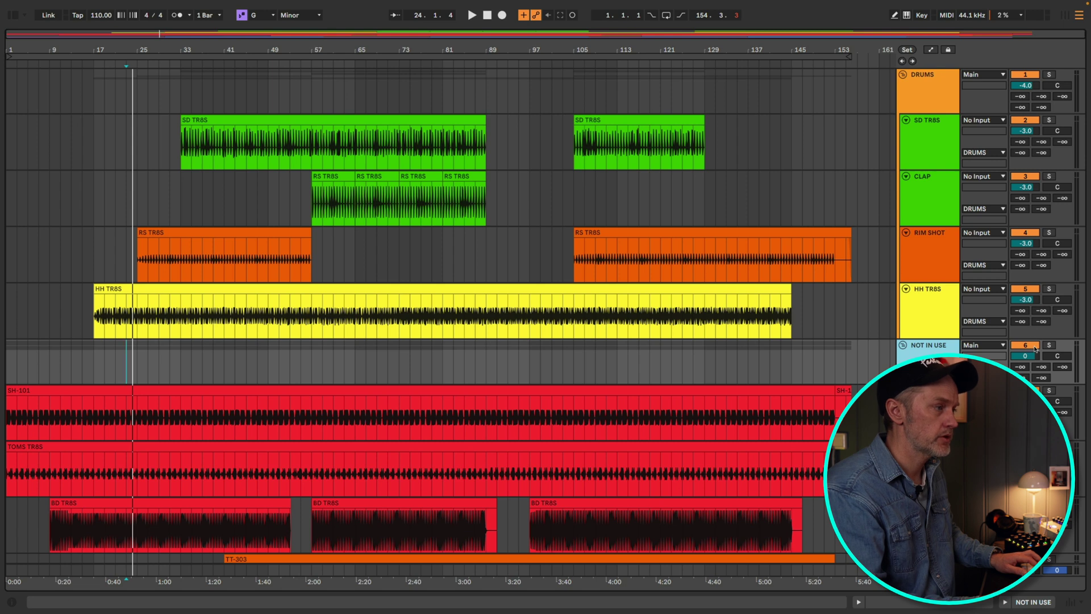
# Deactivate and collapse the NOT IN USE group and place it above the DRUMS group.
pyautogui.click(903, 345)
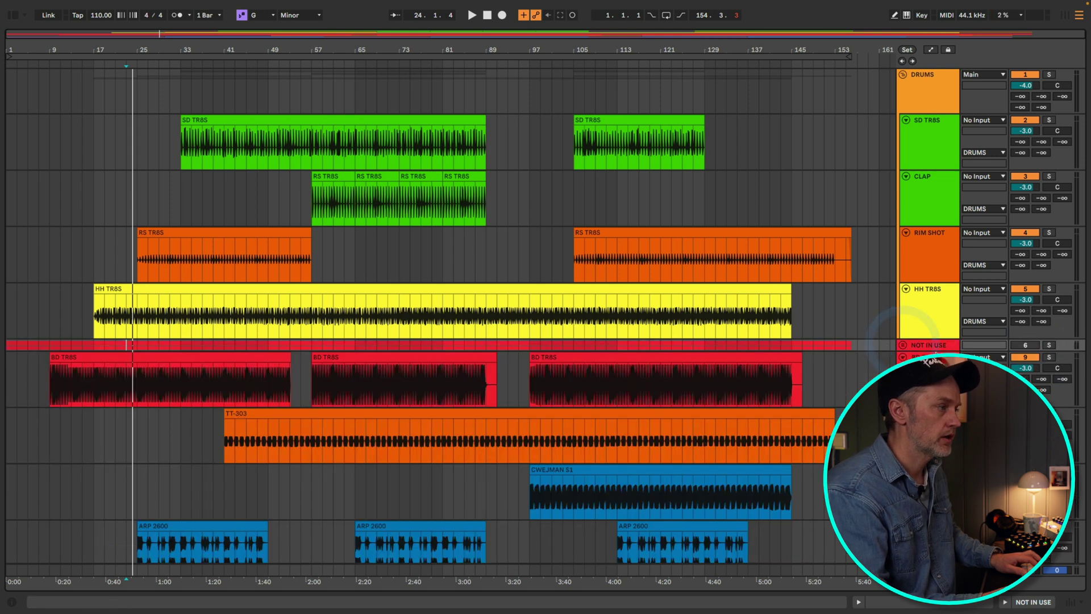
pyautogui.moveTo(930, 74); pyautogui.dragTo(931, 73)
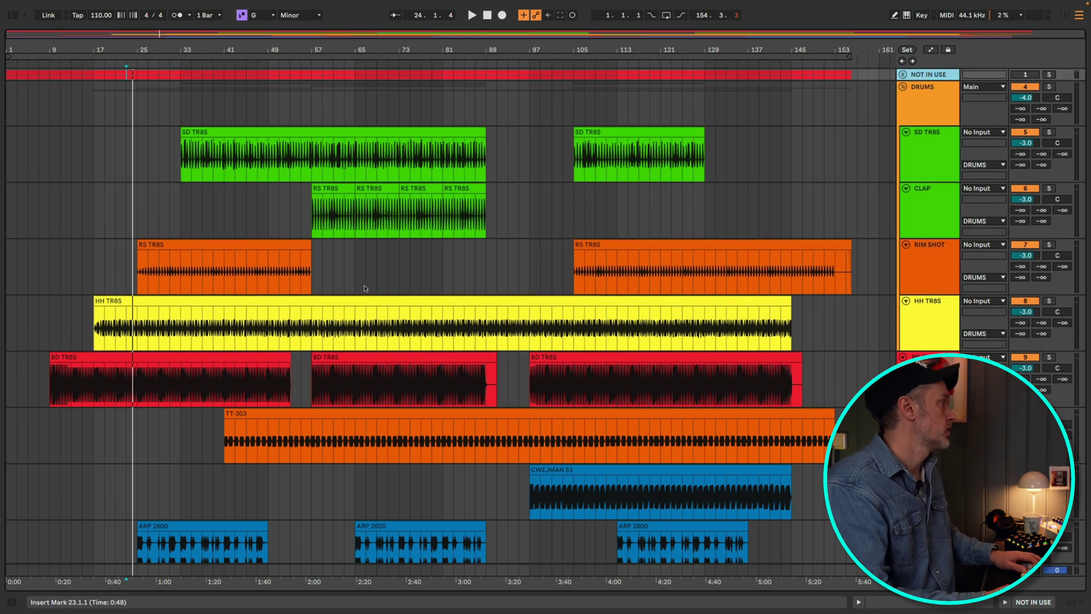
# Insert a new MIDI track into the DRUMS group and place it above the SD TR8S track.
pyautogui.click(933, 149)
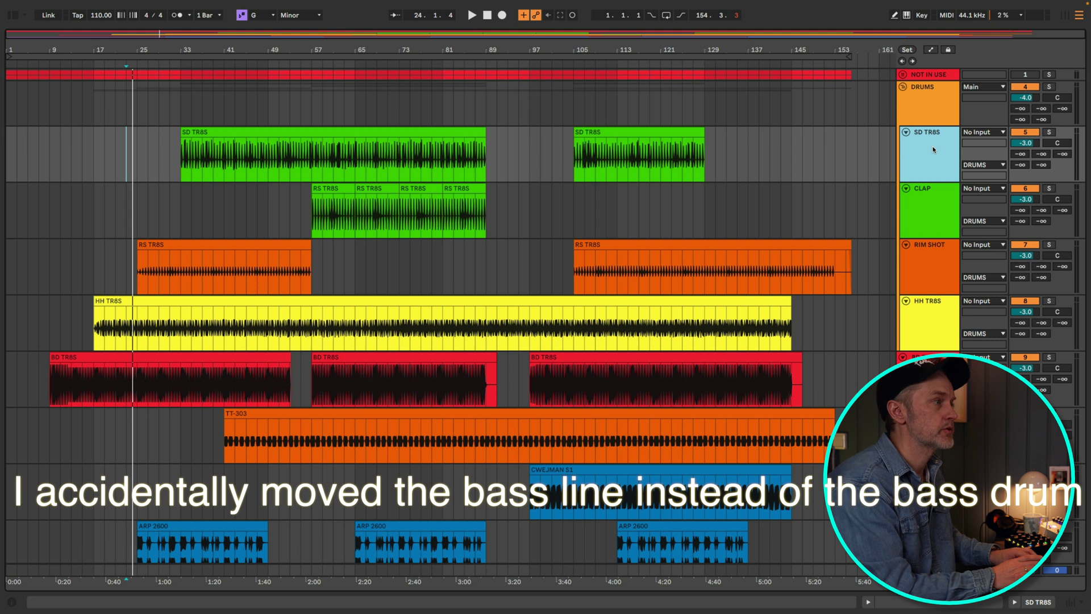
pyautogui.hotkey('ctrl', 'shift', 't')
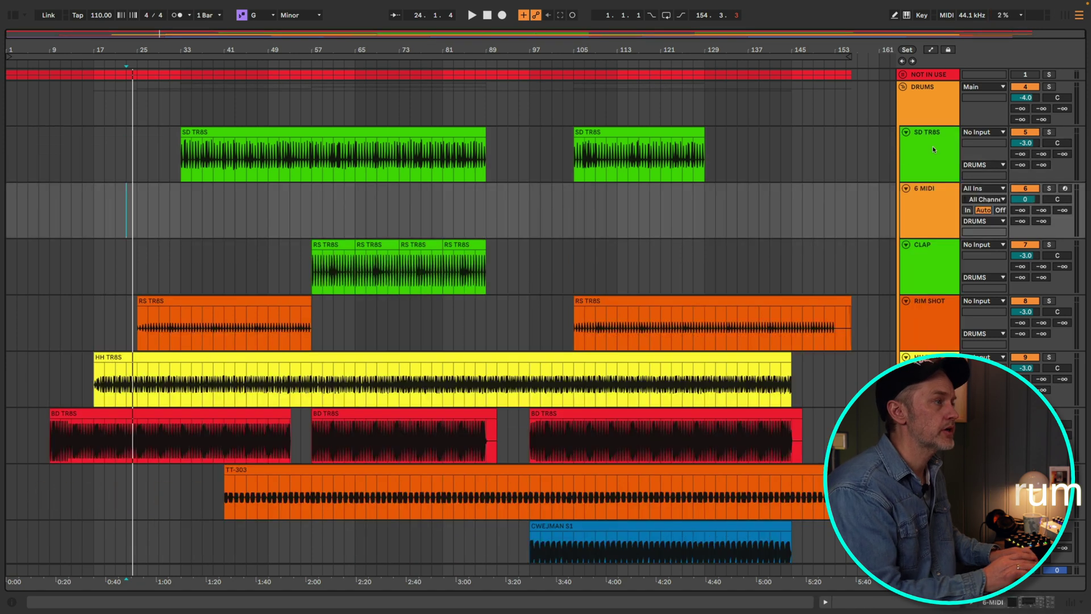
pyautogui.moveTo(943, 197); pyautogui.dragTo(946, 149)
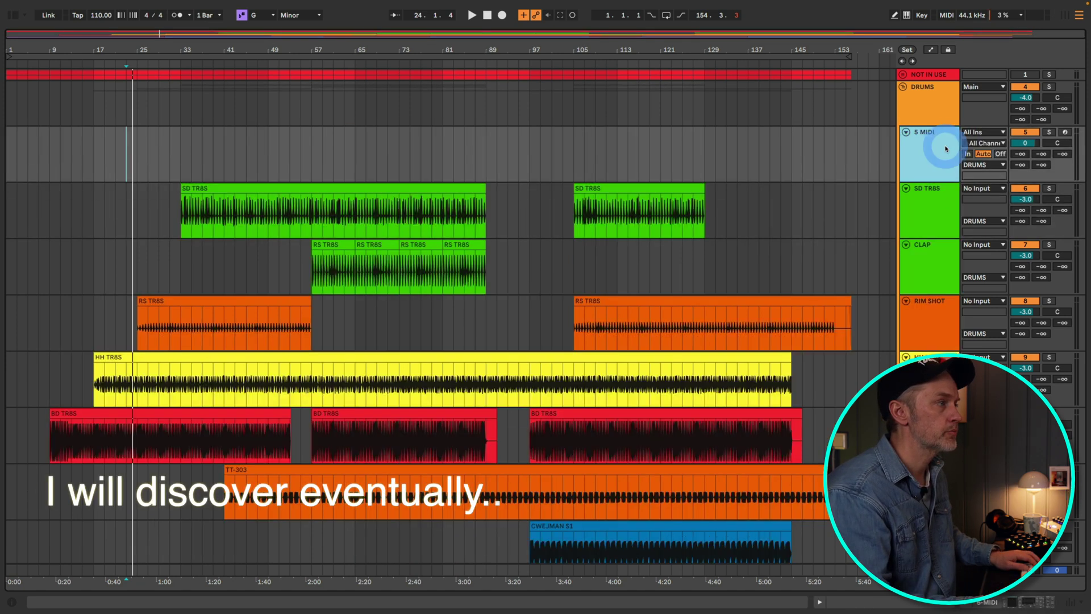
# Colour the new MIDI track red and rename it BD.
pyautogui.rightClick(946, 149)
pyautogui.click(790, 366)
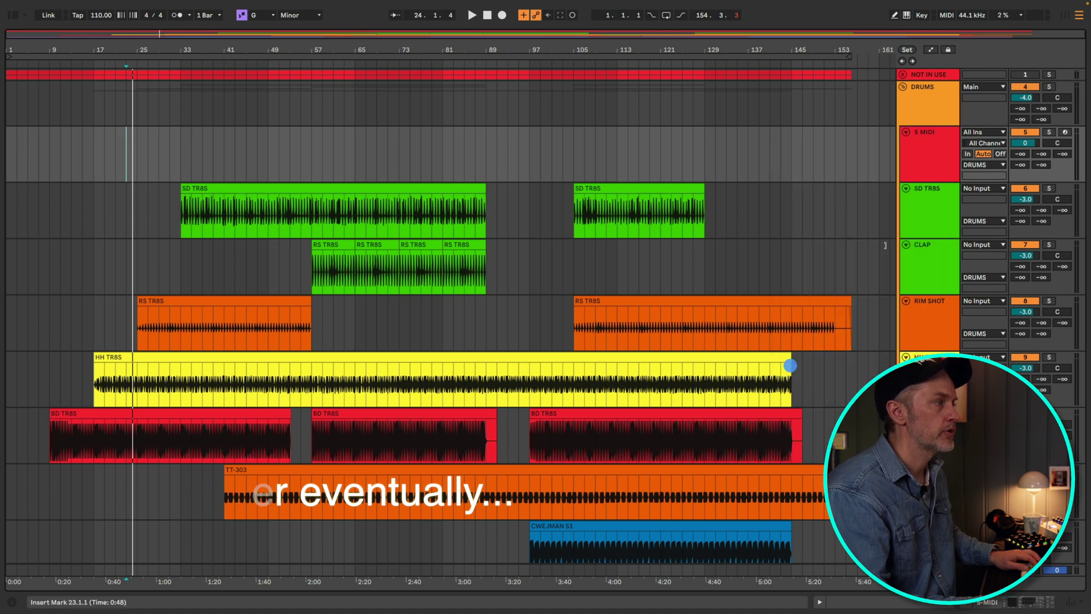
pyautogui.hotkey('ctrl', 'r')
pyautogui.write('BD')
pyautogui.press('Return')
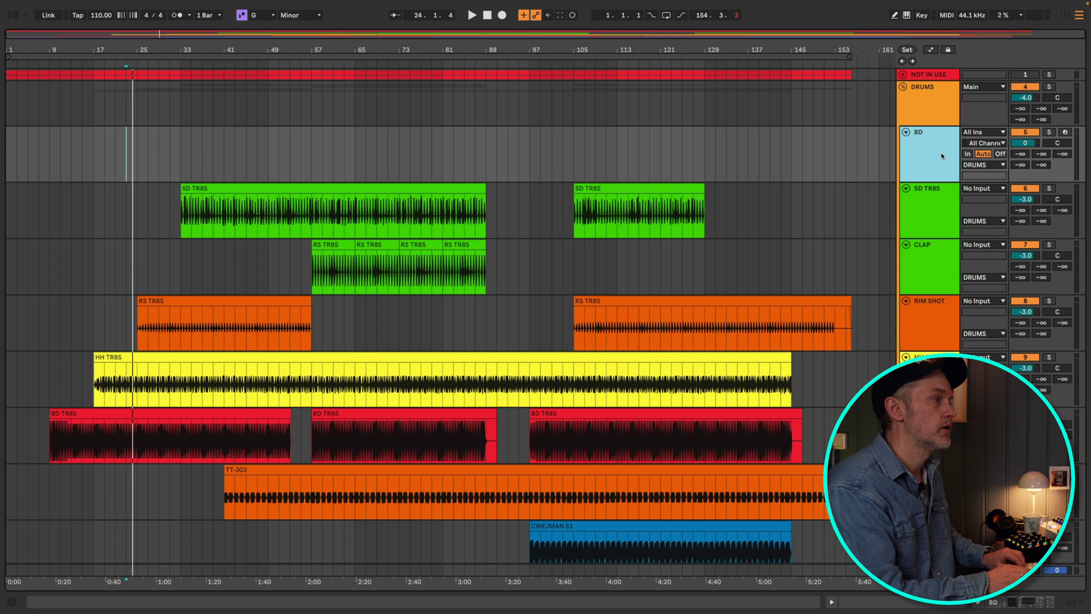
# Load the Tulum Kick - Allrounder one-shot from the Tulum sample folder's Kicks onto the BD track.
pyautogui.press('super+alt+b')
pyautogui.click(31, 500)
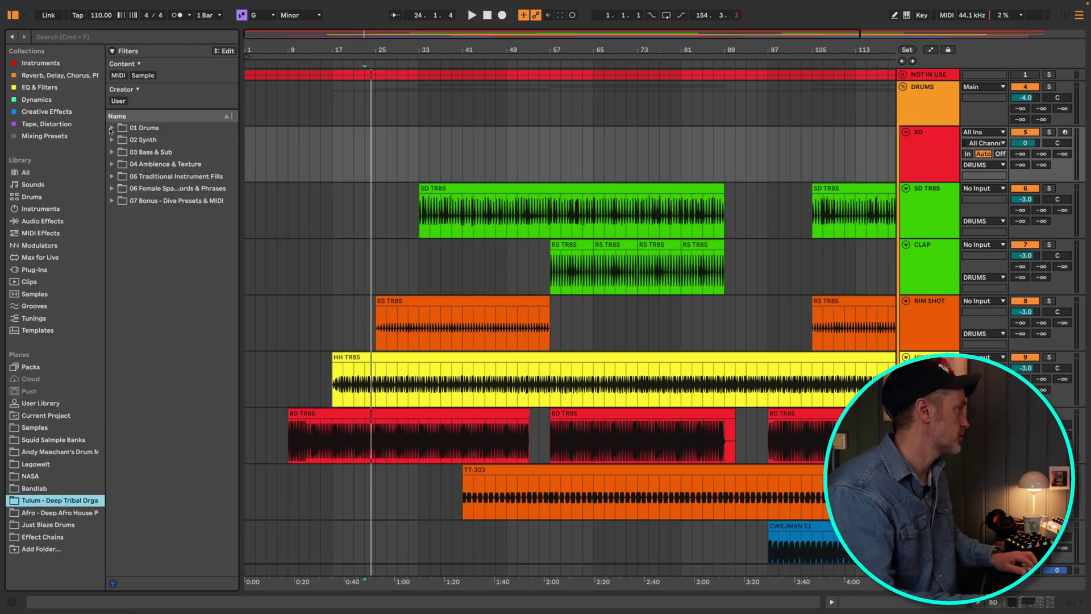
pyautogui.click(110, 128)
pyautogui.click(119, 152)
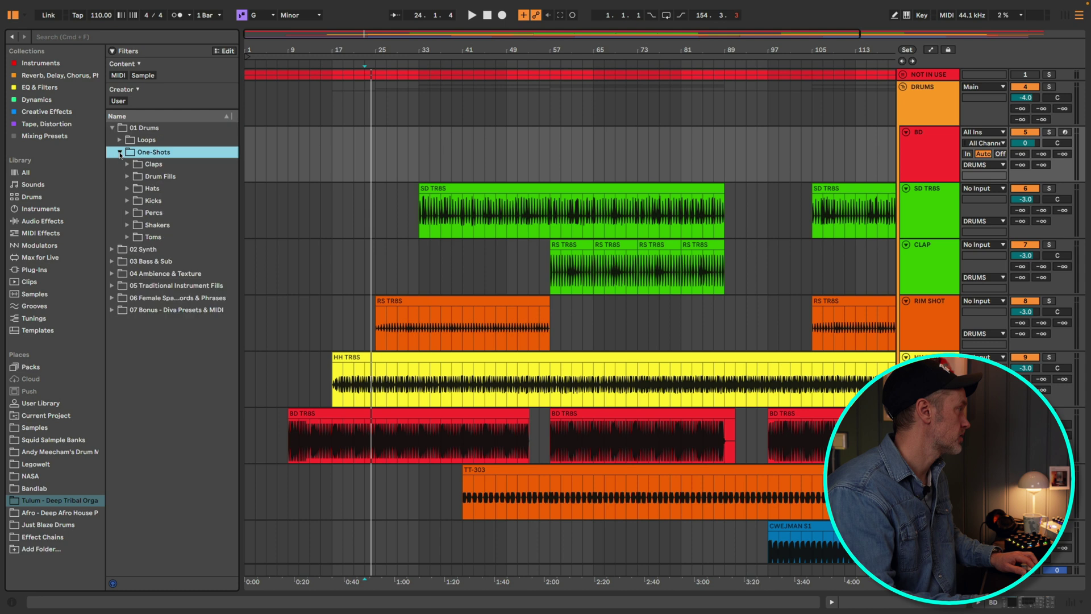
pyautogui.click(127, 201)
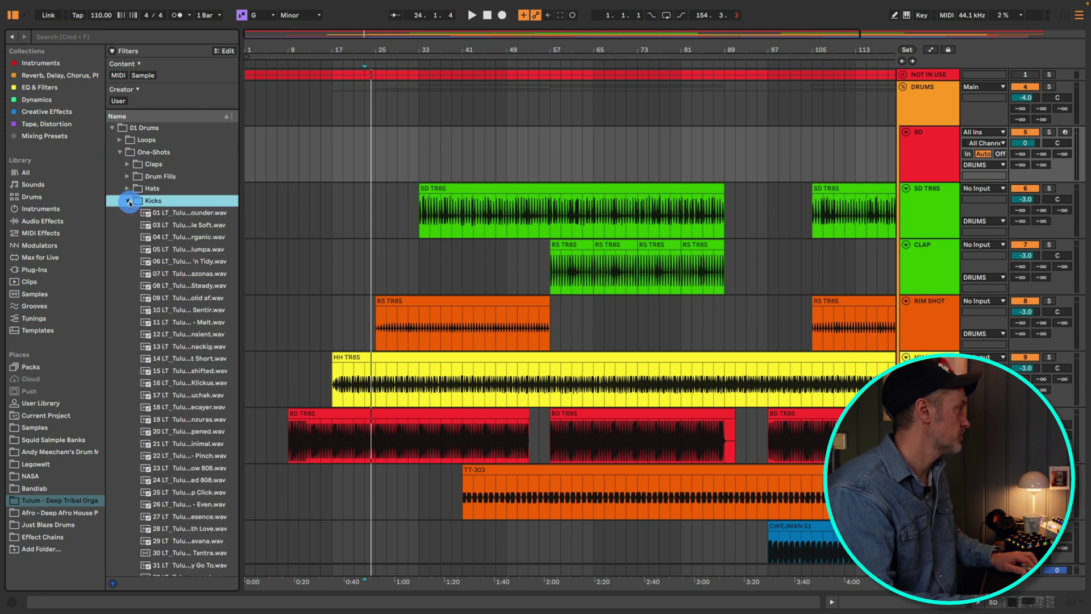
pyautogui.click(172, 213)
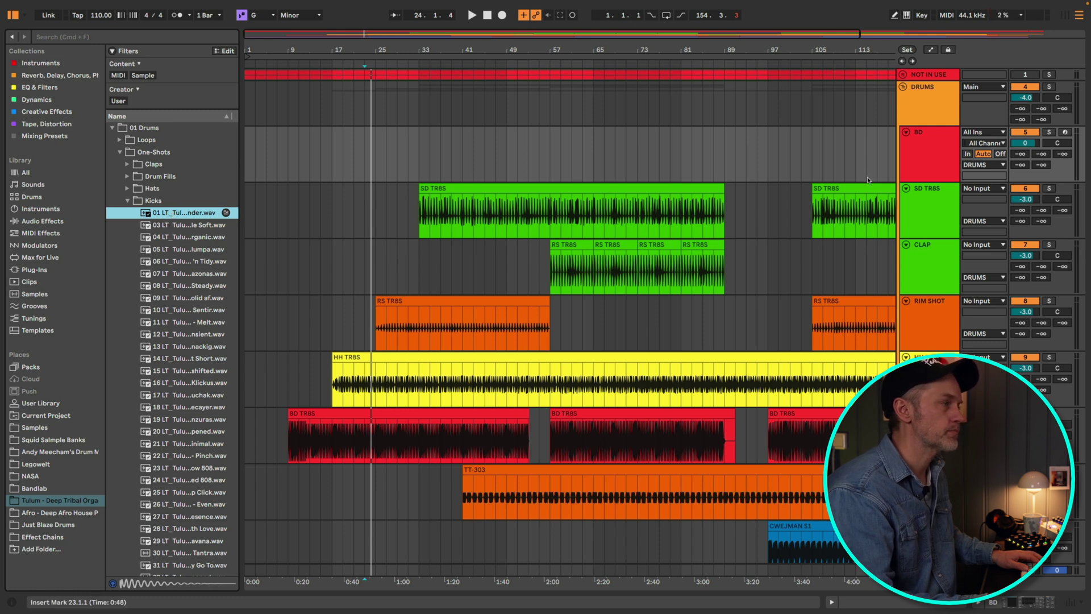
pyautogui.doubleClick(927, 157)
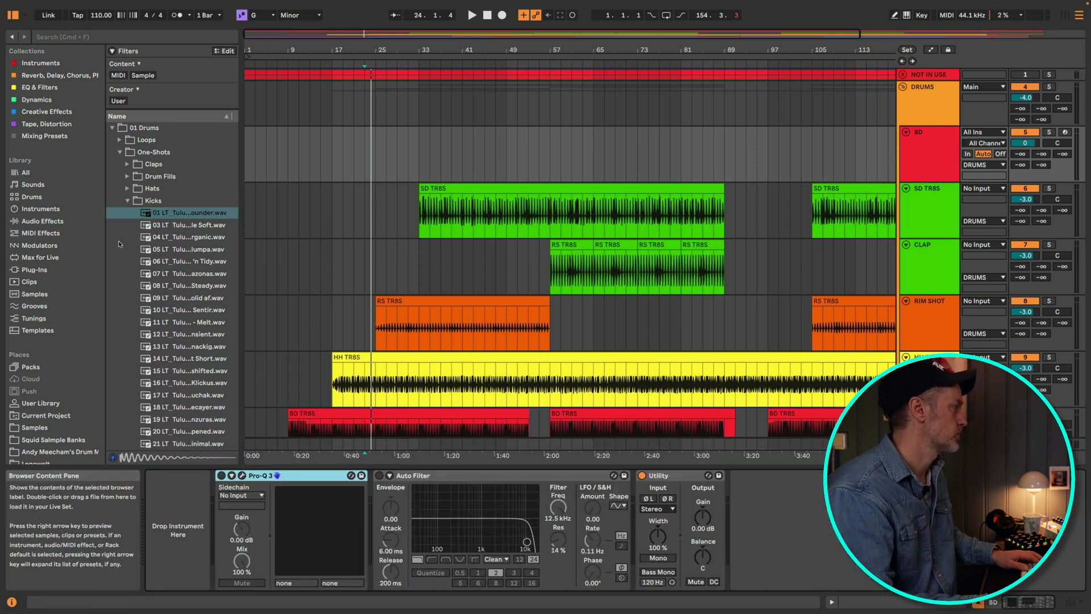
pyautogui.doubleClick(177, 218)
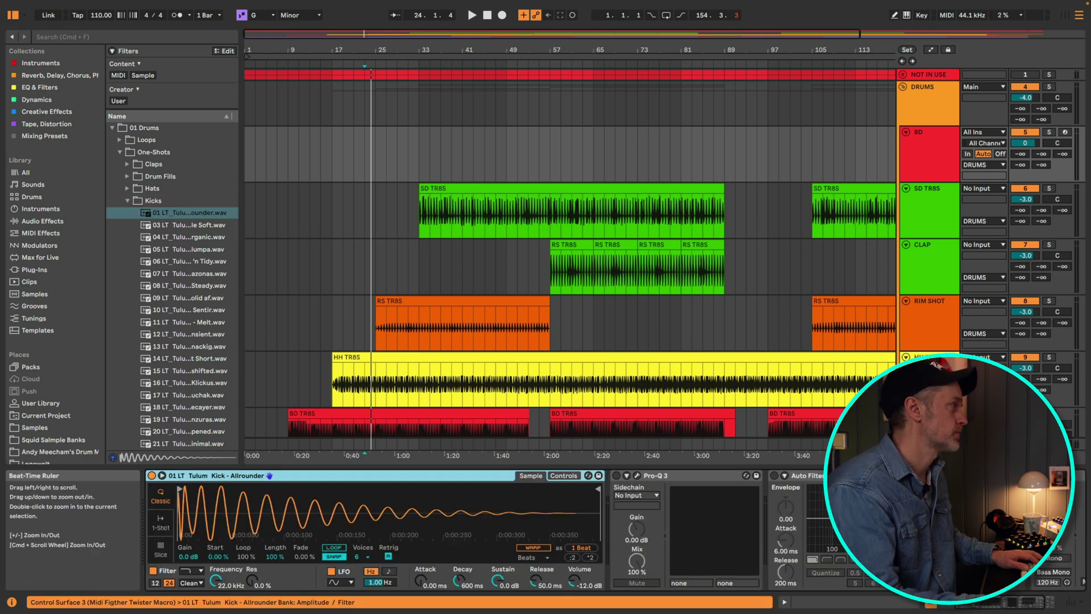
# Create an empty four-bar MIDI clip at bar 1 of the BD track and open it for note editing.
pyautogui.press('w')
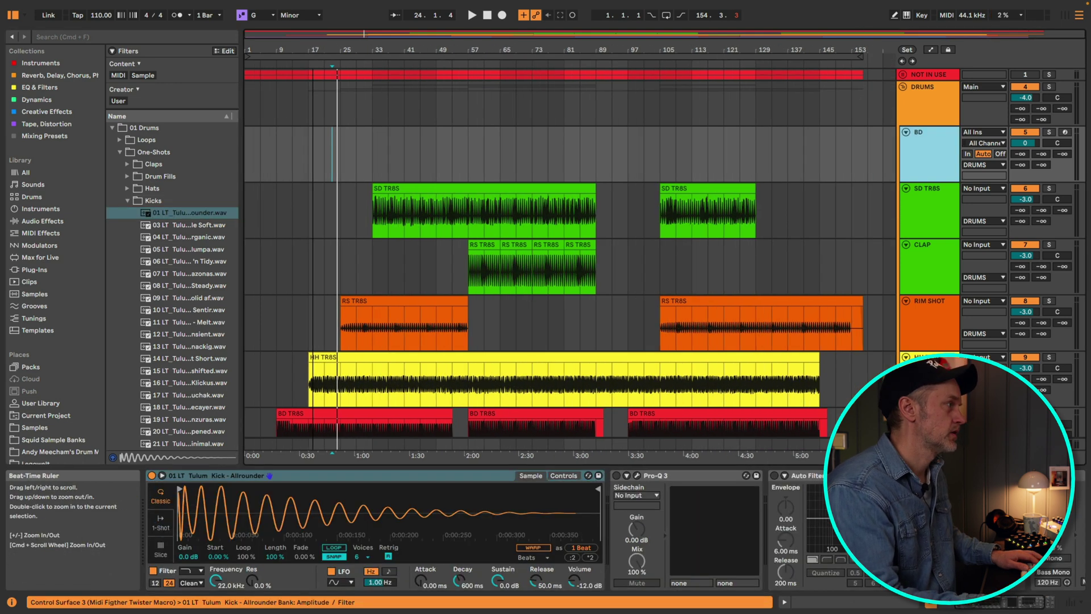
pyautogui.moveTo(246, 151); pyautogui.dragTo(261, 150)
pyautogui.press('super+shift+m')
pyautogui.doubleClick(257, 146)
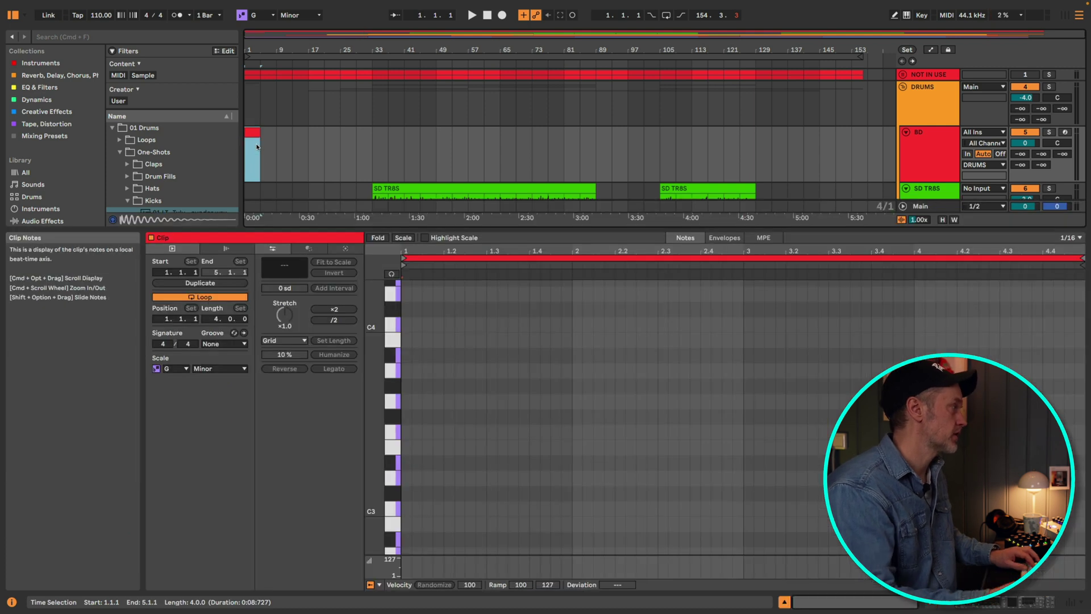
# Extend the looped BD clip so that it runs to bar 157.
pyautogui.moveTo(261, 159); pyautogui.dragTo(814, 172)
pyautogui.click(859, 154)
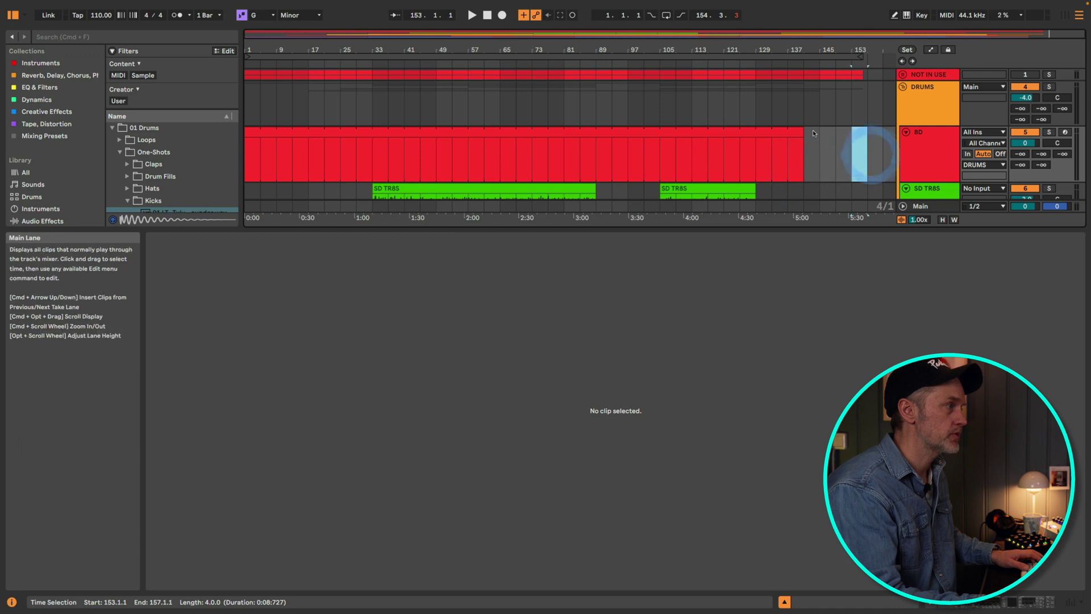
pyautogui.moveTo(800, 131); pyautogui.dragTo(866, 133)
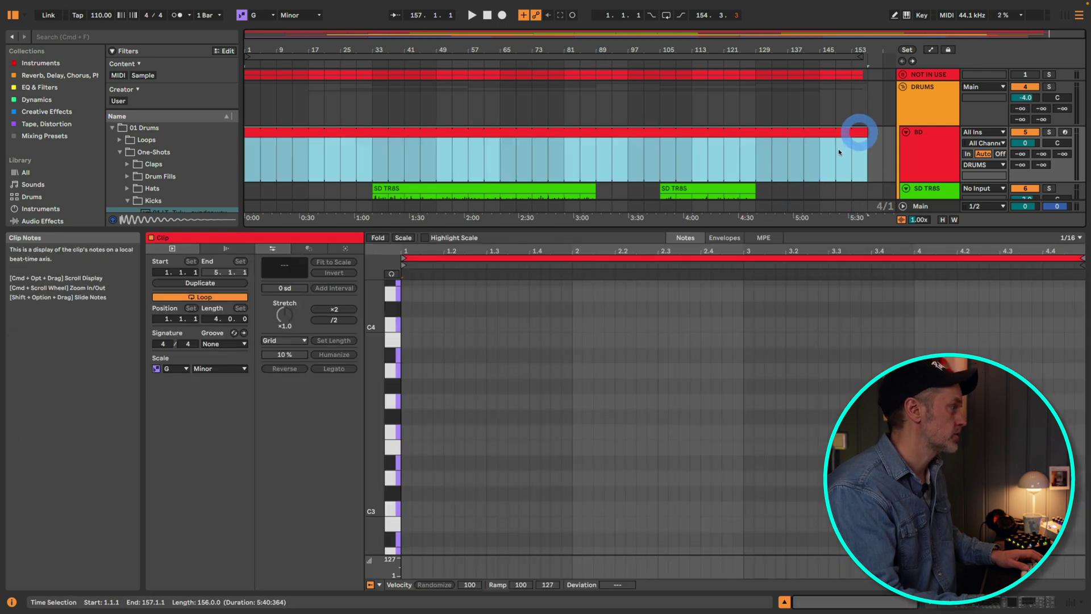
# Place a C3 note on the first beat of the BD clip and audition it briefly.
pyautogui.doubleClick(406, 509)
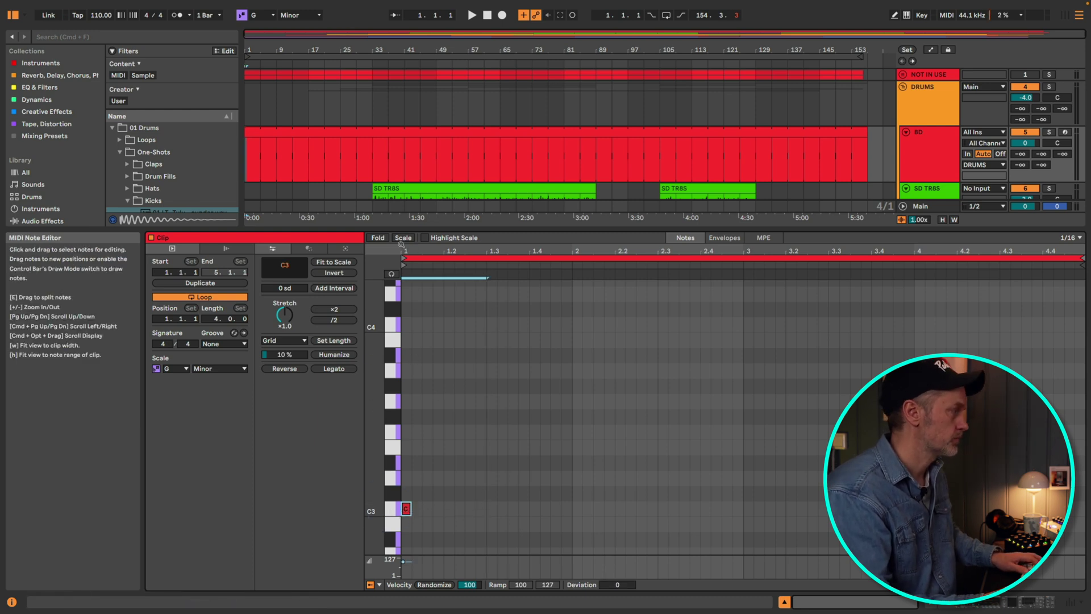
pyautogui.moveTo(401, 245); pyautogui.dragTo(402, 262)
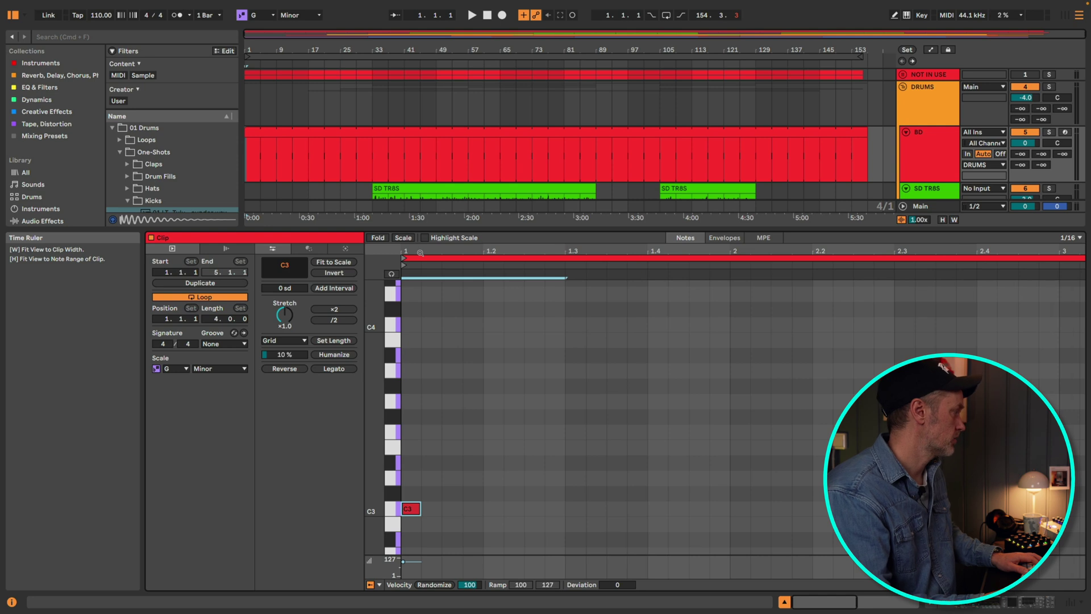
pyautogui.click(11, 602)
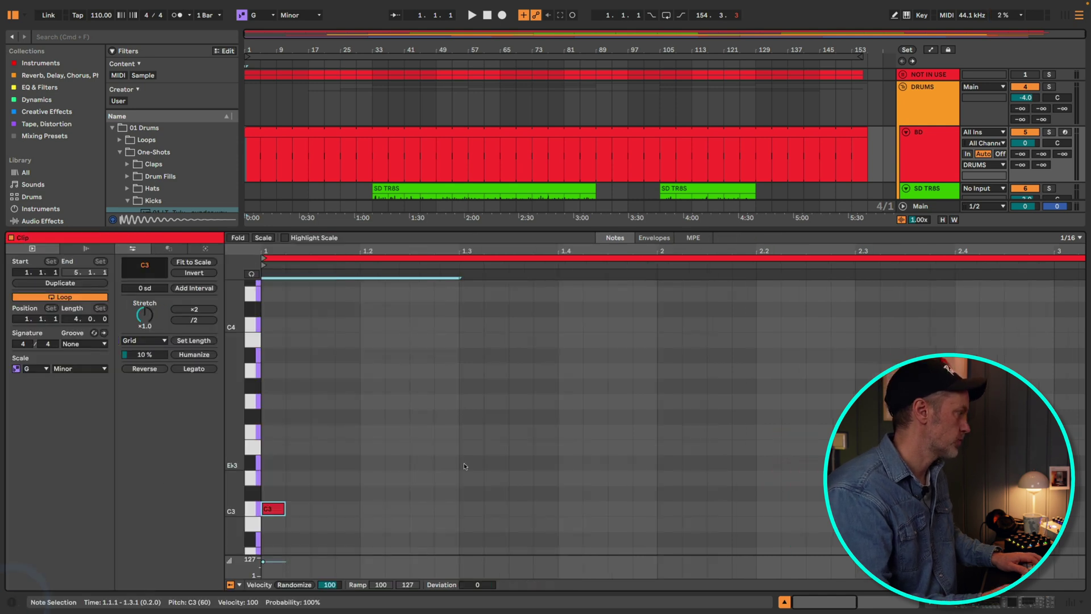
pyautogui.press('space')
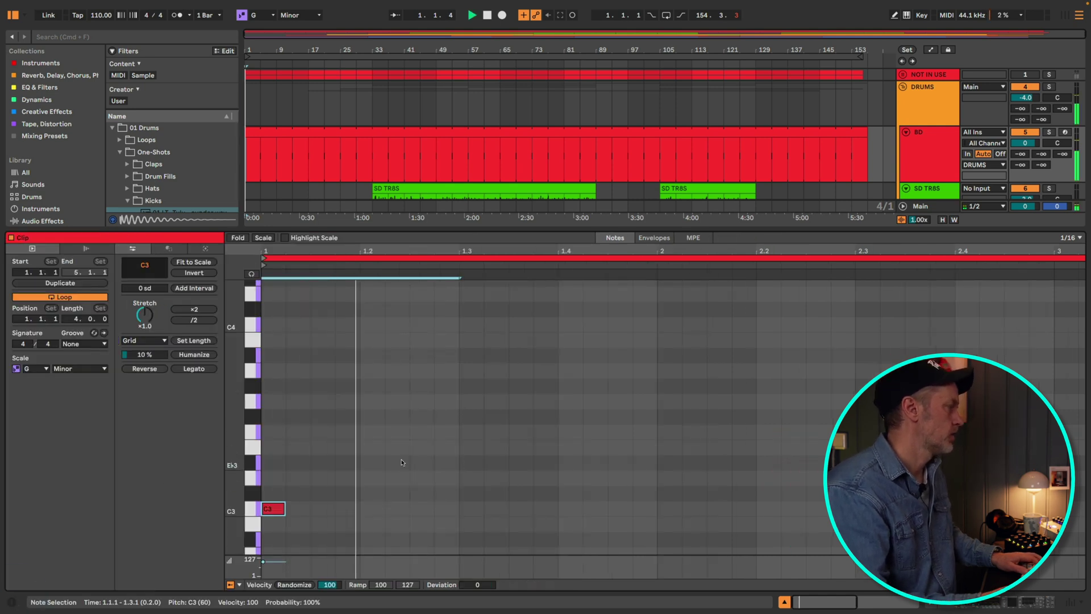
pyautogui.click(352, 509)
pyautogui.keyDown('shift'); pyautogui.click(311, 508); pyautogui.keyUp('shift')
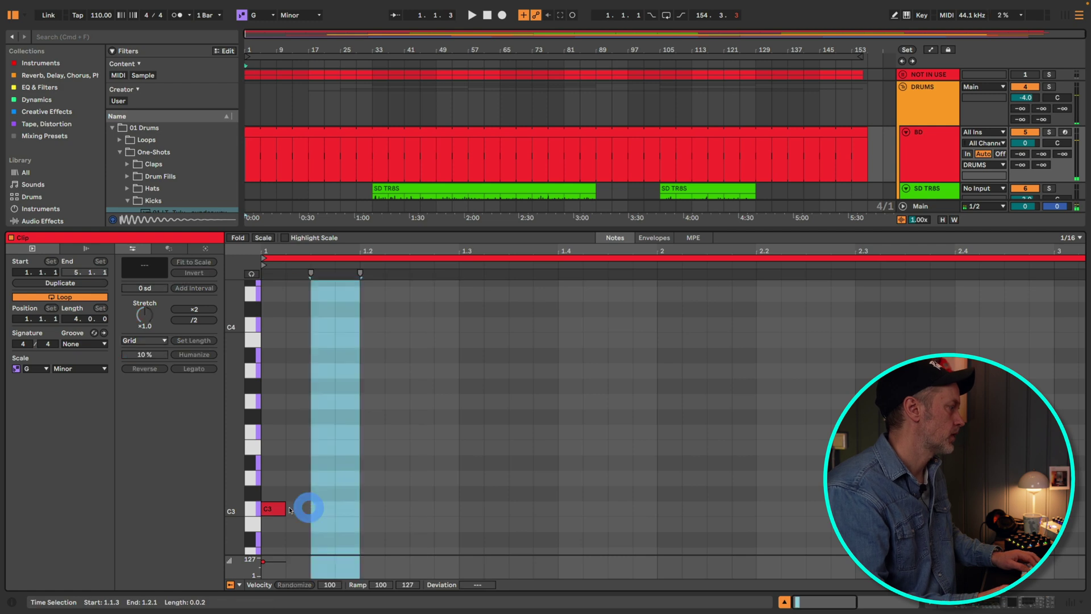
# Lengthen the C3 note to one full beat and duplicate it on every beat through the end of bar 2.
pyautogui.click(275, 508)
pyautogui.moveTo(284, 509); pyautogui.dragTo(344, 509)
pyautogui.click(334, 513)
pyautogui.hotkey('ctrl', 'd')
pyautogui.hotkey('ctrl', 'd')
pyautogui.hotkey('ctrl', 'd')
pyautogui.hotkey('ctrl', 'd')
pyautogui.hotkey('ctrl', 'd')
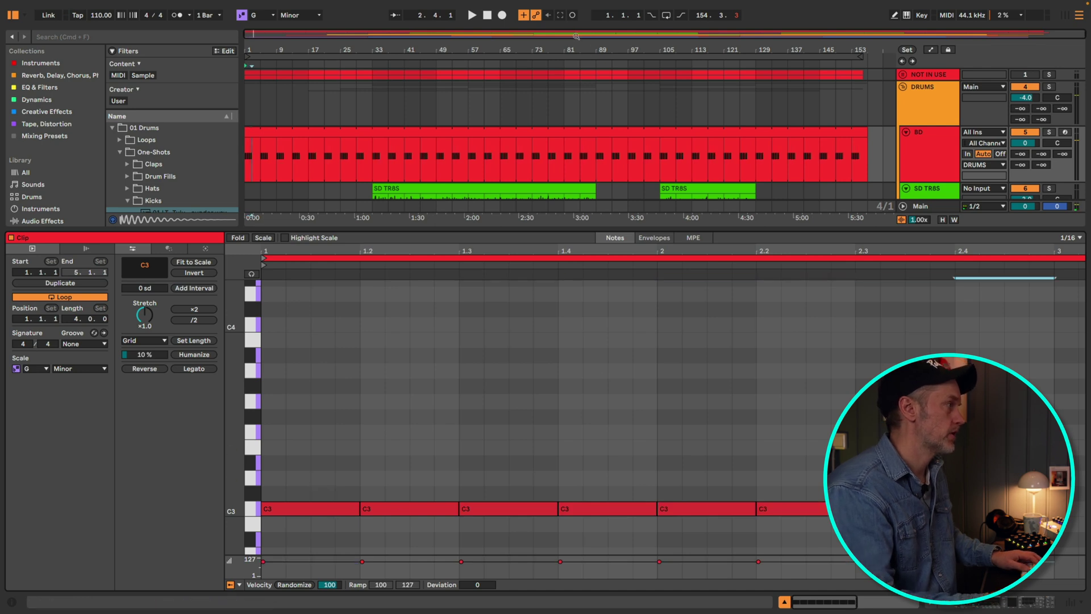
# Shorten the BD clip's loop to two bars and play the kick pattern from the start.
pyautogui.click(564, 49)
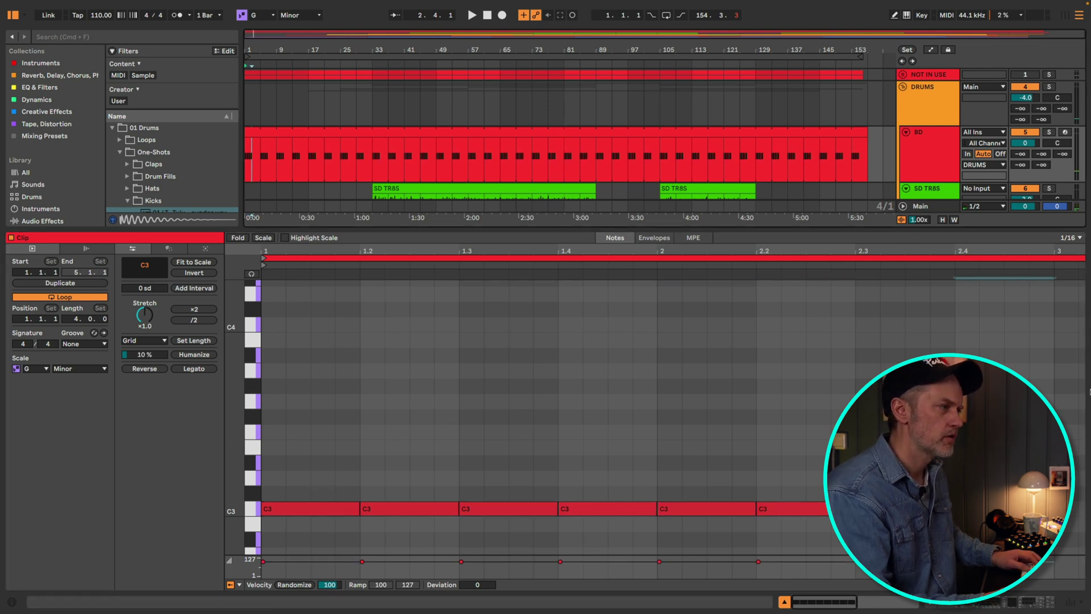
pyautogui.moveTo(890, 250); pyautogui.dragTo(891, 233)
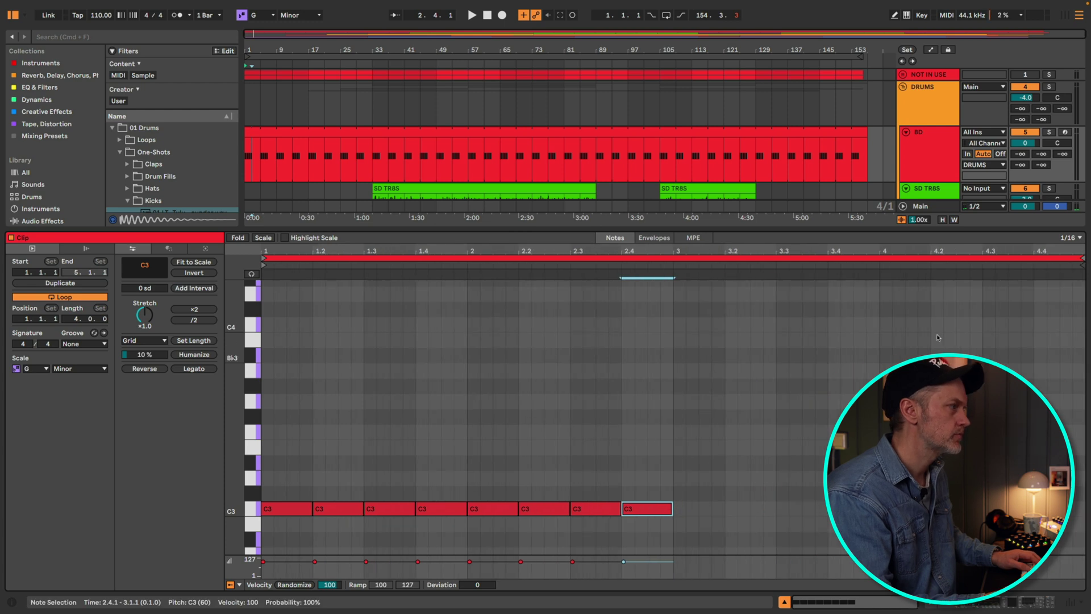
pyautogui.moveTo(1082, 257); pyautogui.dragTo(673, 258)
pyautogui.press('space')
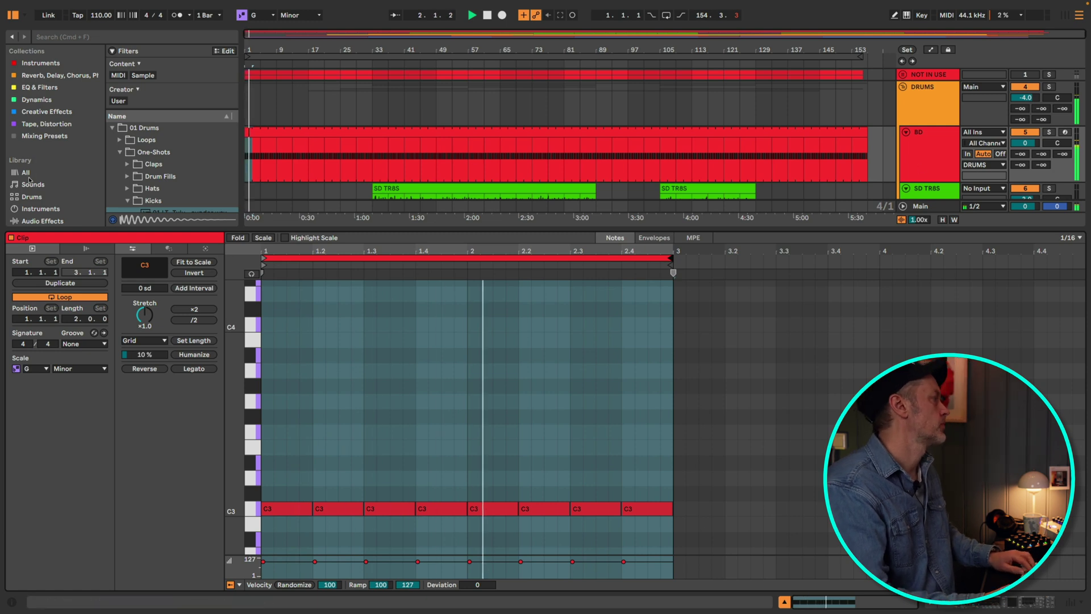
# Show the Mixing Presets collection and remove the effects from Pro-Q 3 through Auto Filter from the BD track's device chain.
pyautogui.press('super+alt+l')
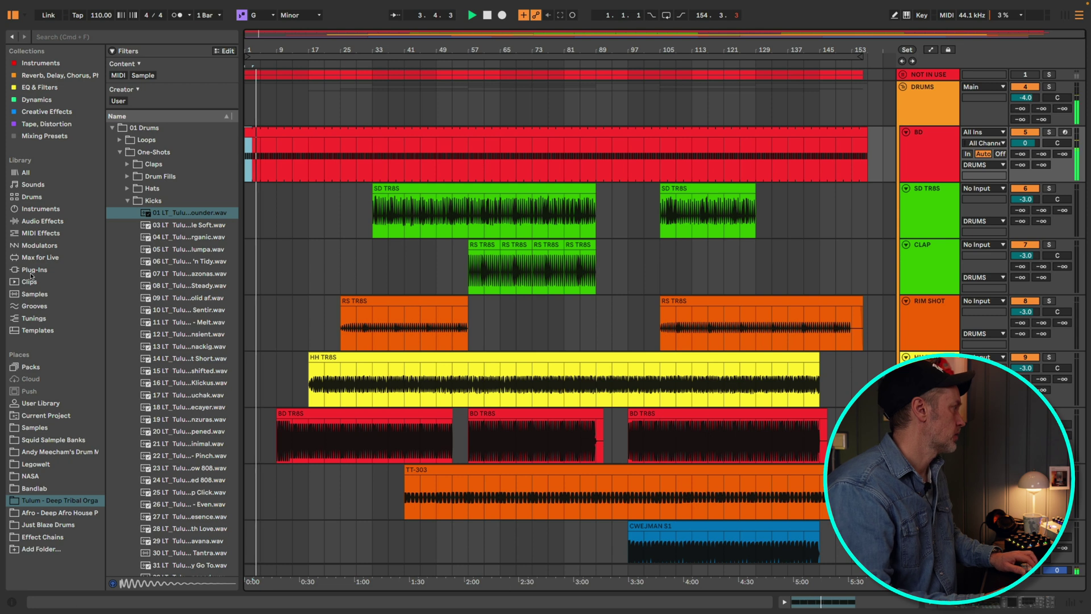
pyautogui.click(38, 136)
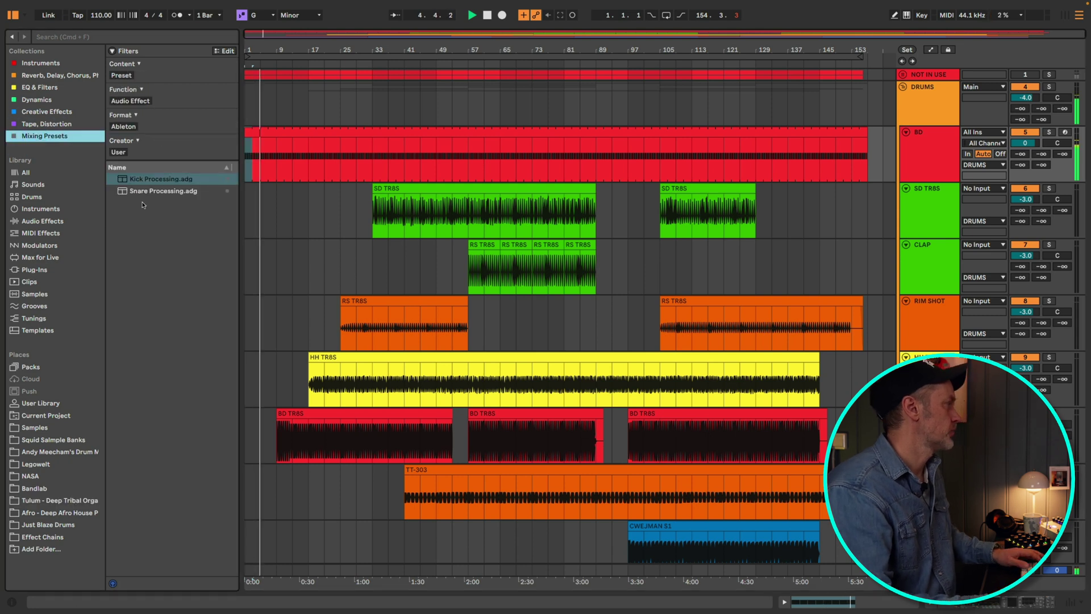
pyautogui.doubleClick(924, 149)
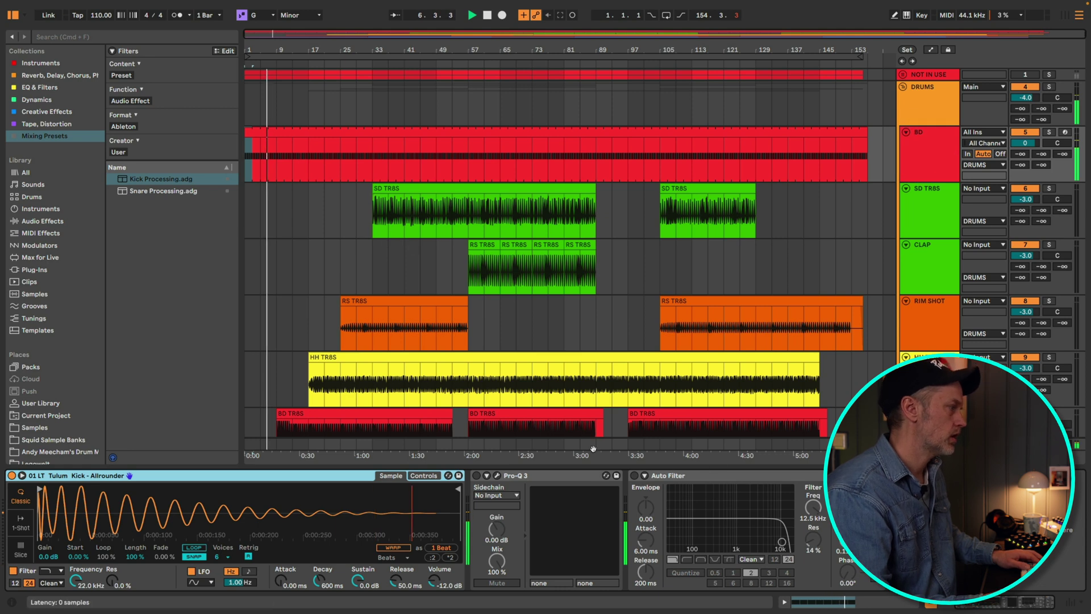
pyautogui.click(537, 475)
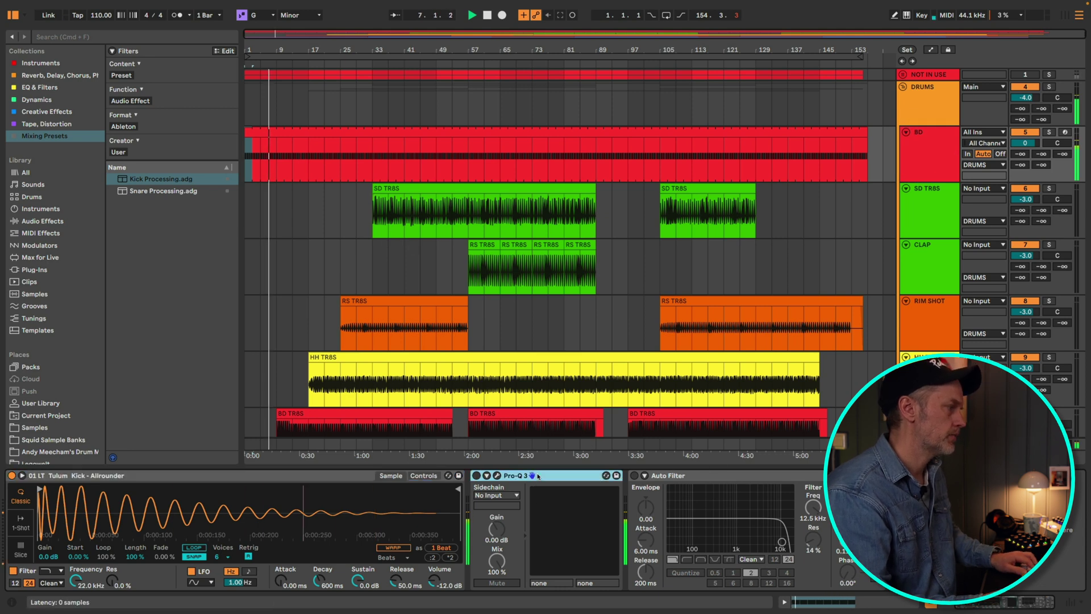
pyautogui.keyDown('shift'); pyautogui.click(733, 475); pyautogui.keyUp('shift')
pyautogui.press('Delete')
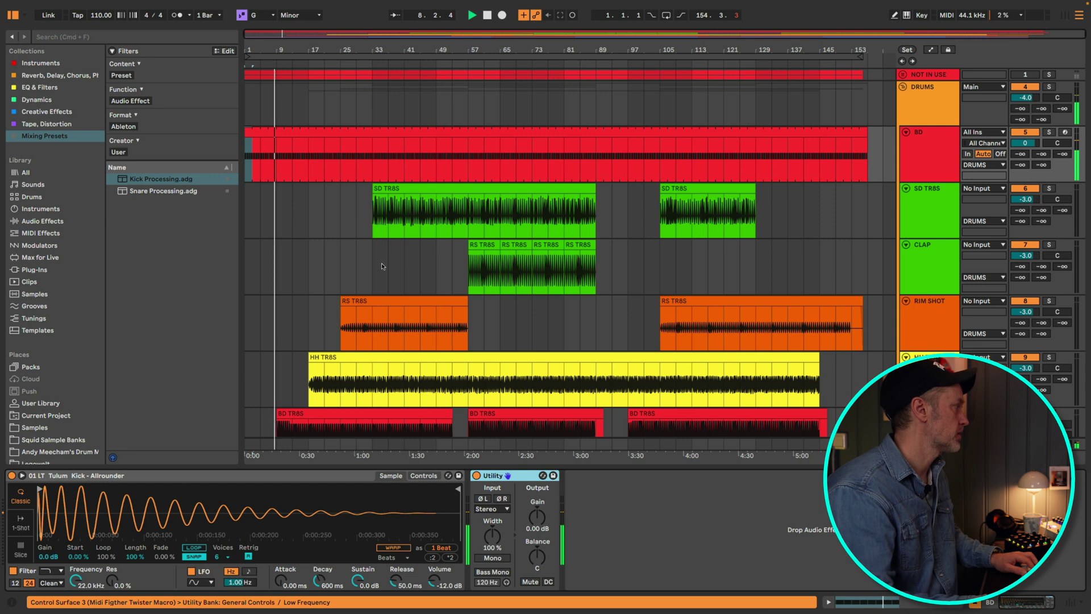
# Insert the Kick Processing rack before Utility on the BD track and close the plug-in windows it opens.
pyautogui.moveTo(151, 179); pyautogui.dragTo(467, 492)
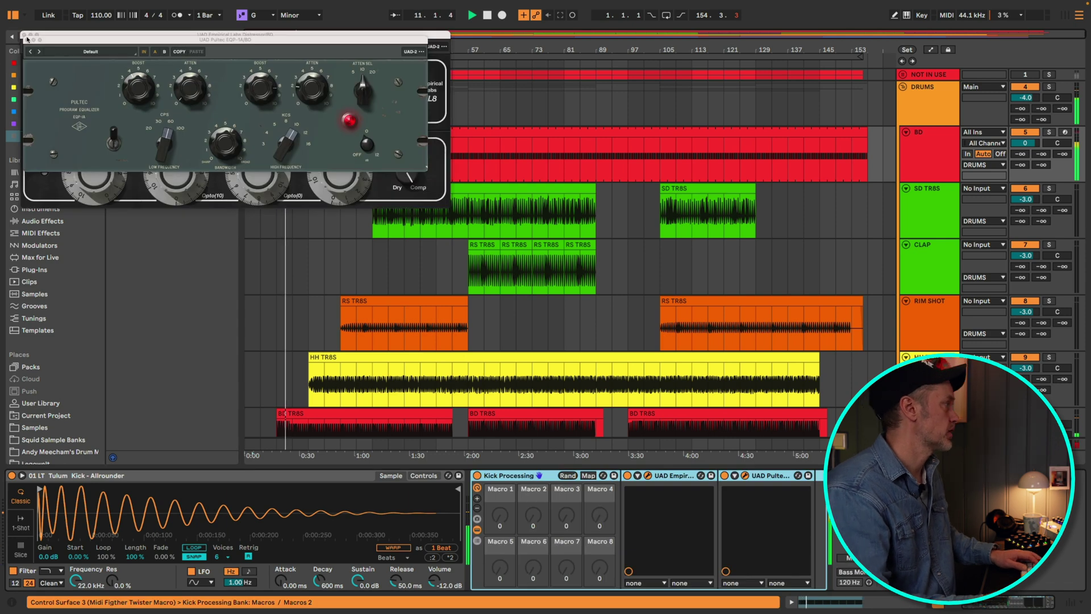
pyautogui.click(27, 41)
pyautogui.click(27, 41)
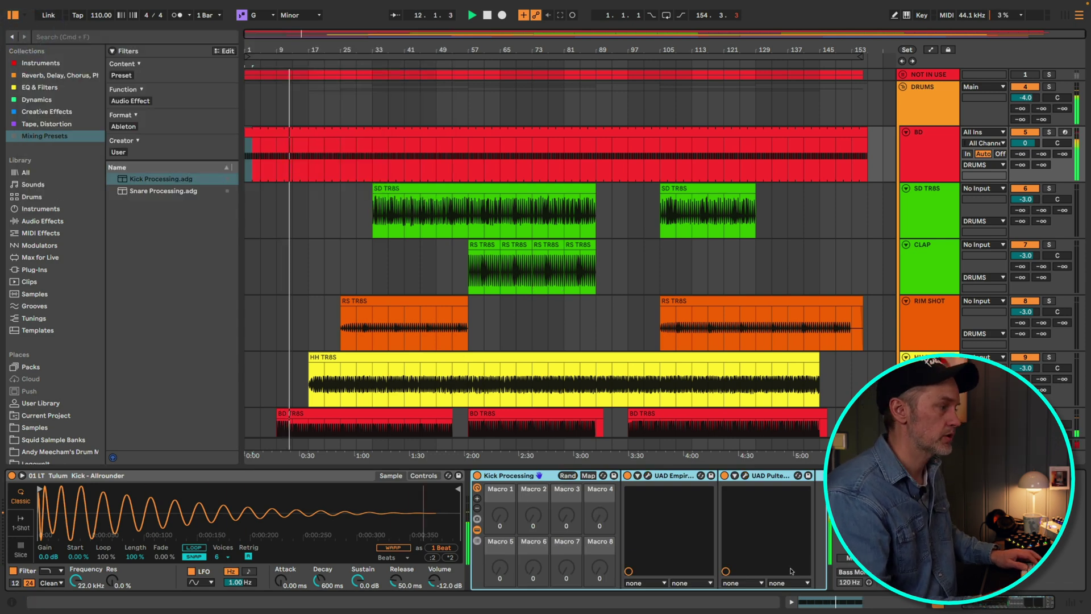
# Hide the device view and lower the BD track's volume to -4.7 dB during playback.
pyautogui.press('super+alt+3')
pyautogui.press('super+alt+3')
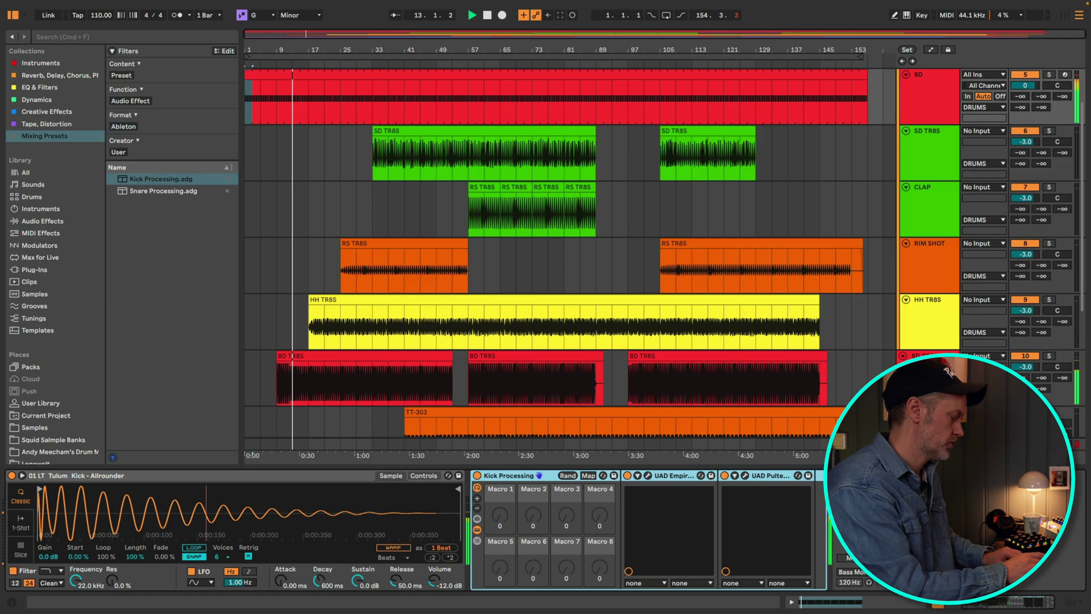
pyautogui.press('super+alt+4')
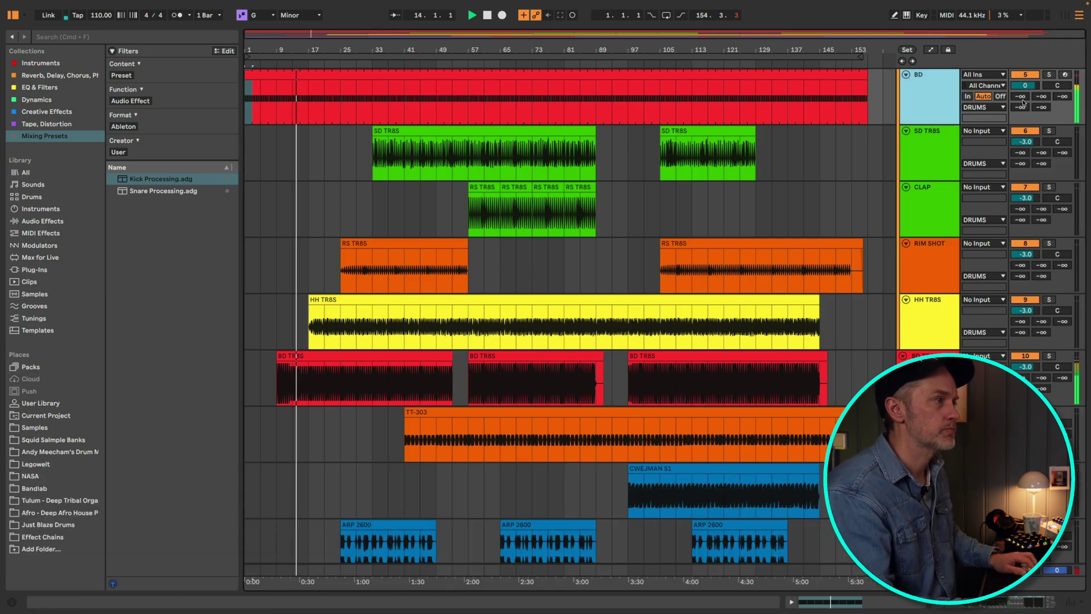
pyautogui.moveTo(1025, 85); pyautogui.dragTo(1025, 99)
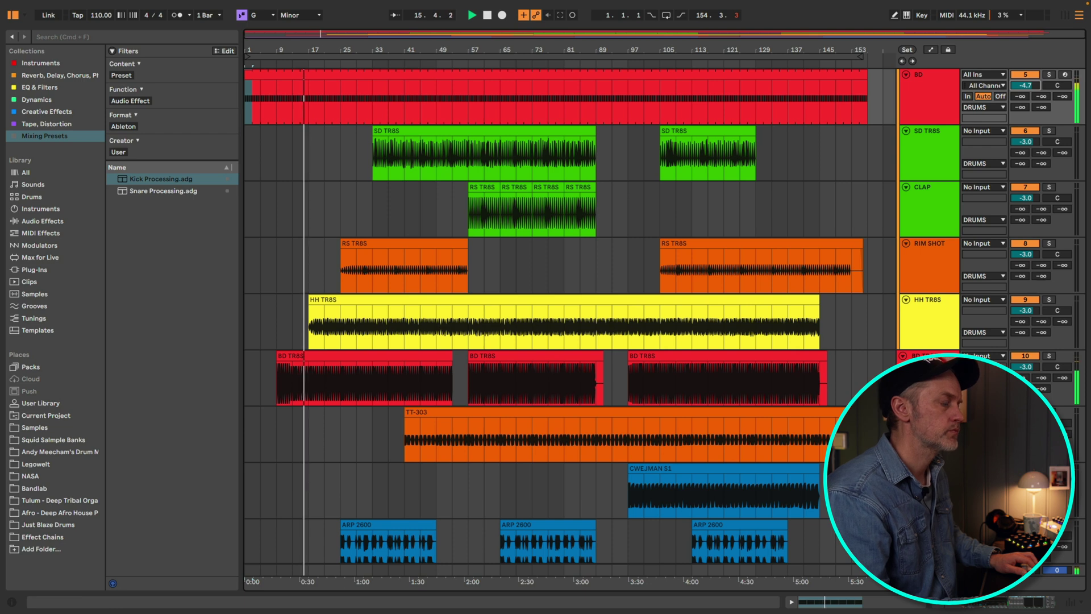
pyautogui.press('super+alt+l')
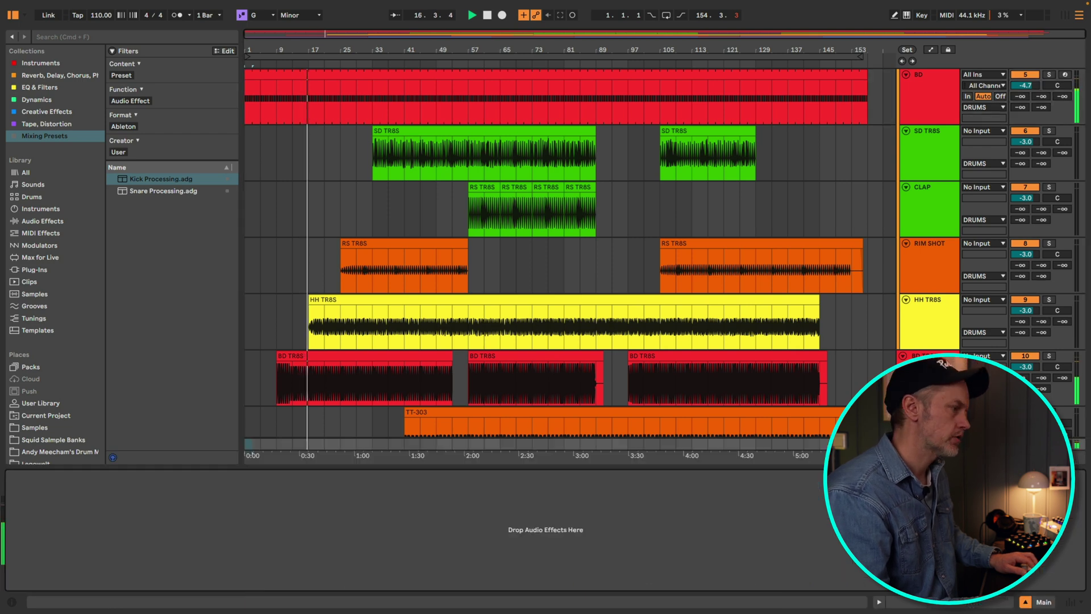
pyautogui.hotkey('shift', 'Tab')
pyautogui.hotkey('shift', 'Tab')
pyautogui.hotkey('shift', 'Tab')
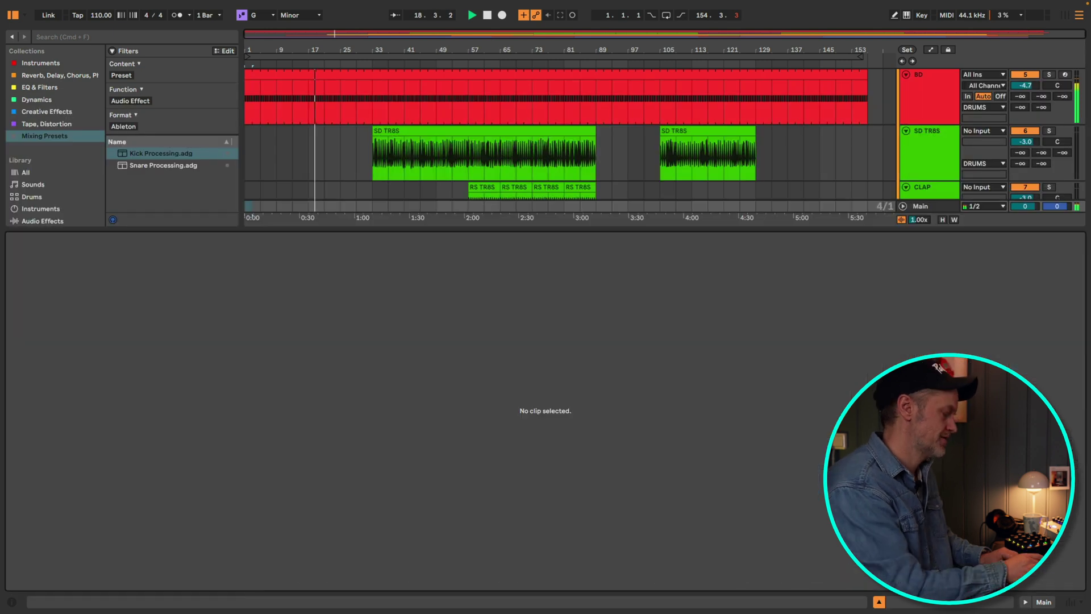
pyautogui.hotkey('shift', 'Tab')
pyautogui.press('super+alt+l')
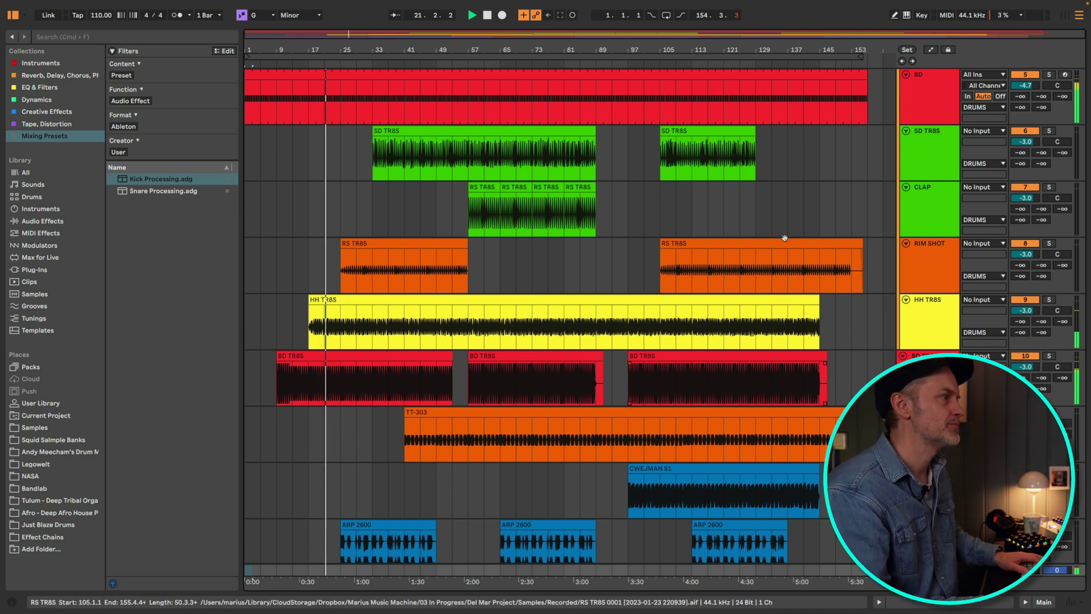
# Lower the BD track's volume to -5.6 dB and add a new audio track directly below it.
pyautogui.moveTo(1025, 86); pyautogui.dragTo(1025, 91)
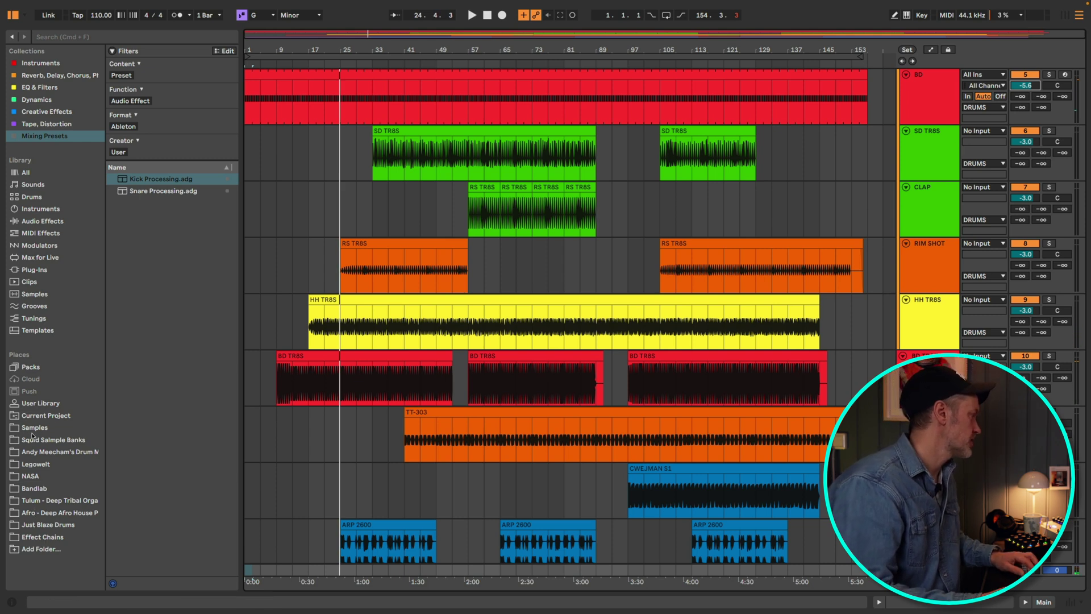
pyautogui.click(28, 501)
pyautogui.click(931, 111)
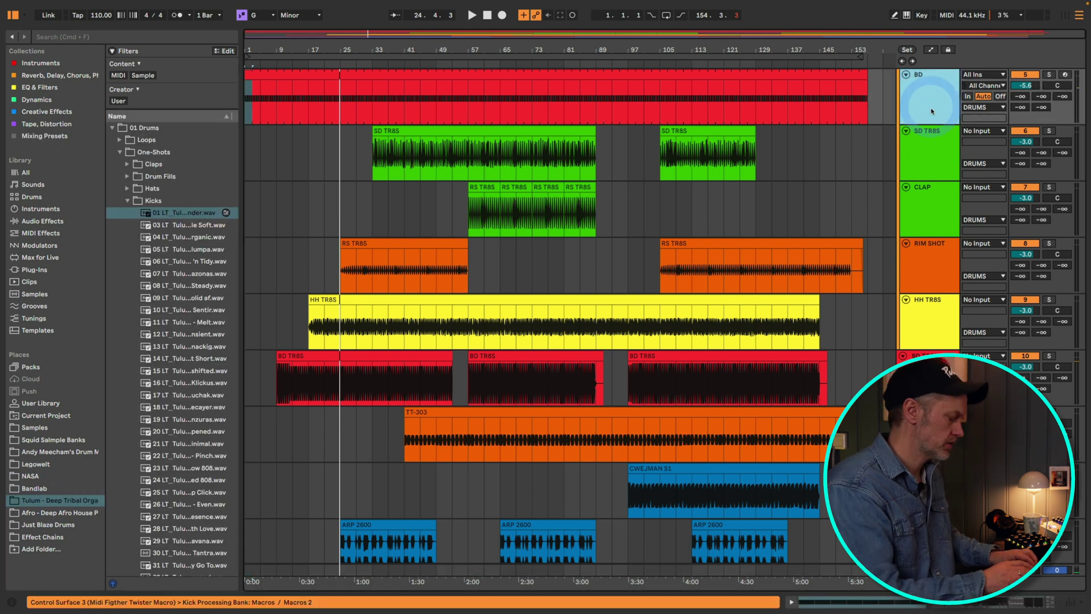
pyautogui.press('super+t')
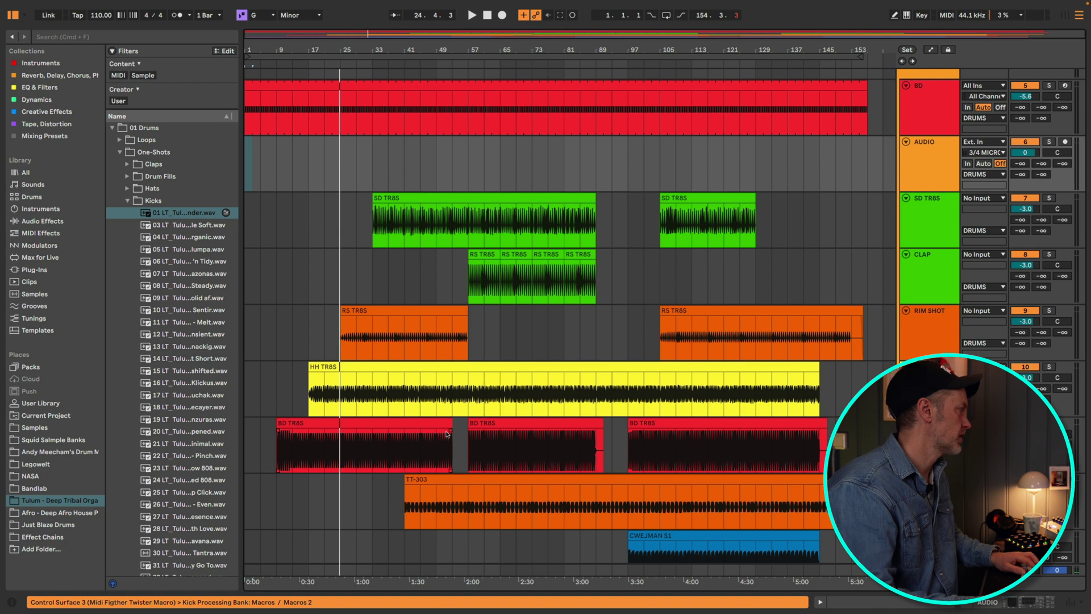
# Audition subtle percussion loops 04, 05, 06 and 08 from the Tulum pack, playing them against the track.
pyautogui.moveTo(240, 309); pyautogui.dragTo(280, 305)
pyautogui.click(120, 140)
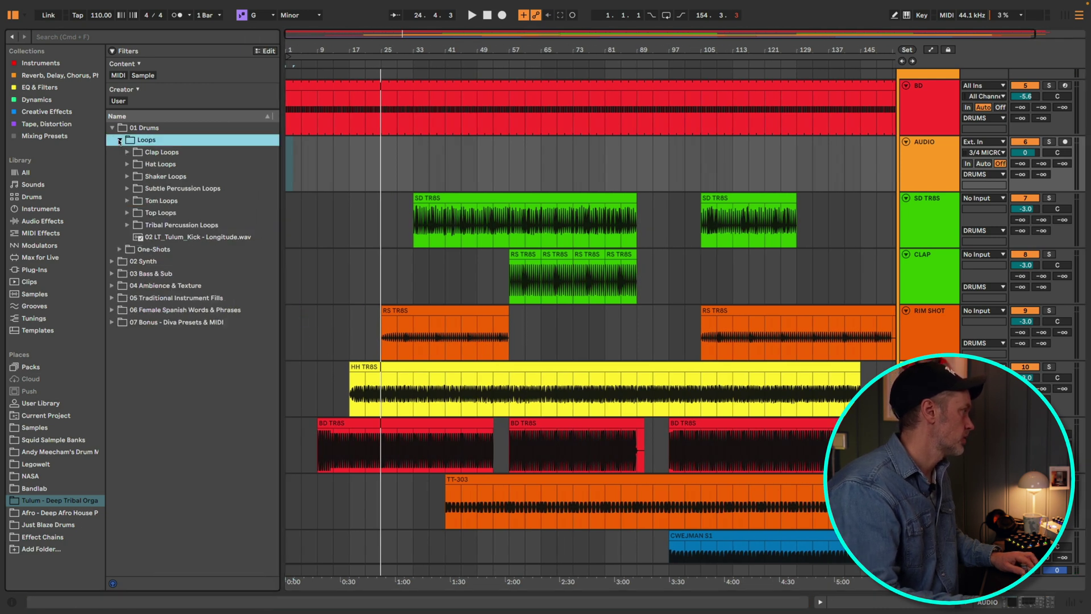
pyautogui.click(129, 190)
pyautogui.click(199, 236)
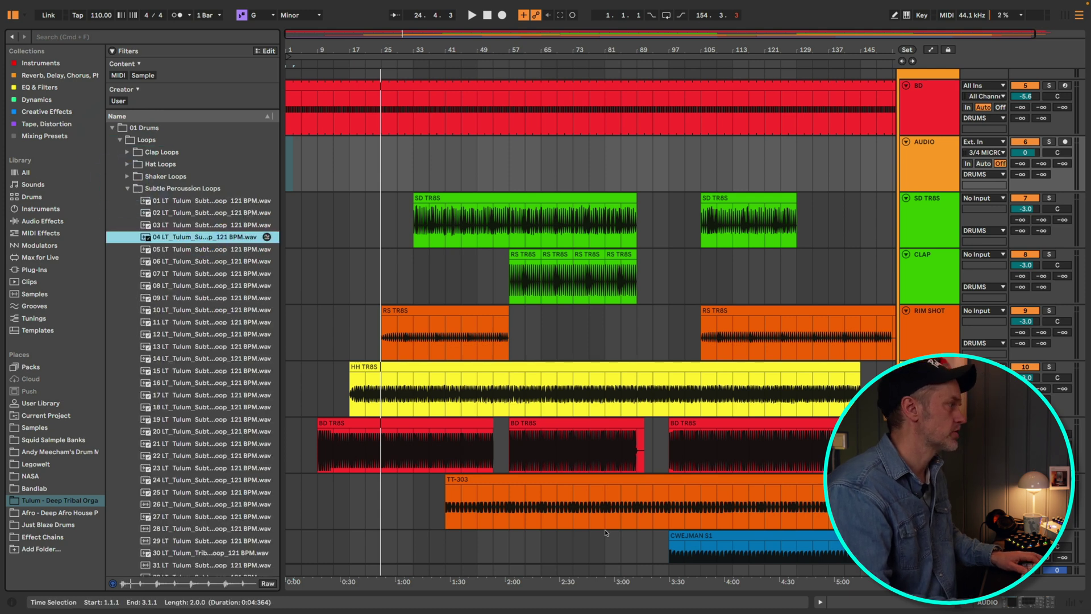
pyautogui.press('space')
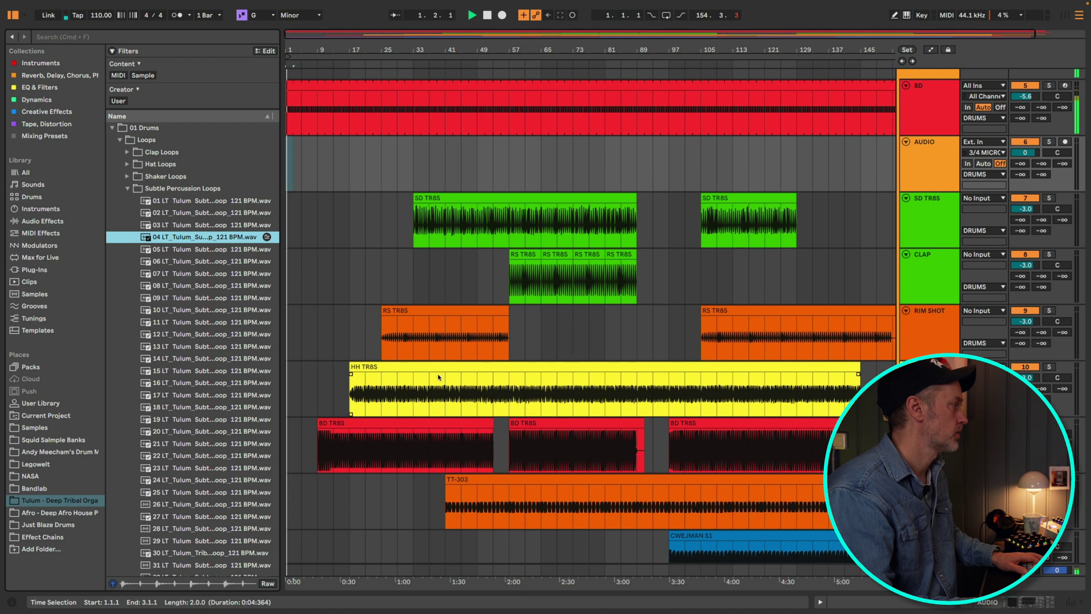
pyautogui.click(194, 248)
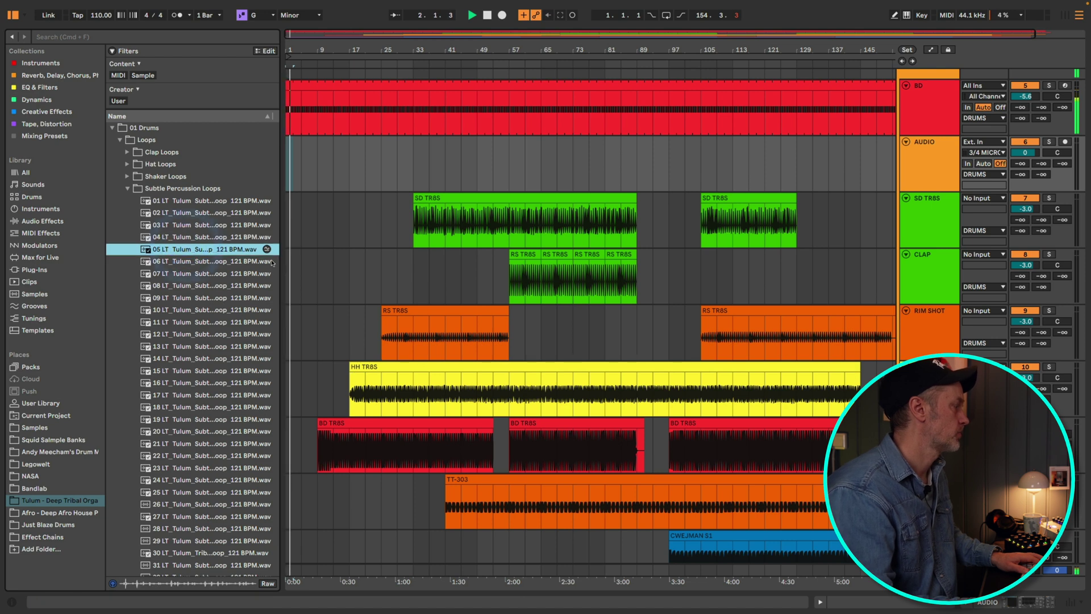
pyautogui.click(189, 263)
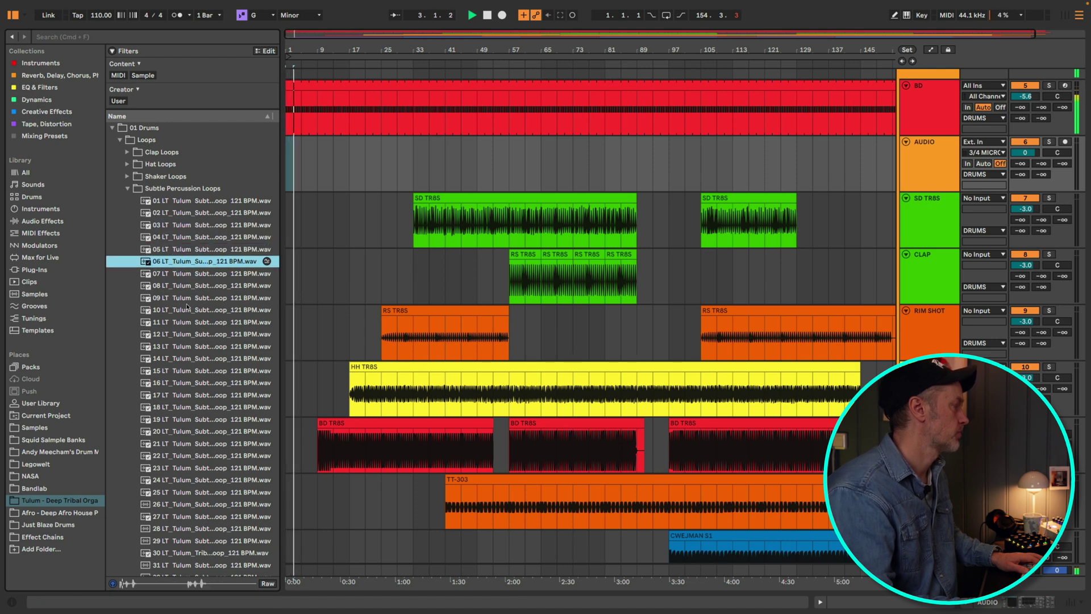
pyautogui.click(181, 285)
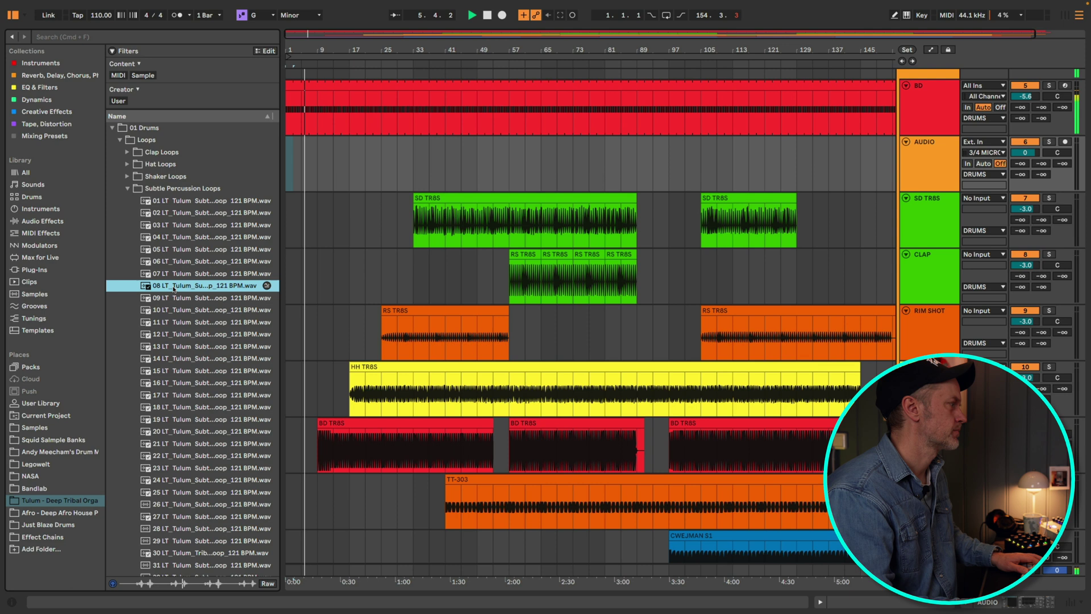
# Place subtle percussion loop 08 on the new audio track from bar 9 to 33 and lower the track's volume to -6.6 dB.
pyautogui.moveTo(174, 290); pyautogui.dragTo(410, 142)
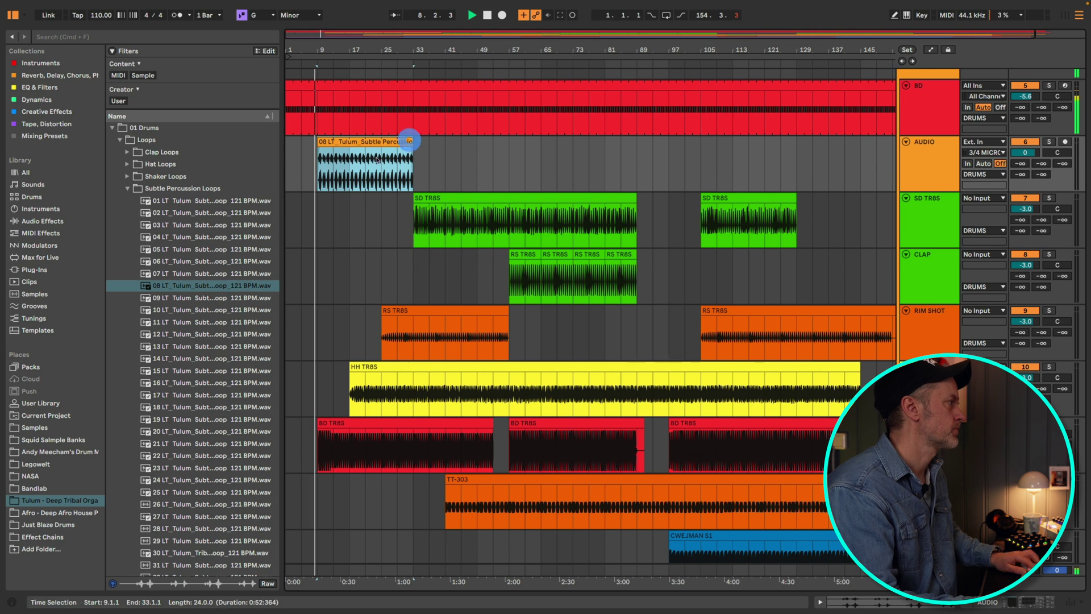
pyautogui.click(320, 152)
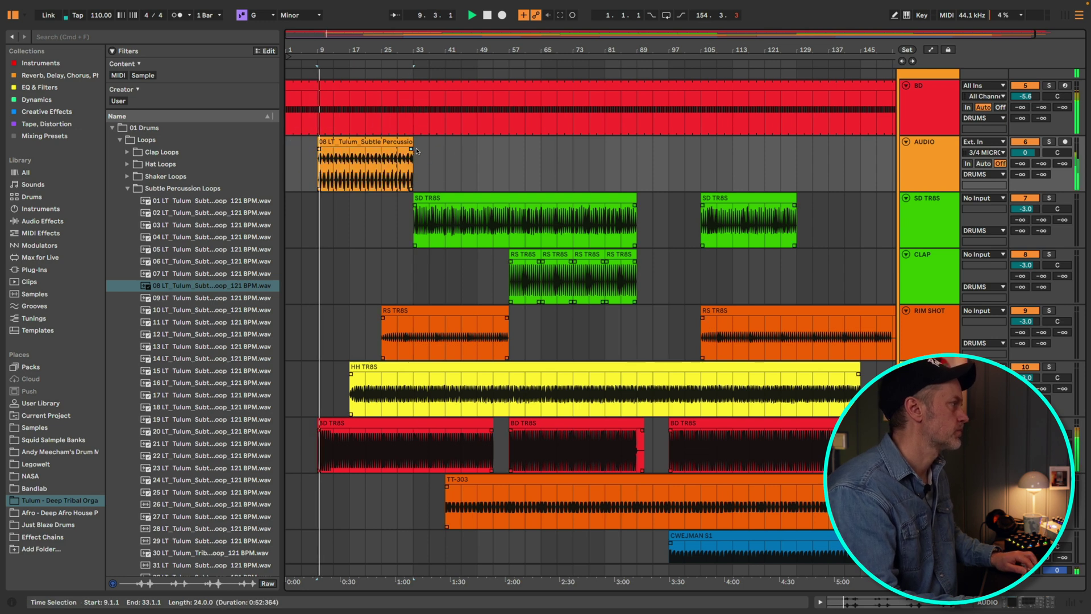
pyautogui.moveTo(1024, 153); pyautogui.dragTo(1024, 169)
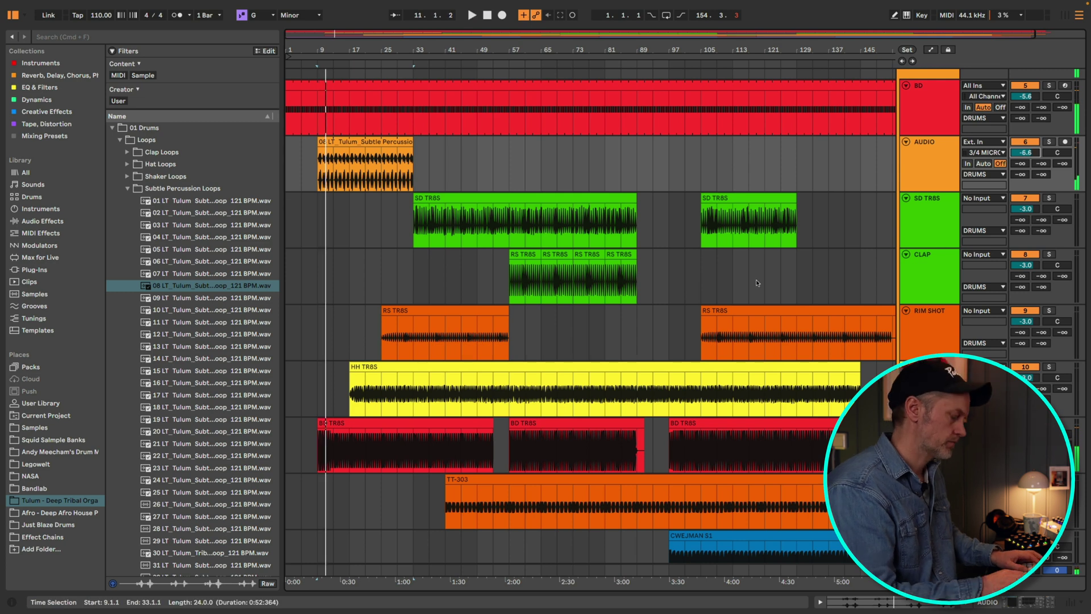
# Check the Create Fades on Clip Edges setting in the Record, Warp & Launch preferences.
pyautogui.press('super+comma')
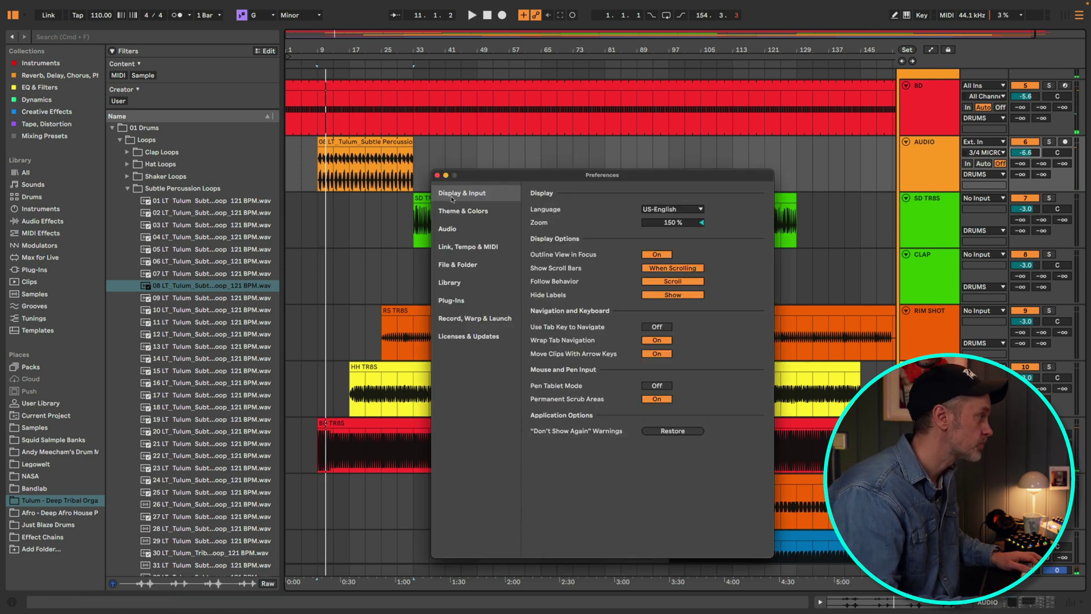
pyautogui.click(456, 319)
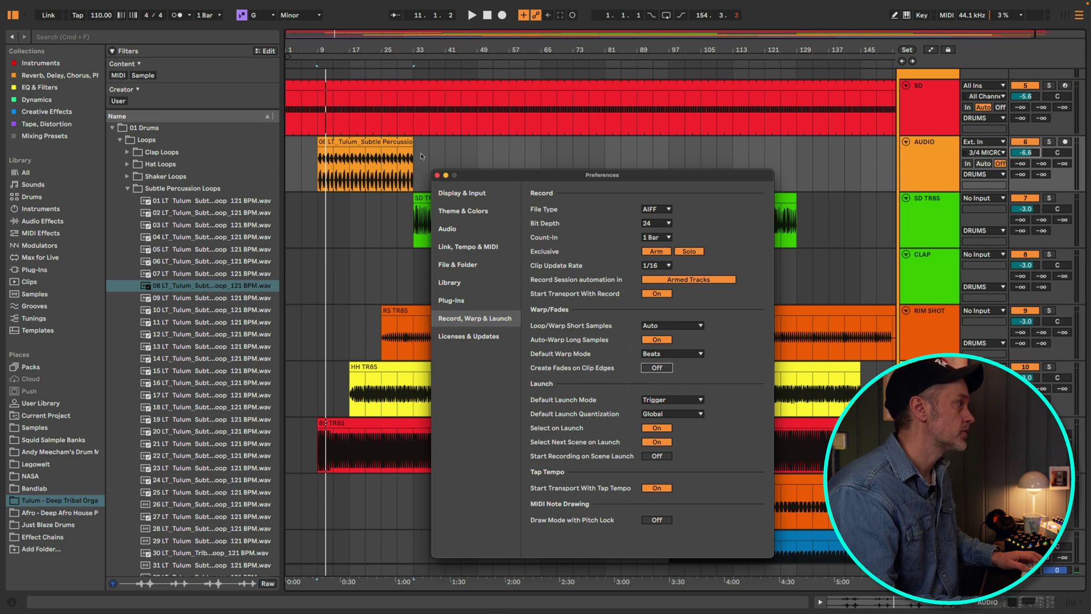
pyautogui.click(438, 175)
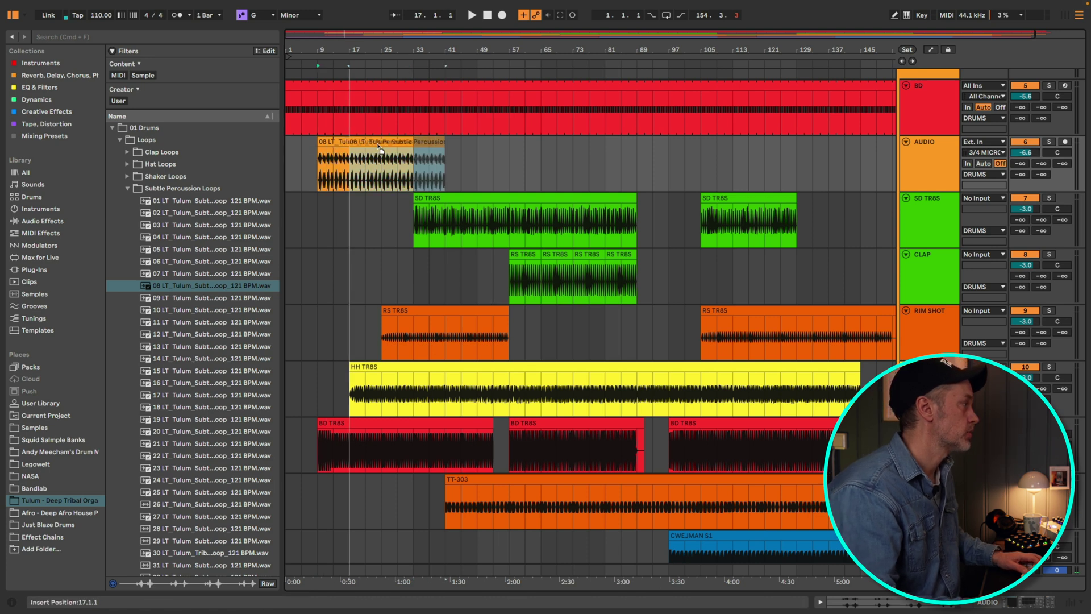
# Move the percussion loop clip to start at bar 17 and set the playback start there.
pyautogui.moveTo(357, 155); pyautogui.dragTo(405, 164)
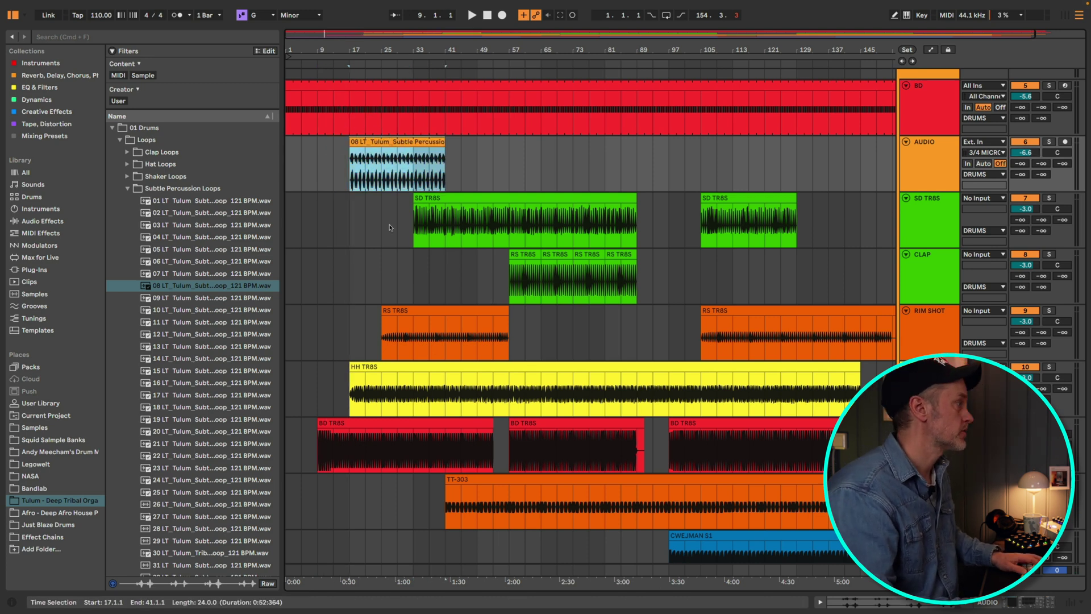
pyautogui.click(350, 177)
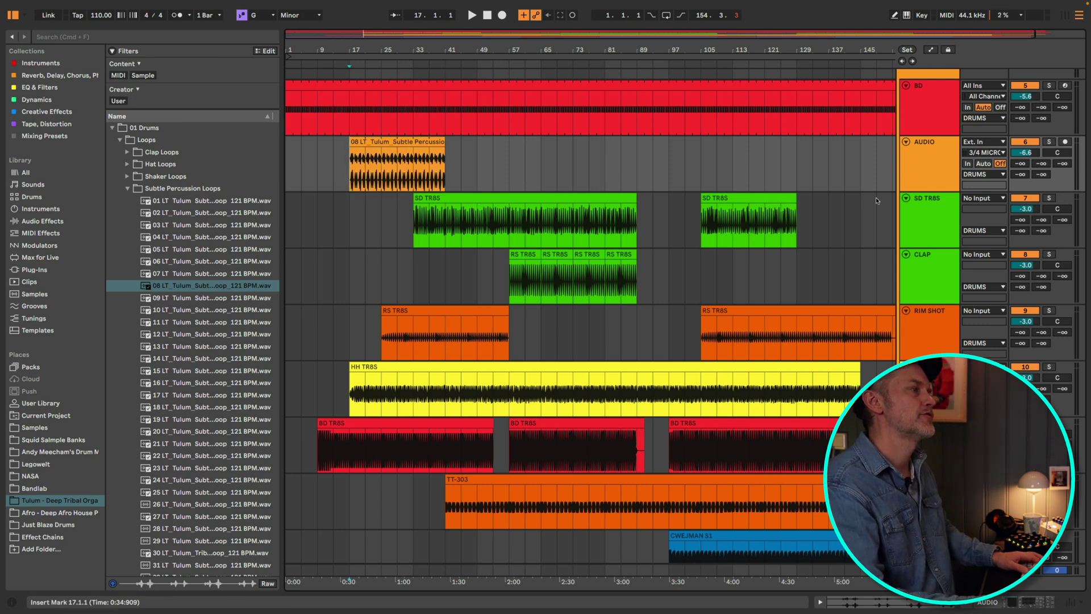
# Rename the new audio track PERK 1 and move it between RIM SHOT and HH TR8S.
pyautogui.click(937, 154)
pyautogui.press('super+r')
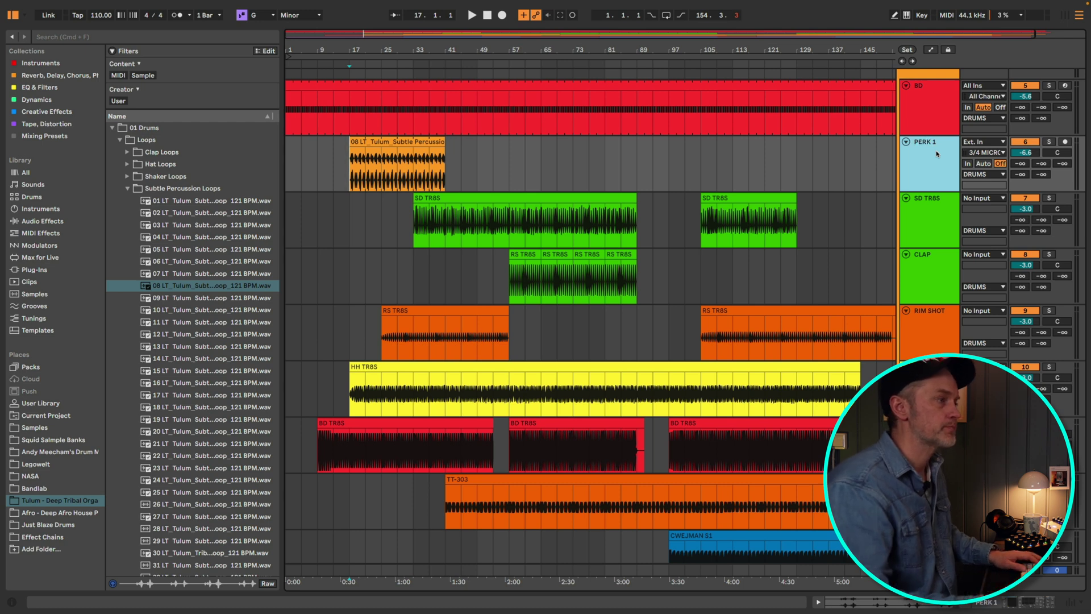
pyautogui.moveTo(933, 157)
pyautogui.mouseDown()
pyautogui.moveTo(927, 358)
pyautogui.moveTo(909, 356)
pyautogui.mouseUp()
# Play from bar 17 and set PERK 1's volume to -6.7 dB and its first send to -19.0 dB.
pyautogui.press('space')
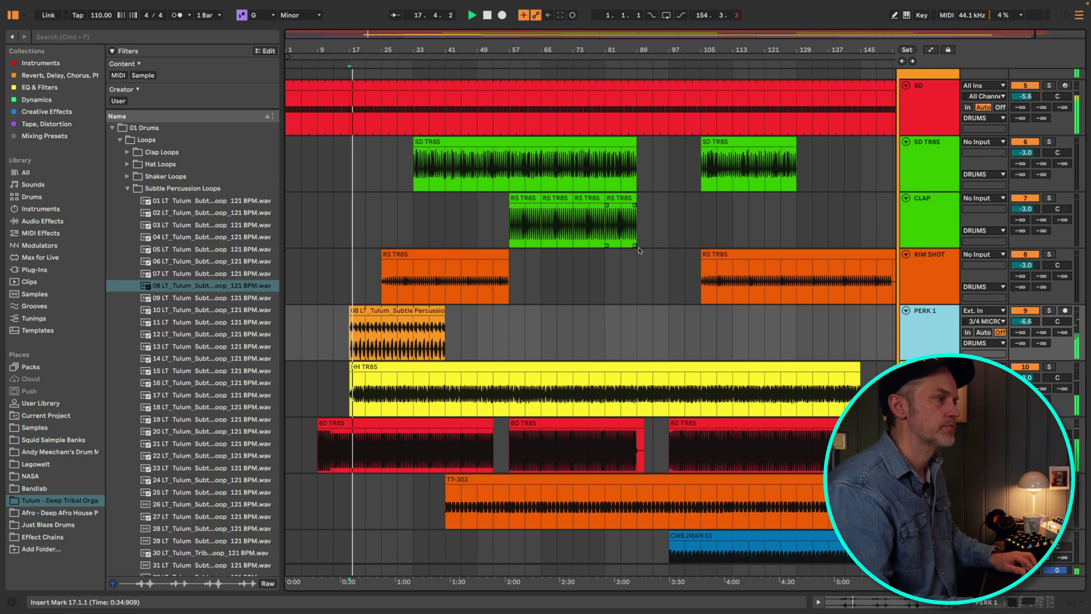
pyautogui.click(1025, 321)
pyautogui.moveTo(1021, 331); pyautogui.dragTo(1021, 321)
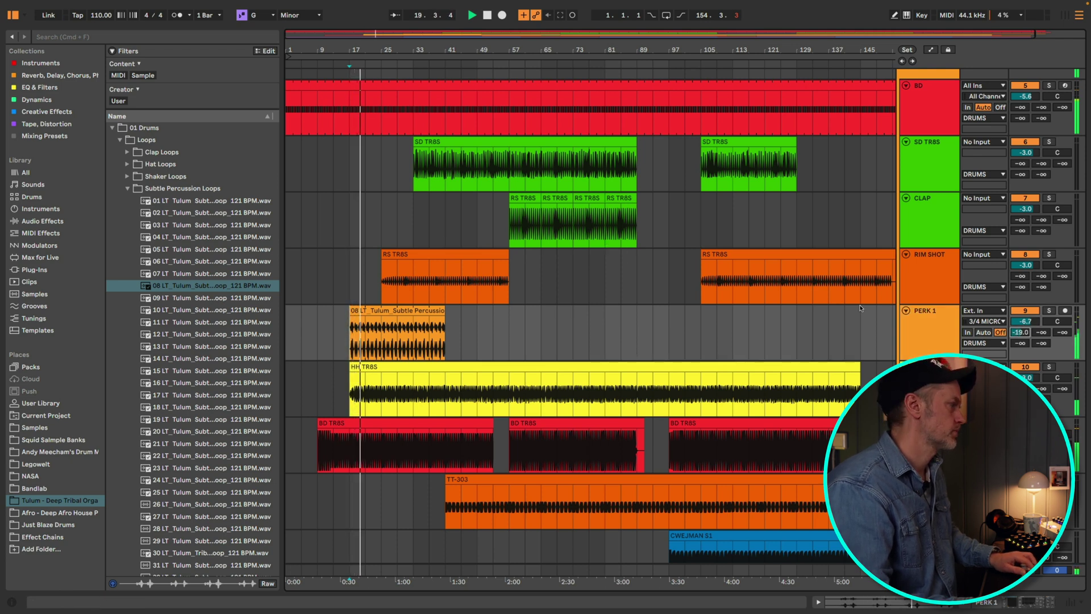
pyautogui.click(948, 342)
pyautogui.press('space')
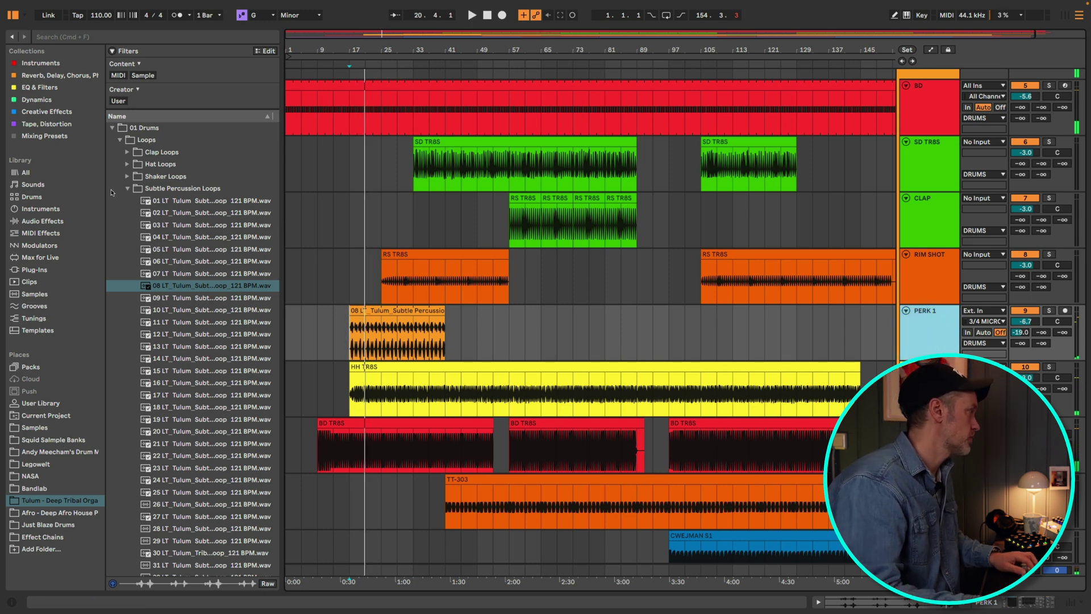
# Switch from the Subtle Percussion Loops folder to Hat Loops and audition loops 01 to 04 against the playing arrangement.
pyautogui.click(129, 188)
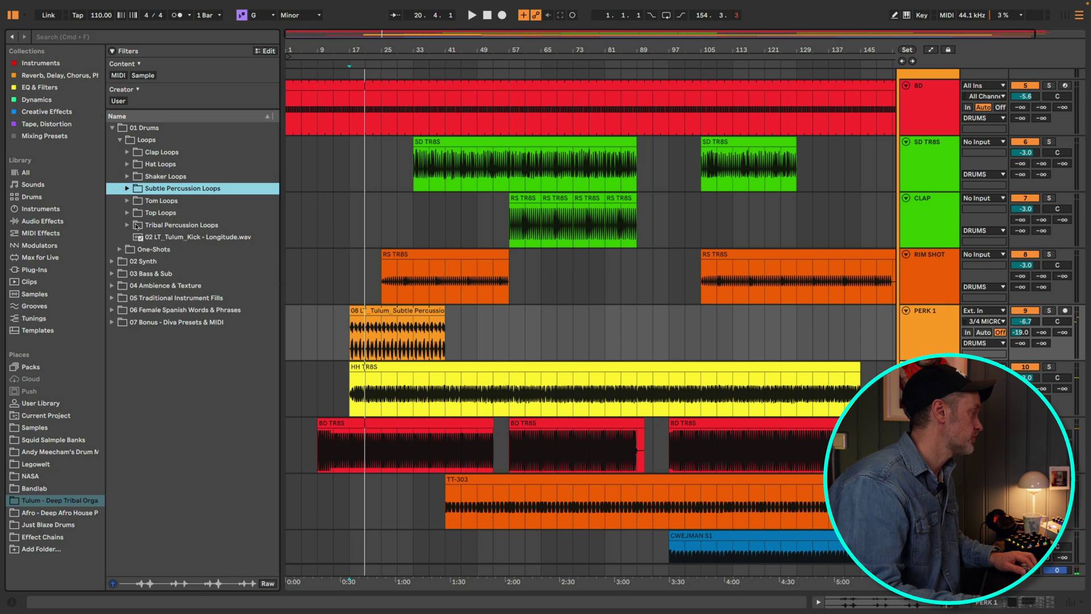
pyautogui.click(126, 165)
pyautogui.click(170, 177)
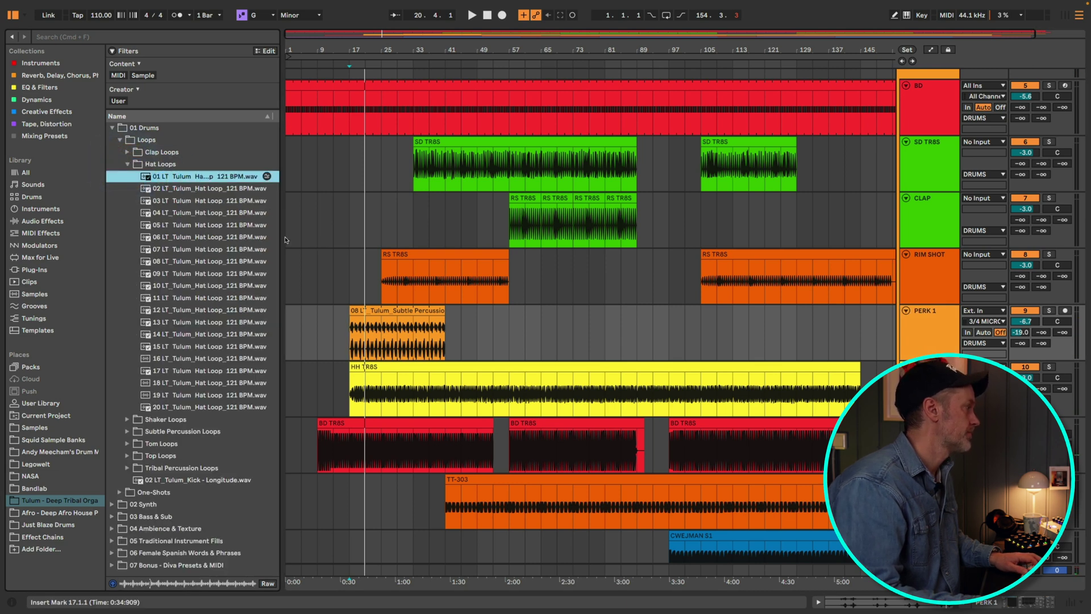
pyautogui.click(188, 188)
pyautogui.press('space')
pyautogui.click(190, 201)
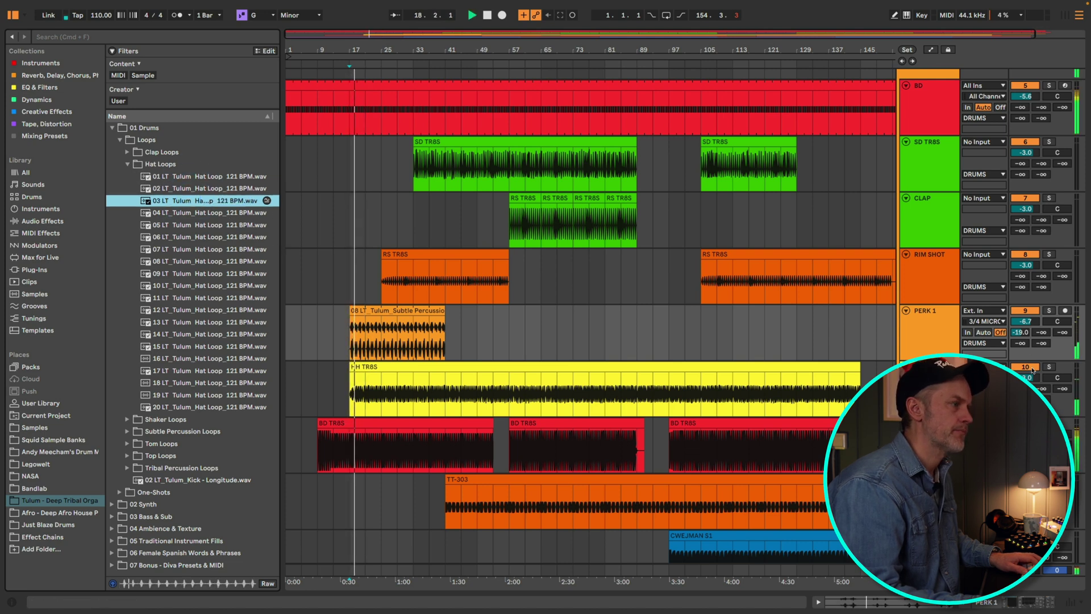
pyautogui.click(237, 215)
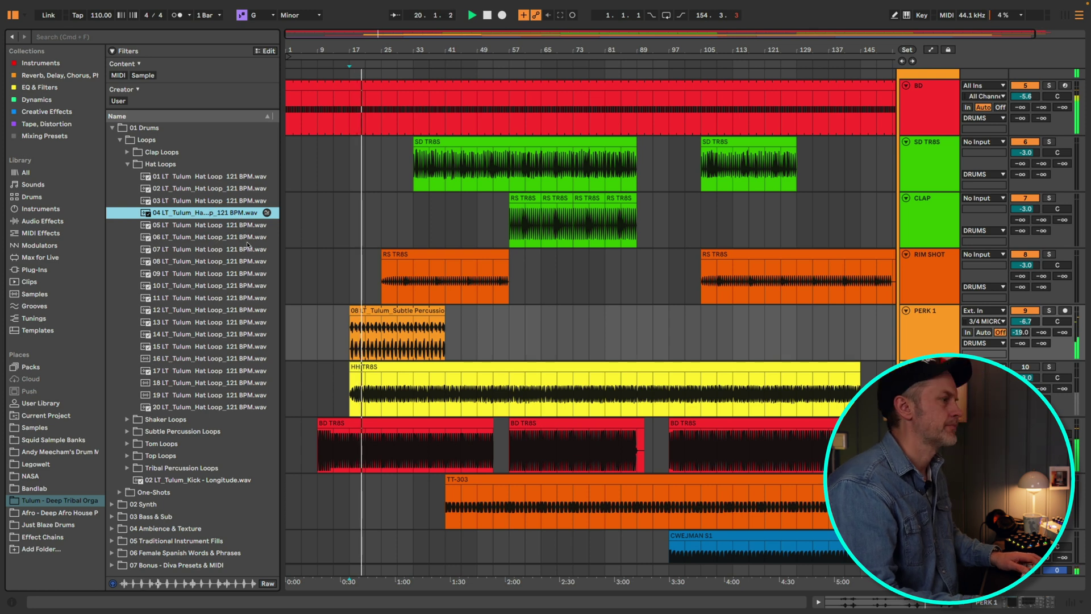
# Move the HH TR8S track out of the DRUMS group into the NOT IN USE group.
pyautogui.scroll(2, 591, 324)
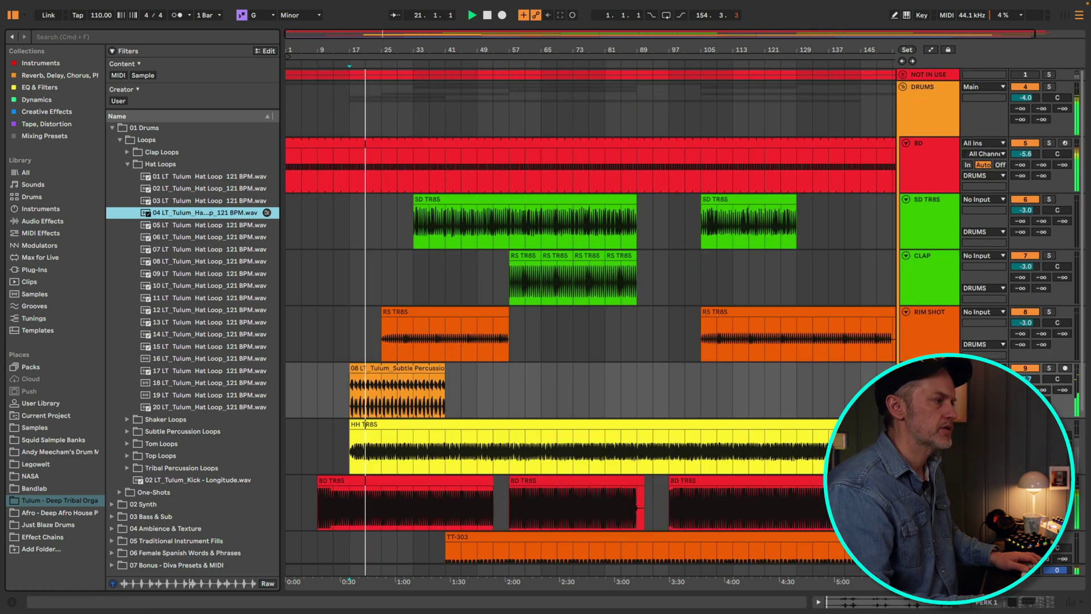
pyautogui.click(937, 271)
pyautogui.moveTo(927, 99); pyautogui.dragTo(928, 78)
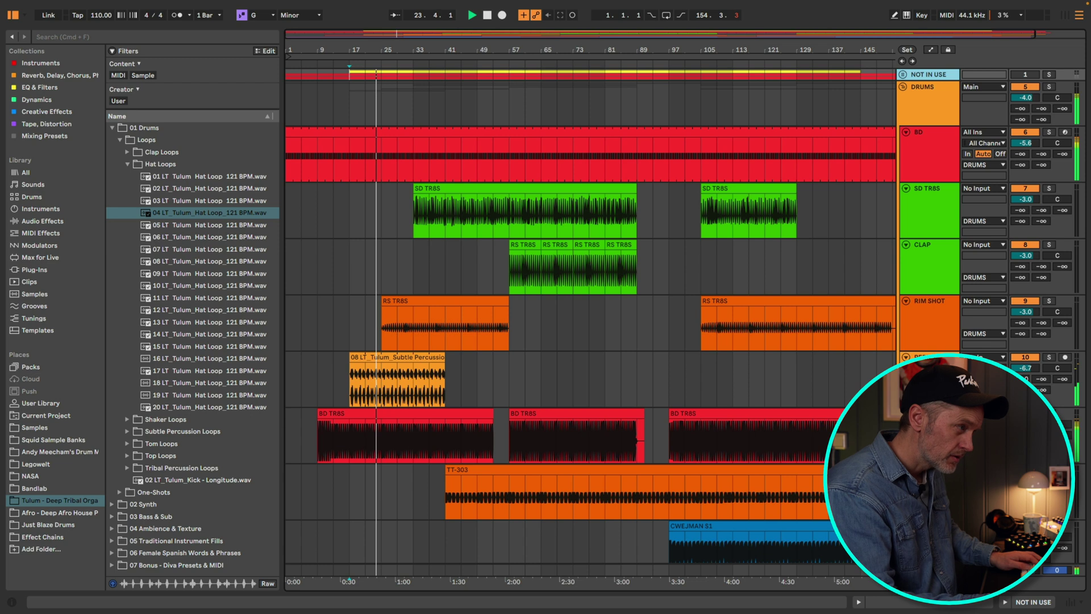
# Add an audio track below PERK 1, audition hat loops 05 to 07, and place 07 LT_Tulum_Hat Loop_121 BPM on it at bar 17.
pyautogui.click(921, 375)
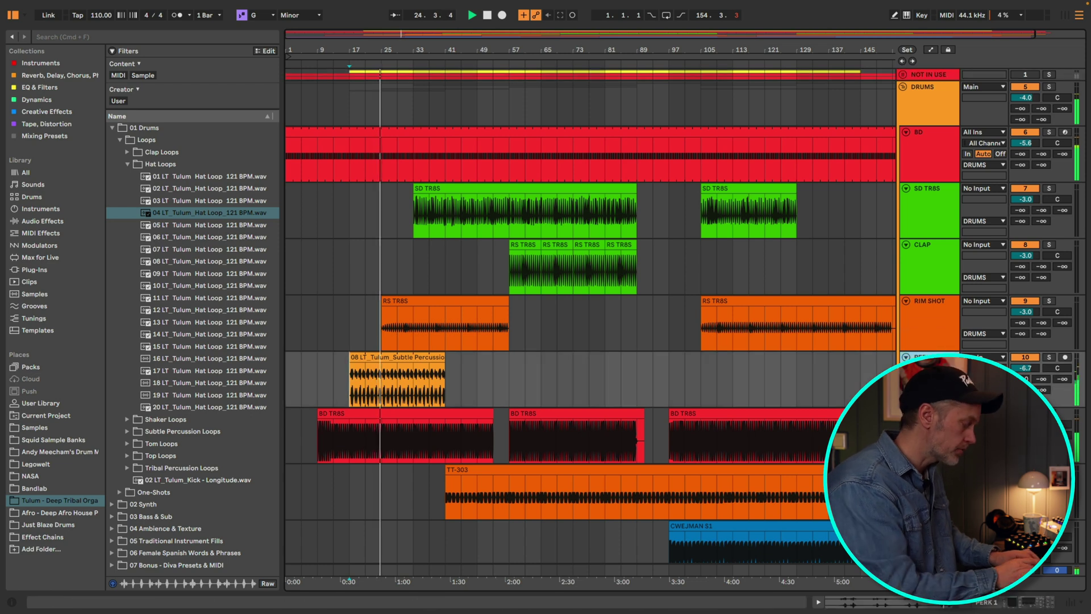
pyautogui.press('super+t')
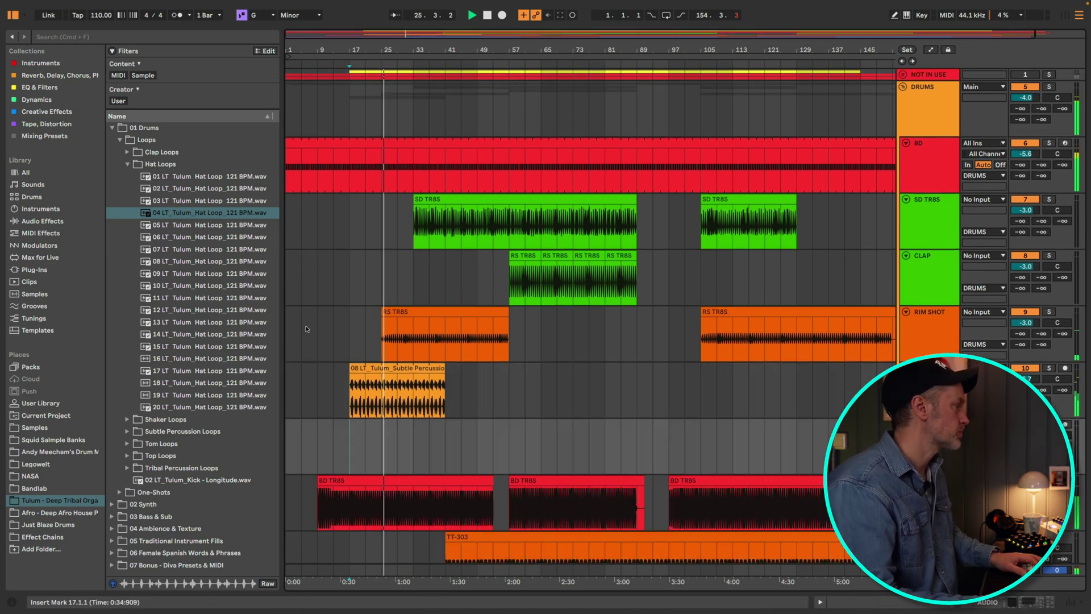
pyautogui.click(191, 225)
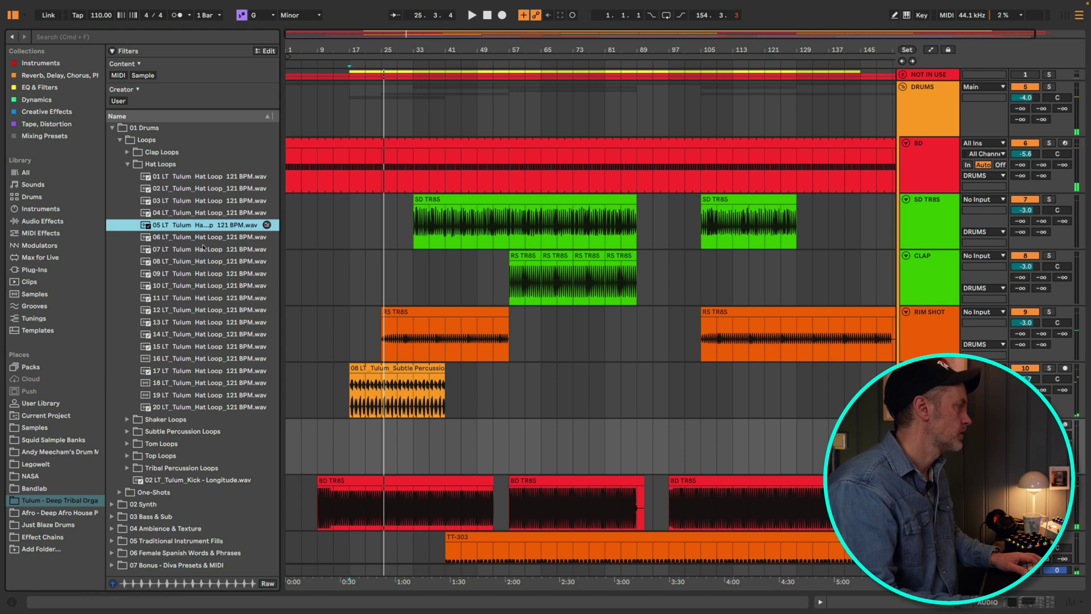
pyautogui.press('Down')
pyautogui.press('space')
pyautogui.press('Down')
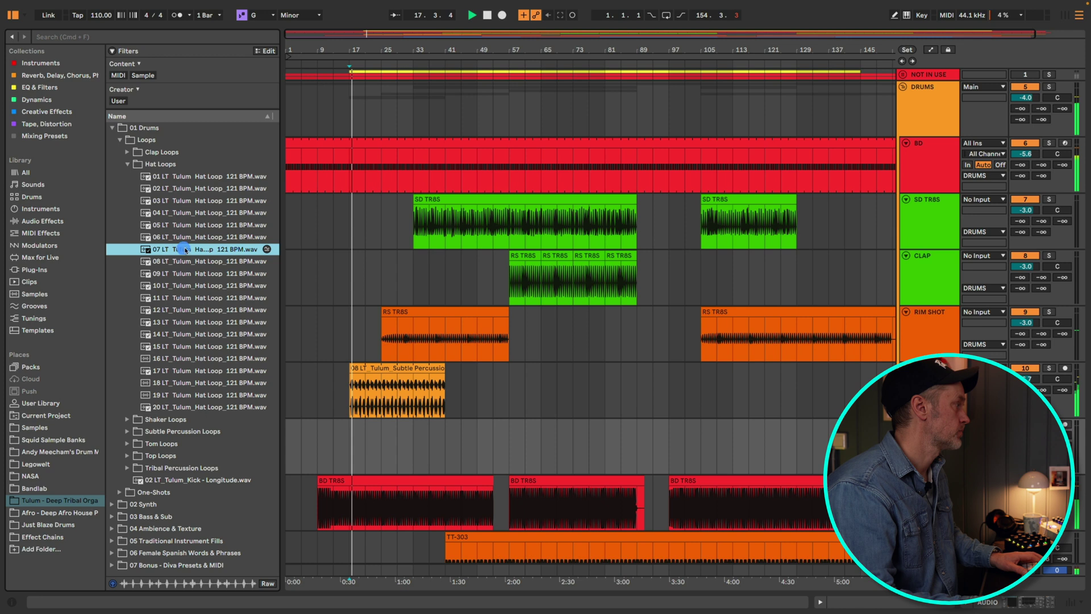
pyautogui.moveTo(188, 251); pyautogui.dragTo(744, 444)
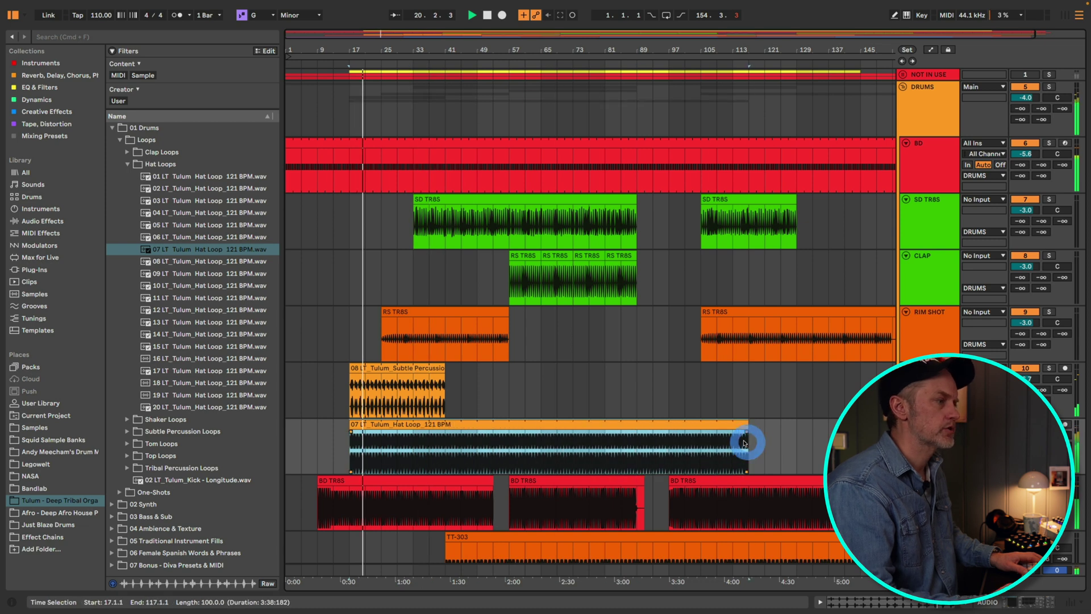
# Set the volume of the new hat loop track to -4.1 dB.
pyautogui.click(1026, 435)
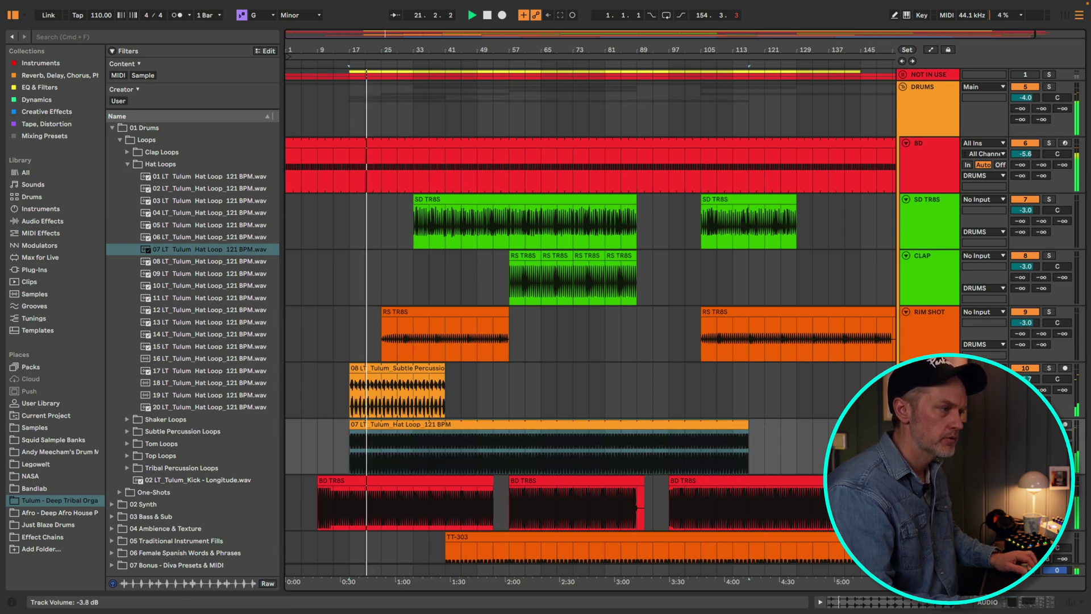
pyautogui.click(583, 470)
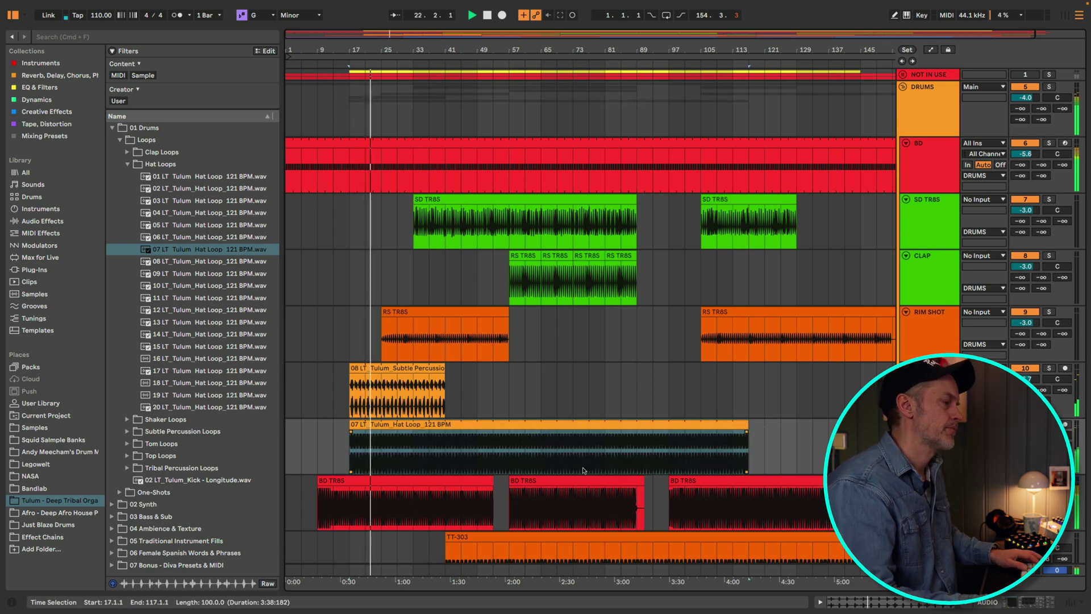
pyautogui.scroll(-5, 607, 461)
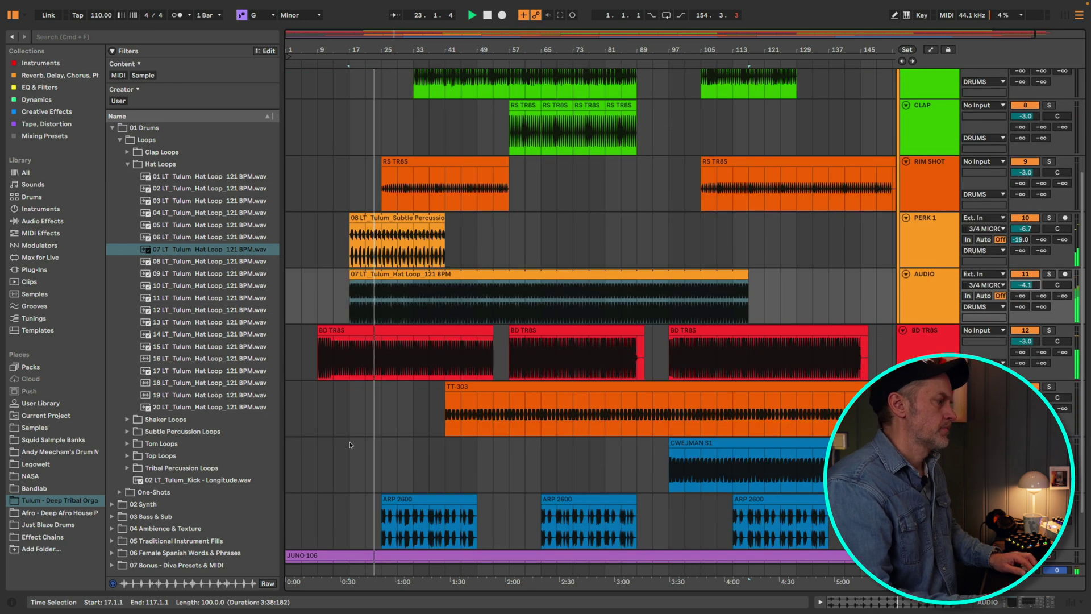
pyautogui.scroll(5, 523, 374)
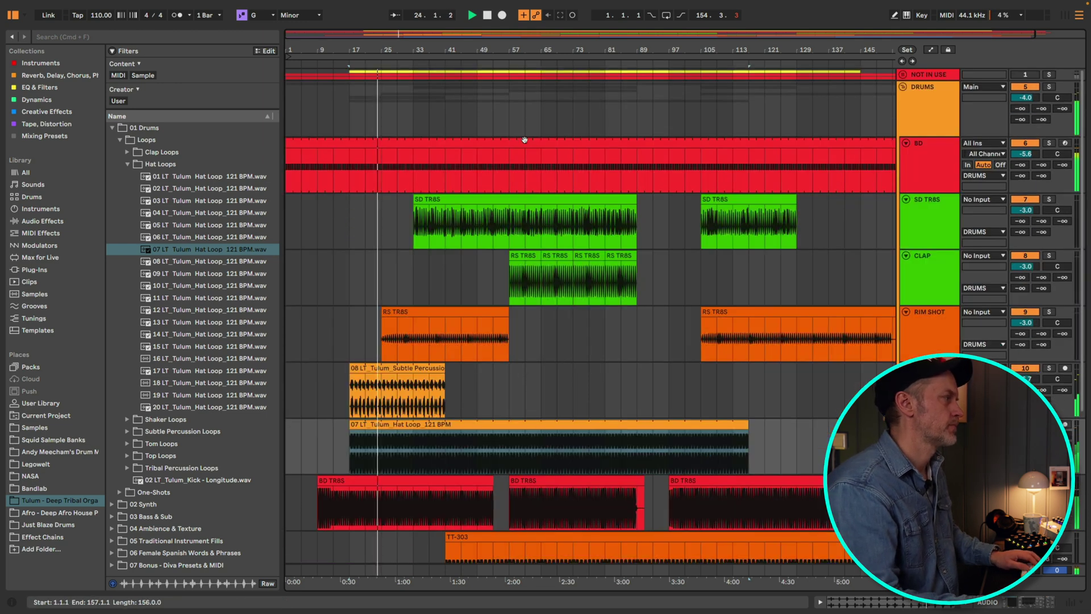
# Hide the browser and extend the percussion loop clip on PERK 1 to end at bar 49.
pyautogui.press('super+alt+b')
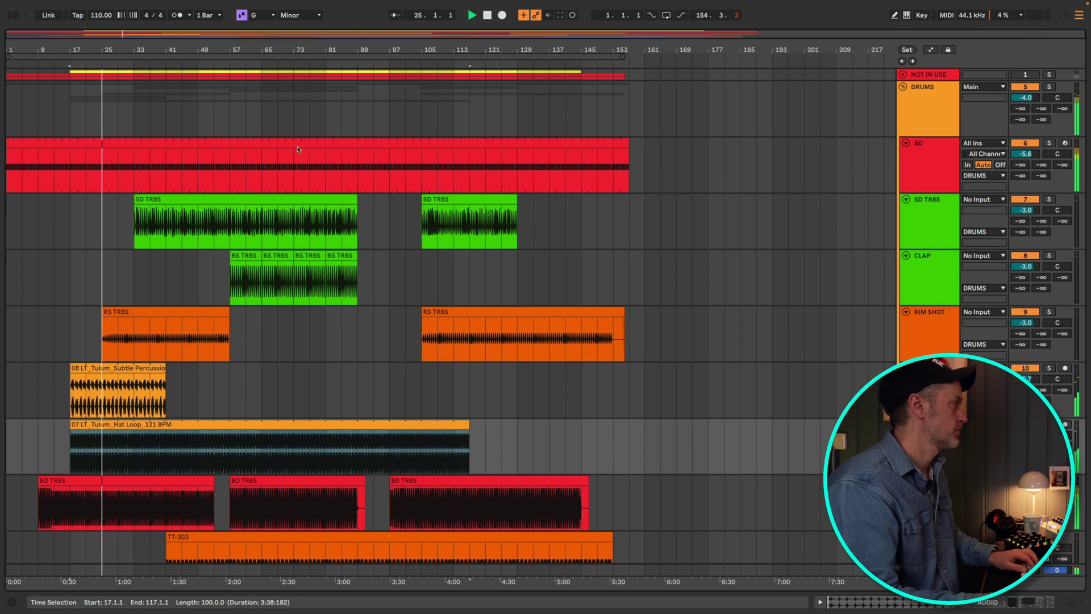
pyautogui.scroll(-7, 389, 311)
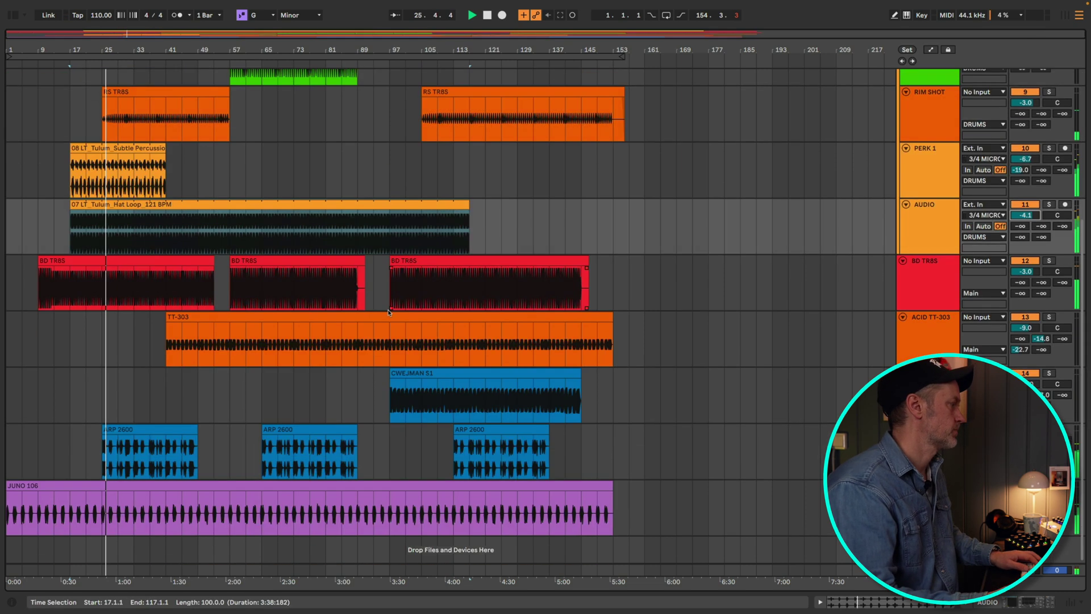
pyautogui.press('Down')
pyautogui.press('Down')
pyautogui.press('Down')
pyautogui.press('Down')
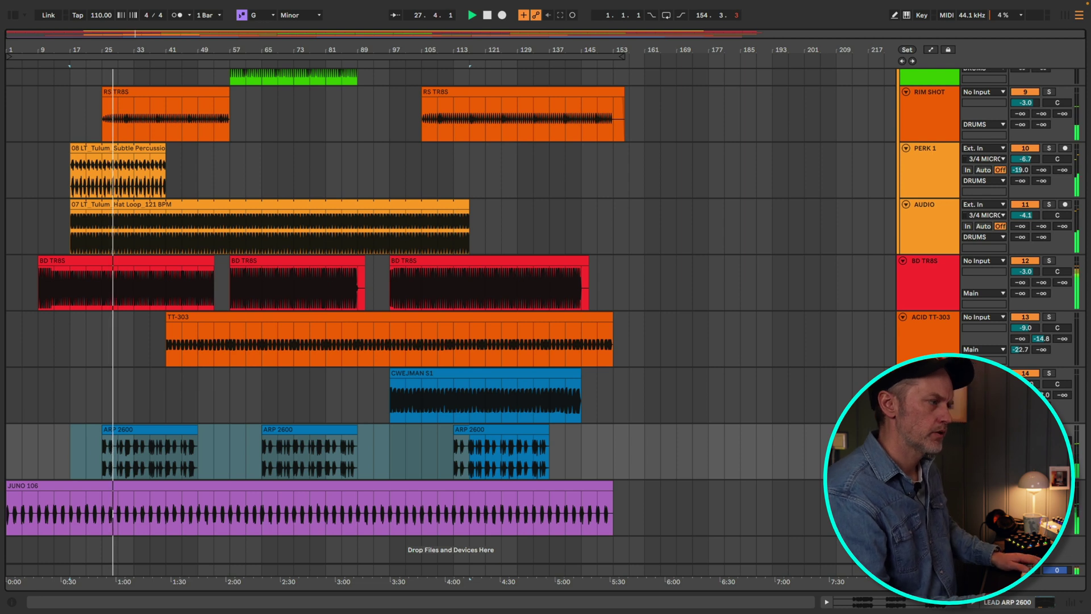
pyautogui.click(120, 438)
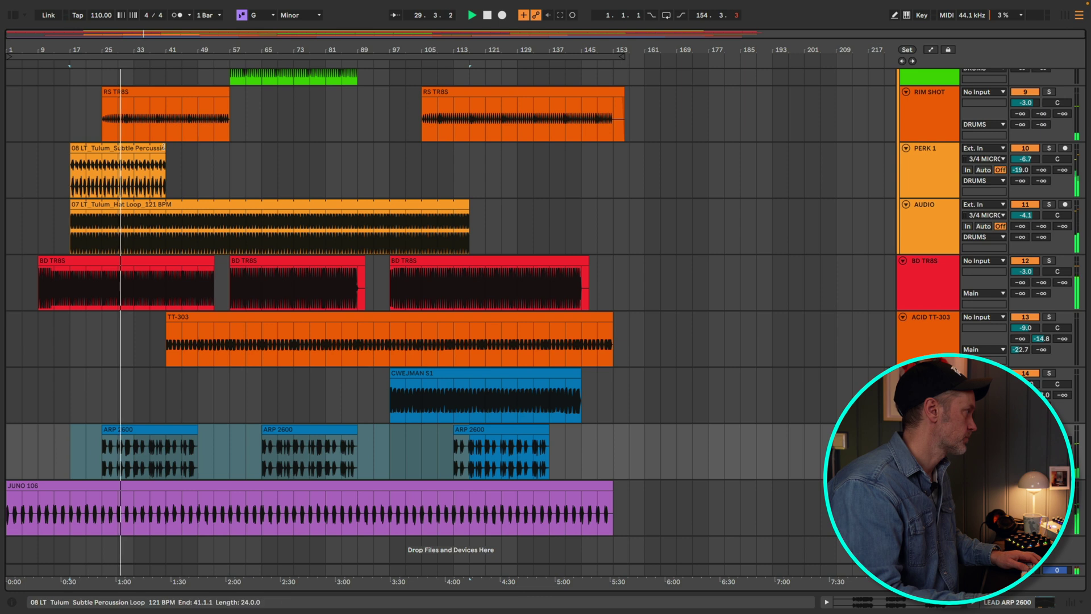
pyautogui.moveTo(166, 170); pyautogui.dragTo(198, 171)
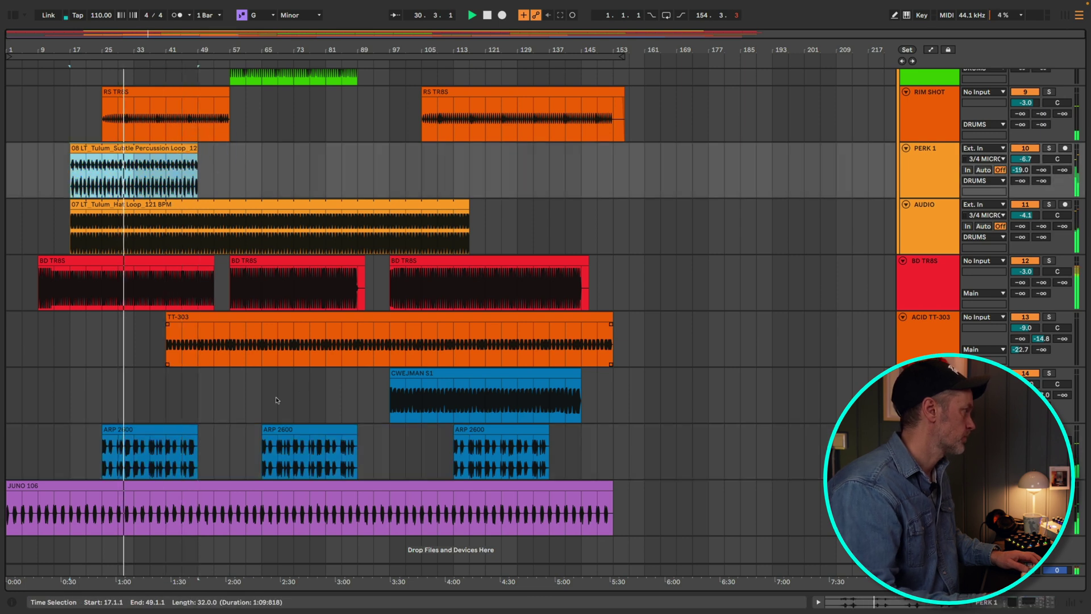
# Add a new audio track directly below the LEAD ARP 2600 track and reselect the first ARP 2600 clip's range.
pyautogui.click(164, 440)
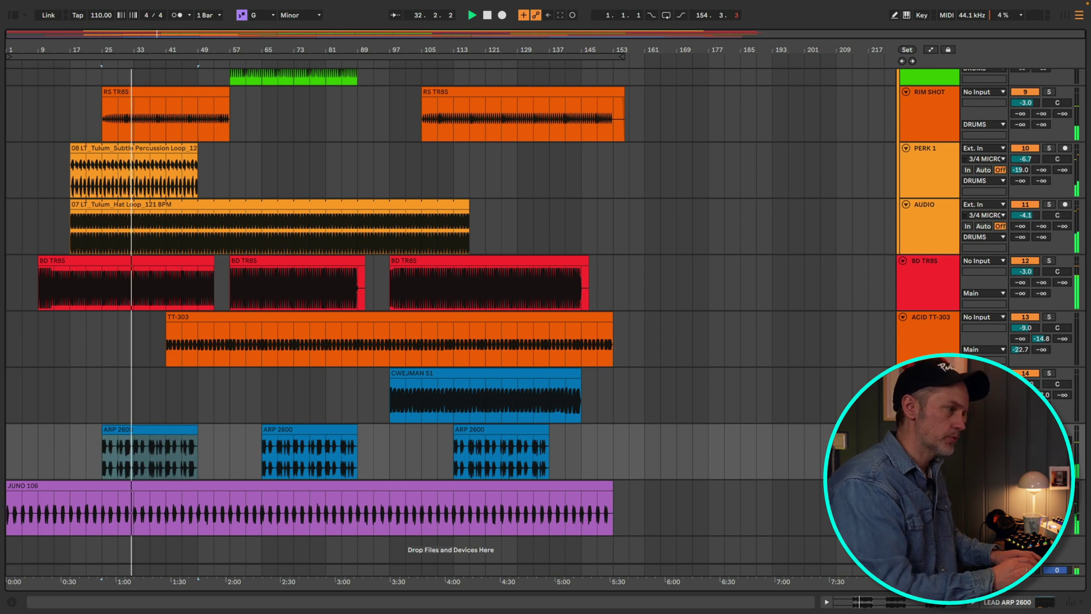
pyautogui.press('super+t')
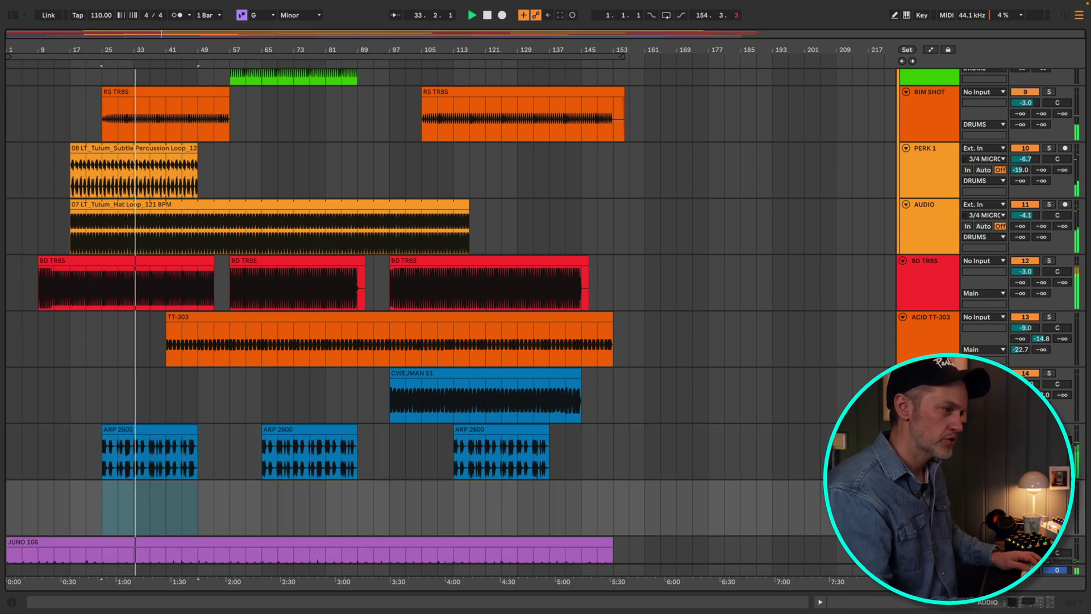
pyautogui.press('Up')
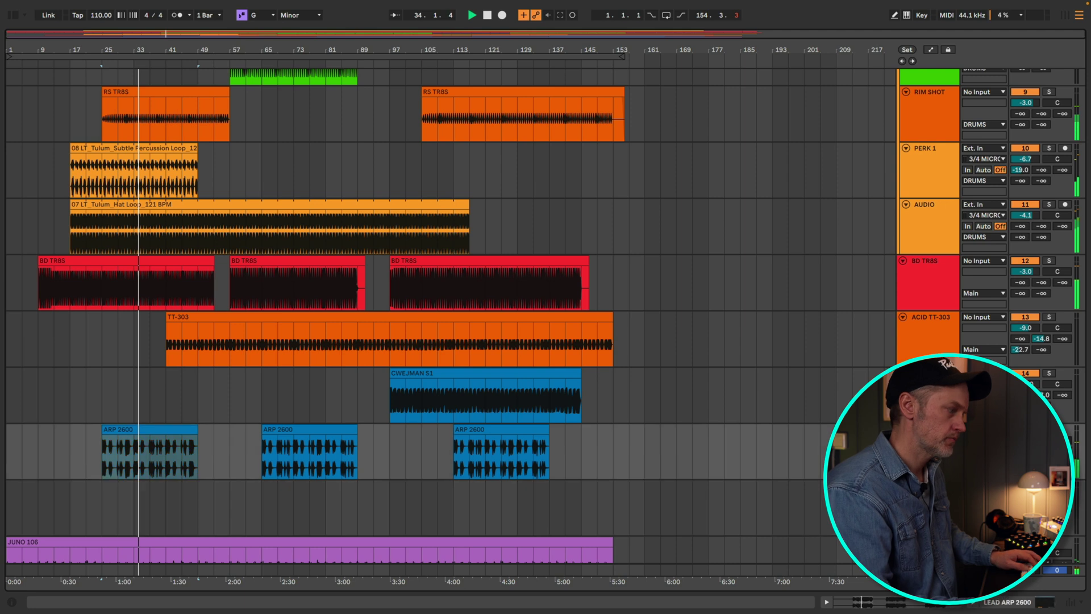
# Show the browser, search the whole library for microcosm, and load Microcosm.adv onto the LEAD ARP 2600 track.
pyautogui.press('super+alt+b')
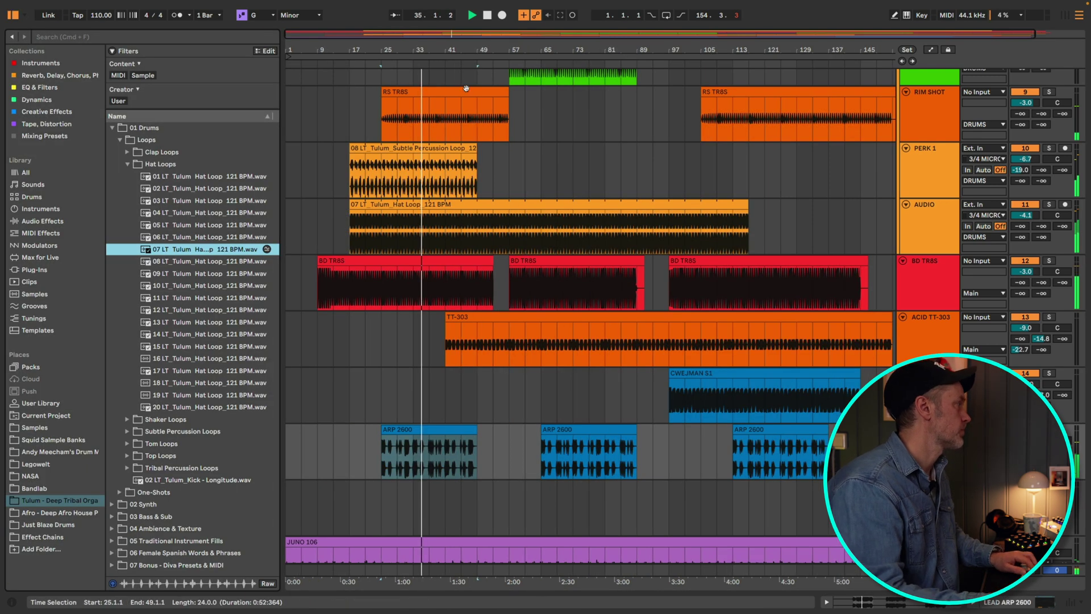
pyautogui.click(214, 36)
pyautogui.write('micr')
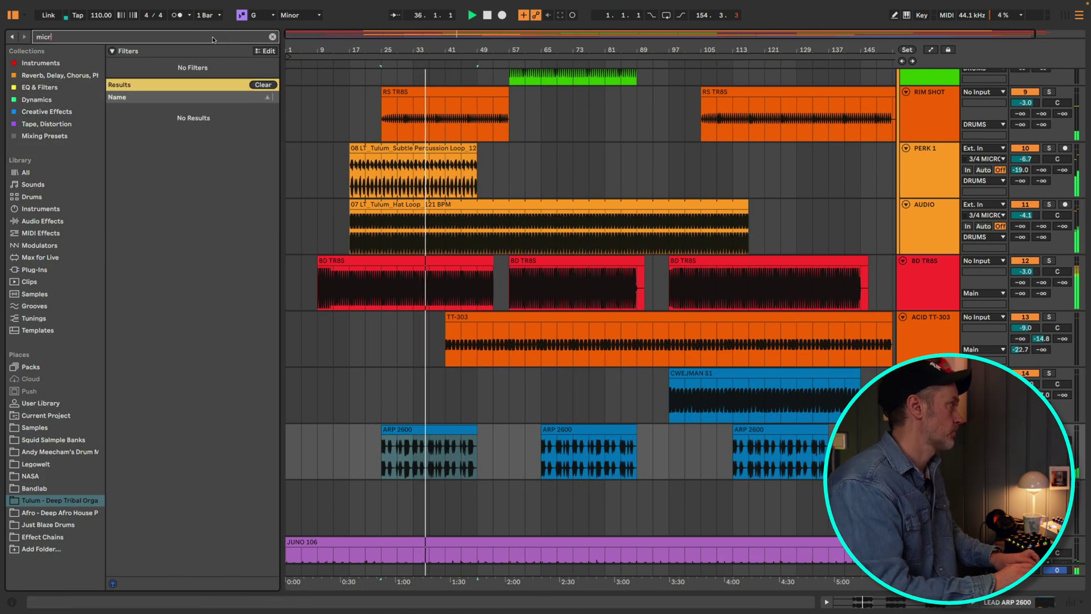
pyautogui.write('ocosm')
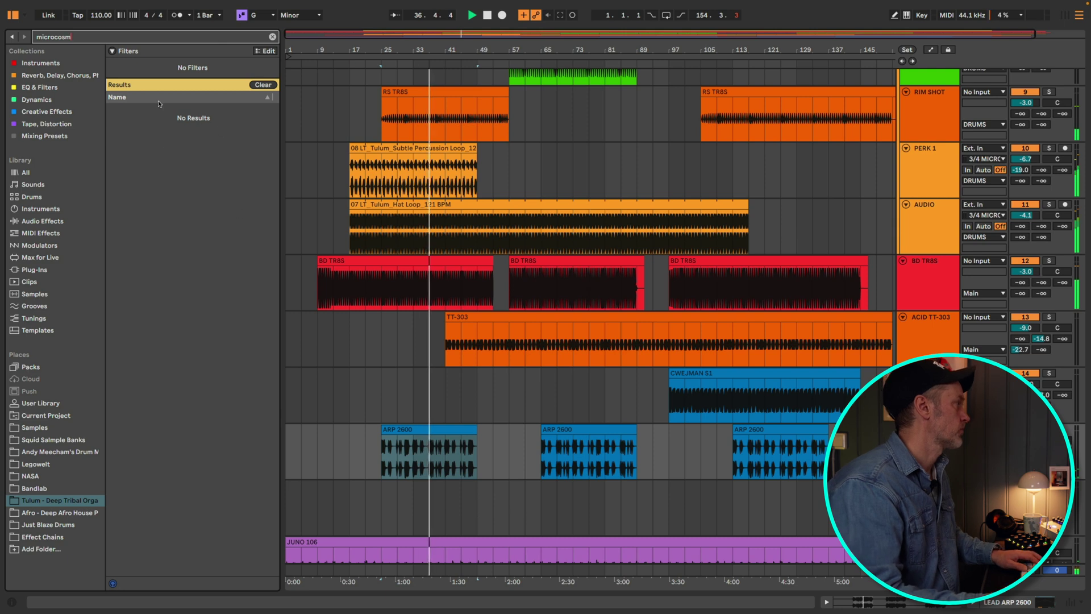
pyautogui.click(26, 173)
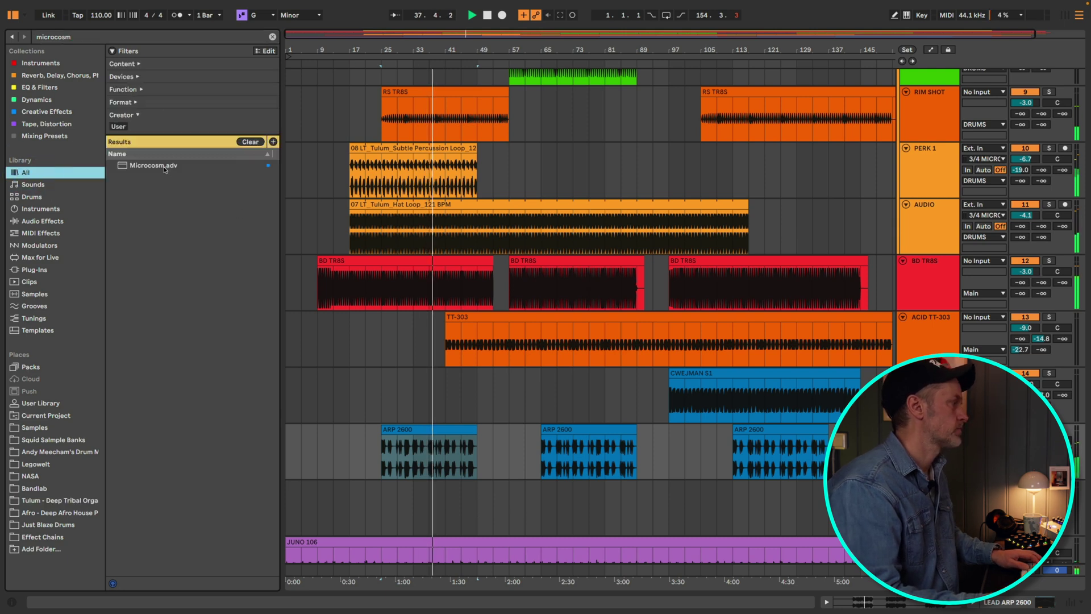
pyautogui.moveTo(164, 169); pyautogui.dragTo(408, 436)
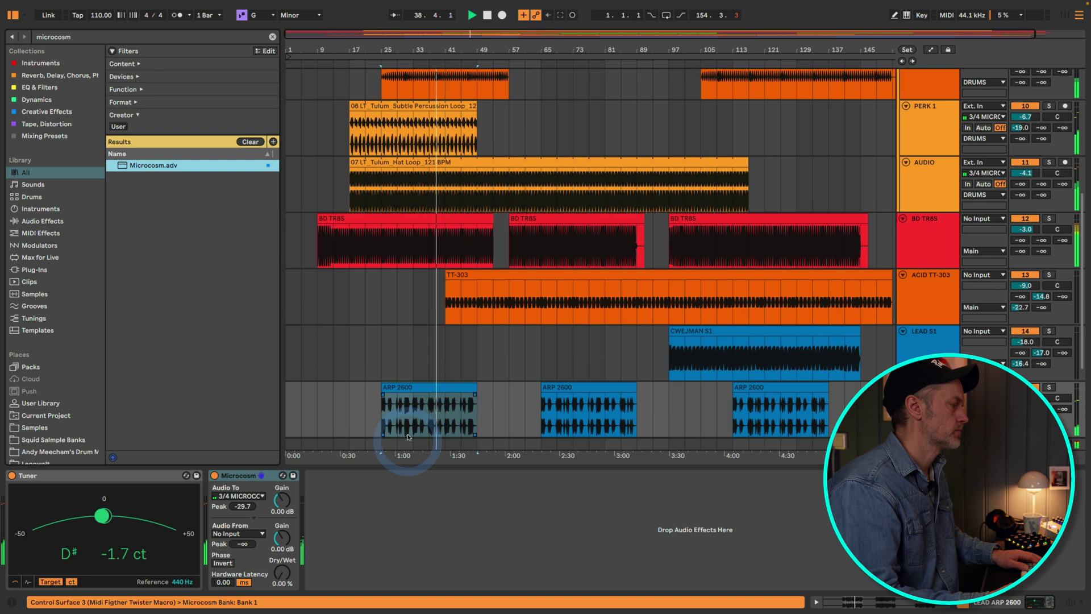
# Record the Microcosm-processed arp from bar 25 to 41 on the new audio track at -10.0 dB and rename the track MICROCOSM ARP.
pyautogui.press('space')
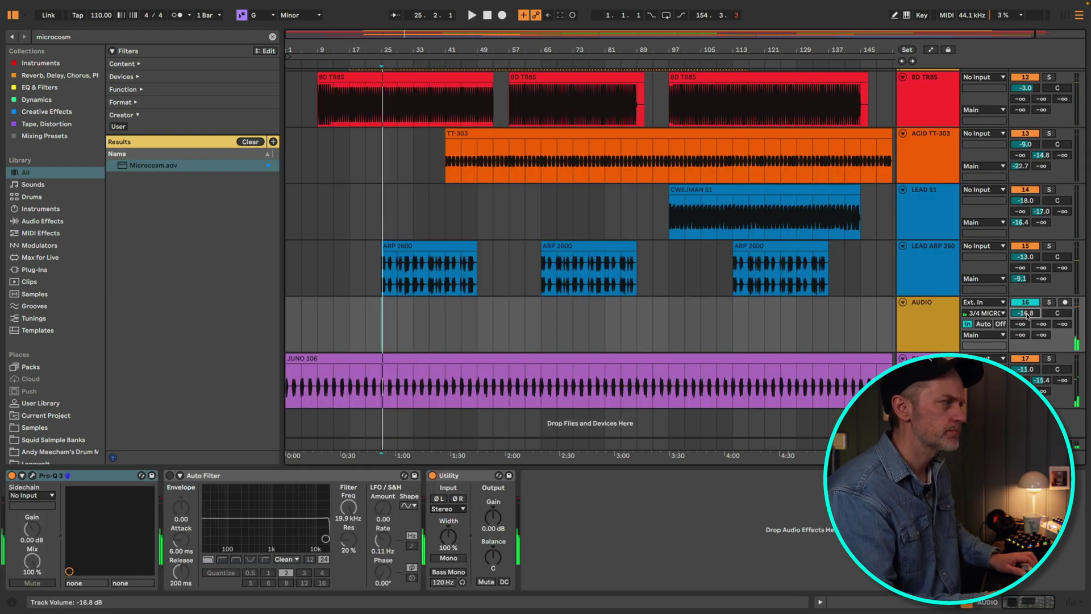
pyautogui.press('space')
pyautogui.scroll(-3, 1025, 314)
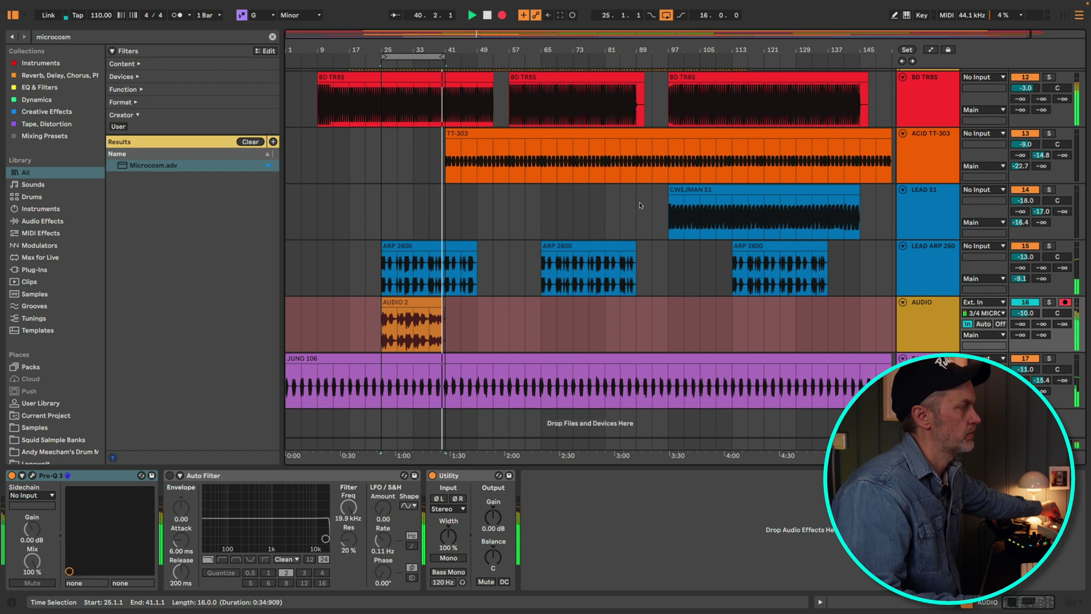
pyautogui.press('space')
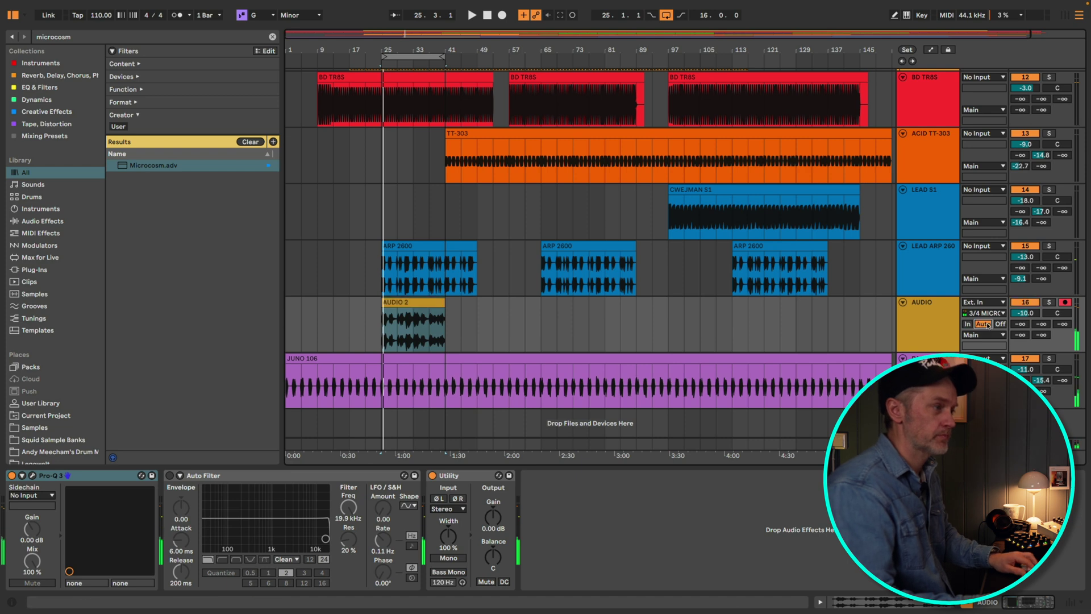
pyautogui.click(919, 305)
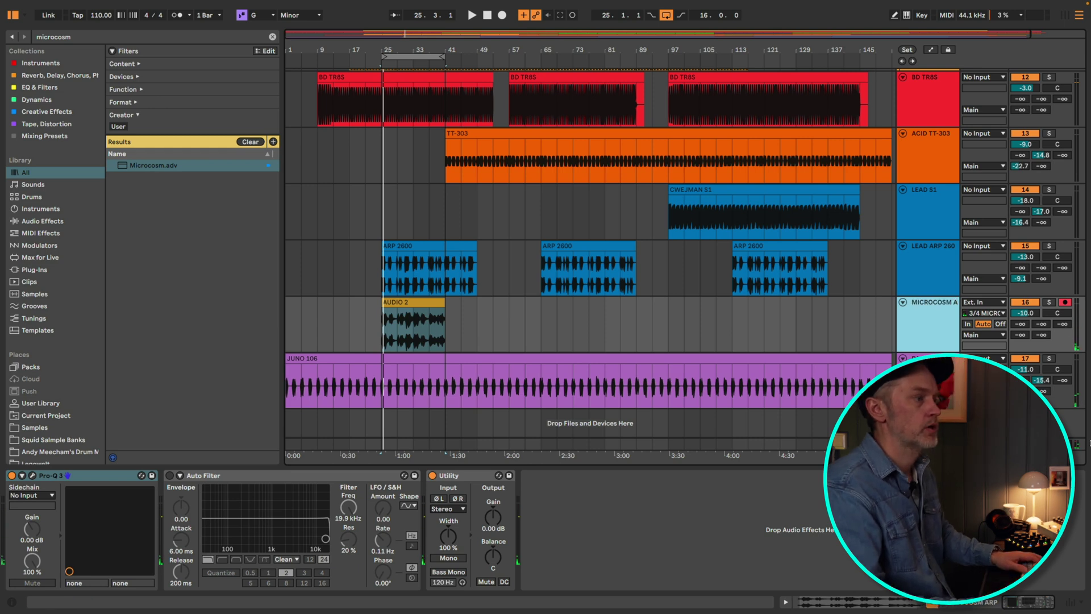
# Crop the recorded AUDIO 2 clip on the MICROCOSM ARP track and open its sample for editing.
pyautogui.rightClick(414, 310)
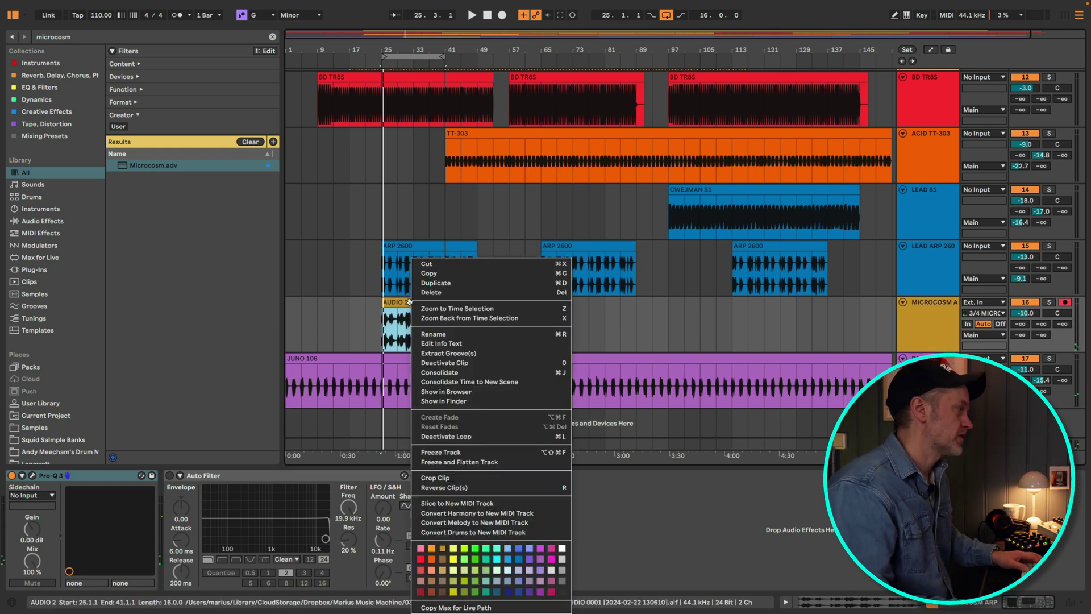
pyautogui.click(470, 487)
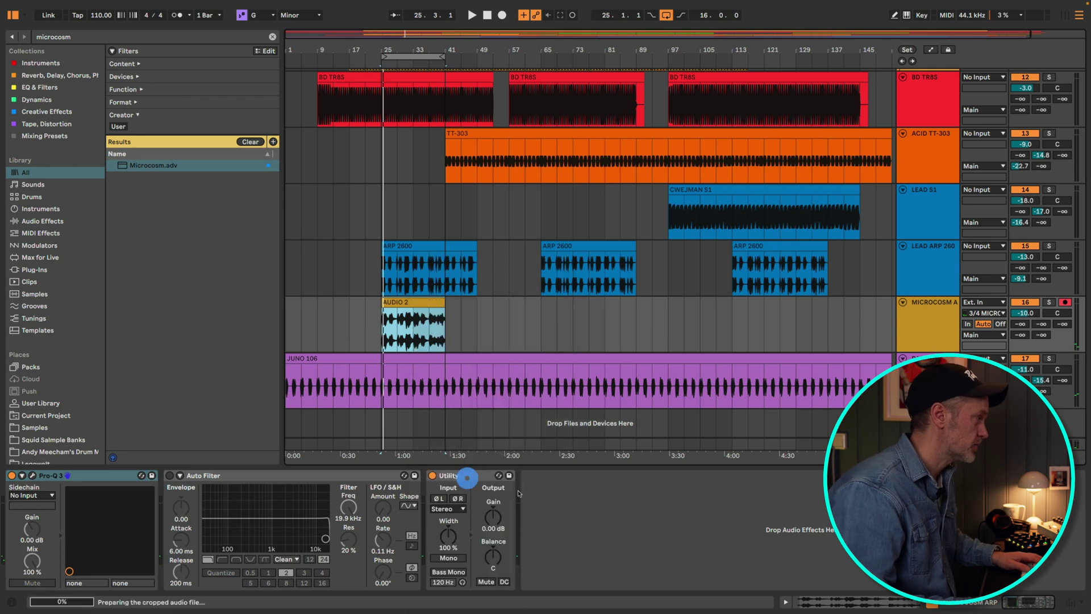
pyautogui.doubleClick(420, 303)
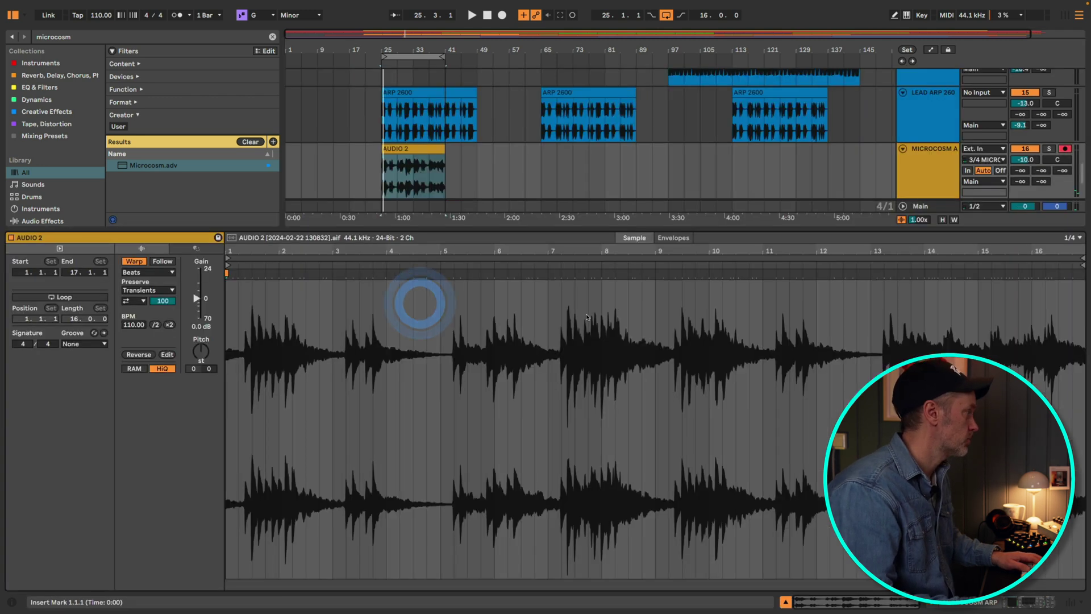
# Play the arrangement from bar 25, select the MICROCOSM ARP track and hide the clip editor.
pyautogui.press('space')
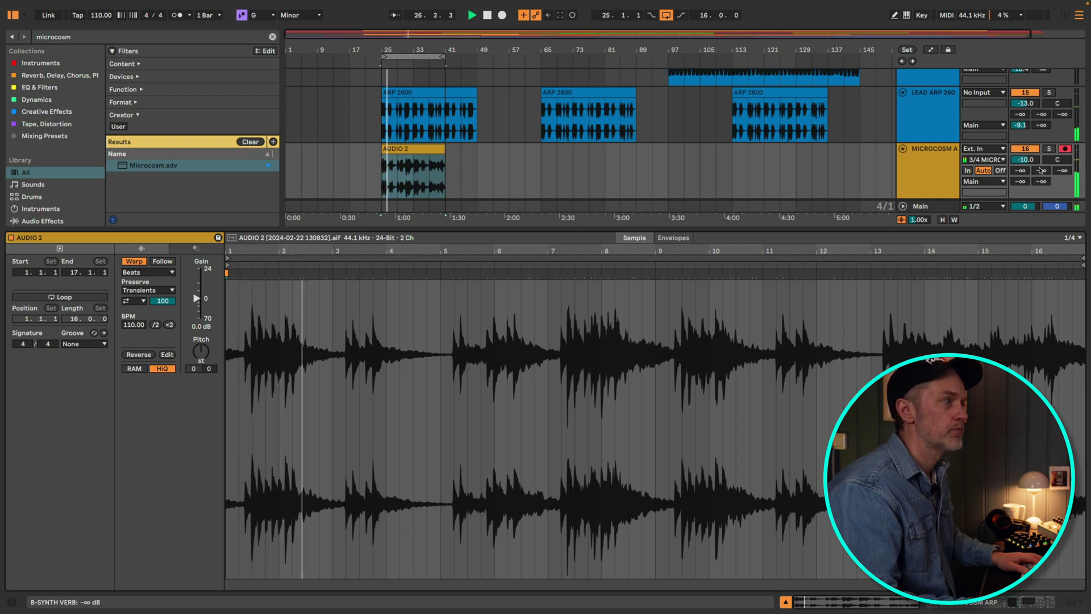
pyautogui.click(932, 170)
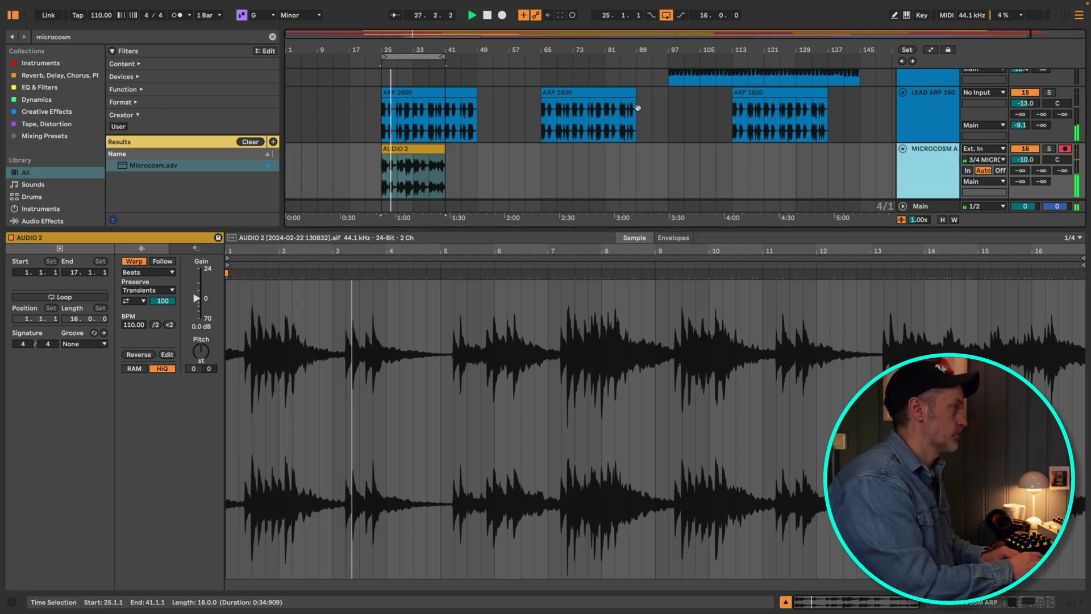
pyautogui.press('super+alt+l')
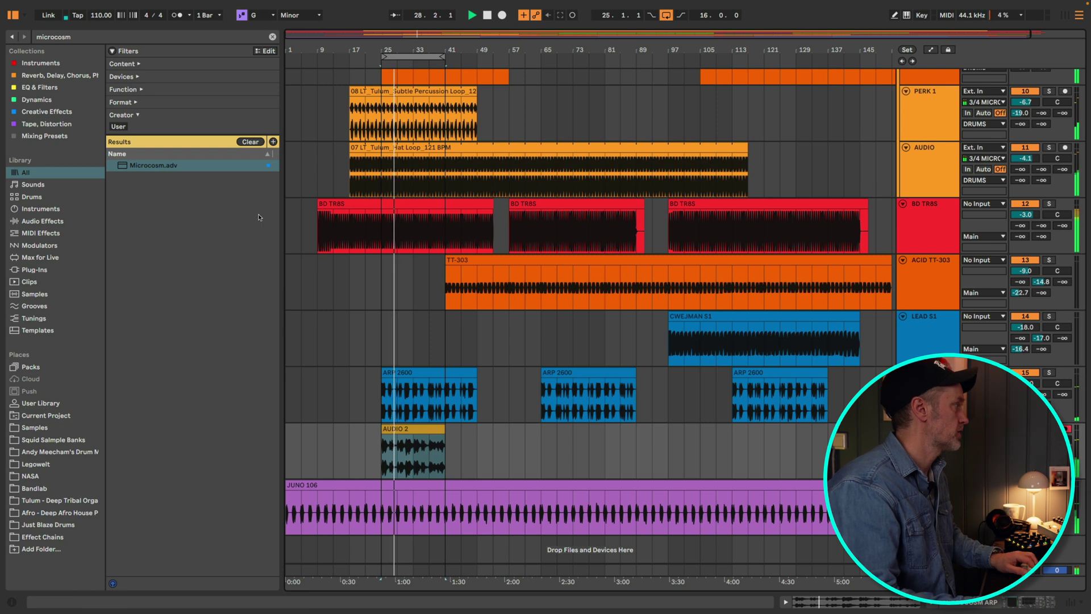
# List the Reverb, Delay, Chorus collection in the browser and clear the microcosm search.
pyautogui.click(38, 112)
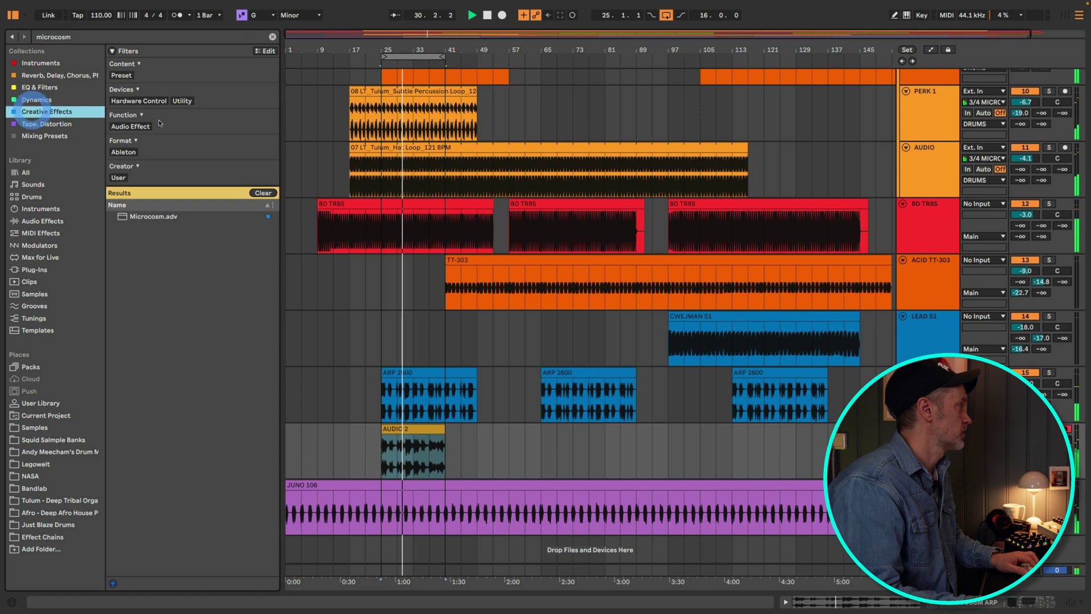
pyautogui.click(54, 75)
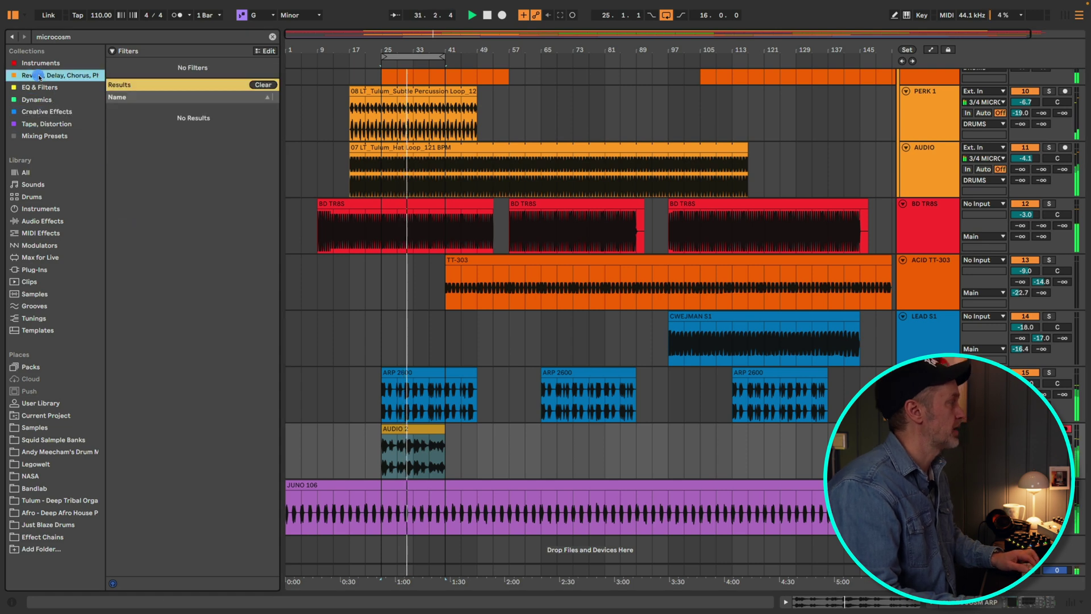
pyautogui.click(273, 36)
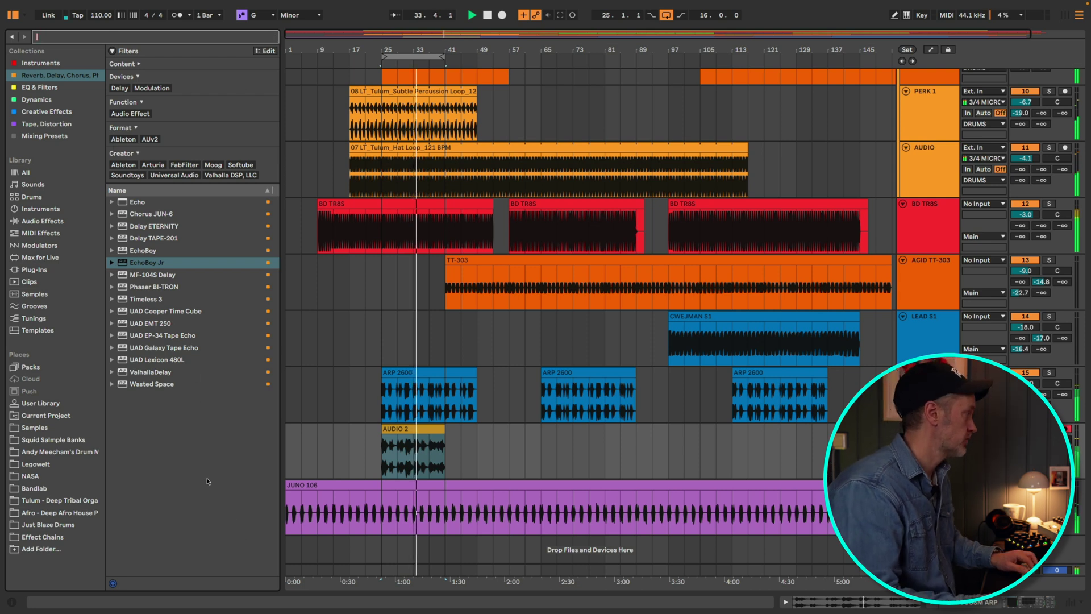
pyautogui.click(143, 251)
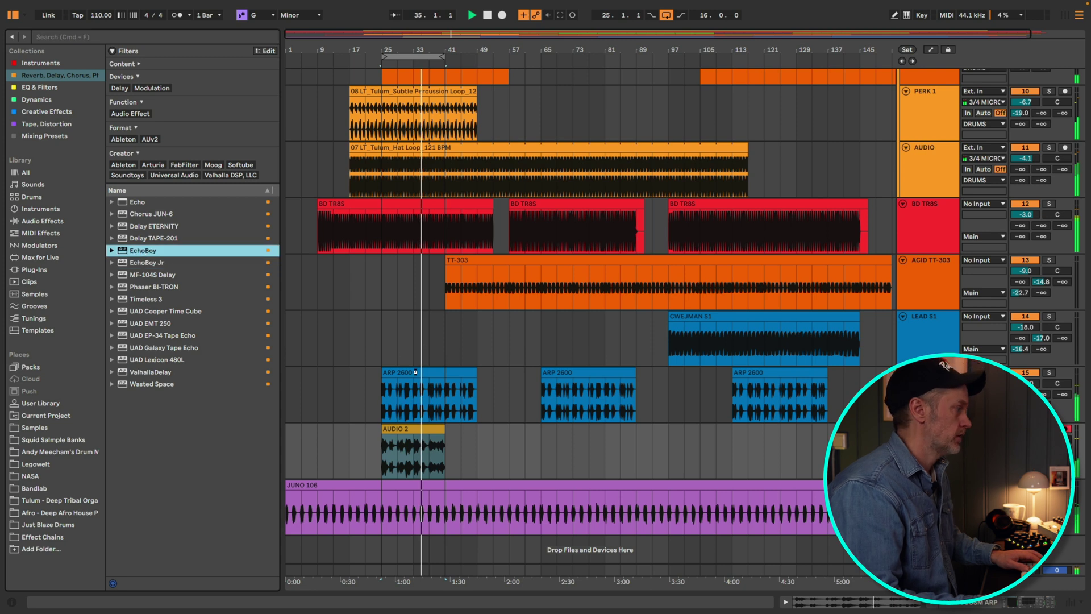
pyautogui.moveTo(550, 427); pyautogui.dragTo(600, 444)
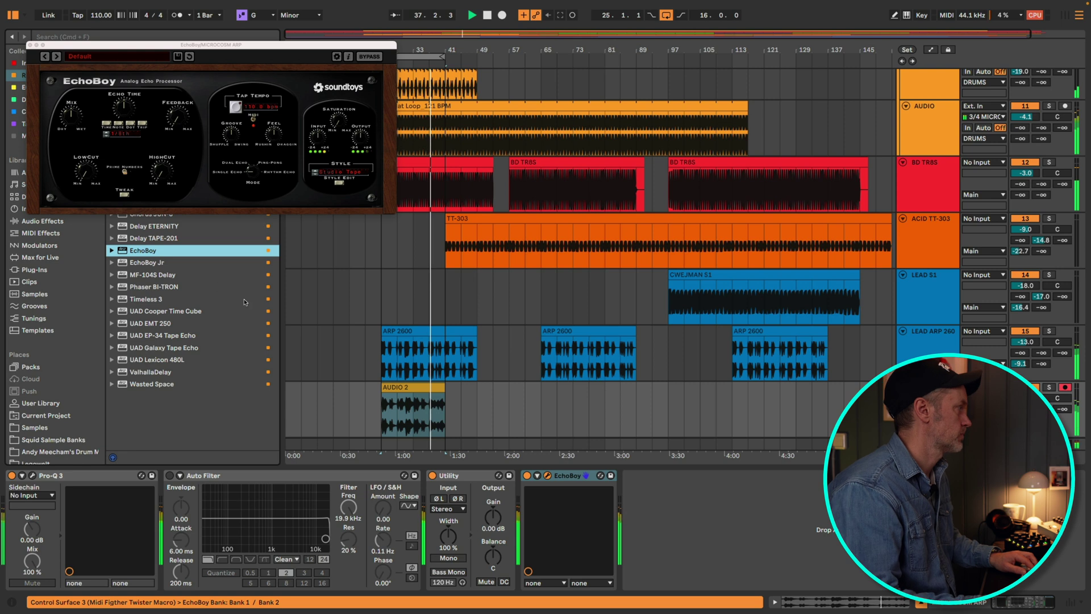
pyautogui.click(567, 477)
pyautogui.press('Delete')
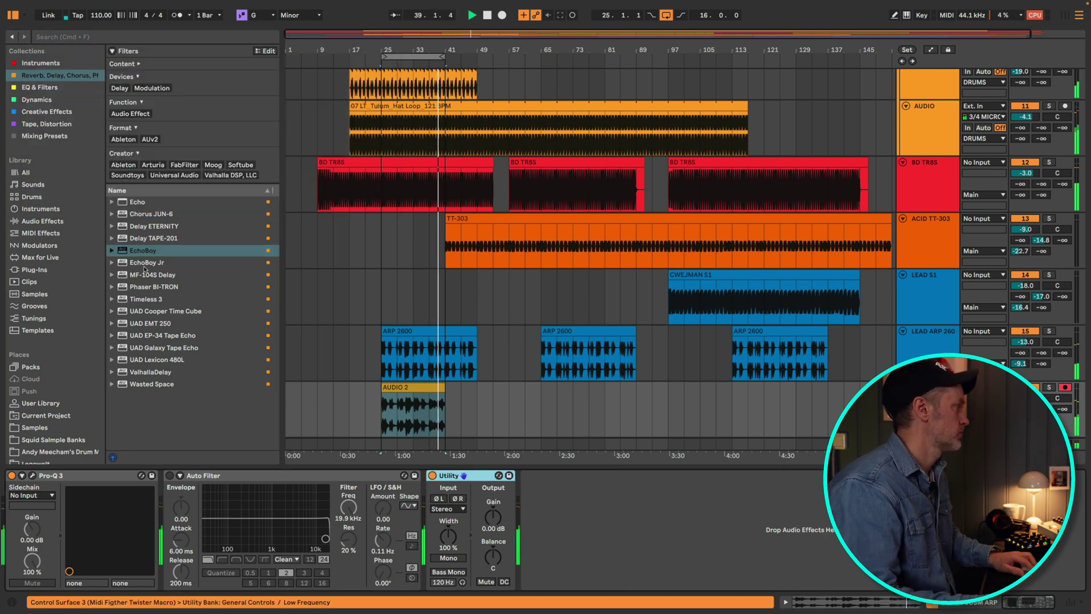
# Load EchoBoy Jr onto the MICROCOSM ARP track, check its feedback control and close the plug-in window.
pyautogui.press('Down')
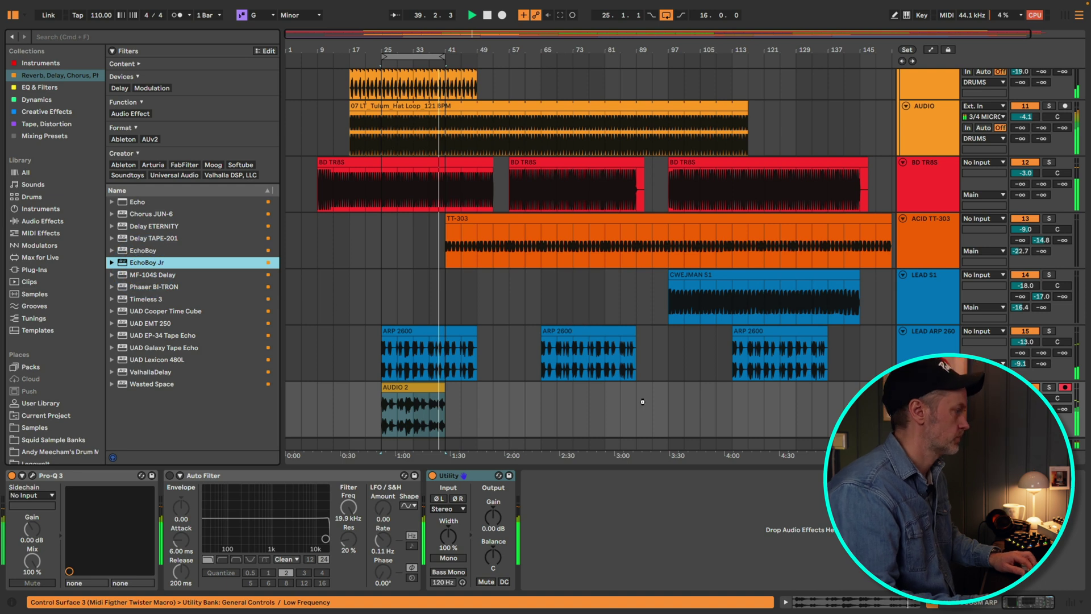
pyautogui.press('Return')
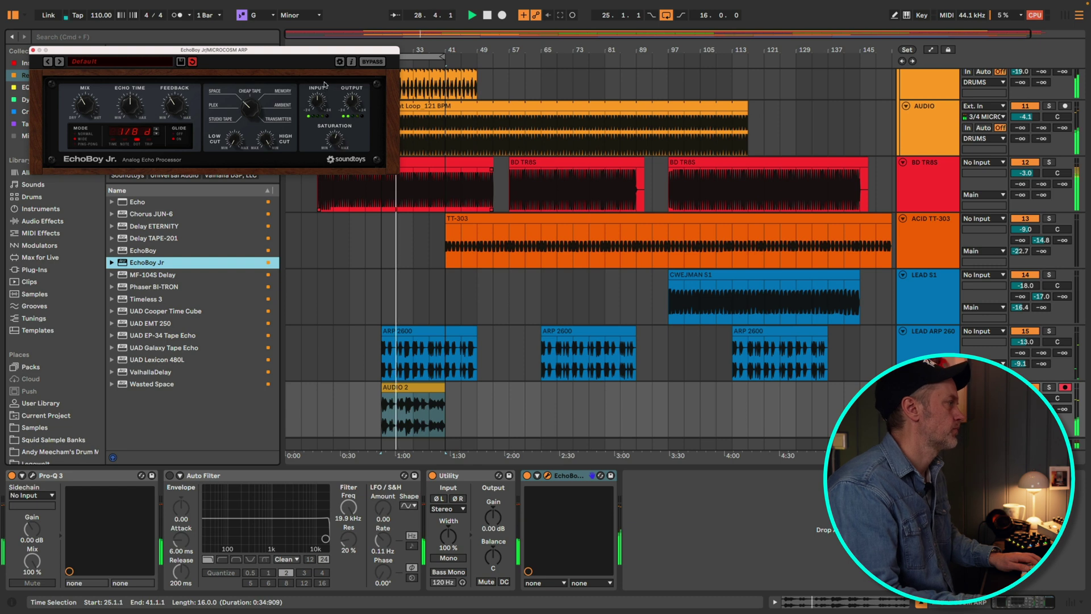
pyautogui.click(173, 107)
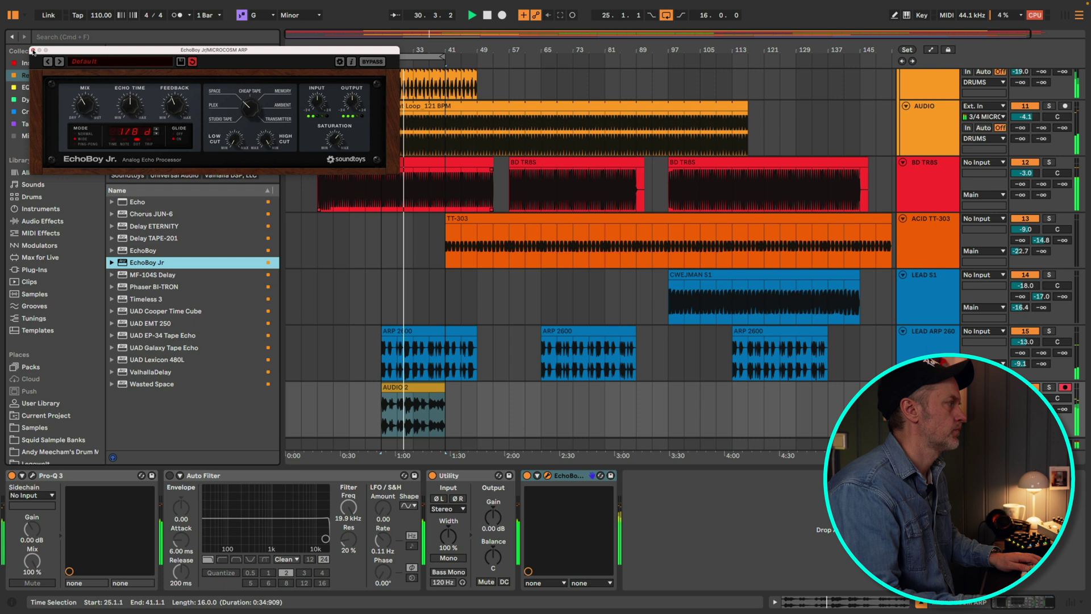
pyautogui.click(33, 50)
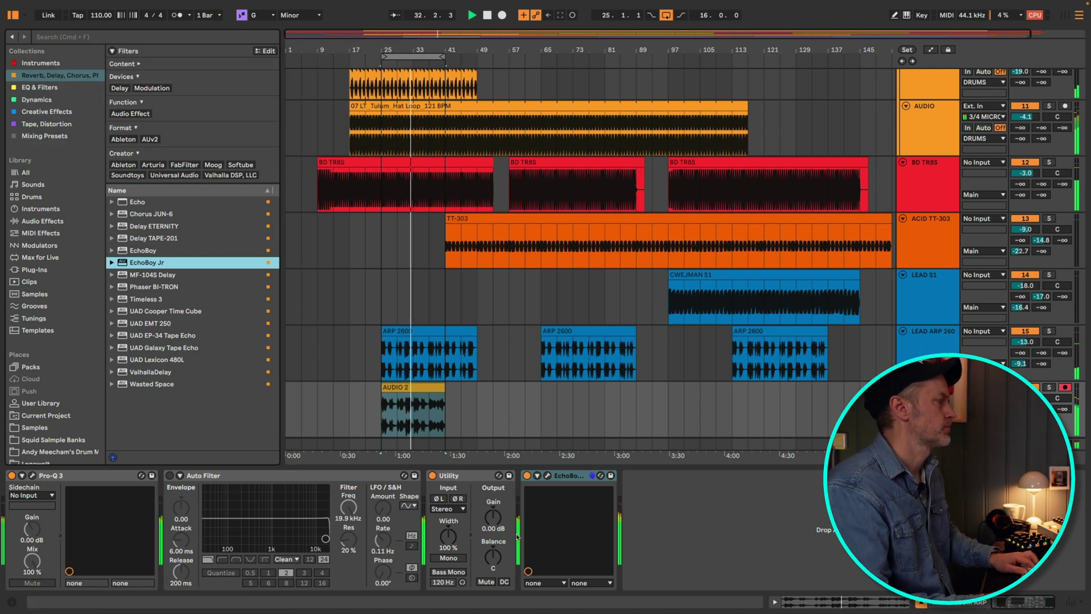
# Insert MF-103S Phaser from the Creative Effects collection before EchoBoy Jr and load its Call & Response preset.
pyautogui.click(45, 111)
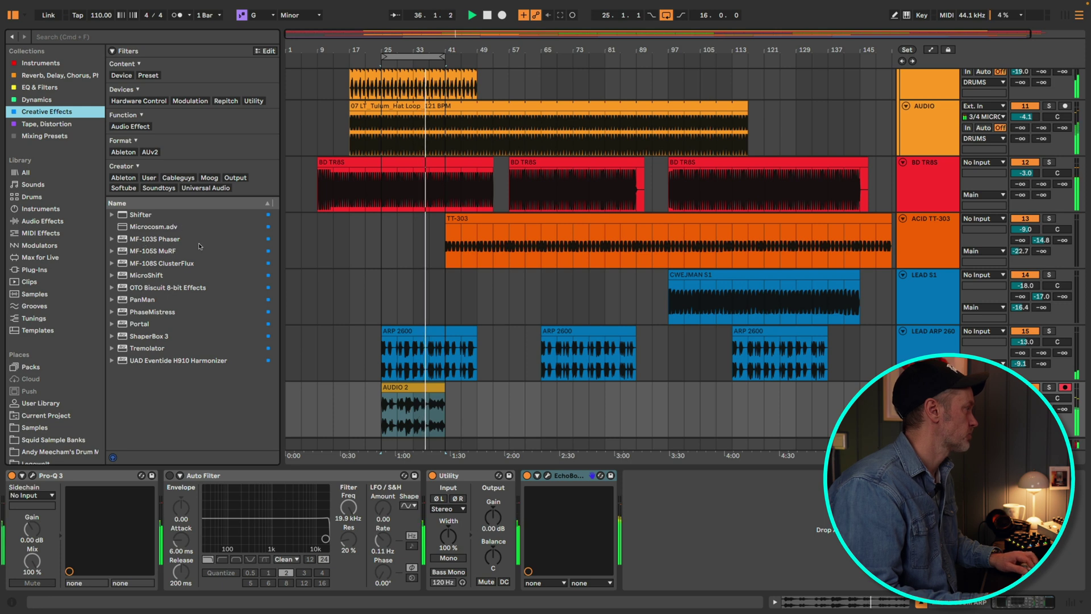
pyautogui.moveTo(196, 239)
pyautogui.mouseDown()
pyautogui.moveTo(341, 369)
pyautogui.moveTo(525, 509)
pyautogui.mouseUp()
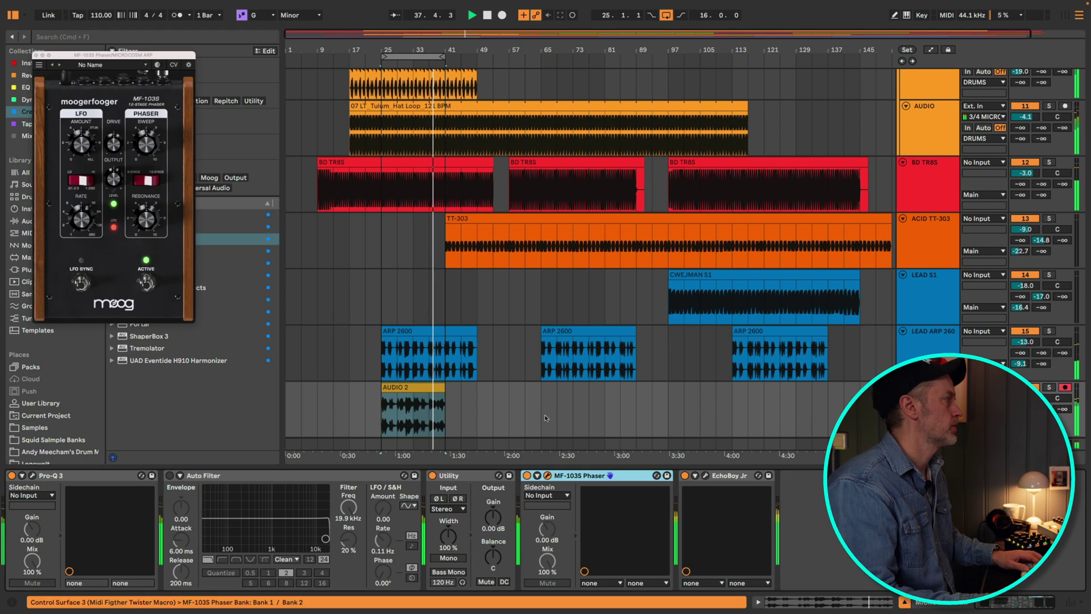
pyautogui.click(74, 64)
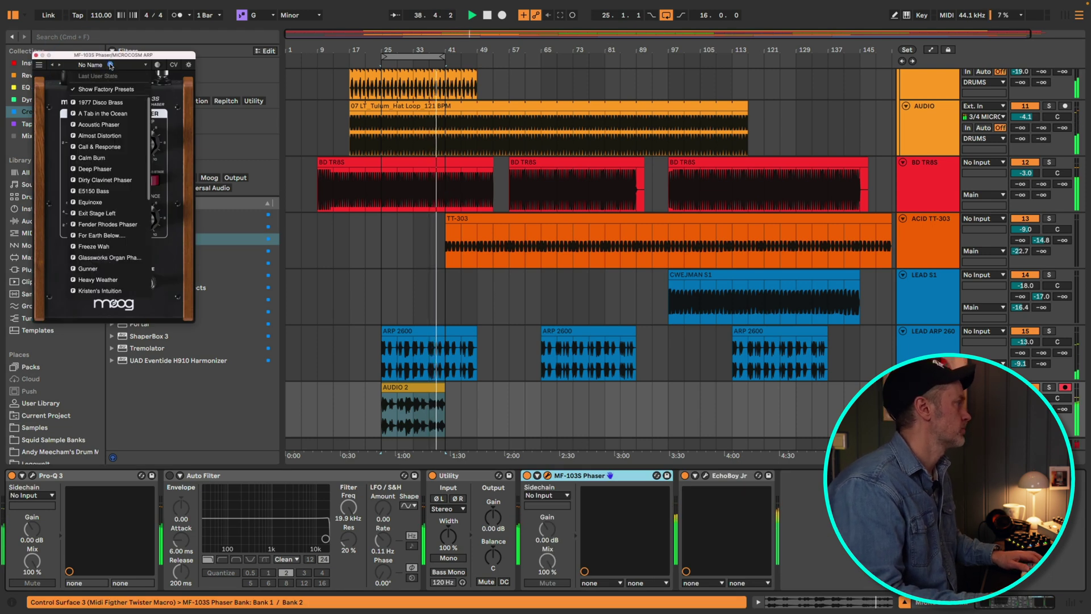
pyautogui.click(120, 147)
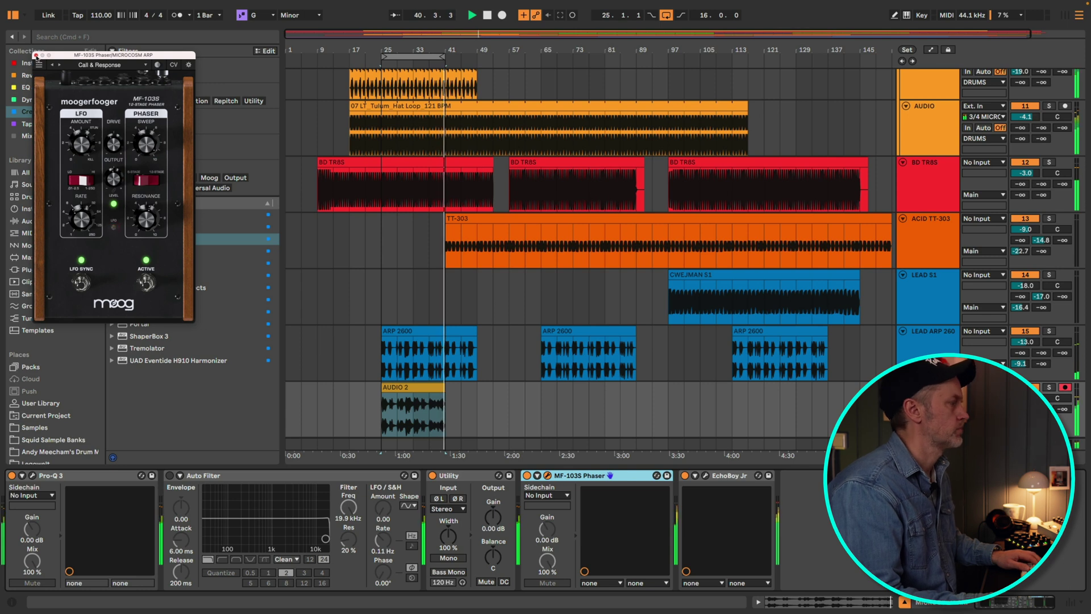
pyautogui.click(37, 57)
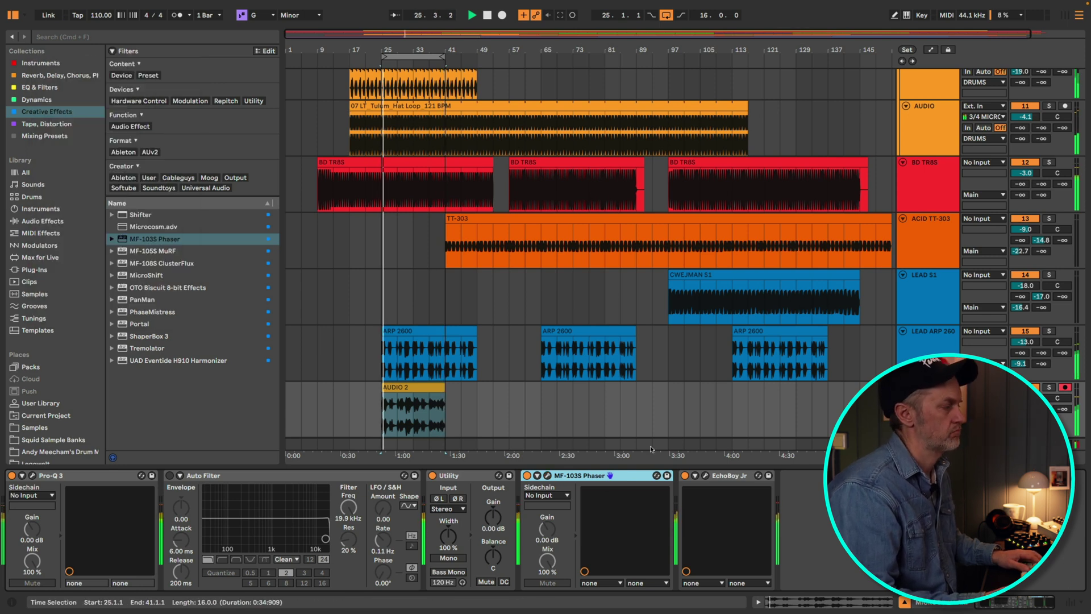
# Solo the MICROCOSM ARP track and fine-tune the sweep and LFO amount of the MF-103S Phaser.
pyautogui.click(1050, 388)
pyautogui.click(1050, 388)
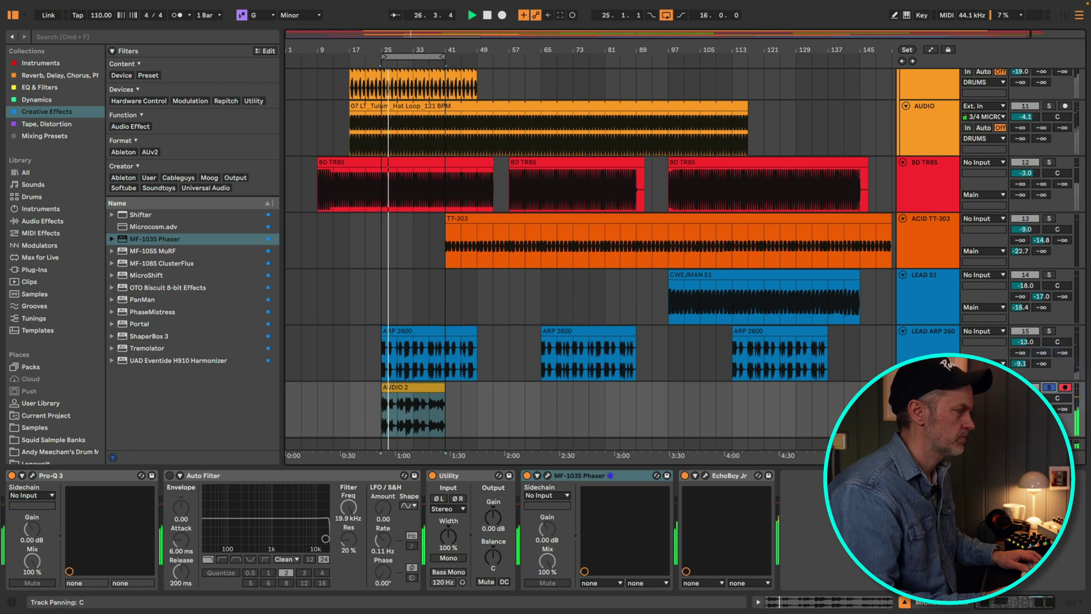
pyautogui.click(547, 475)
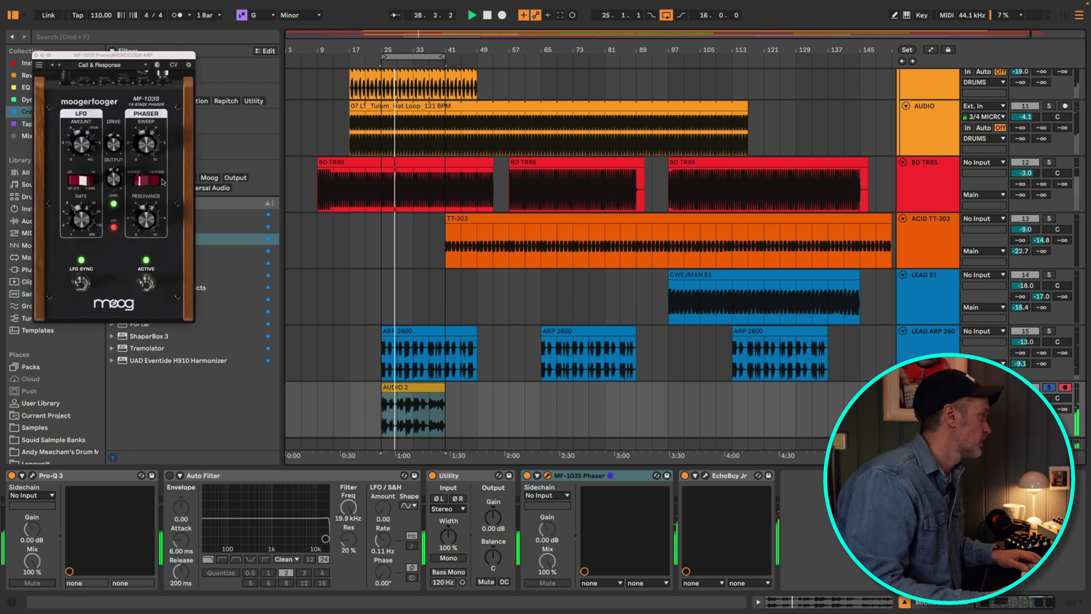
pyautogui.click(142, 146)
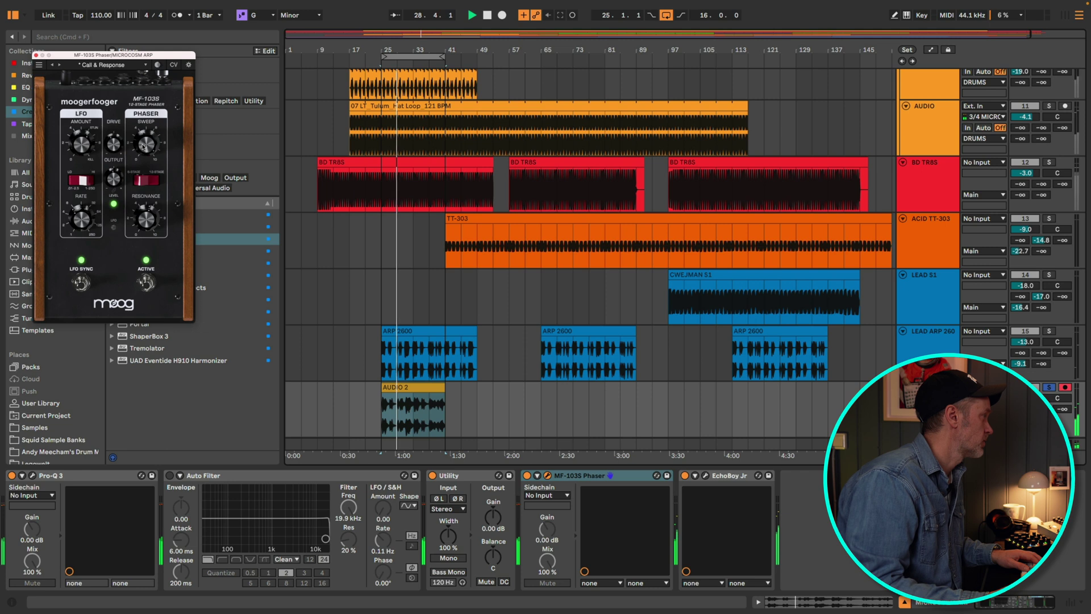
pyautogui.click(79, 137)
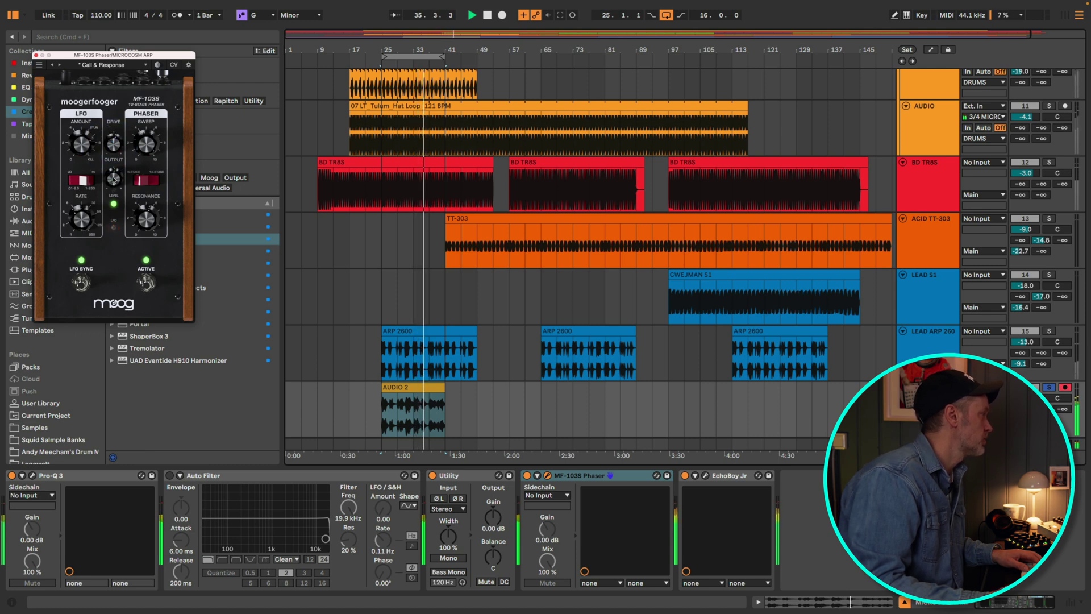
pyautogui.click(36, 55)
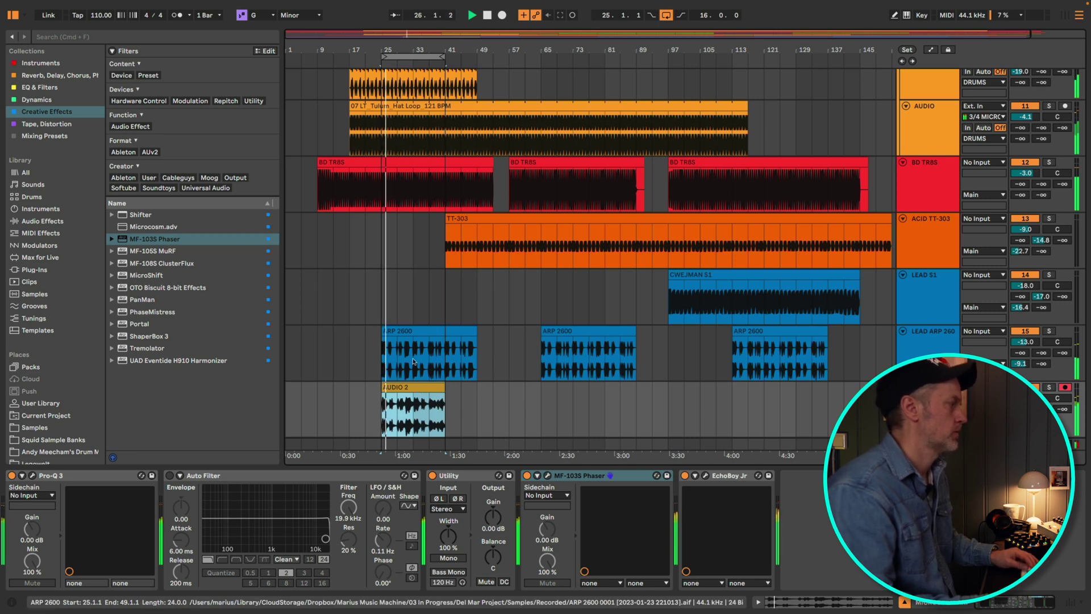
# Duplicate the AUDIO 2 clip on the MICROCOSM ARP track and shorten the copy to end at bar 49.
pyautogui.press('super+d')
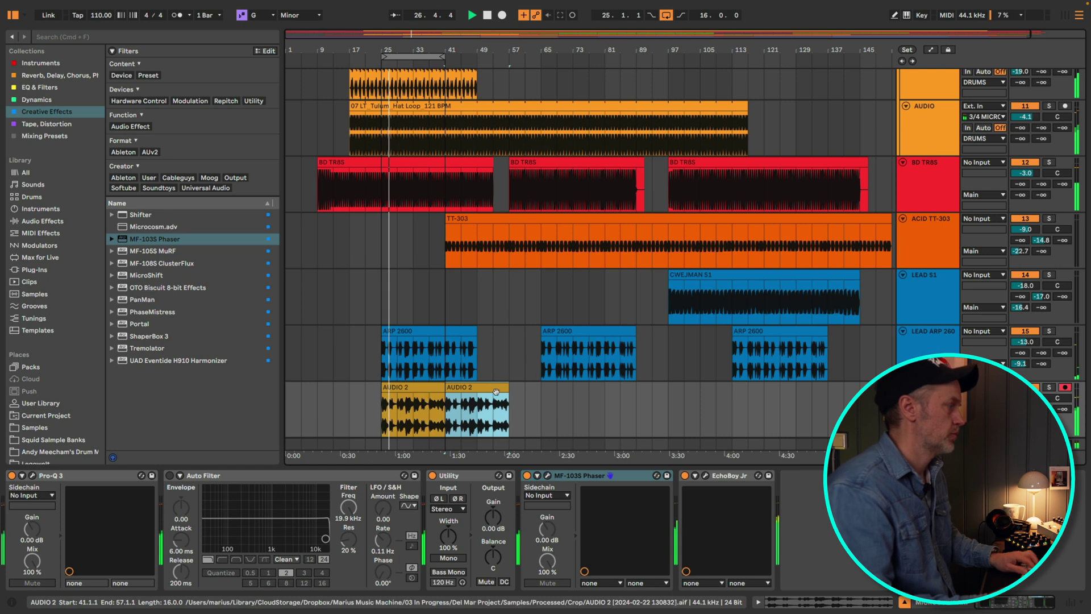
pyautogui.moveTo(510, 389); pyautogui.dragTo(477, 386)
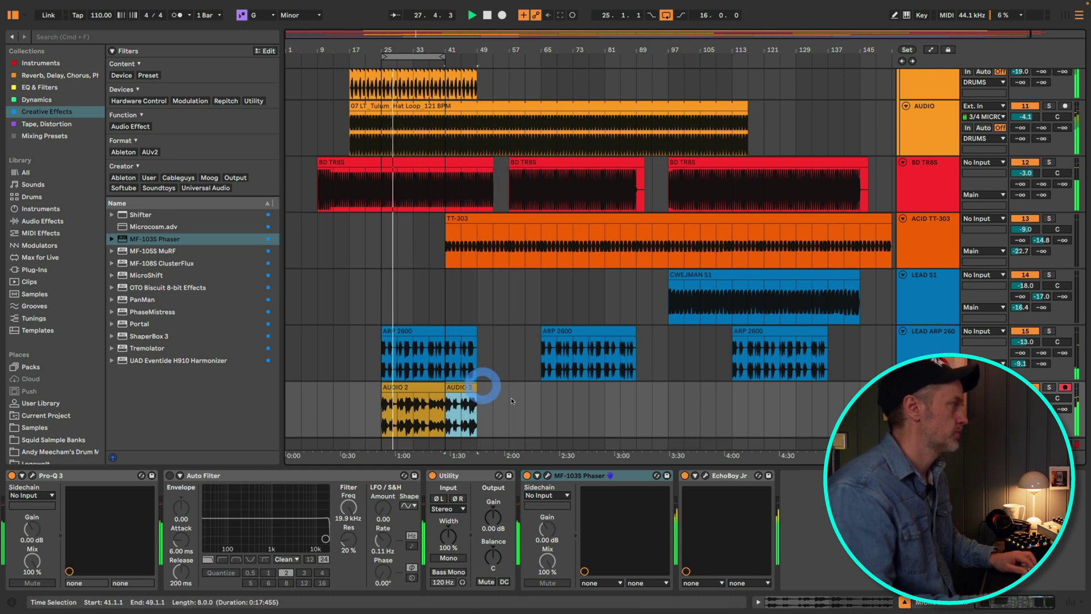
pyautogui.click(644, 262)
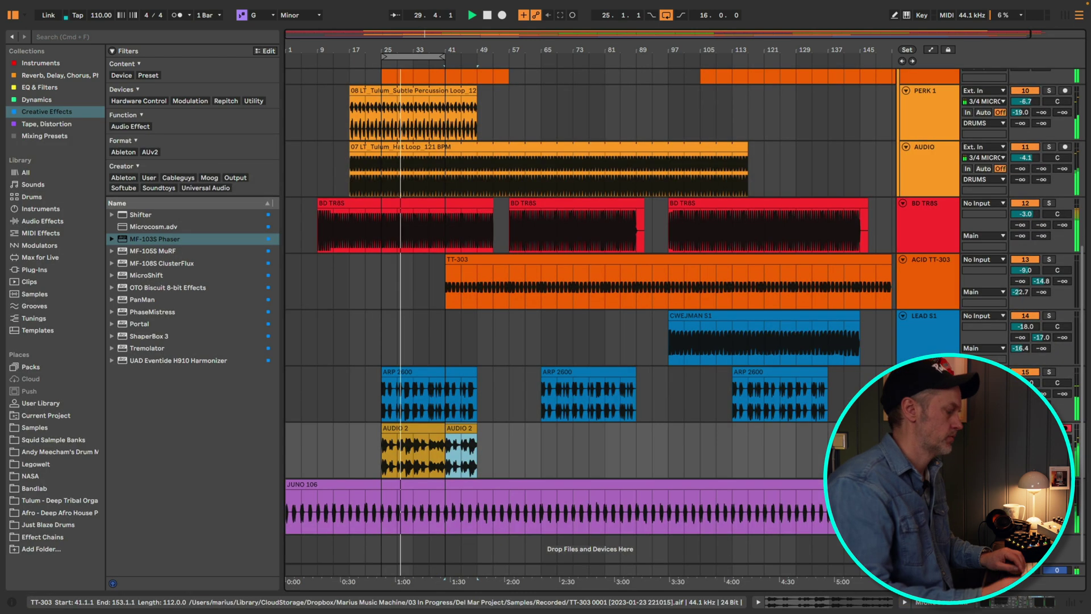
# Hide the browser, fit more of the arrangement in view and listen to the JUNO 106 pad from bar 9.
pyautogui.press('super+alt+b')
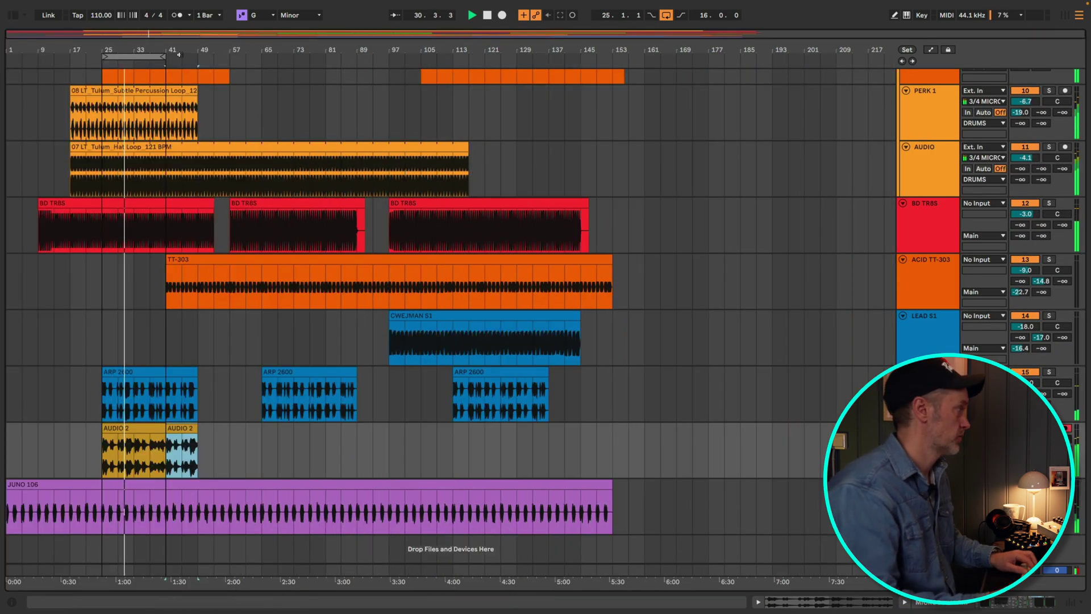
pyautogui.moveTo(145, 46); pyautogui.dragTo(145, 61)
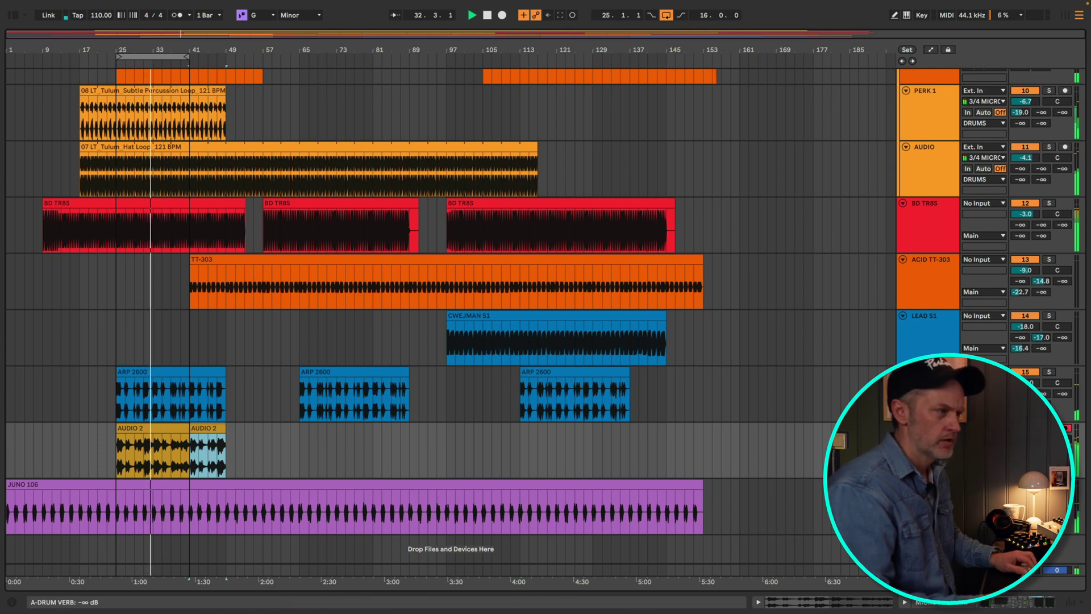
pyautogui.press('0')
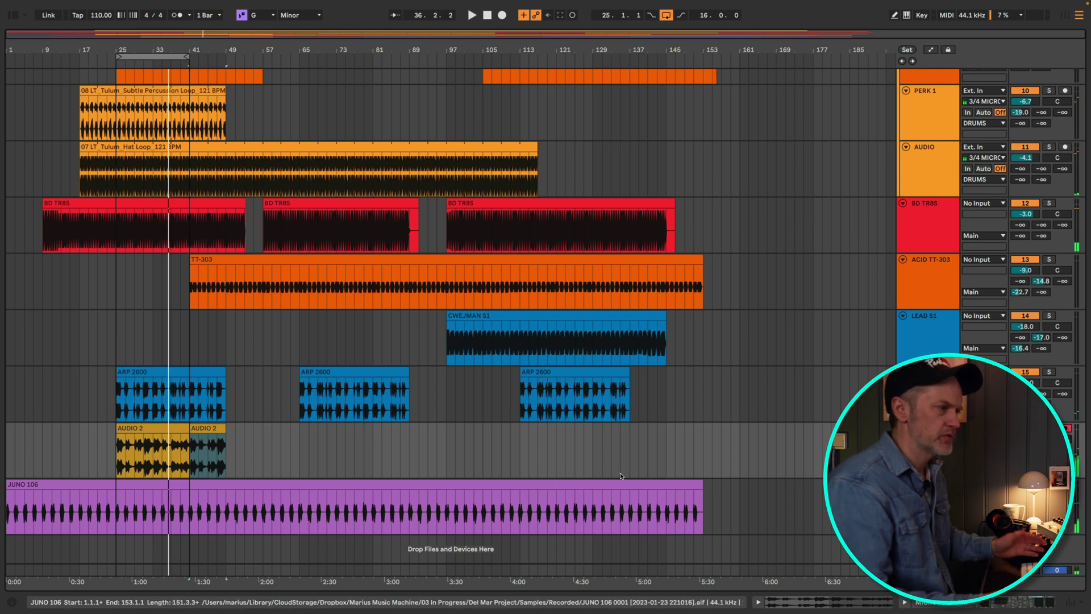
pyautogui.click(42, 508)
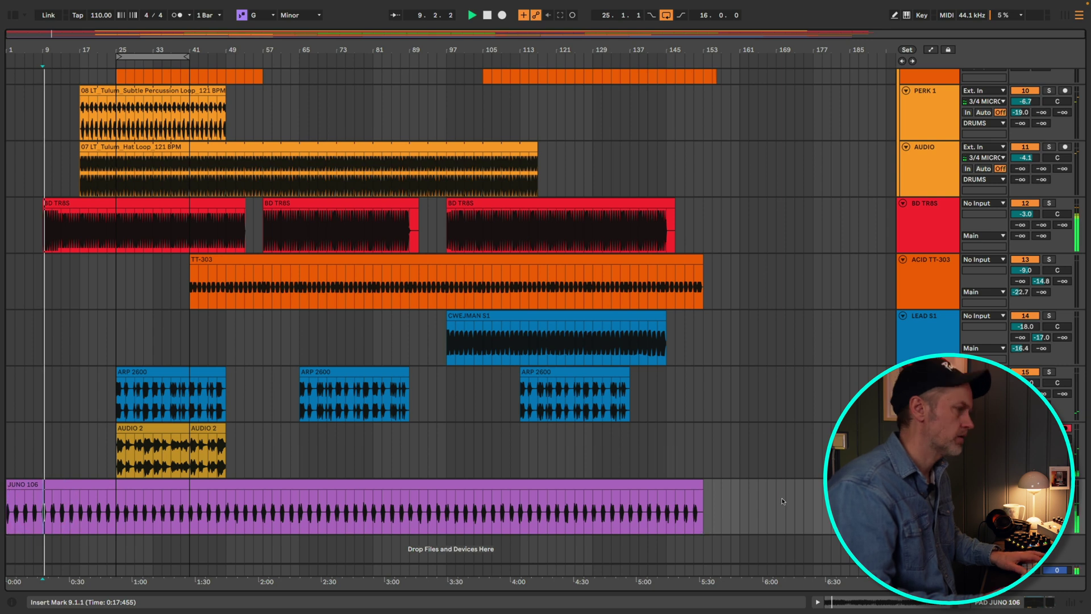
pyautogui.press('space')
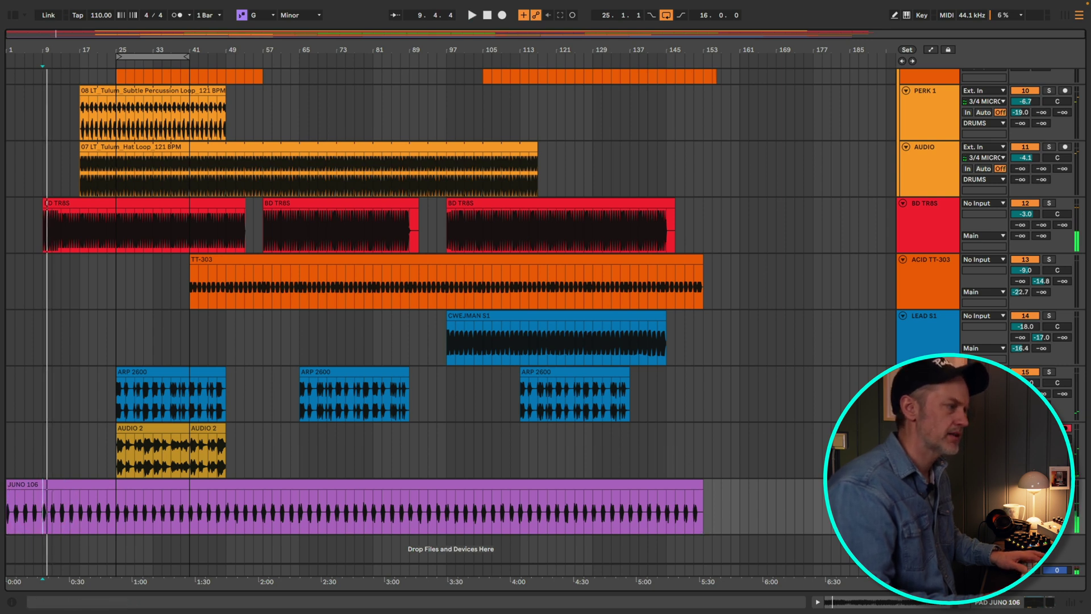
# Show the browser and device chain again, add an audio track below PAD JUNO 106 and select the JUNO 106 clip.
pyautogui.press('super+alt+l')
pyautogui.press('super+alt+b')
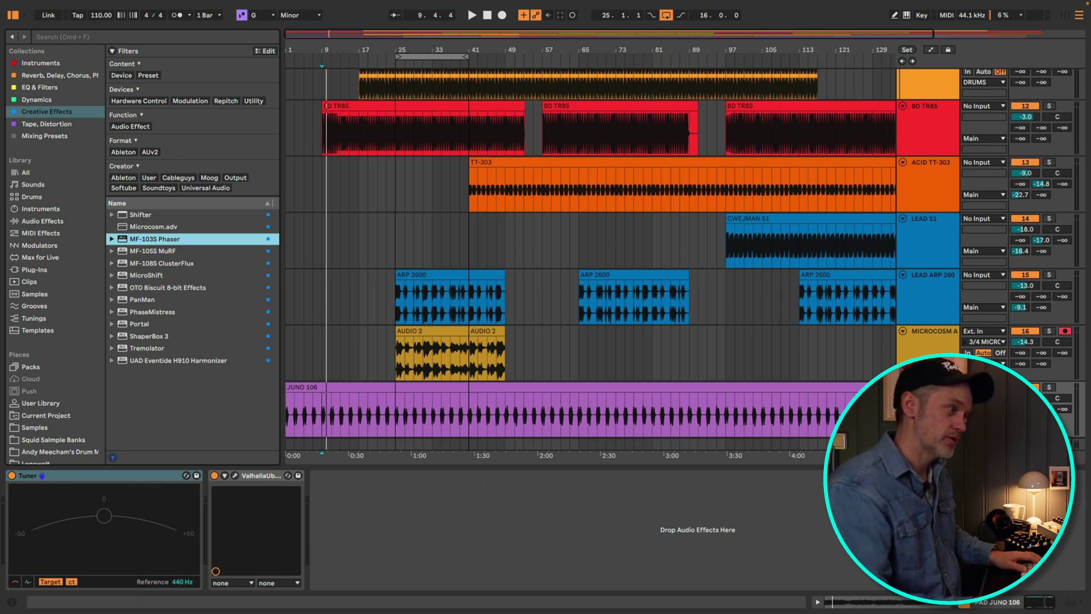
pyautogui.click(322, 409)
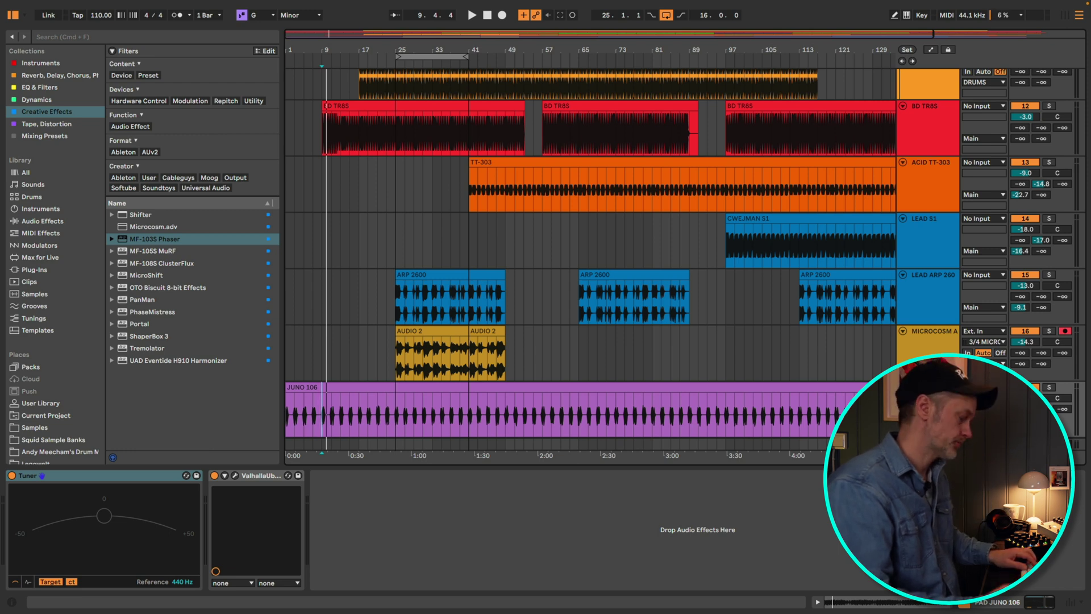
pyautogui.press('Down')
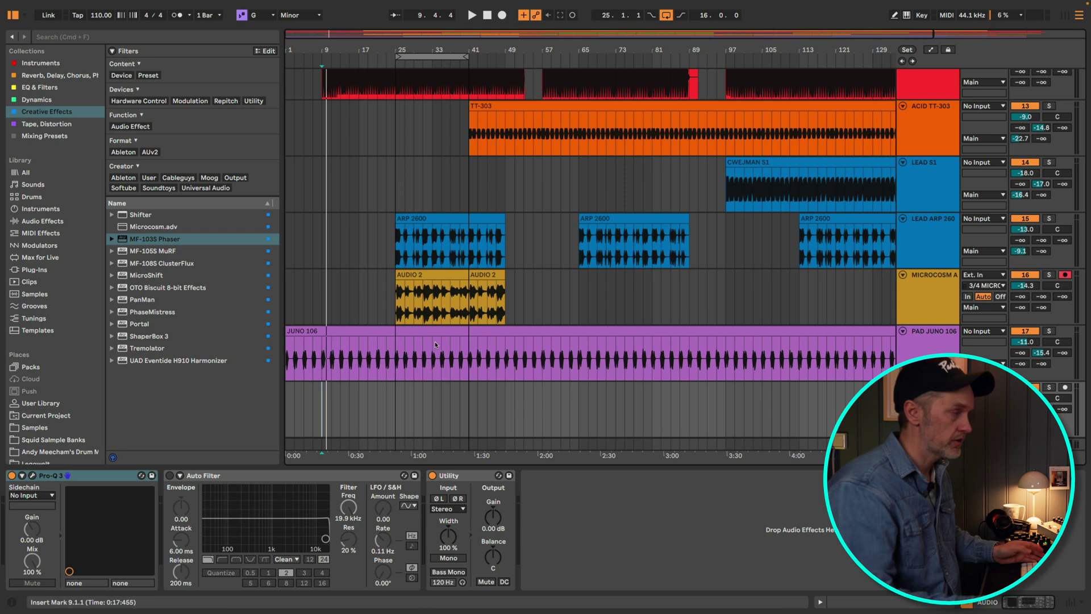
pyautogui.click(340, 331)
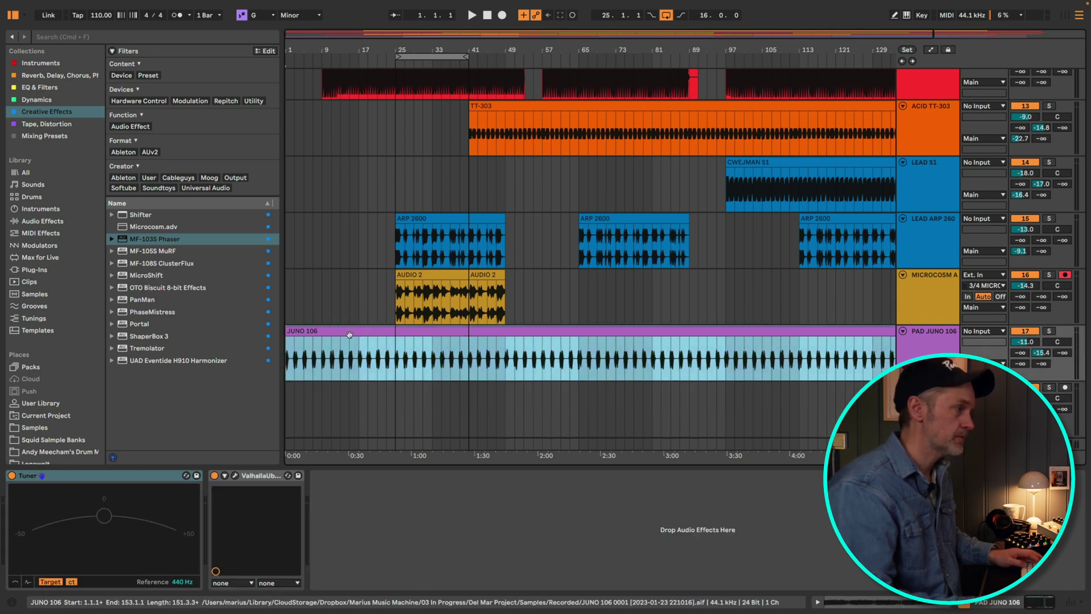
# Copy the JUNO 106 clip onto the TEXTURE track and trim the copy to run from bar 25 to bar 41.
pyautogui.press('super+d')
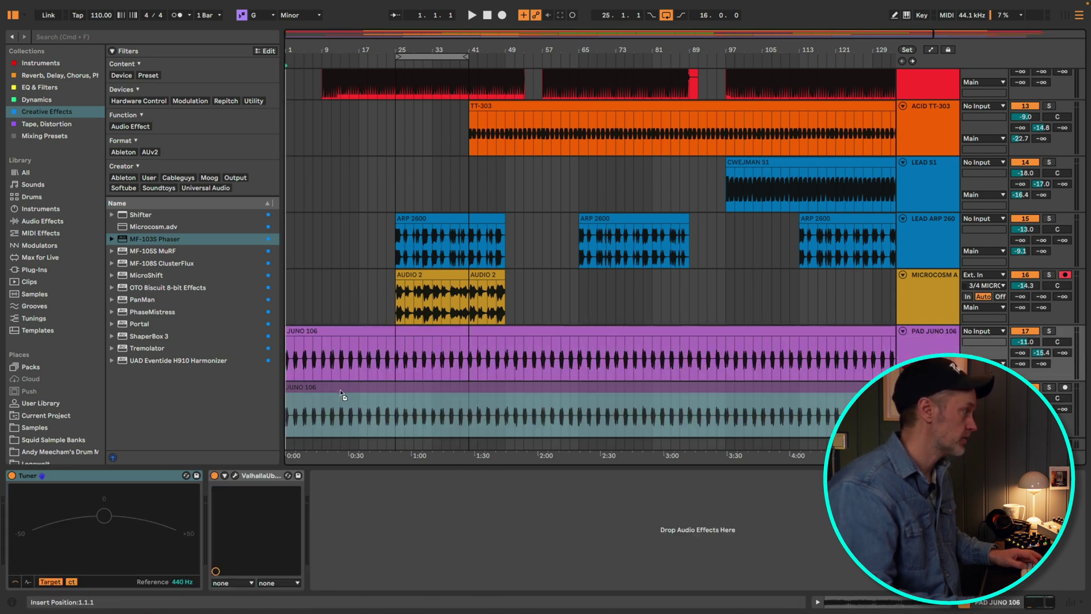
pyautogui.click(340, 390)
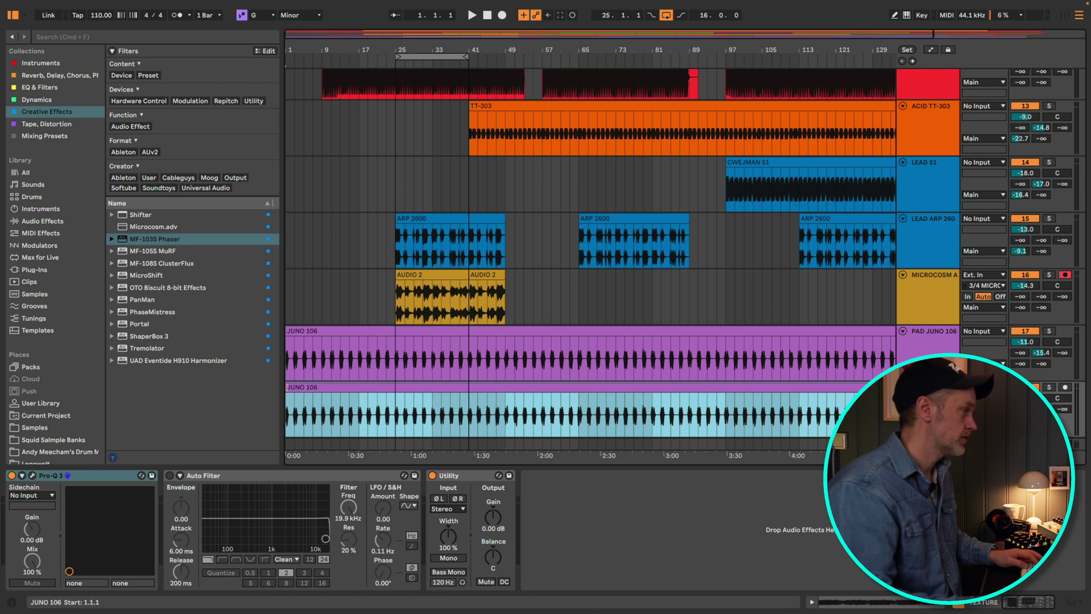
pyautogui.moveTo(286, 390); pyautogui.dragTo(431, 391)
pyautogui.press('super+z')
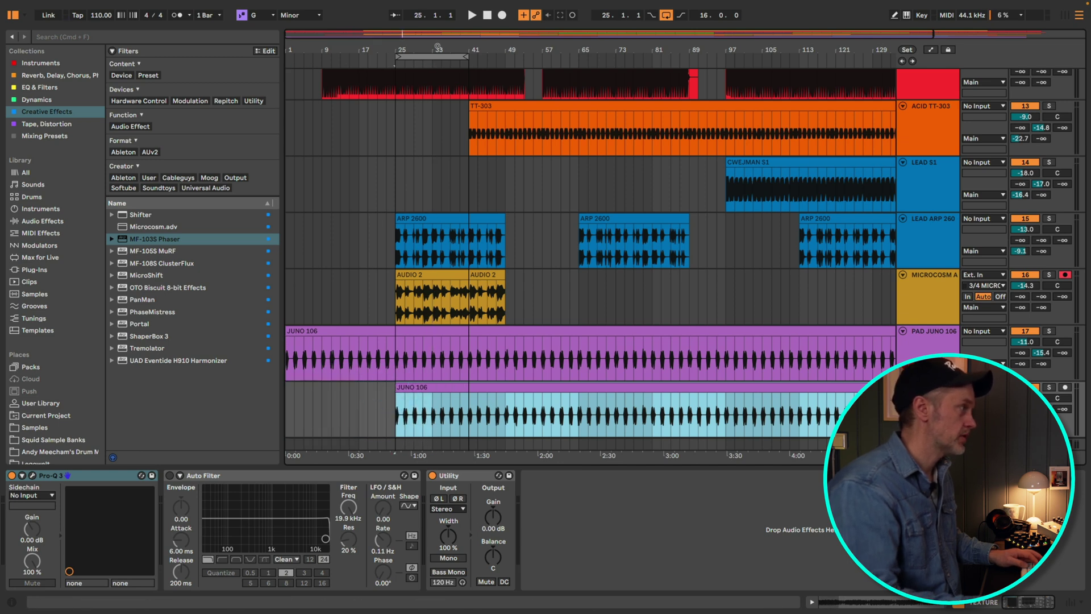
pyautogui.press('-')
pyautogui.moveTo(848, 387); pyautogui.dragTo(434, 389)
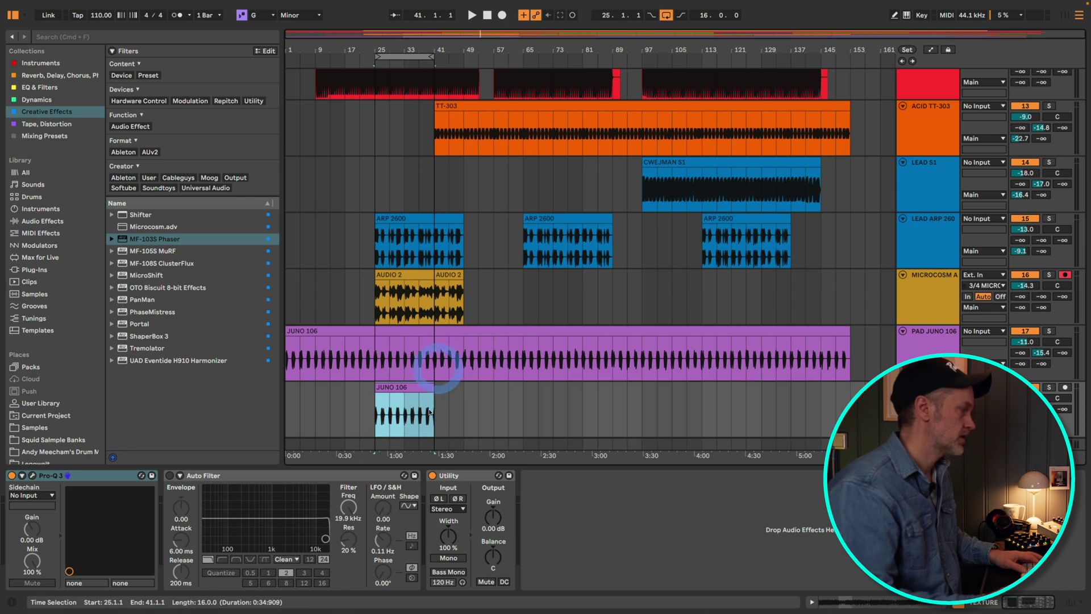
pyautogui.click(389, 389)
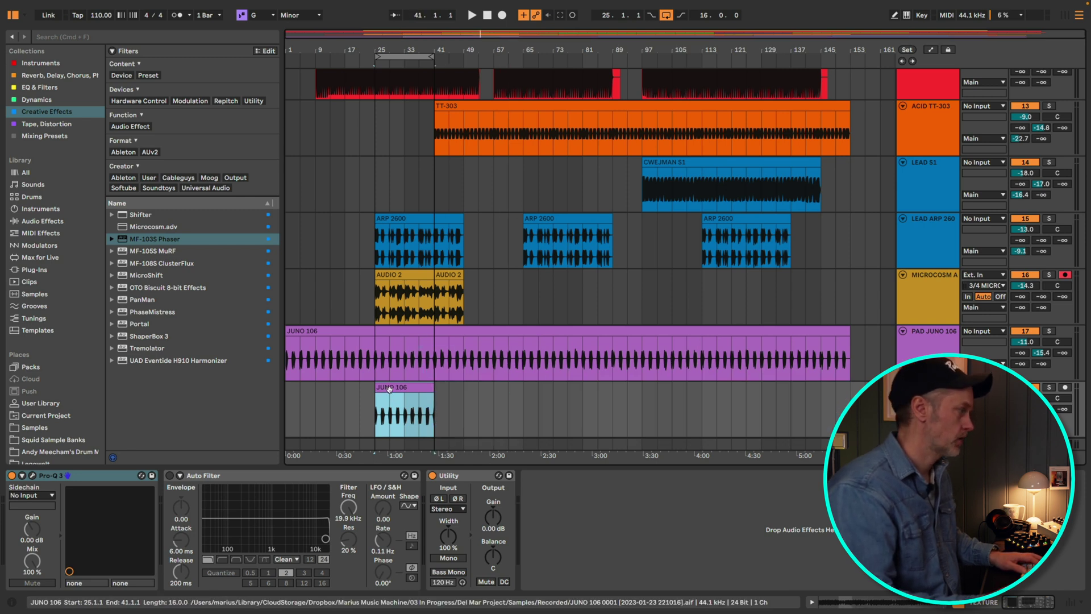
# Mute PAD JUNO 106 during playback and insert Echo ahead of Utility on the TEXTURE track.
pyautogui.press('space')
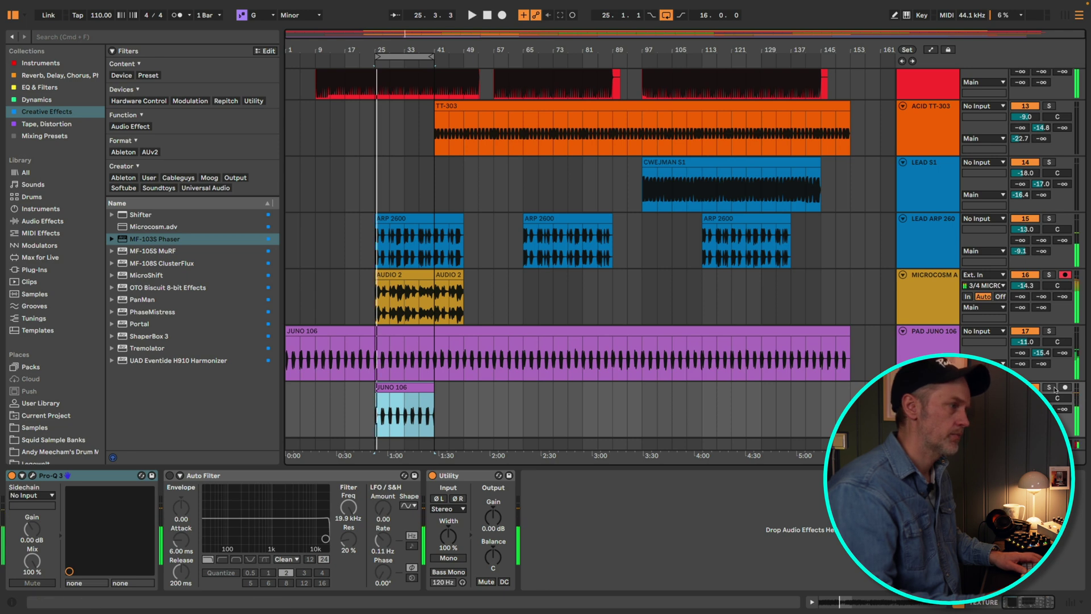
pyautogui.click(1031, 335)
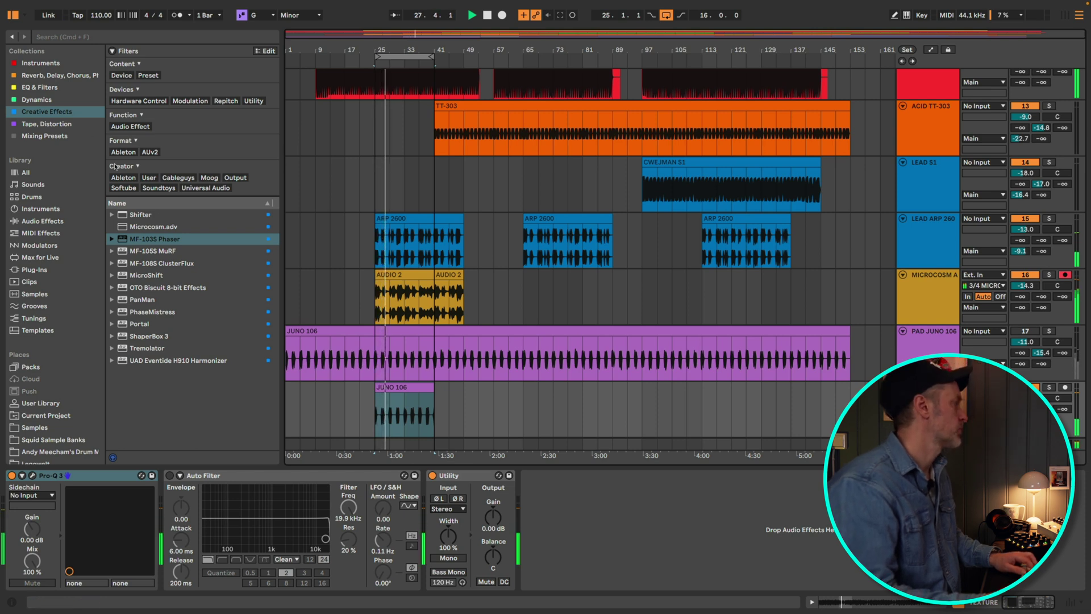
pyautogui.click(29, 64)
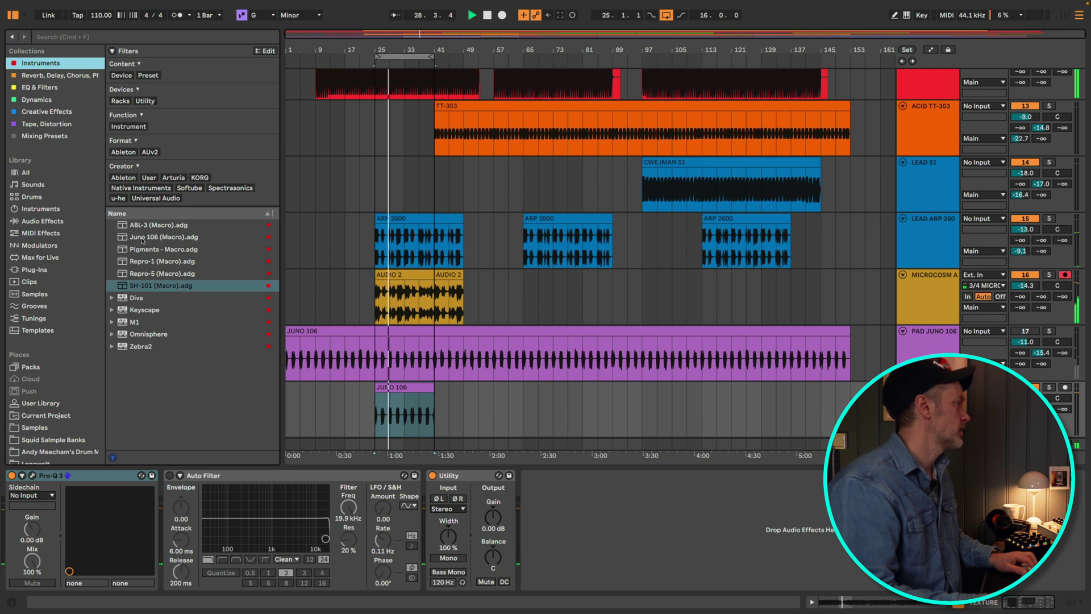
pyautogui.click(47, 75)
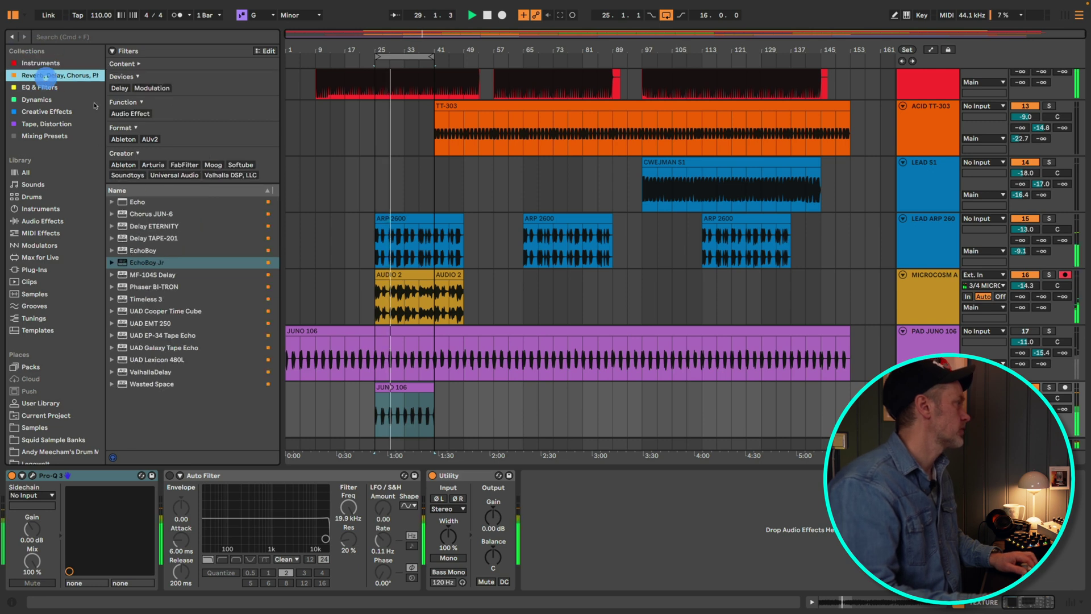
pyautogui.doubleClick(134, 203)
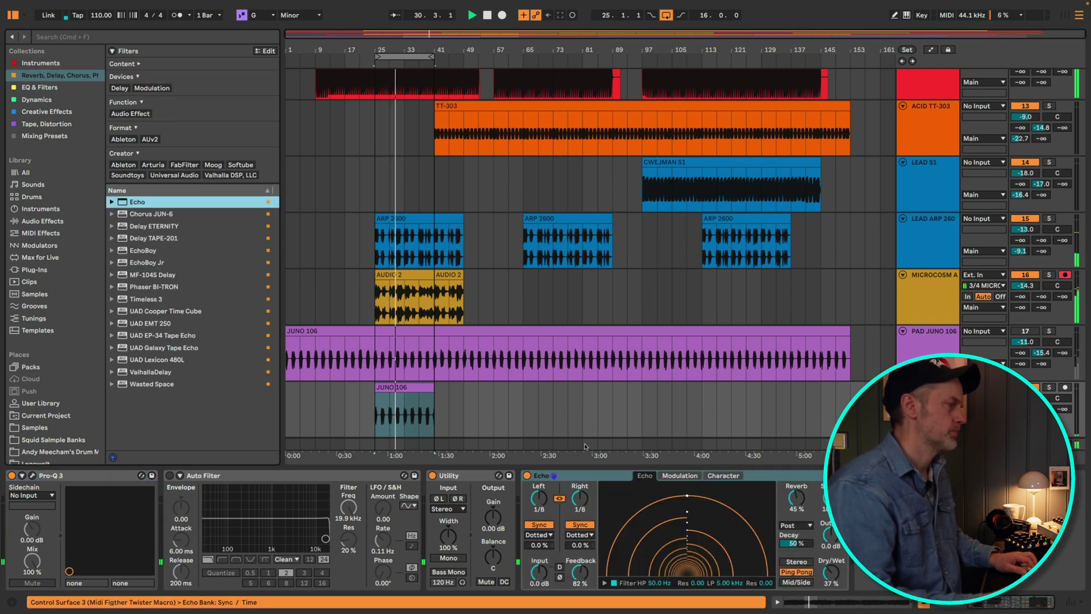
pyautogui.moveTo(591, 480); pyautogui.dragTo(489, 482)
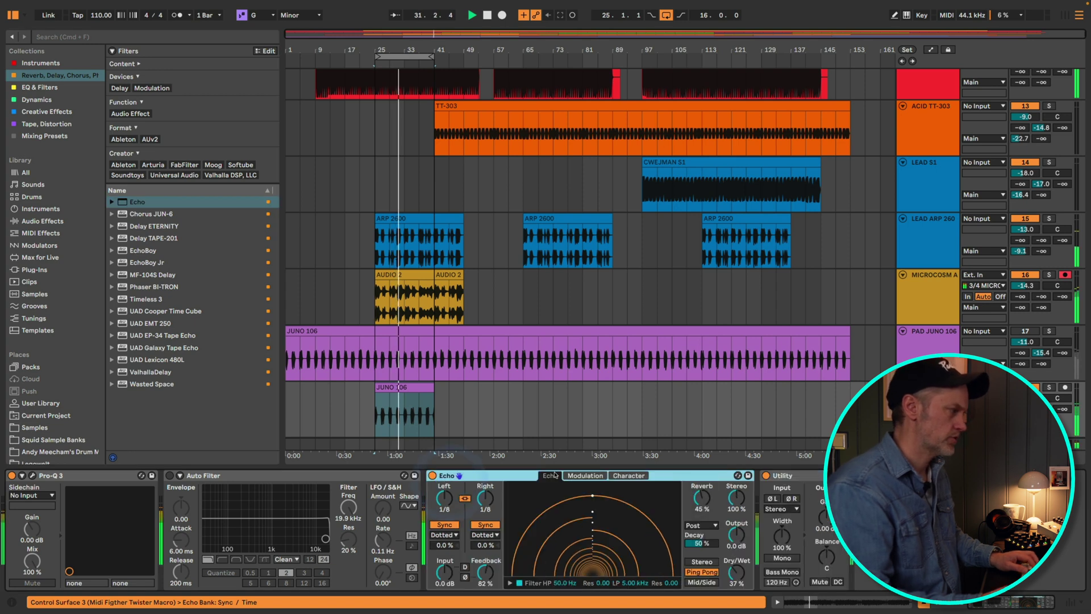
# Mute the LEAD ARP 2600 and MICROCOSM ARP tracks and set Echo's reverb to 55% and feedback to 99%.
pyautogui.moveTo(472, 562); pyautogui.dragTo(472, 556)
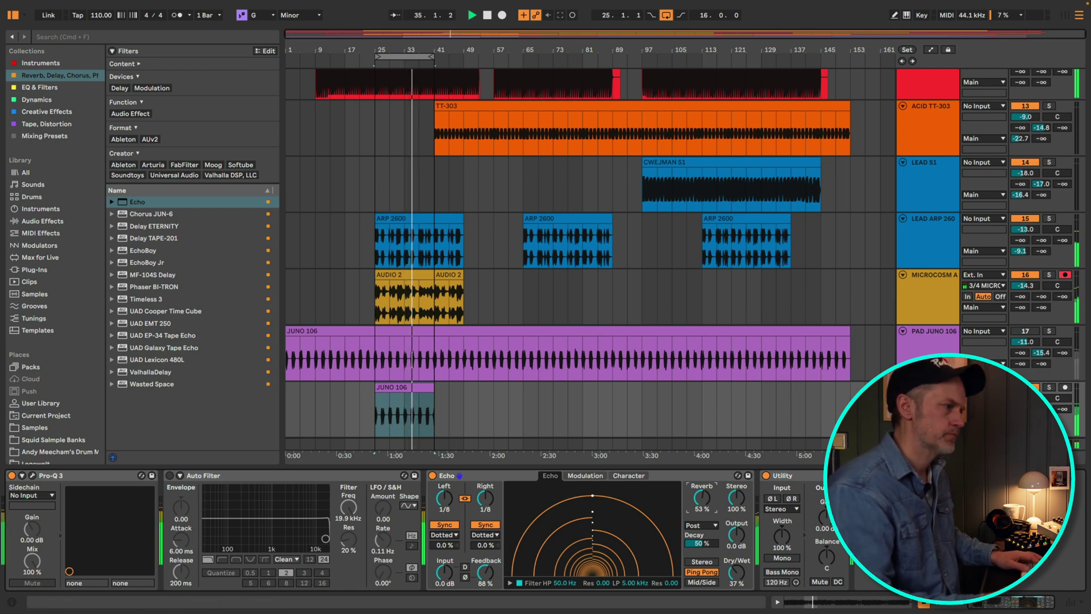
pyautogui.click(1025, 218)
pyautogui.click(1027, 276)
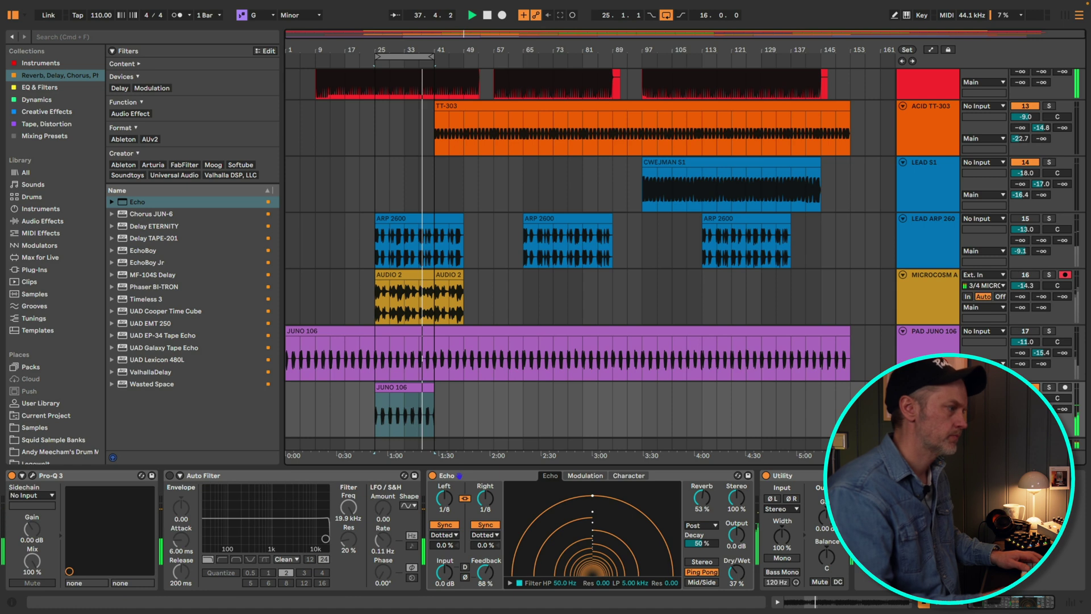
pyautogui.click(736, 501)
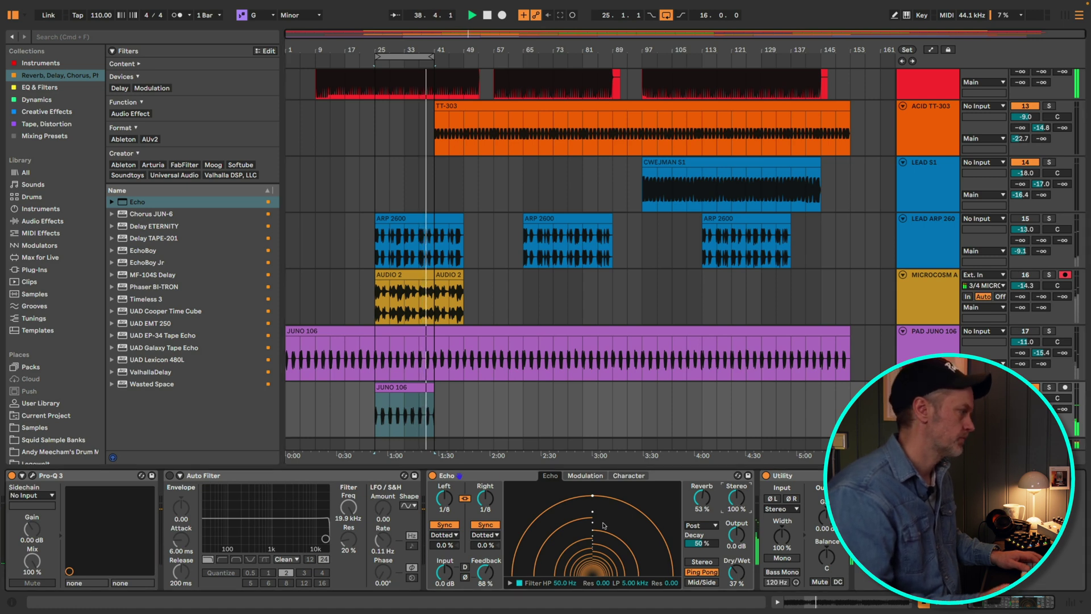
pyautogui.click(701, 498)
pyautogui.moveTo(486, 573); pyautogui.dragTo(485, 566)
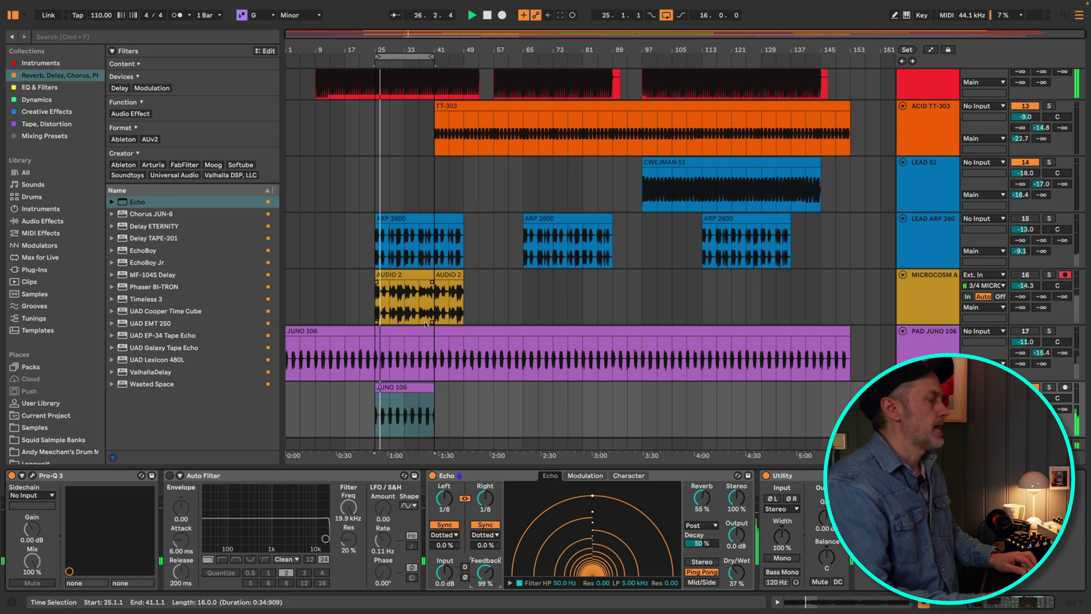
# Insert FilterFreak1 ahead of Echo on the TEXTURE track and load a step rhythm preset from its Rhythmic presets.
pyautogui.click(27, 113)
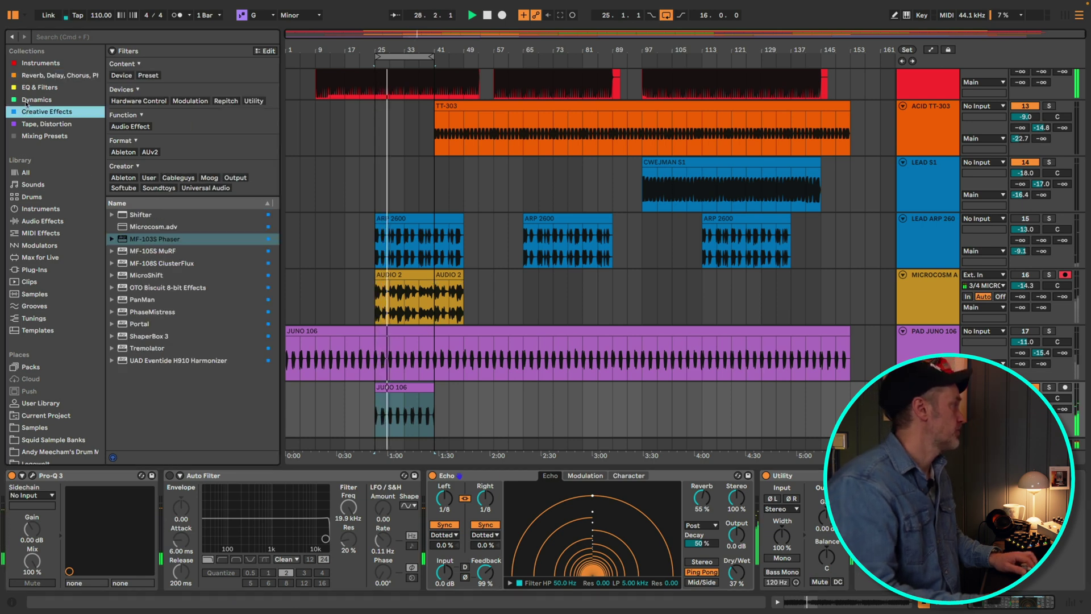
pyautogui.click(34, 88)
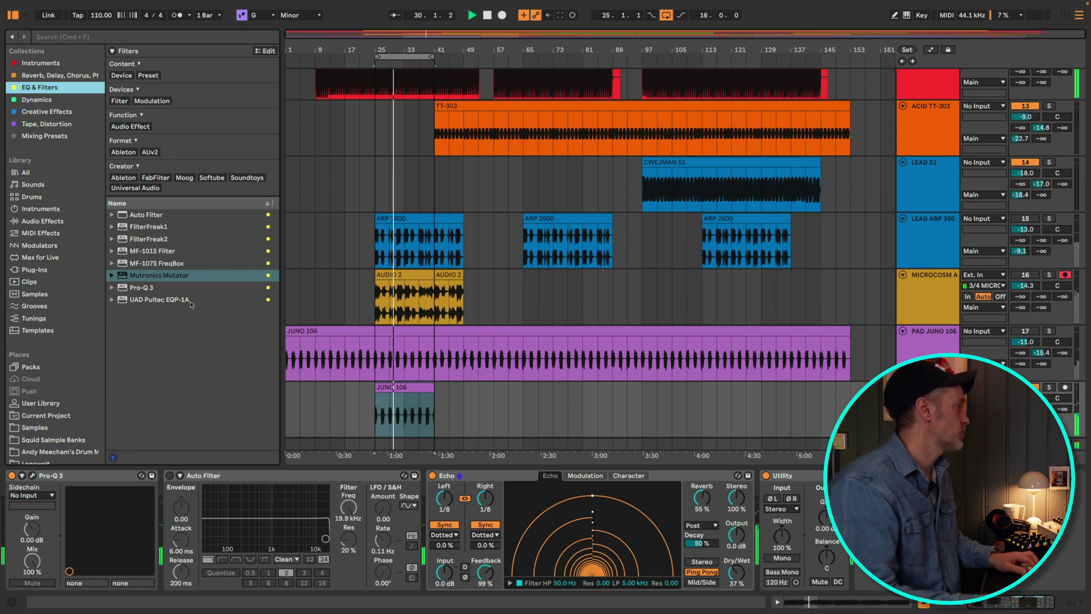
pyautogui.click(138, 228)
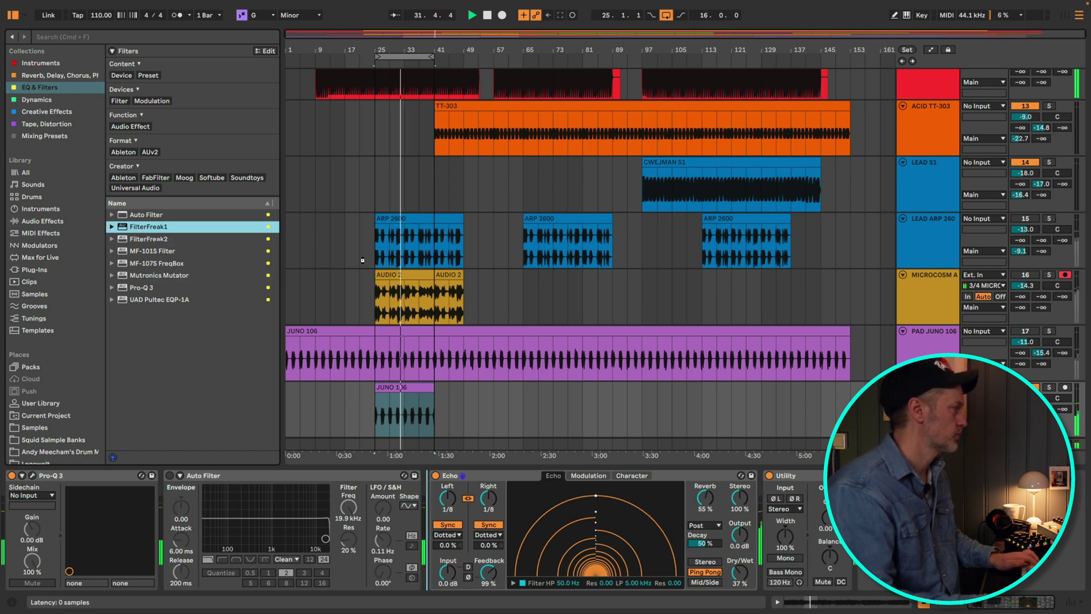
pyautogui.moveTo(363, 260); pyautogui.dragTo(364, 260)
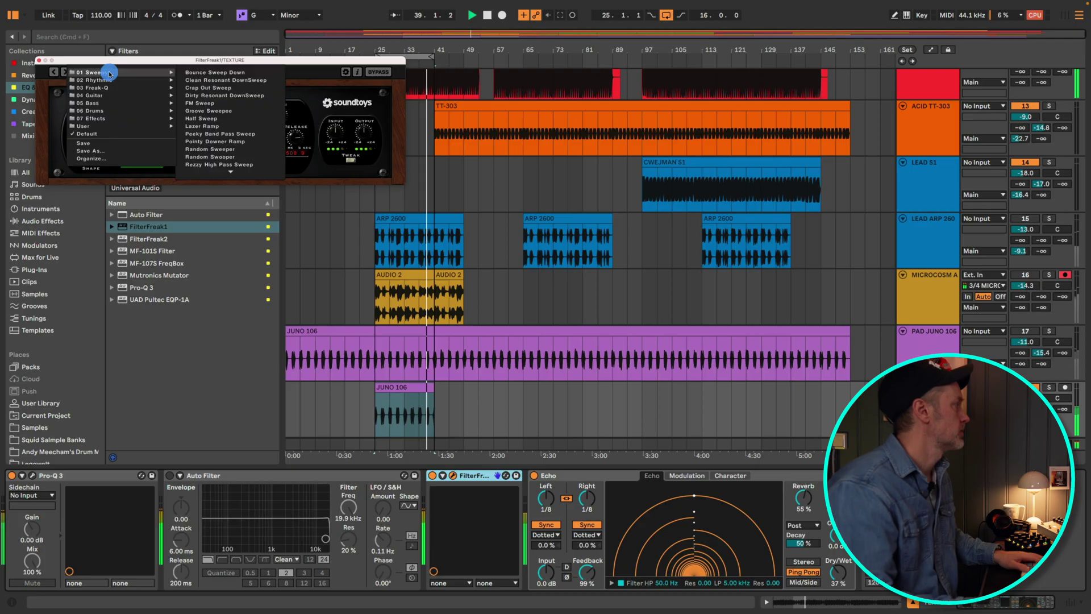
pyautogui.moveTo(112, 84)
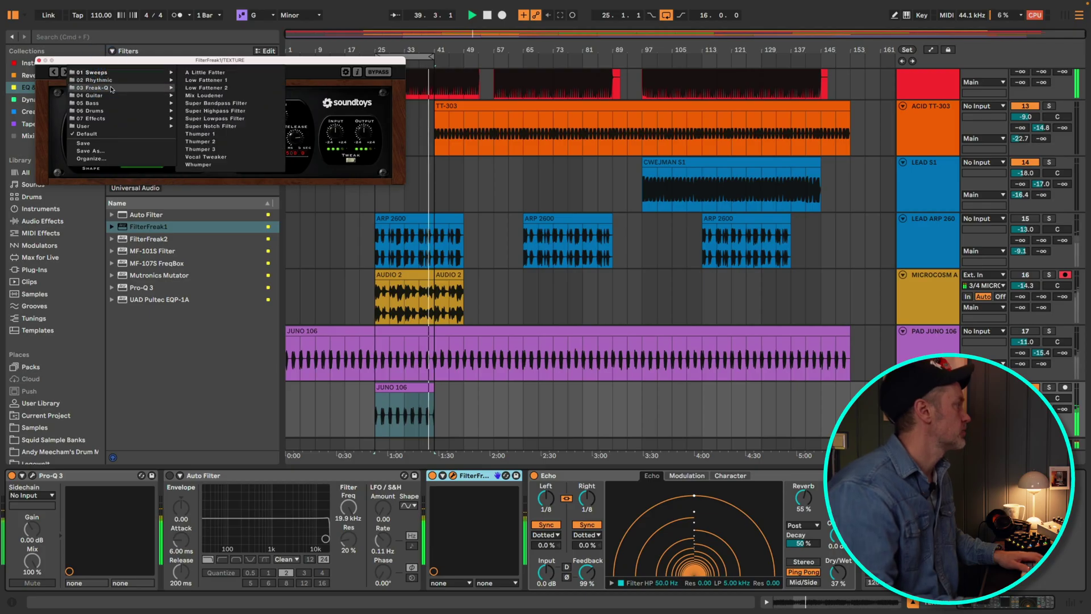
pyautogui.click(208, 80)
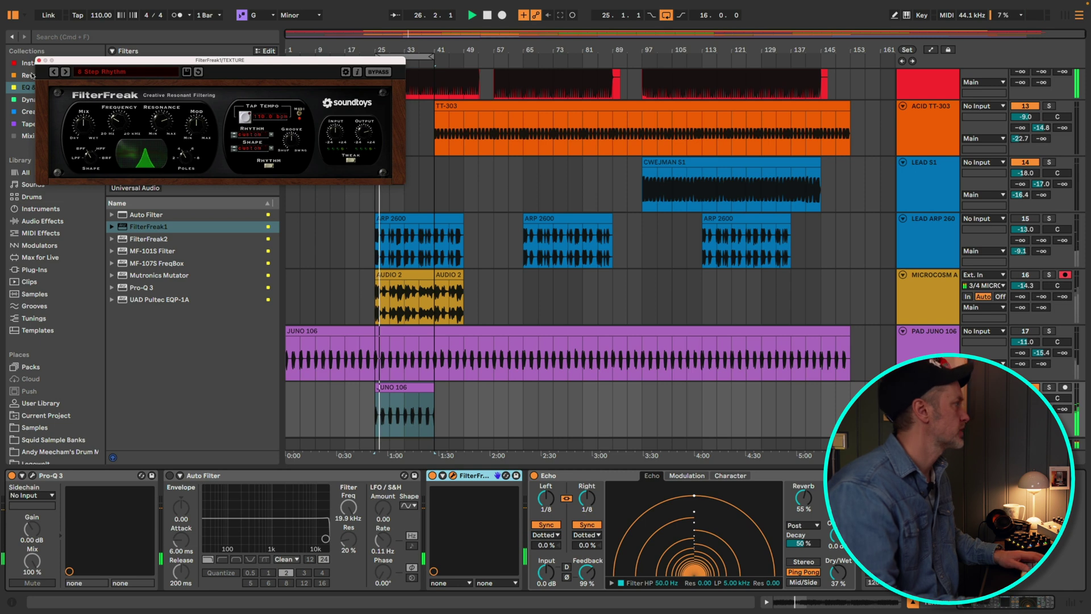
pyautogui.click(38, 60)
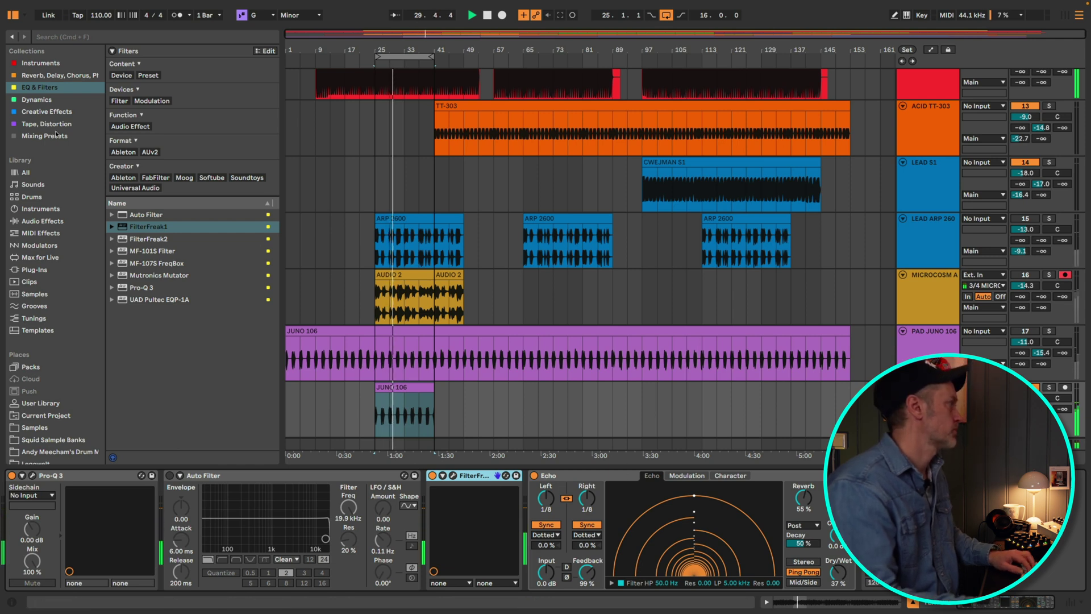
# Insert Pro-Q 3 ahead of FilterFreak1 with a low cut at about 550 Hz and a high cut at about 2.75 kHz.
pyautogui.click(44, 89)
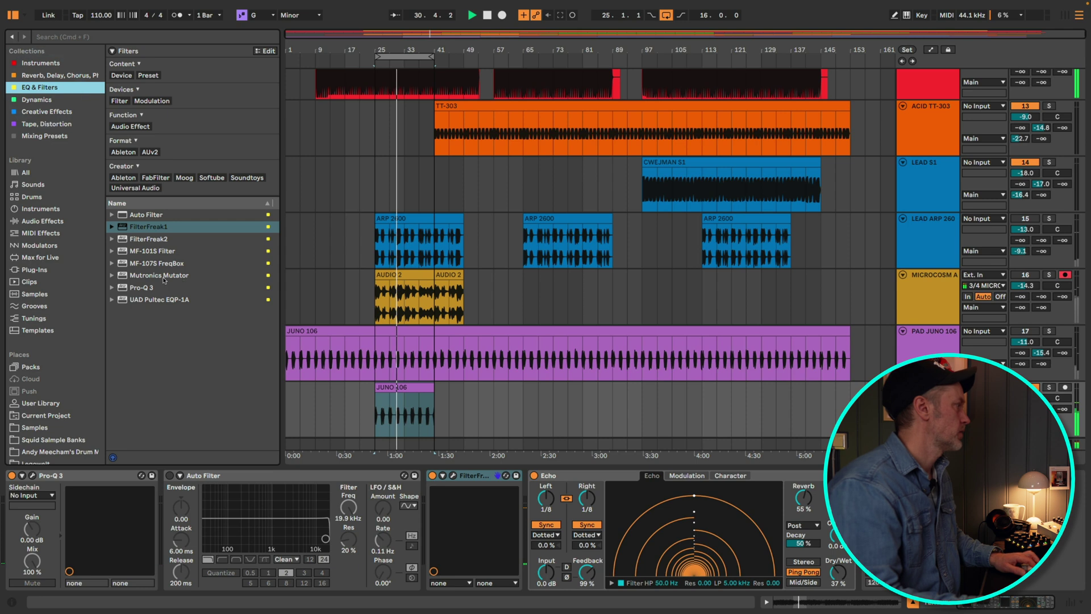
pyautogui.moveTo(139, 291); pyautogui.dragTo(525, 547)
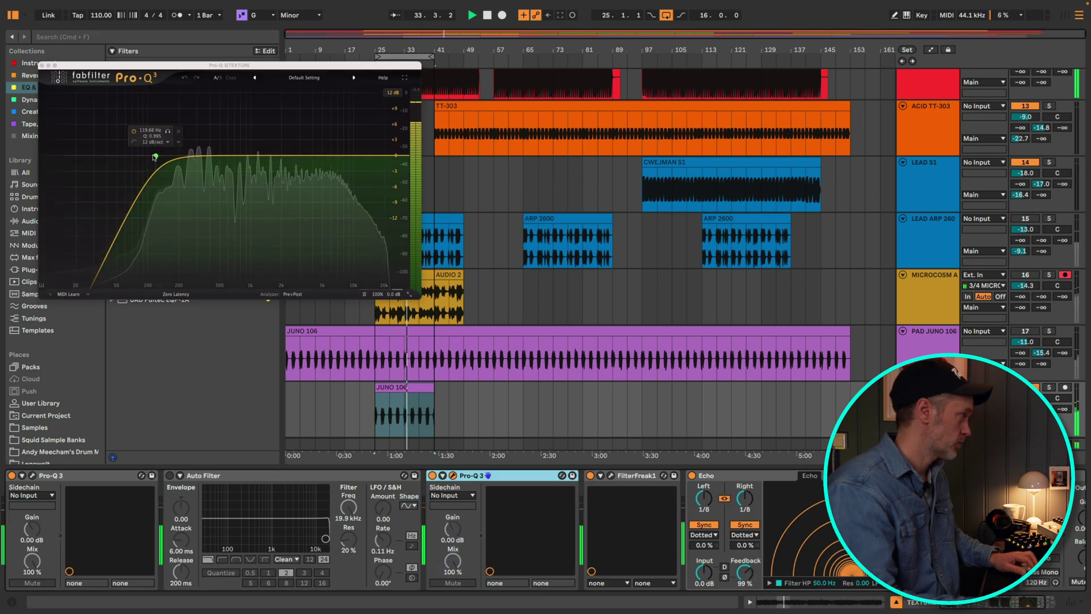
pyautogui.click(329, 155)
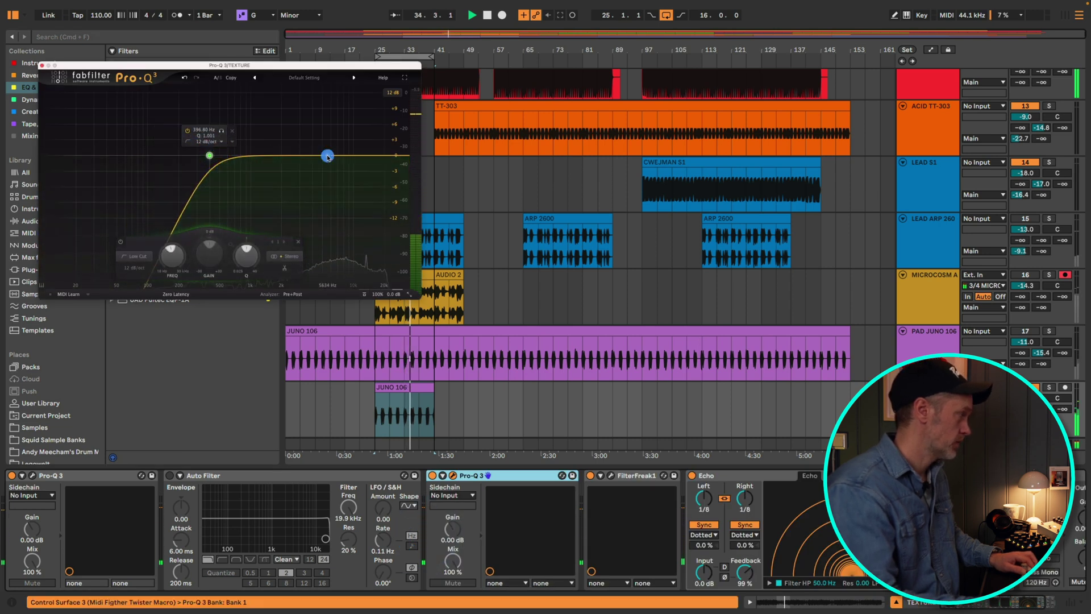
pyautogui.click(240, 258)
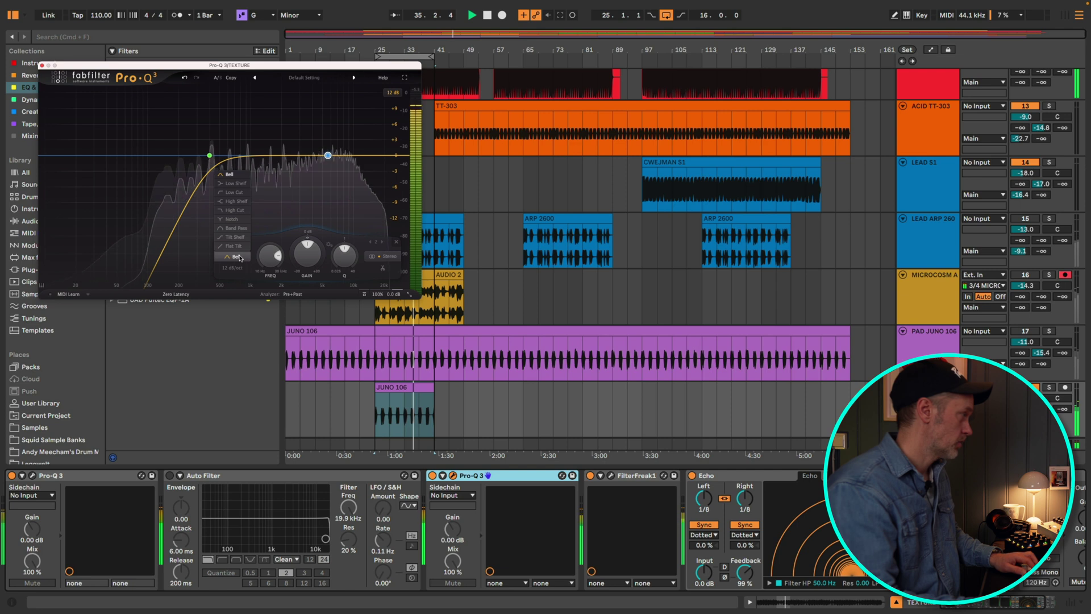
pyautogui.click(240, 211)
pyautogui.moveTo(328, 155); pyautogui.dragTo(295, 152)
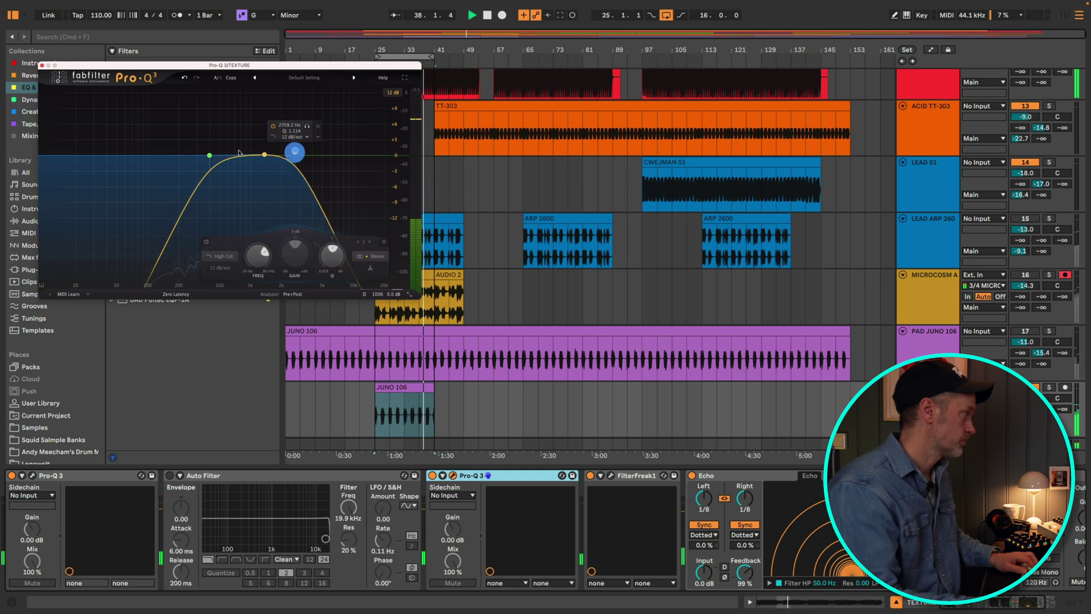
pyautogui.moveTo(211, 156); pyautogui.dragTo(224, 153)
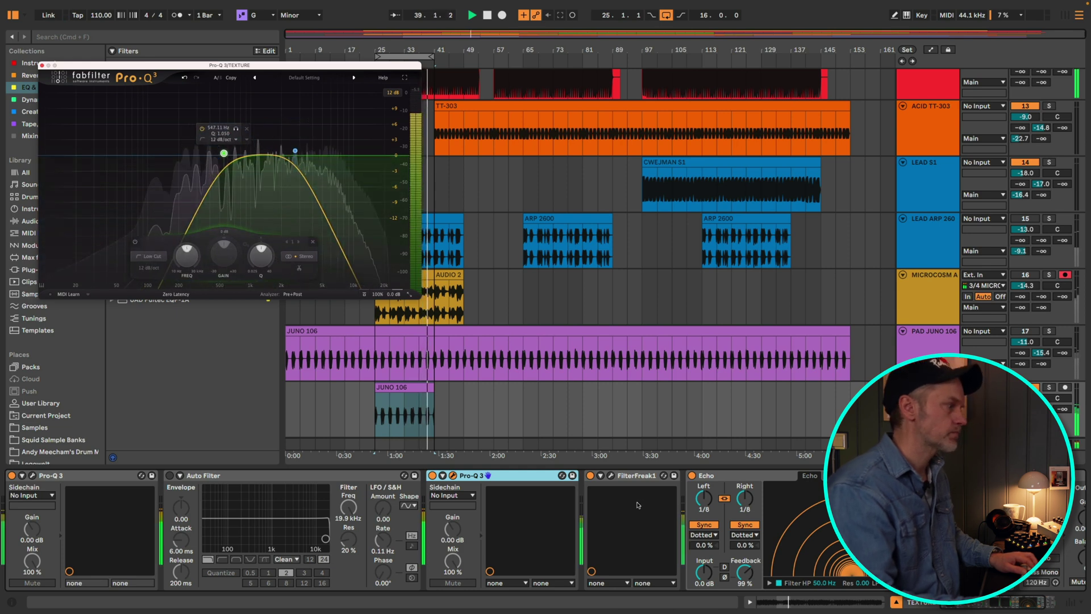
# Examine the FilterFreak1 settings on the TEXTURE track while the loop plays.
pyautogui.click(604, 475)
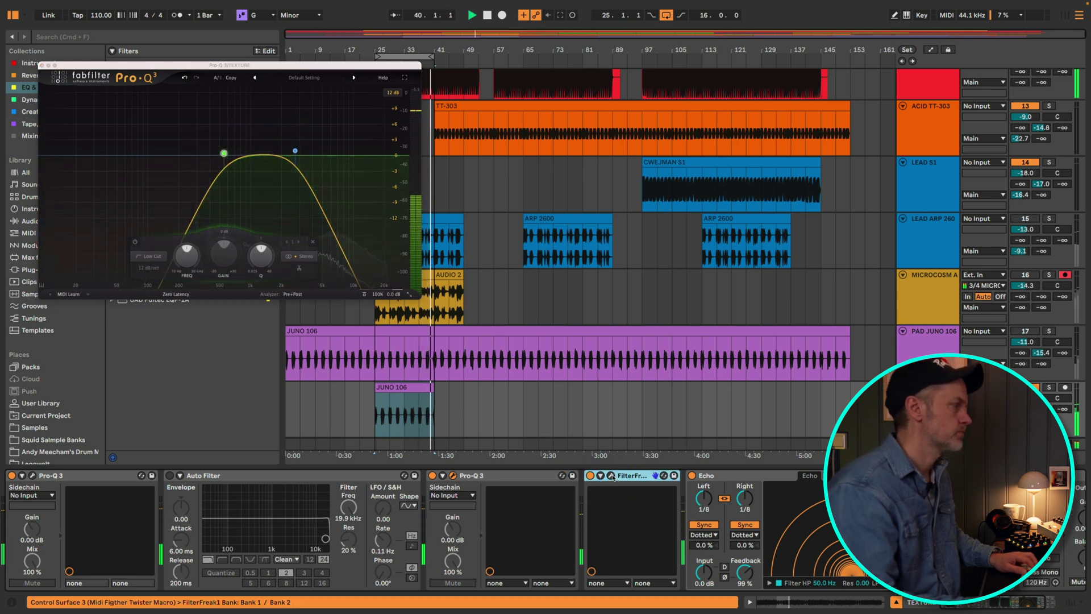
pyautogui.click(611, 476)
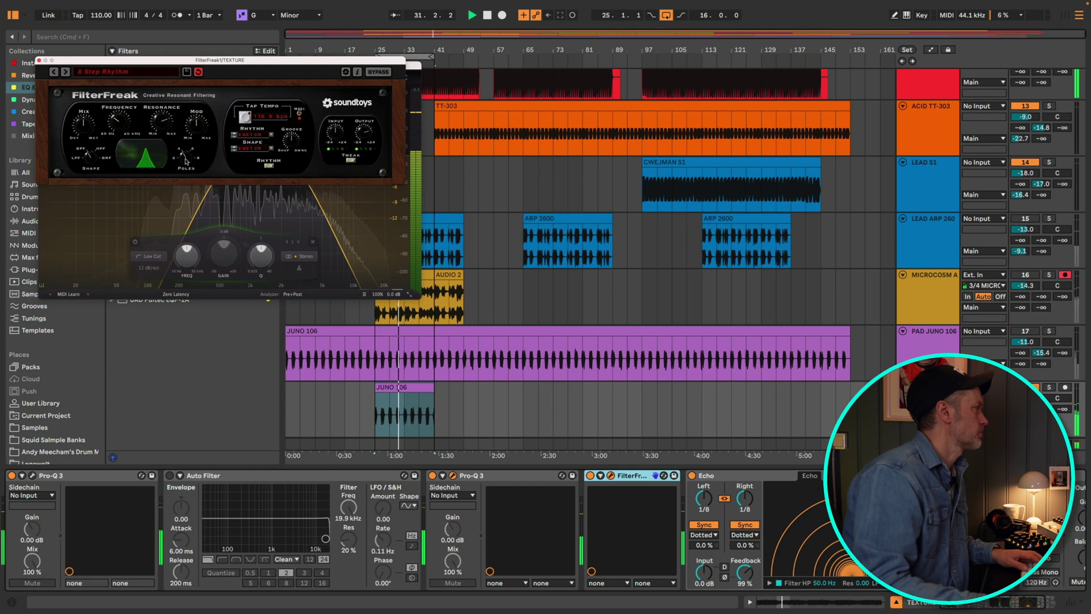
pyautogui.click(39, 60)
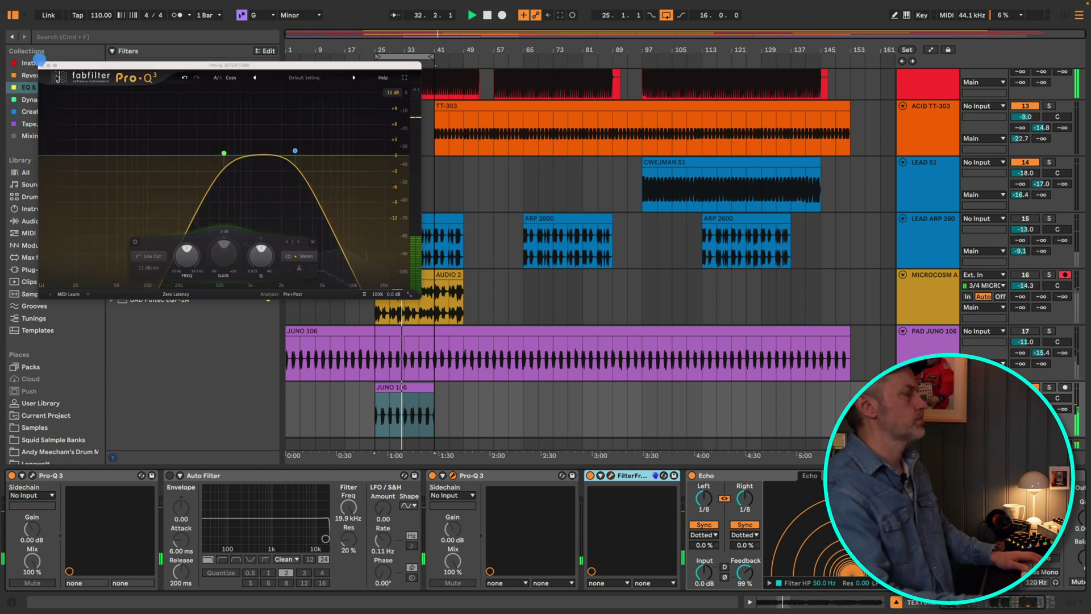
# Open the TEXTURE track's JUNO 106 clip, set its grid to 1/16 and loop three sixteenths of the chord from 33.1.2.
pyautogui.doubleClick(401, 387)
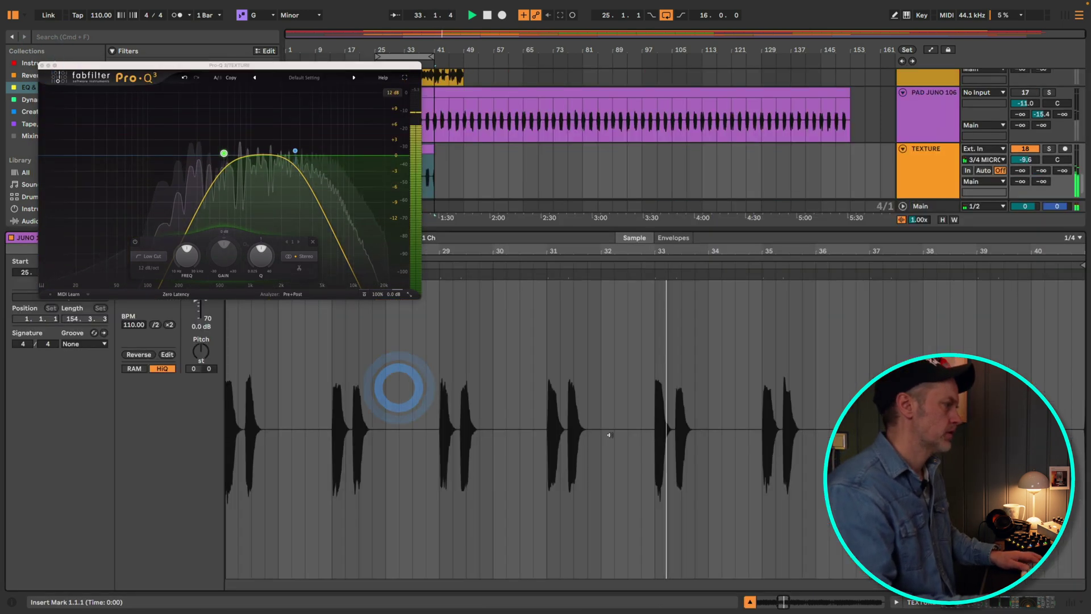
pyautogui.rightClick(675, 318)
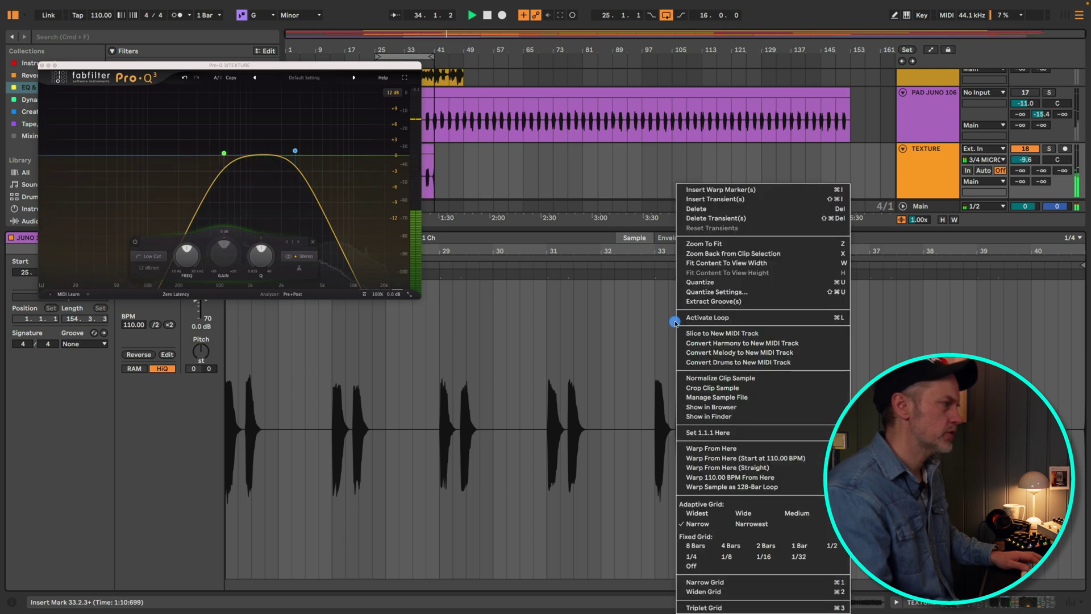
pyautogui.click(770, 558)
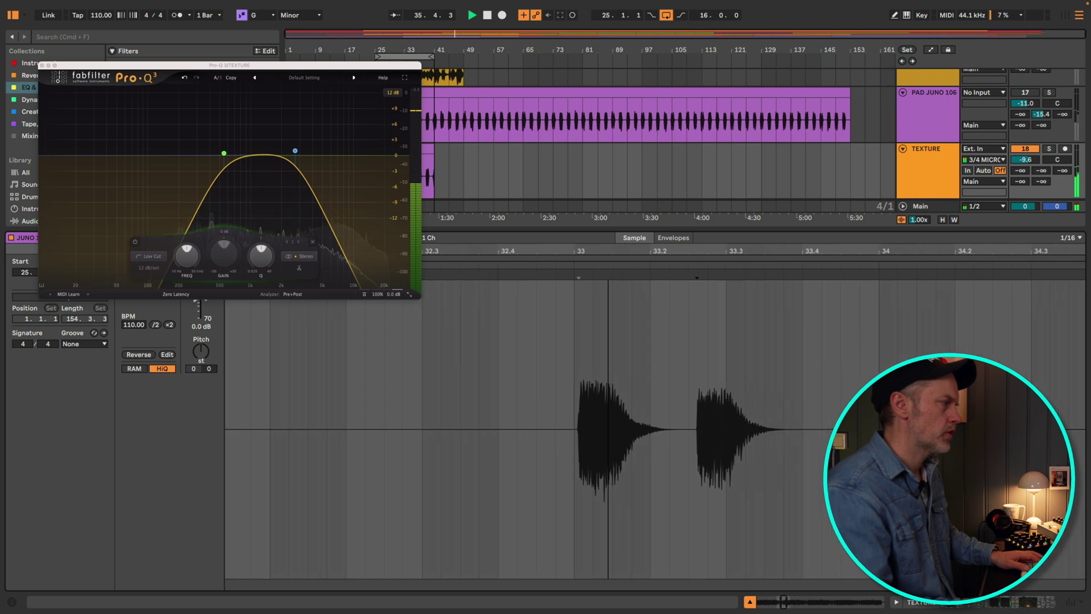
pyautogui.moveTo(566, 330); pyautogui.dragTo(604, 310)
pyautogui.press('super+l')
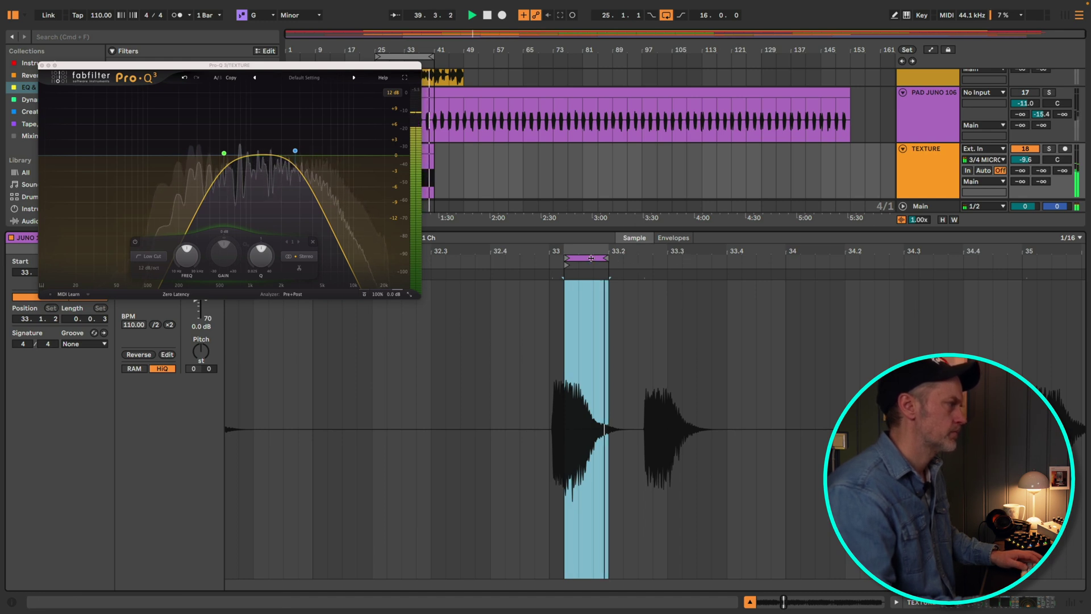
# Try looping the TEXTURE clip from 33.1.1, restore the loop to 33.1.2, and anchor the chord's start with a warp marker at 33.1.1.
pyautogui.moveTo(590, 259); pyautogui.dragTo(576, 260)
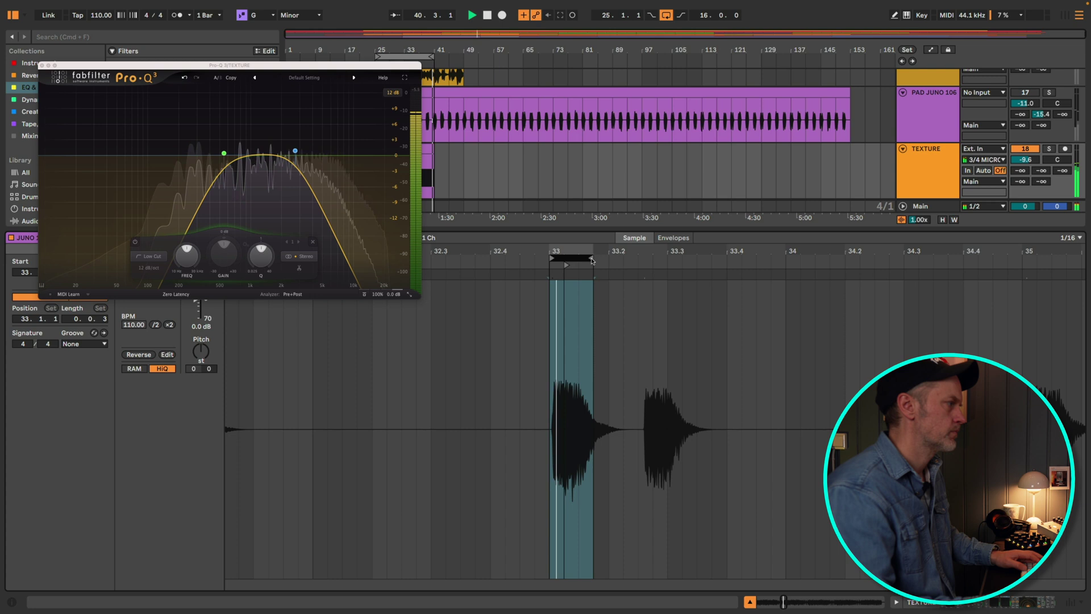
pyautogui.press('Right')
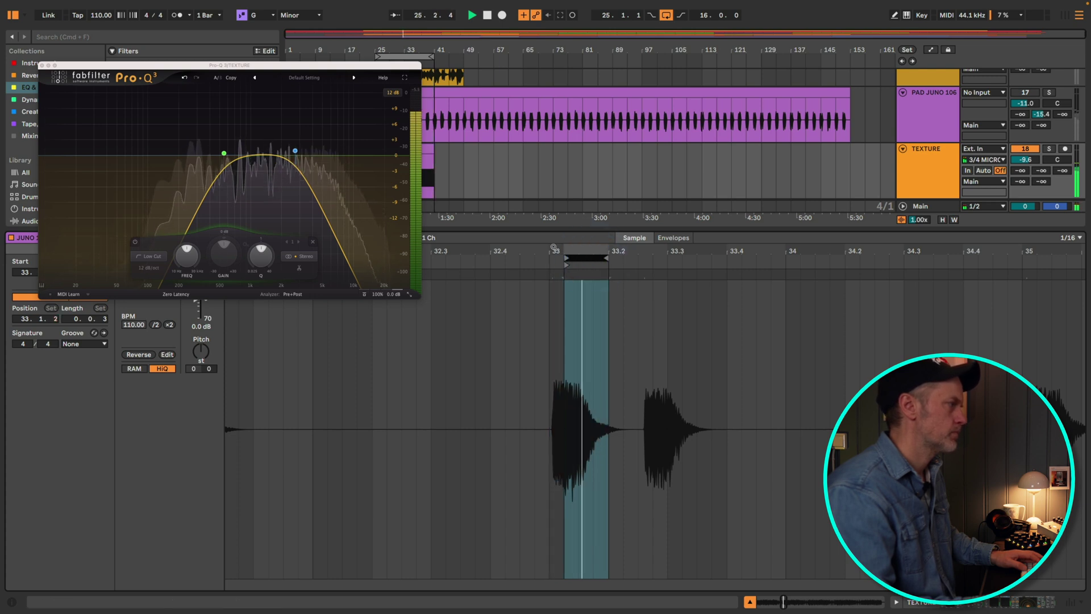
pyautogui.moveTo(551, 245)
pyautogui.mouseDown()
pyautogui.moveTo(551, 303)
pyautogui.moveTo(520, 274)
pyautogui.moveTo(561, 261)
pyautogui.moveTo(561, 230)
pyautogui.mouseUp()
pyautogui.click(539, 274)
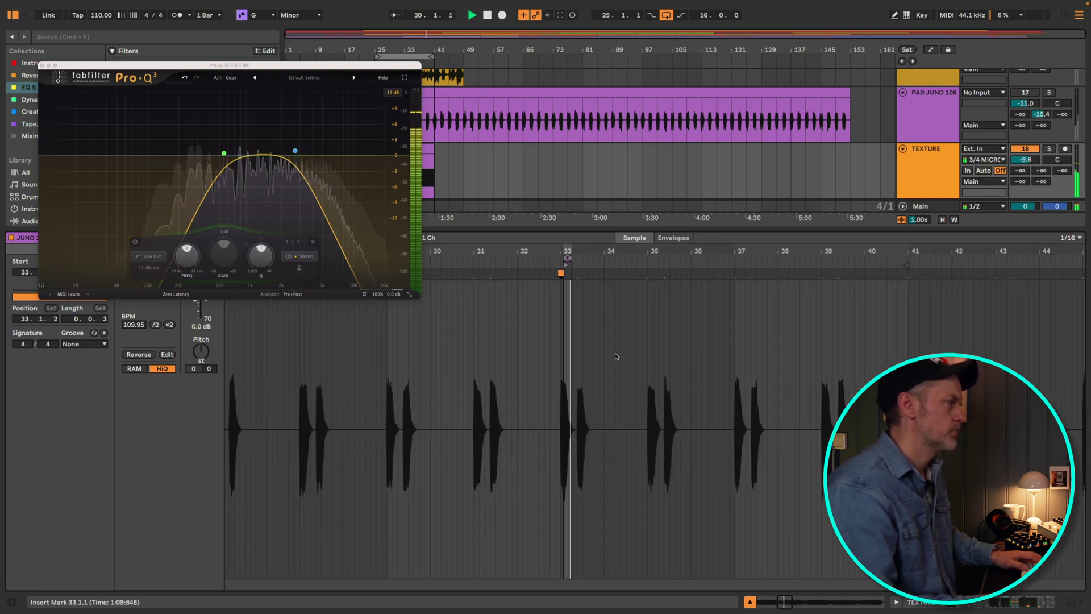
pyautogui.click(41, 66)
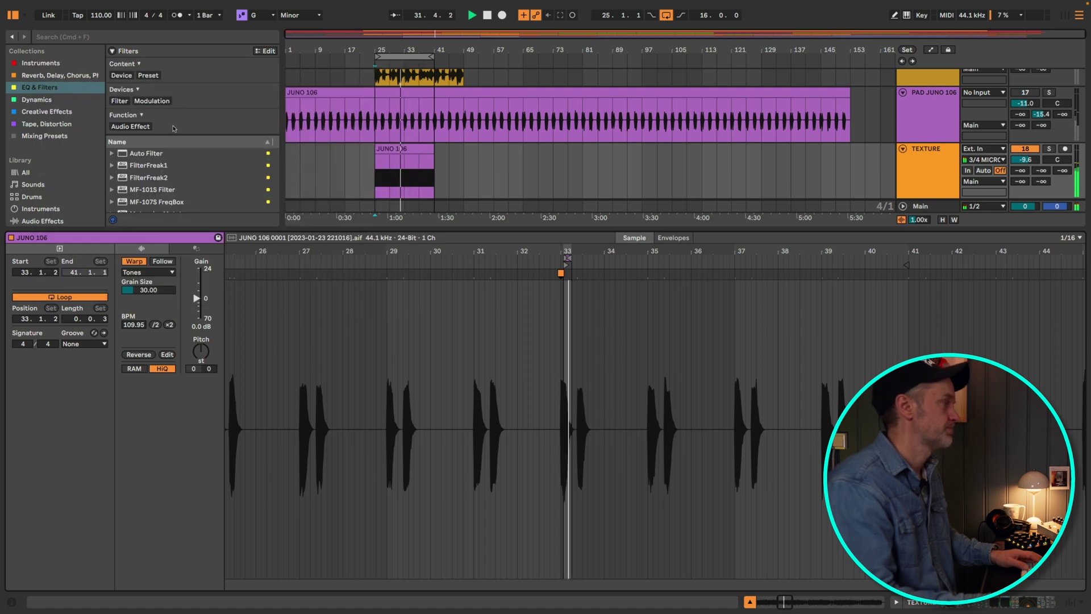
# Reactivate the PAD JUNO 106 track so it plays together with TEXTURE, and hide the clip's sample editor.
pyautogui.click(942, 167)
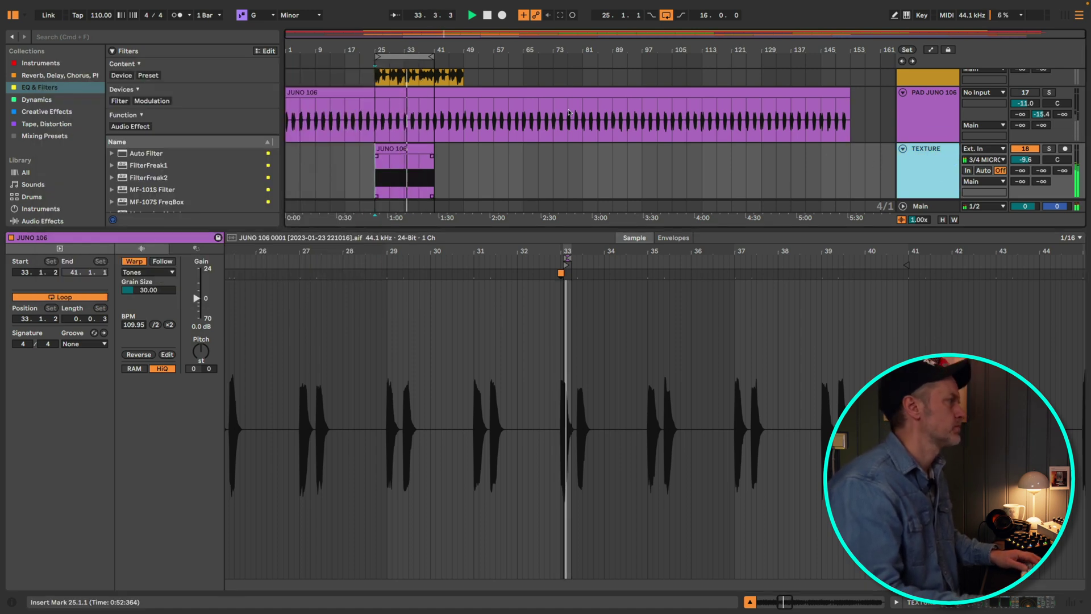
pyautogui.click(1026, 93)
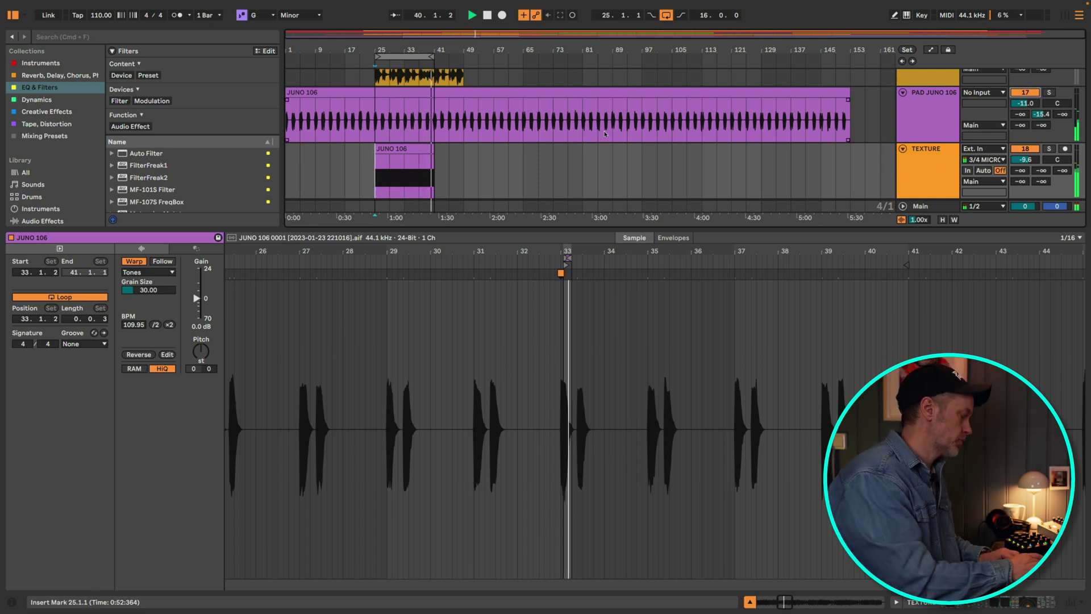
pyautogui.press('super+alt+l')
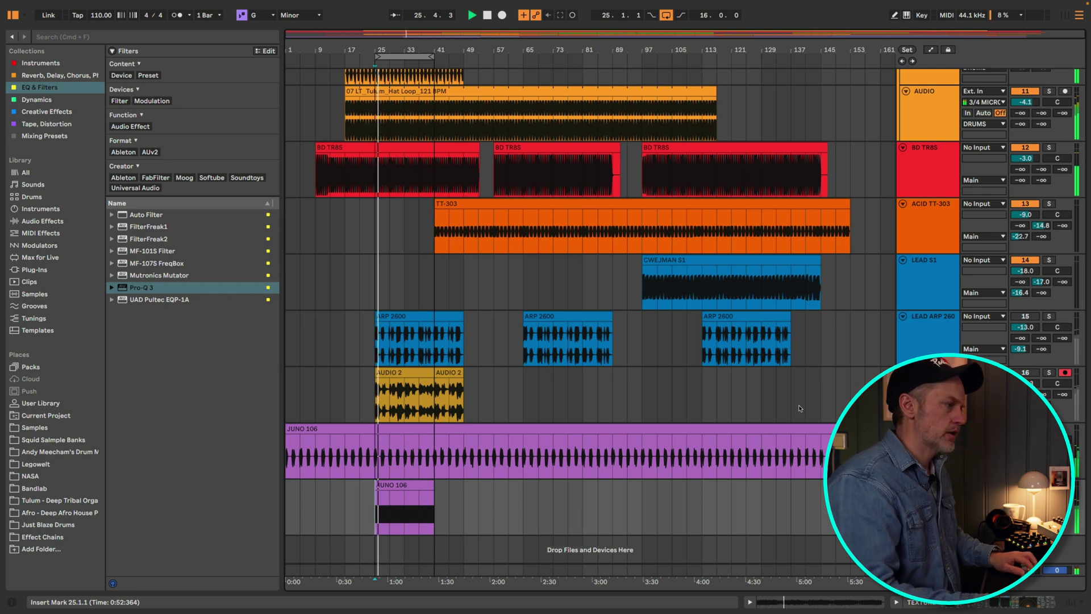
# Move Auto Filter behind Echo in the TEXTURE track's device chain and switch it on.
pyautogui.press('super+alt+l')
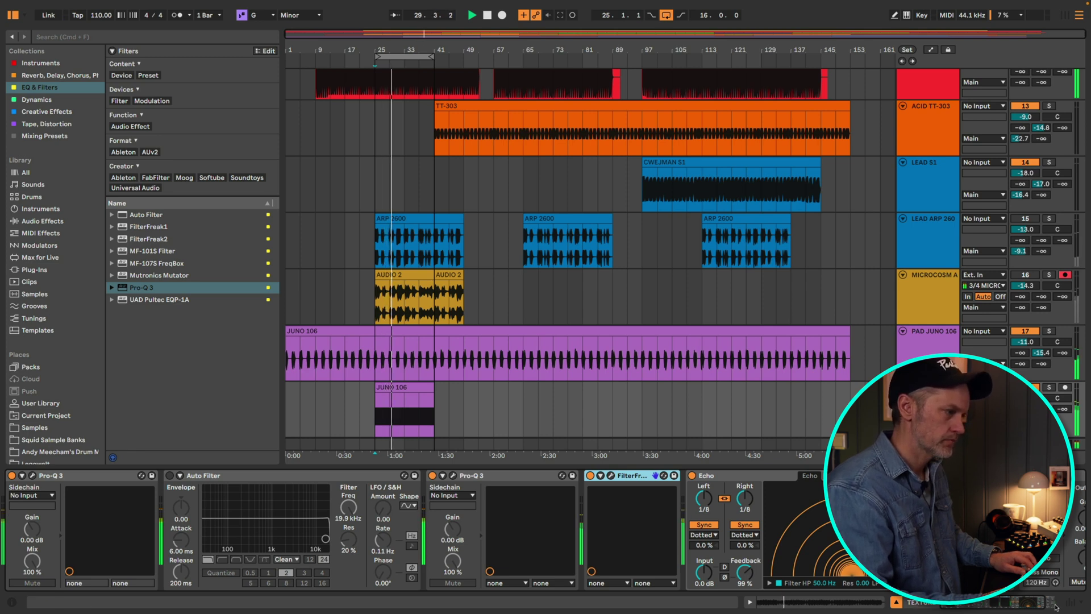
pyautogui.click(1053, 604)
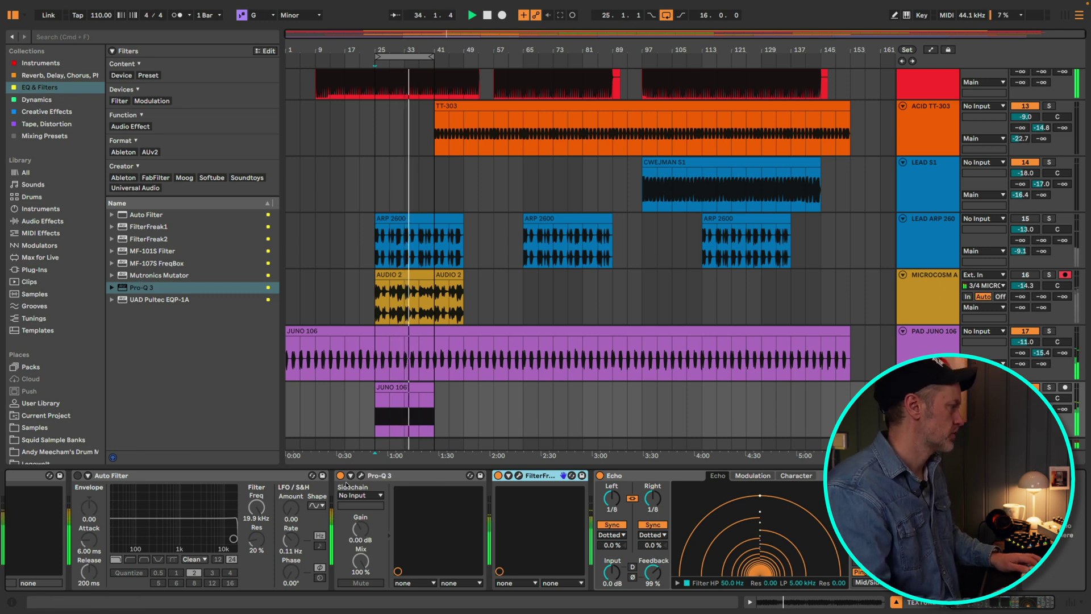
pyautogui.click(212, 488)
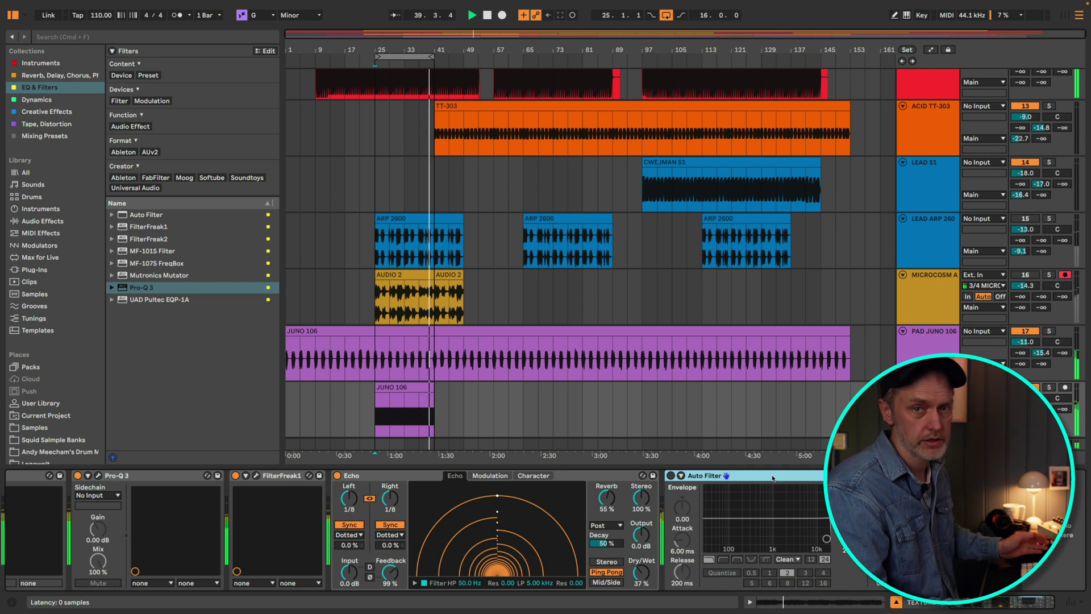
pyautogui.click(671, 477)
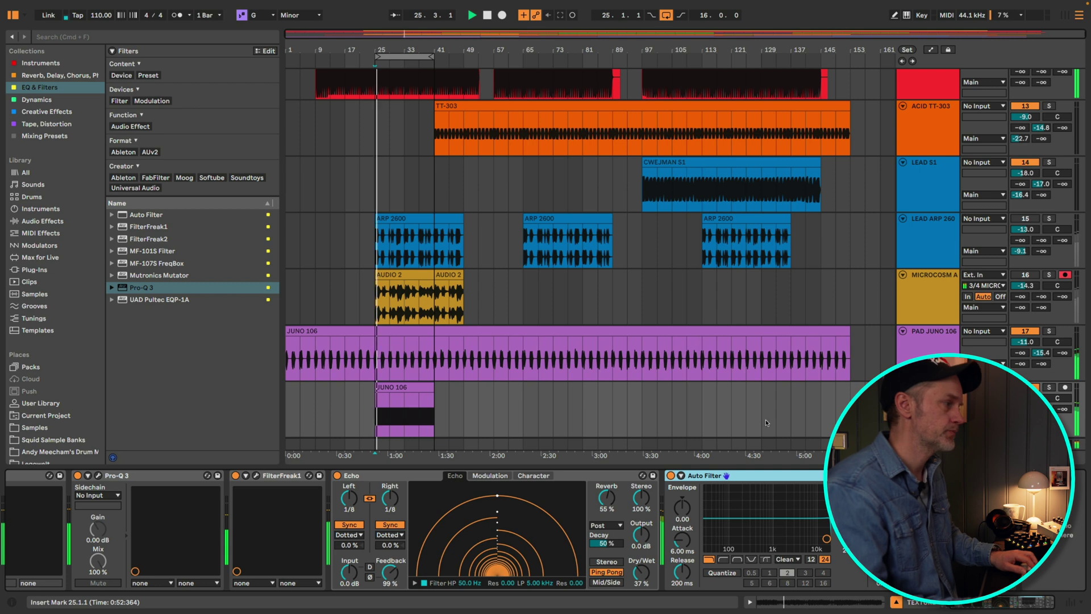
# Automate the TEXTURE track's Auto Filter cutoff rising from 719 Hz over bars 25–41, and duplicate the clip with the cutoff falling back by bar 57.
pyautogui.press('a')
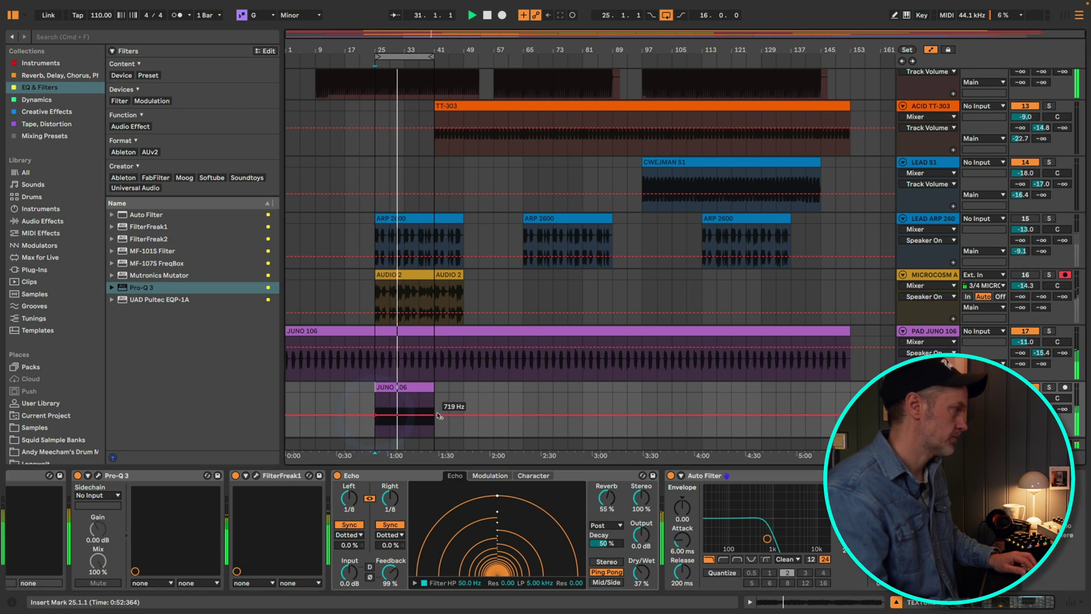
pyautogui.moveTo(434, 414); pyautogui.dragTo(433, 403)
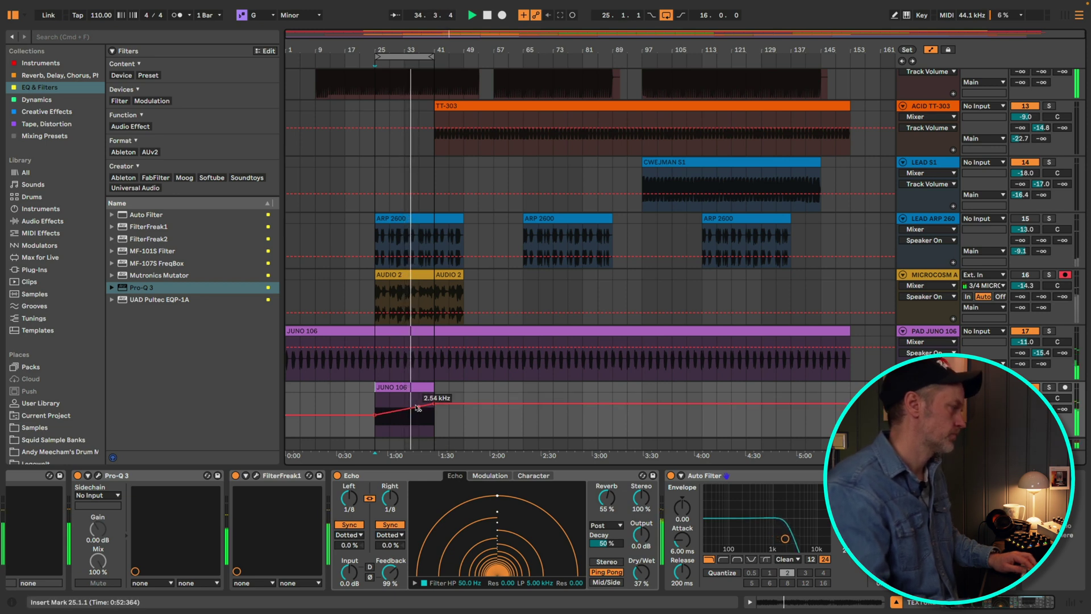
pyautogui.click(398, 386)
pyautogui.press('super+d')
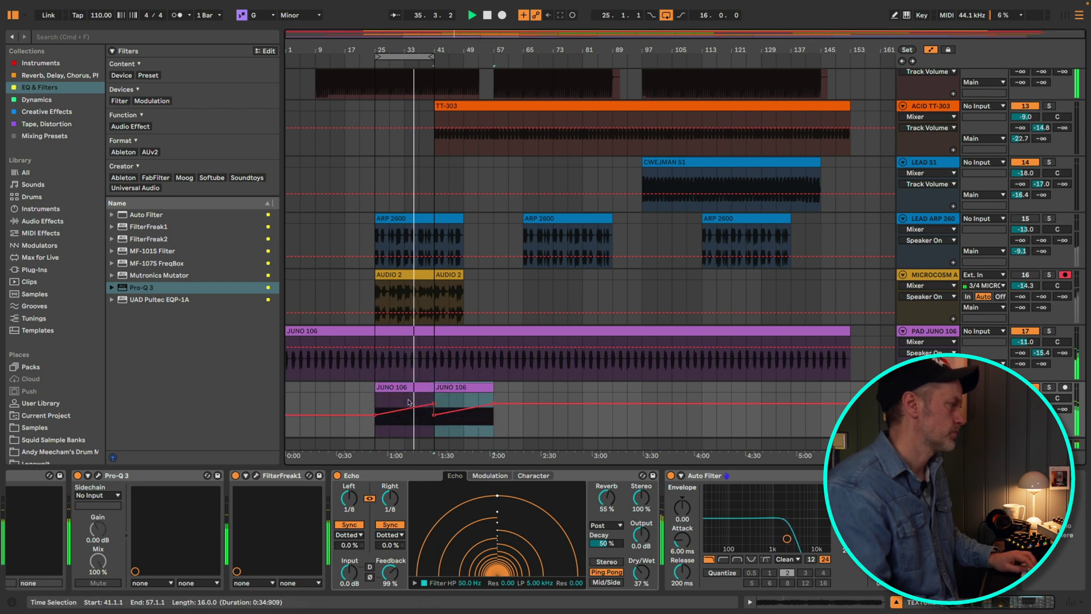
pyautogui.click(434, 416)
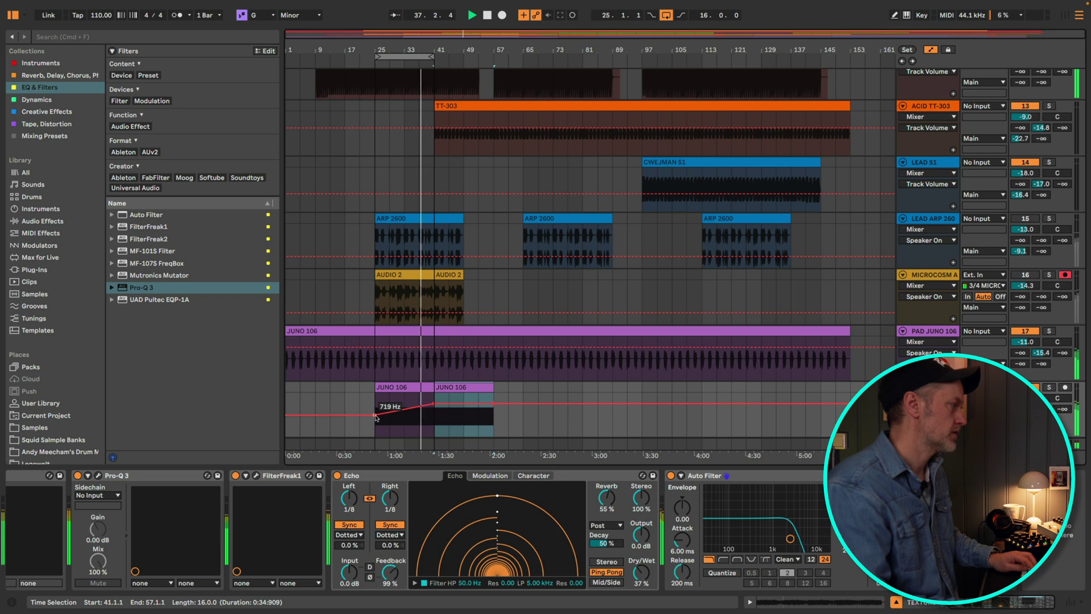
pyautogui.moveTo(495, 405); pyautogui.dragTo(494, 415)
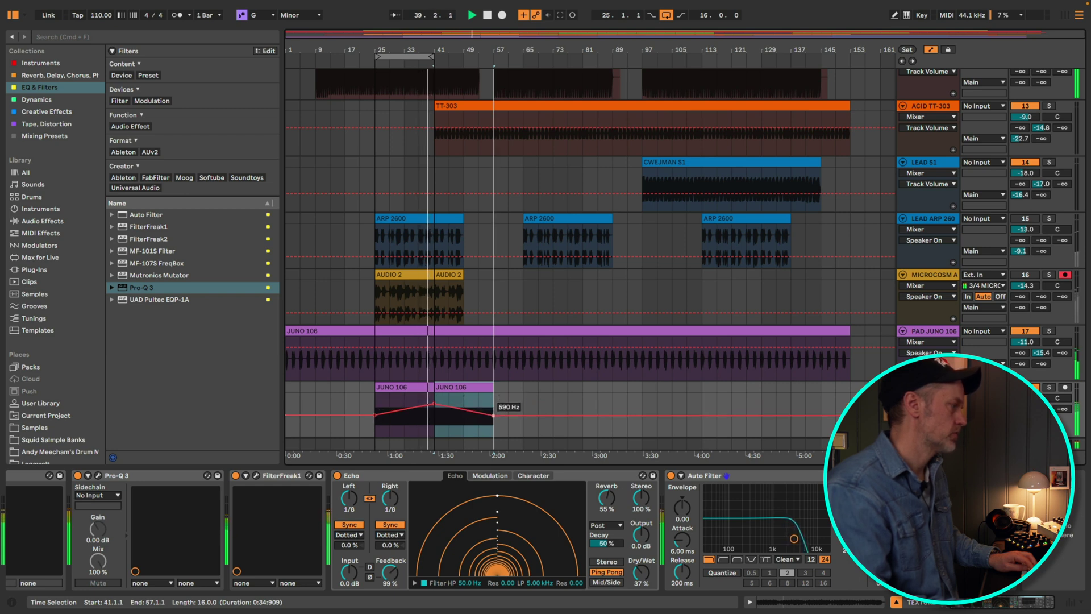
pyautogui.moveTo(493, 416); pyautogui.dragTo(493, 414)
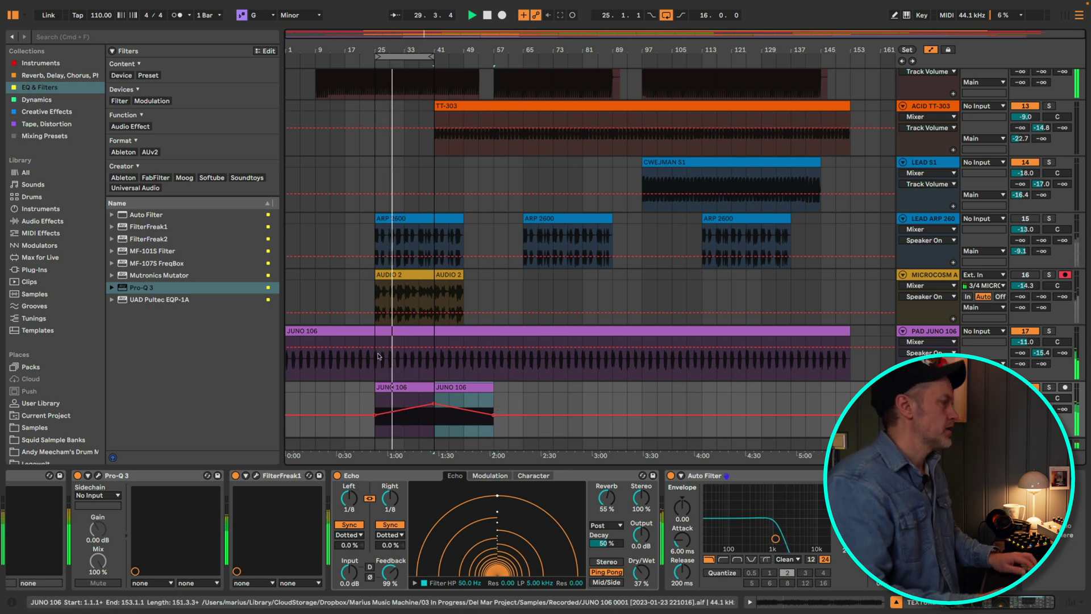
# Copy the pair of JUNO 106 texture clips with their cutoff automation to 1.1.1, and duplicate the pair until bar 97.
pyautogui.click(394, 387)
pyautogui.keyDown('shift'); pyautogui.click(475, 387); pyautogui.keyUp('shift')
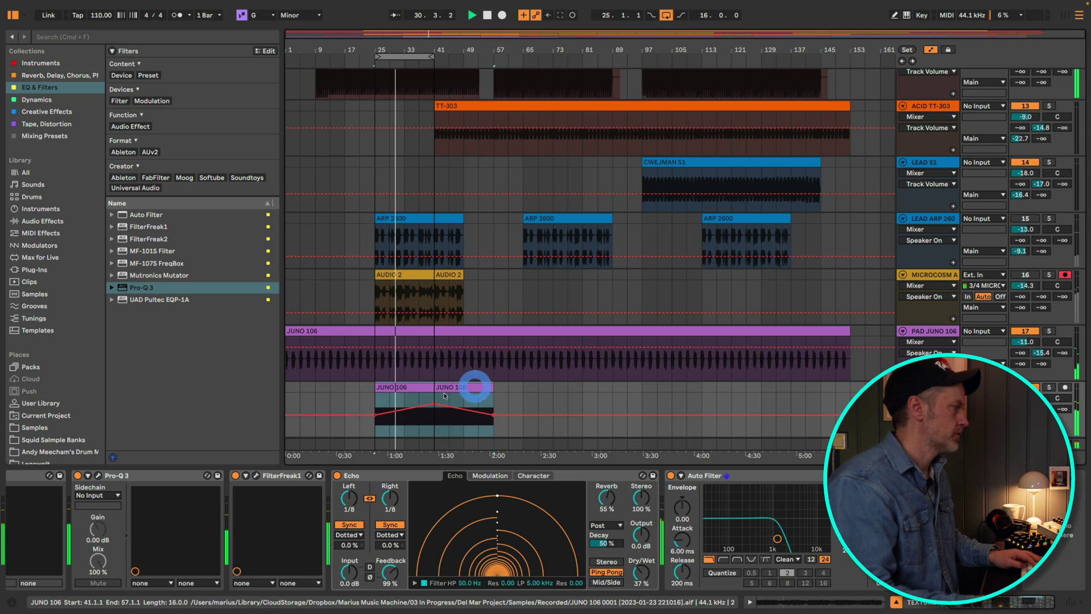
pyautogui.moveTo(401, 389); pyautogui.dragTo(314, 386)
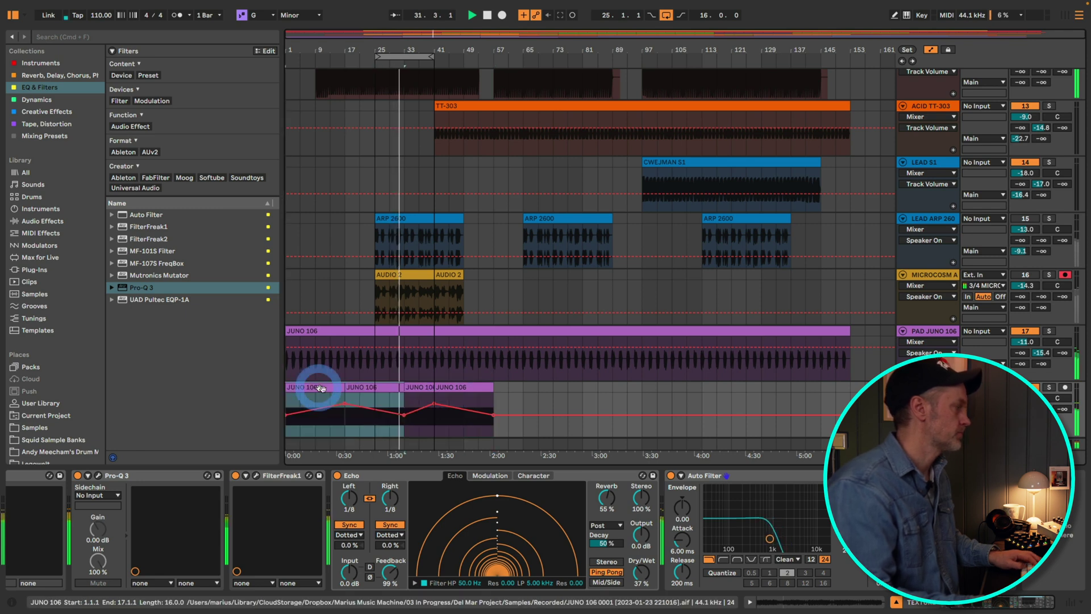
pyautogui.press('super+d')
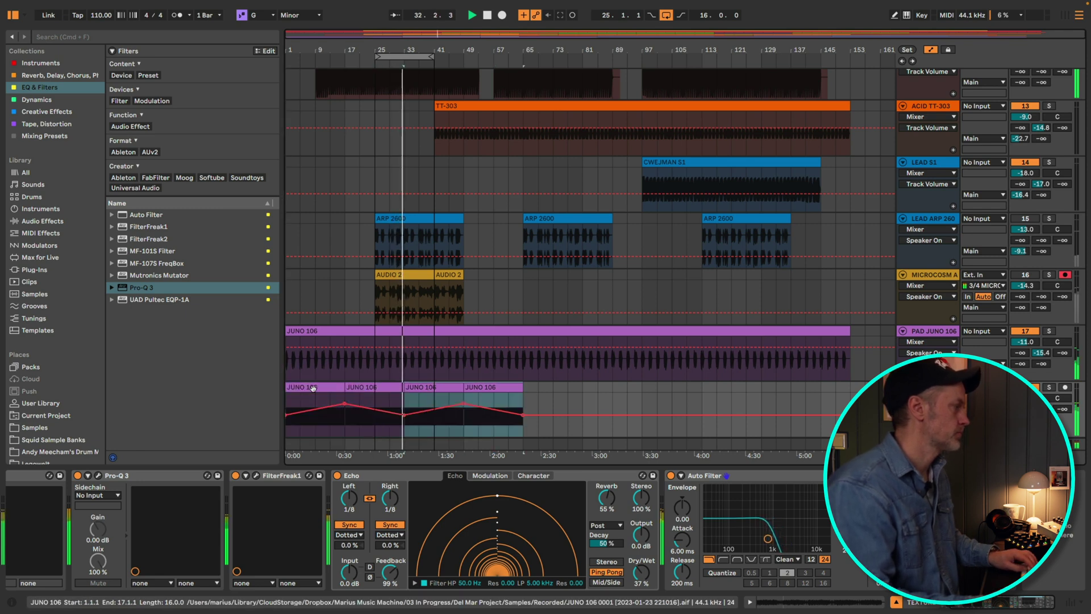
pyautogui.press('super+d')
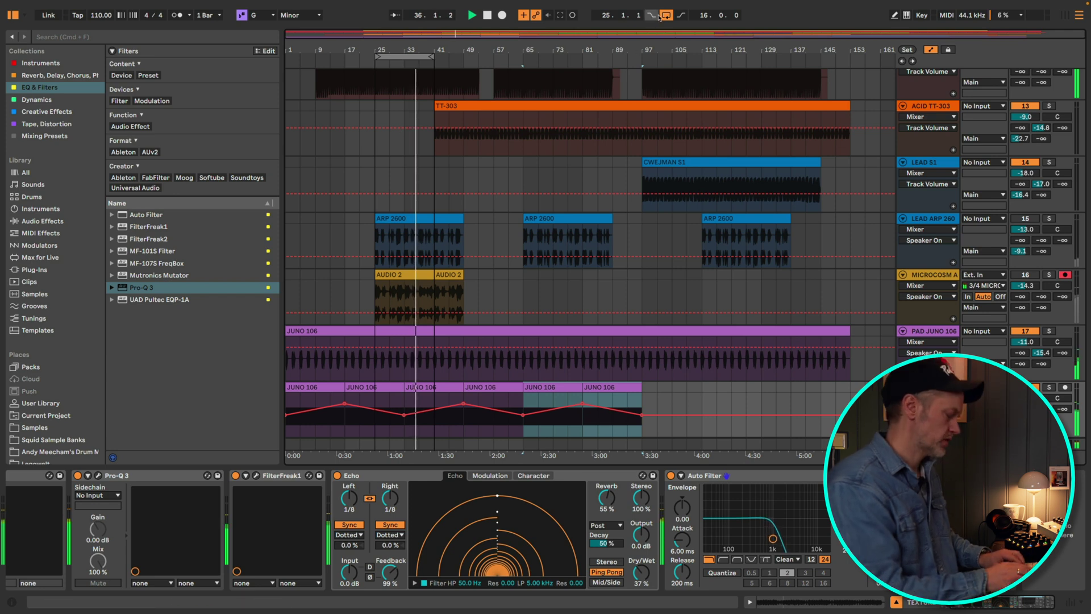
# Hide the browser and restart playback from 1.1.1 with arrangement looping switched off.
pyautogui.press('super+alt+b')
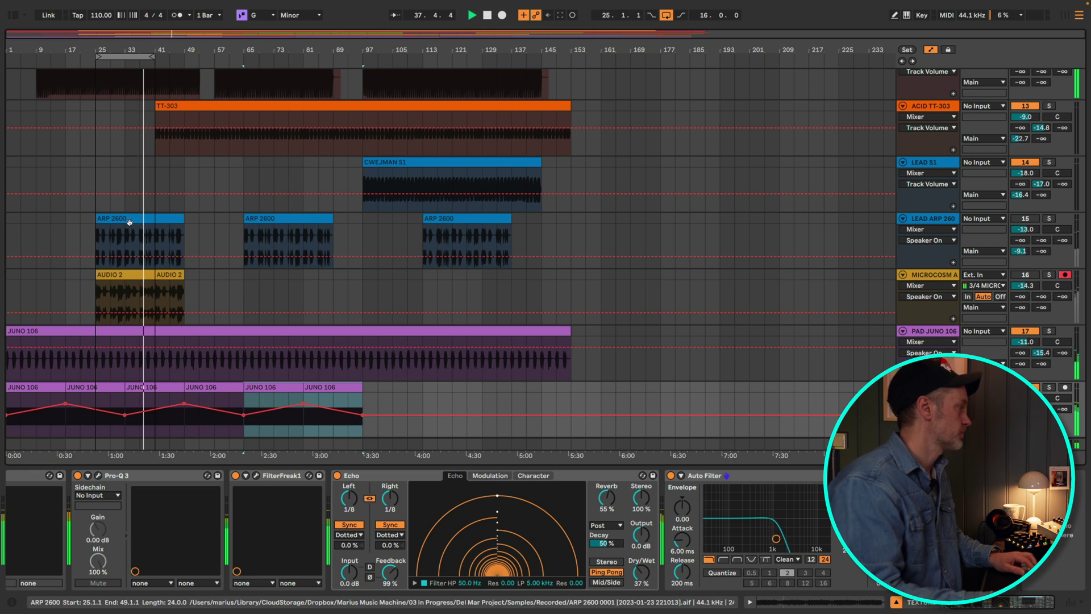
pyautogui.doubleClick(486, 17)
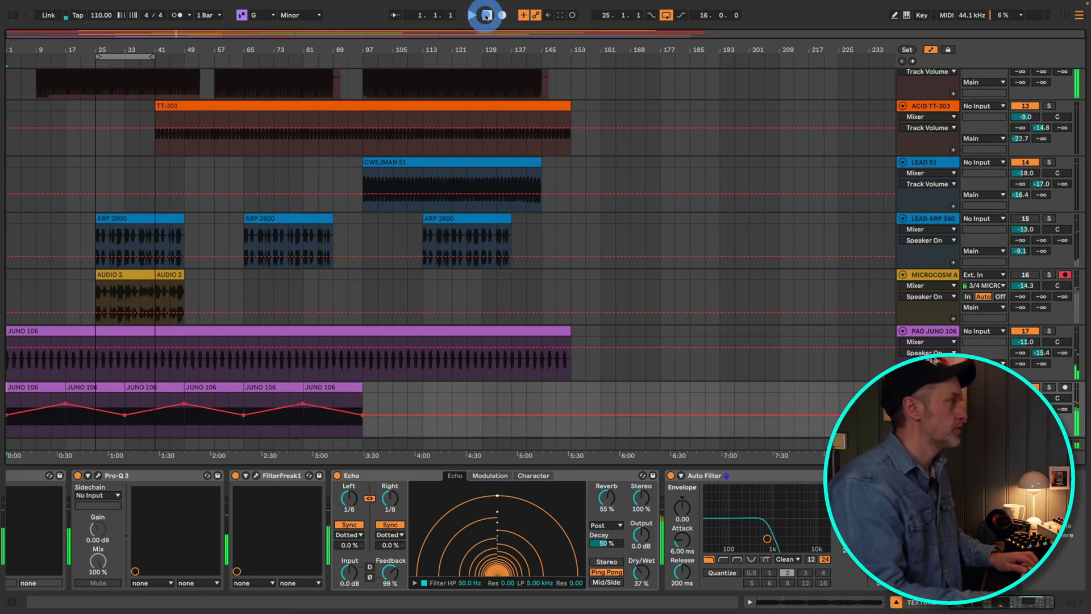
pyautogui.press('space')
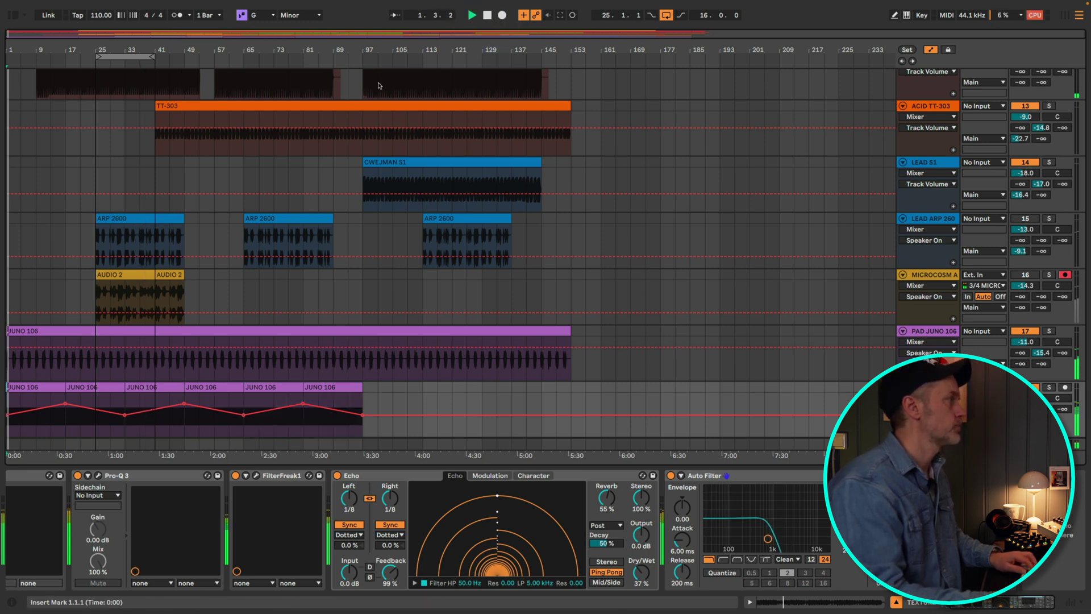
pyautogui.click(666, 15)
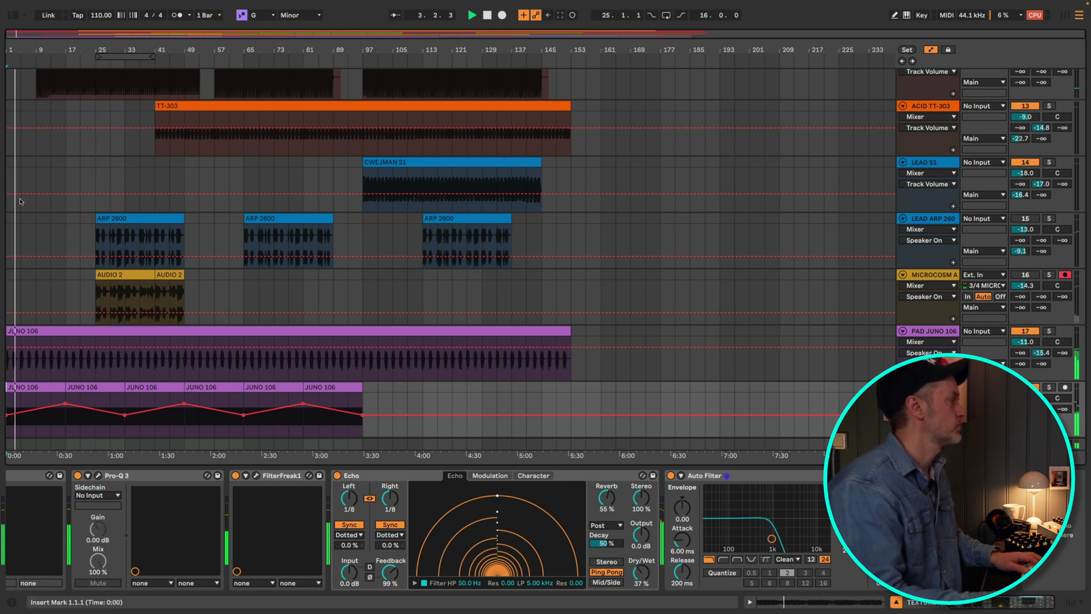
# Stop playback and shift the PAD JUNO 106 clip slightly earlier so it starts exactly at 1.1.1.
pyautogui.scroll(10, 24, 199)
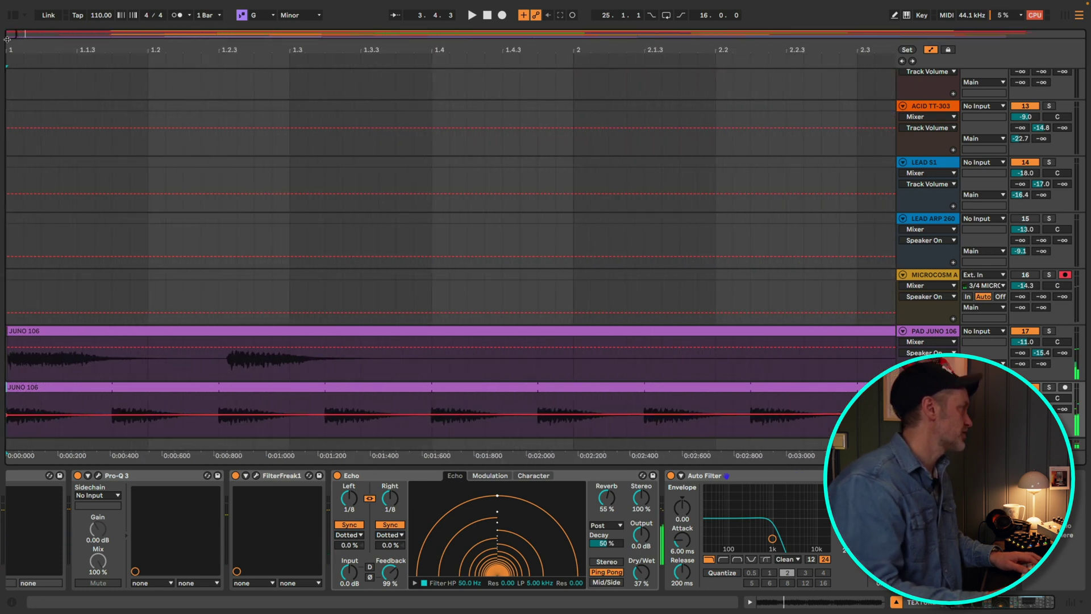
pyautogui.scroll(3, 24, 34)
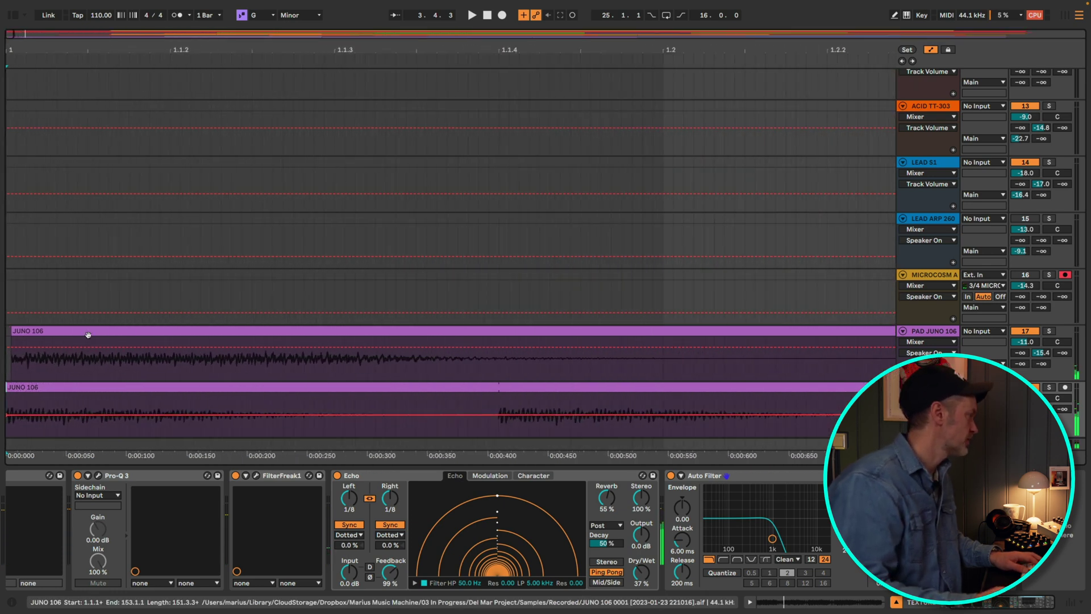
pyautogui.doubleClick(74, 359)
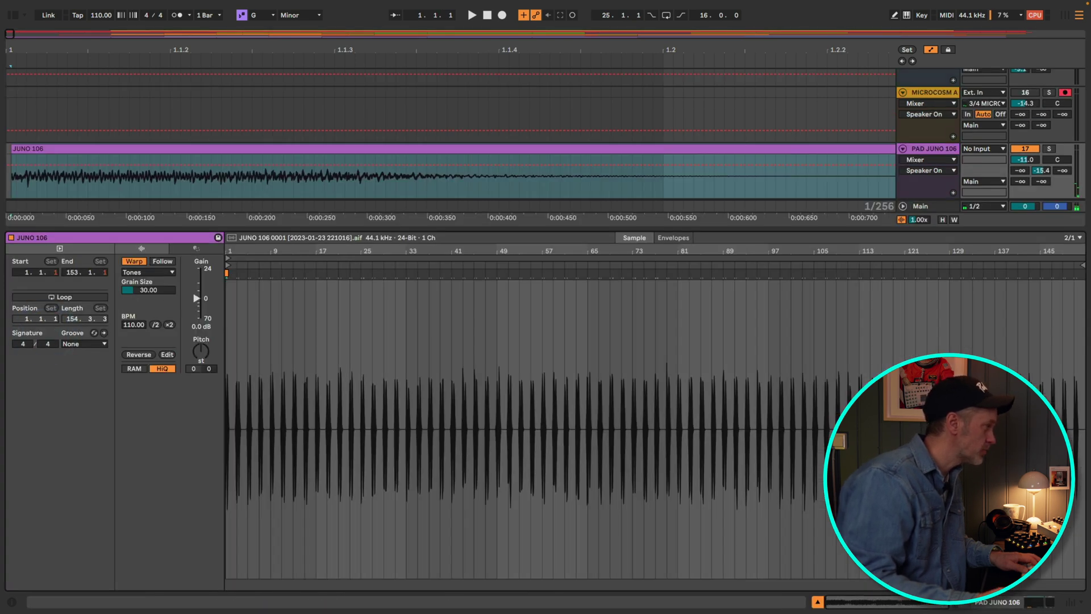
pyautogui.press('+')
pyautogui.press('+')
pyautogui.press('+')
pyautogui.press('+')
pyautogui.press('+')
pyautogui.press('+')
pyautogui.press('+')
pyautogui.press('+')
pyautogui.press('-')
pyautogui.press('-')
pyautogui.press('-')
pyautogui.press('-')
pyautogui.press('-')
pyautogui.press('-')
pyautogui.press('-')
pyautogui.press('-')
pyautogui.press('-')
pyautogui.press('-')
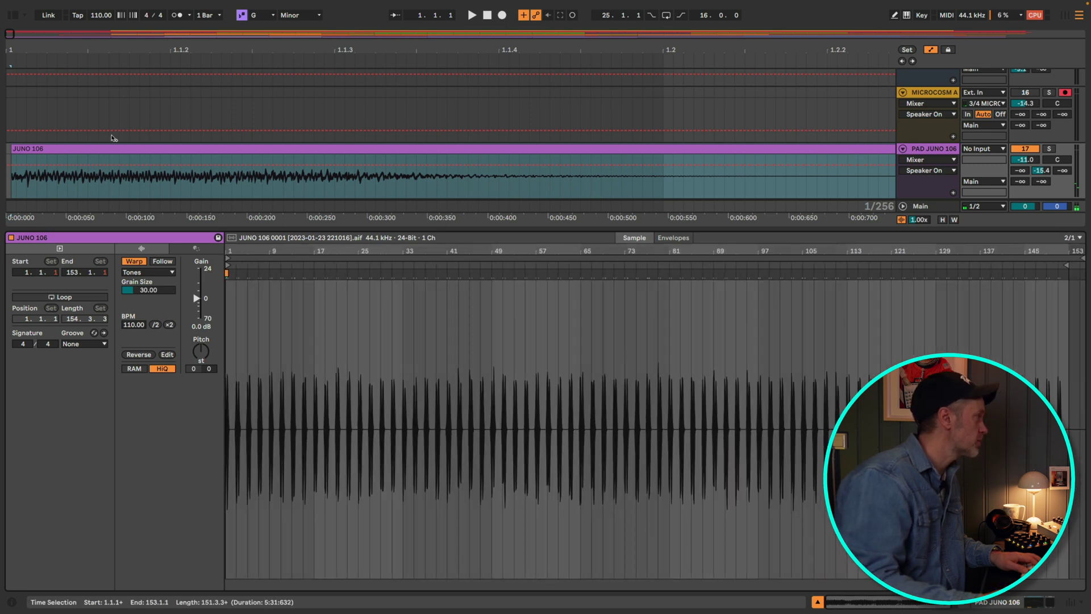
pyautogui.moveTo(8, 46); pyautogui.dragTo(63, 145)
# Examine how the PAD JUNO 106 chords line up with the grid around bar 5.
pyautogui.press('-')
pyautogui.press('-')
pyautogui.press('-')
pyautogui.press('-')
pyautogui.press('-')
pyautogui.press('-')
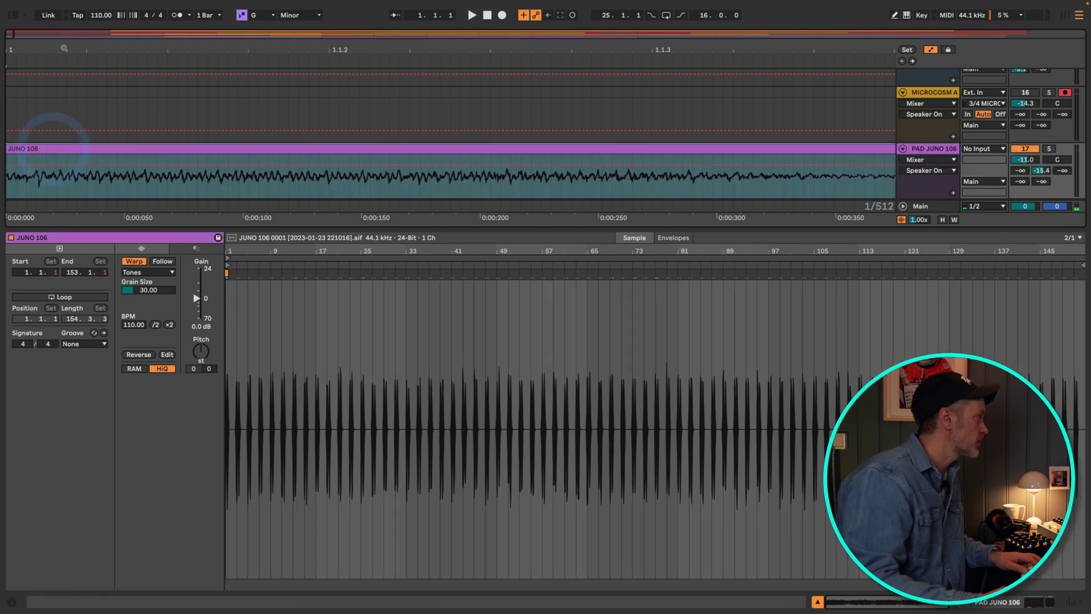
pyautogui.press('-')
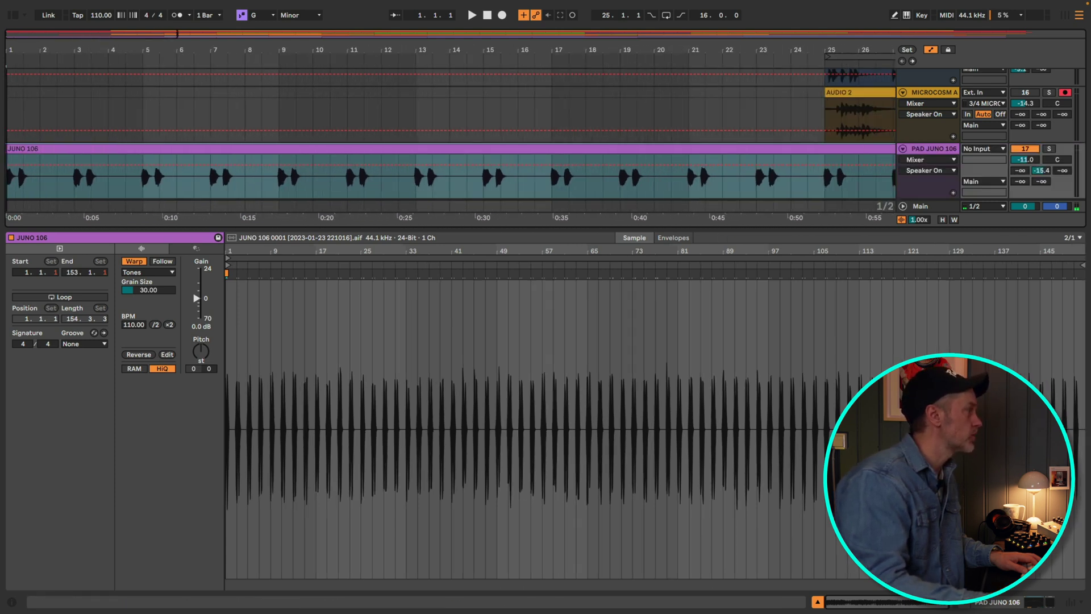
pyautogui.press('+')
pyautogui.press('+')
pyautogui.press('+')
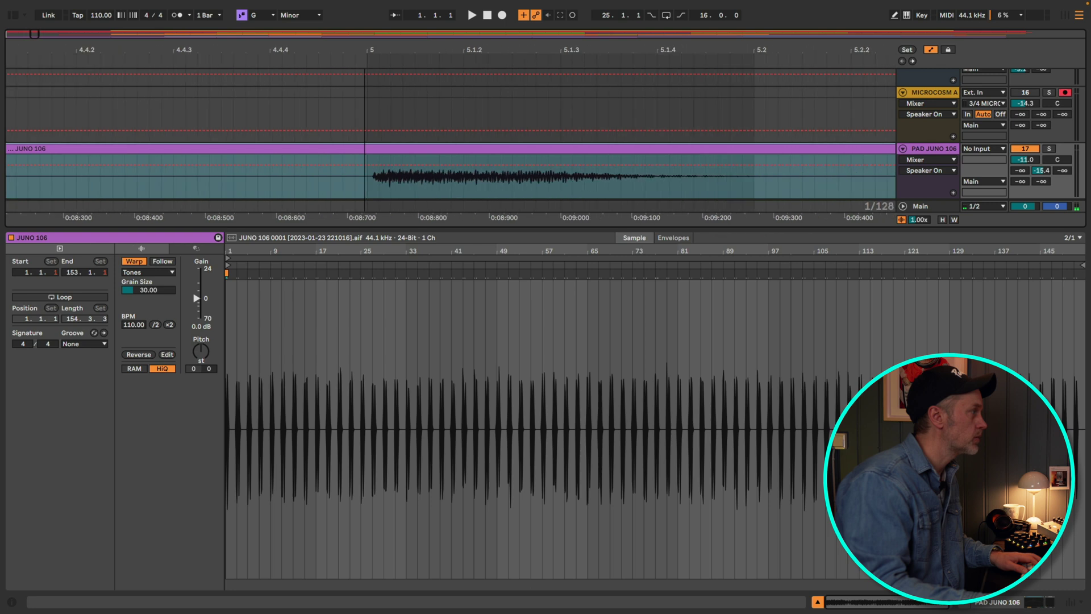
pyautogui.press('-')
pyautogui.press('-')
pyautogui.moveTo(365, 47); pyautogui.dragTo(117, 47)
pyautogui.press('super+alt+4')
pyautogui.press('super+alt+4')
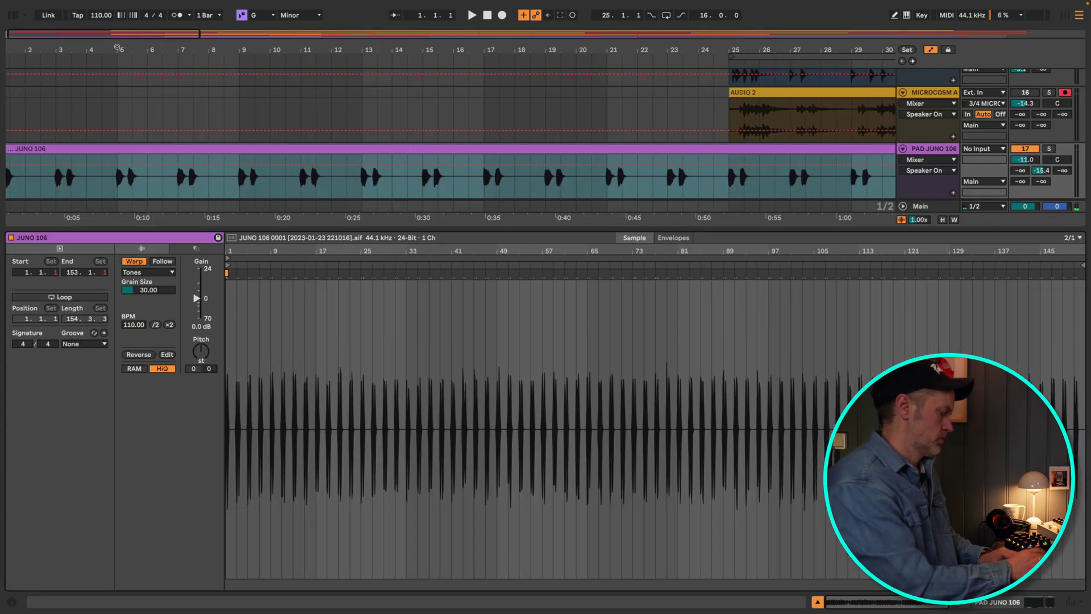
# Hide the sample editor and play the arrangement from 1.1.1 to hear the pad and texture together.
pyautogui.press('super+alt+3')
pyautogui.press('space')
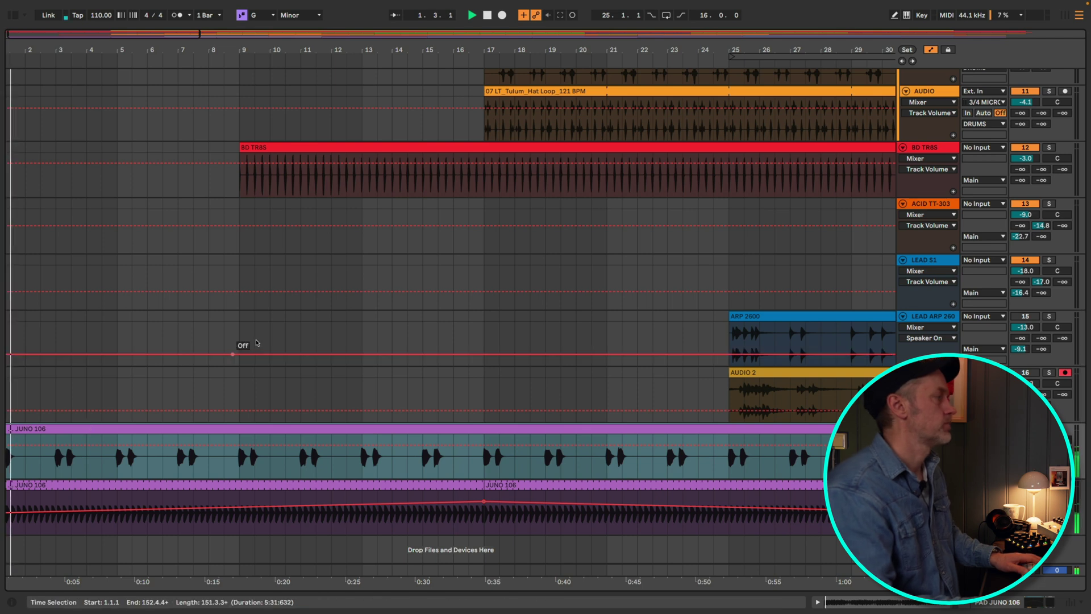
pyautogui.press('-')
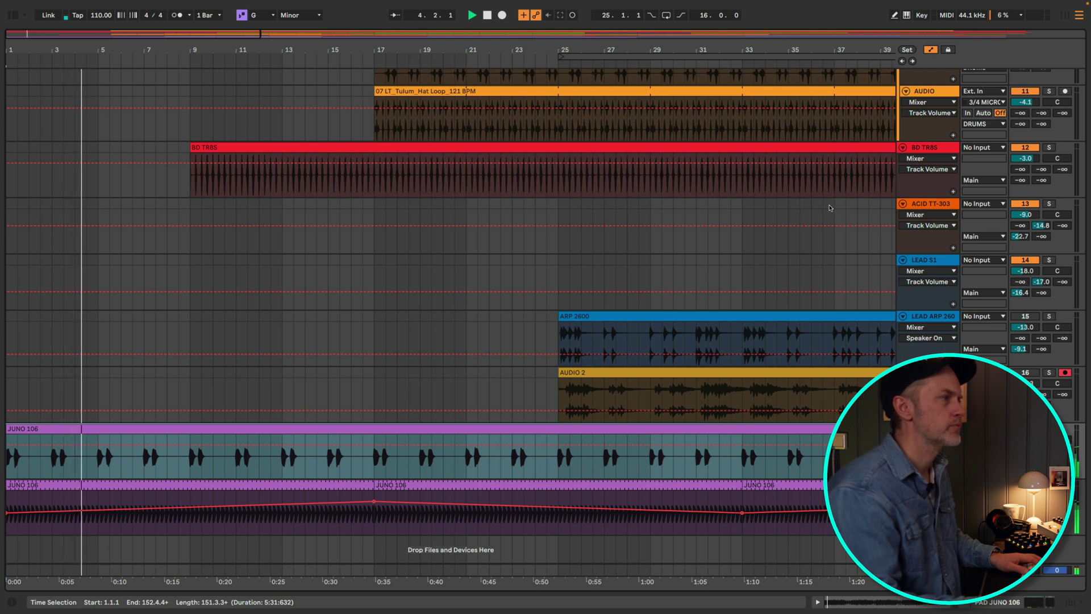
# Unfold the NOT IN USE group and stop playback to check which tracks it contains.
pyautogui.scroll(6, 828, 204)
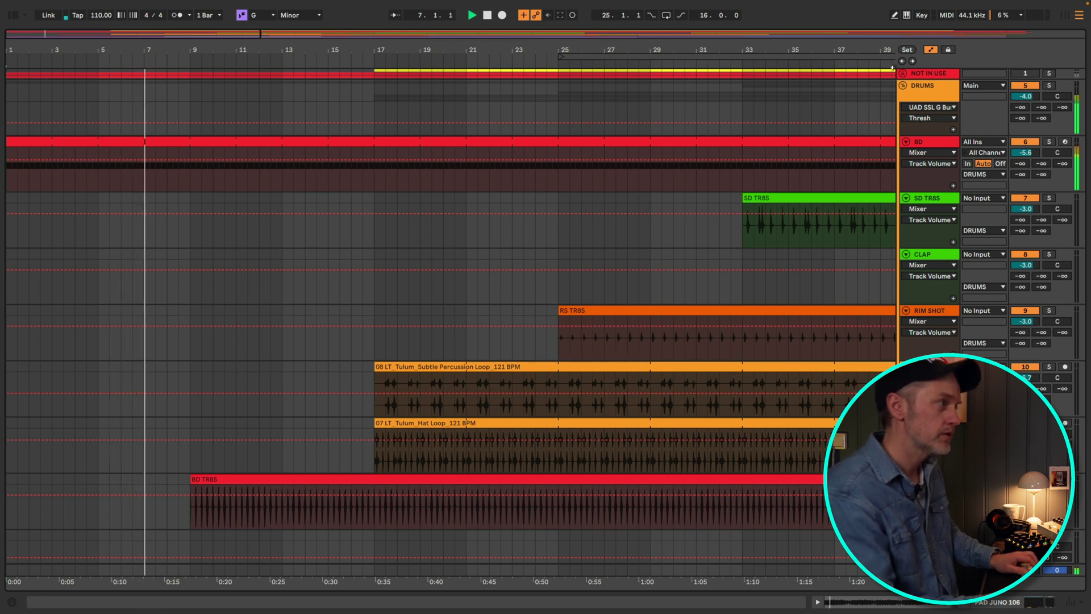
pyautogui.click(904, 74)
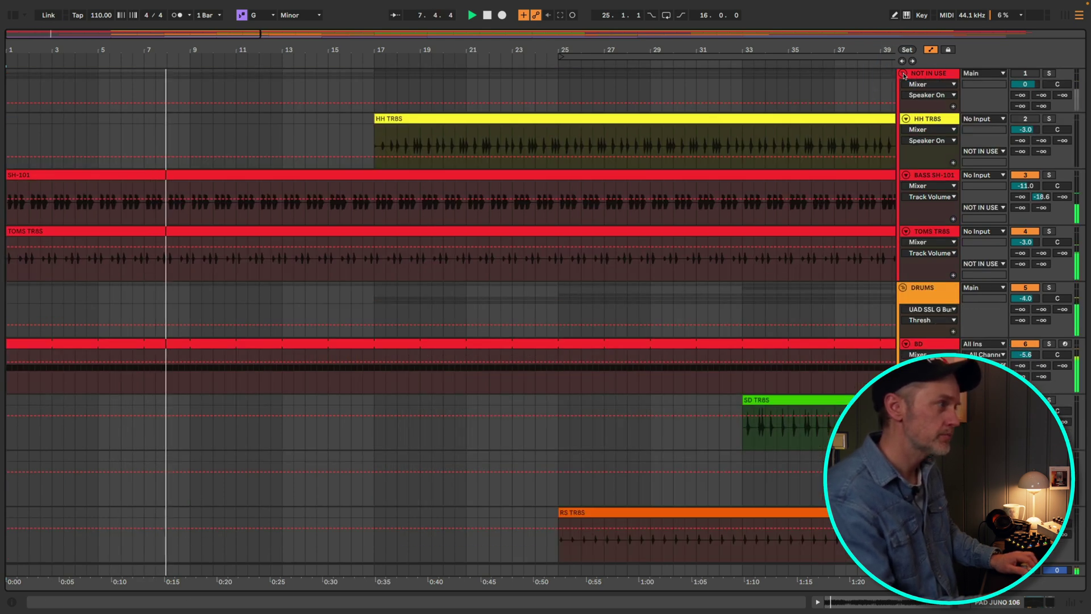
pyautogui.press('space')
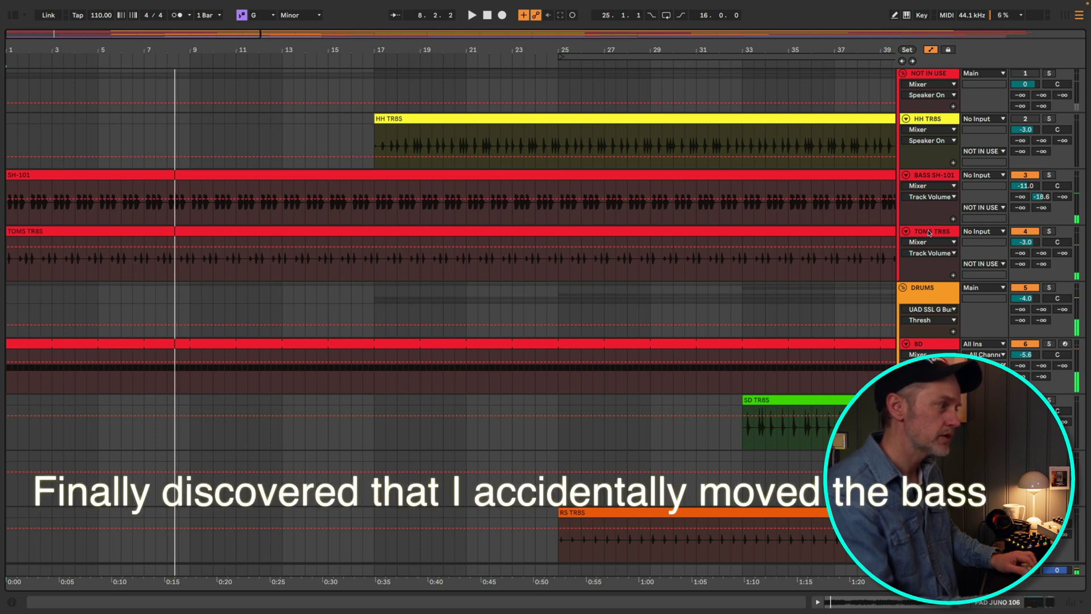
# Move the BASS SH-101 track out of the NOT IN USE group to directly above ACID TT-303.
pyautogui.scroll(-3, 937, 185)
pyautogui.click(929, 74)
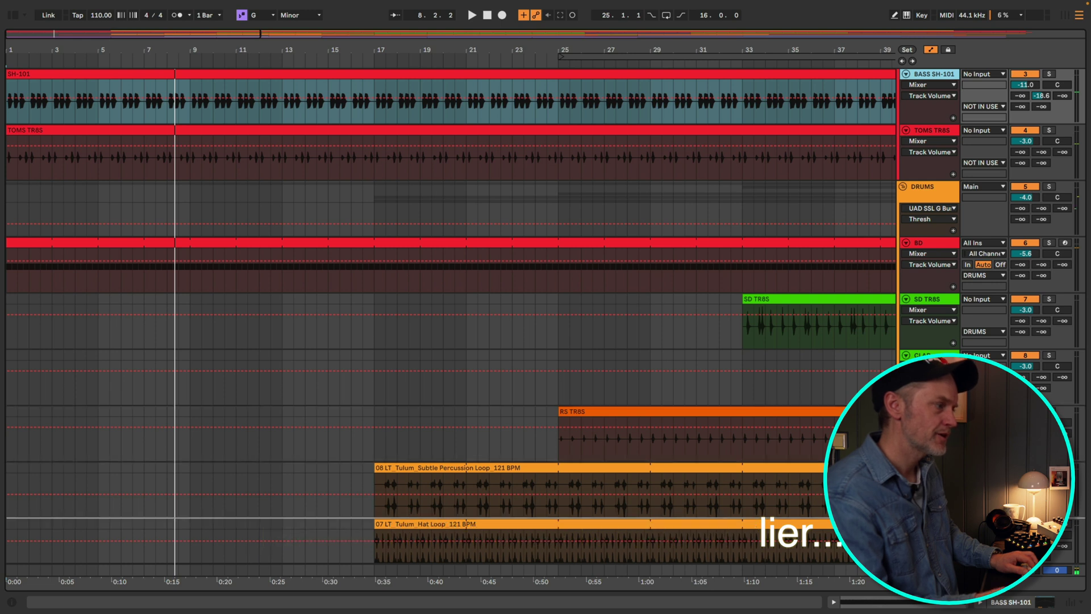
pyautogui.scroll(-1, 545, 315)
pyautogui.scroll(-5, 449, 315)
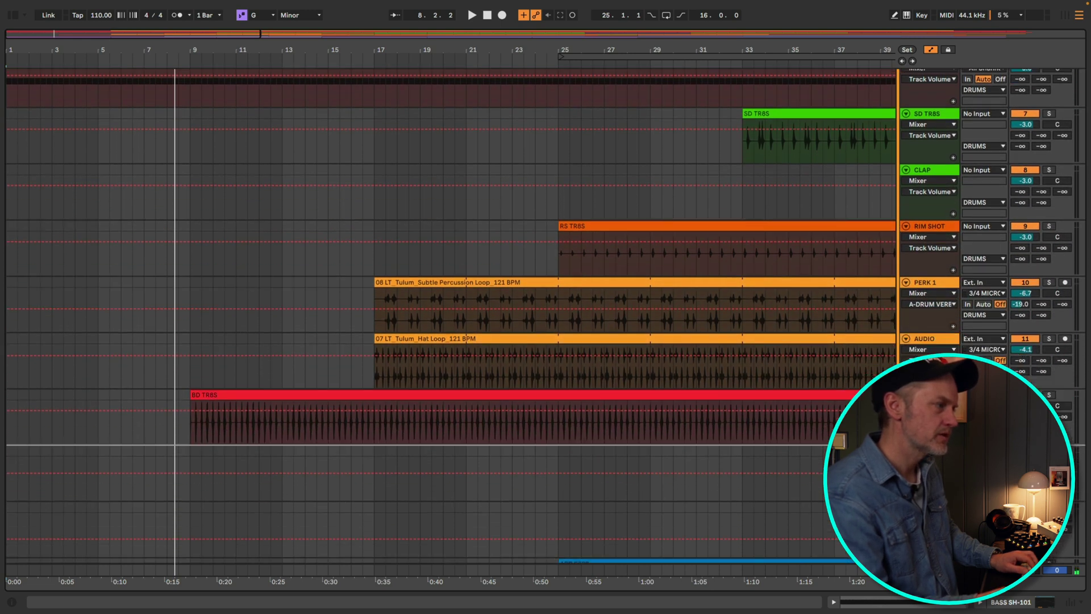
# Move the BD TR8S track into the NOT IN USE group above TOMS TR8S and fold the group.
pyautogui.moveTo(927, 445); pyautogui.dragTo(927, 129)
pyautogui.scroll(2, 929, 136)
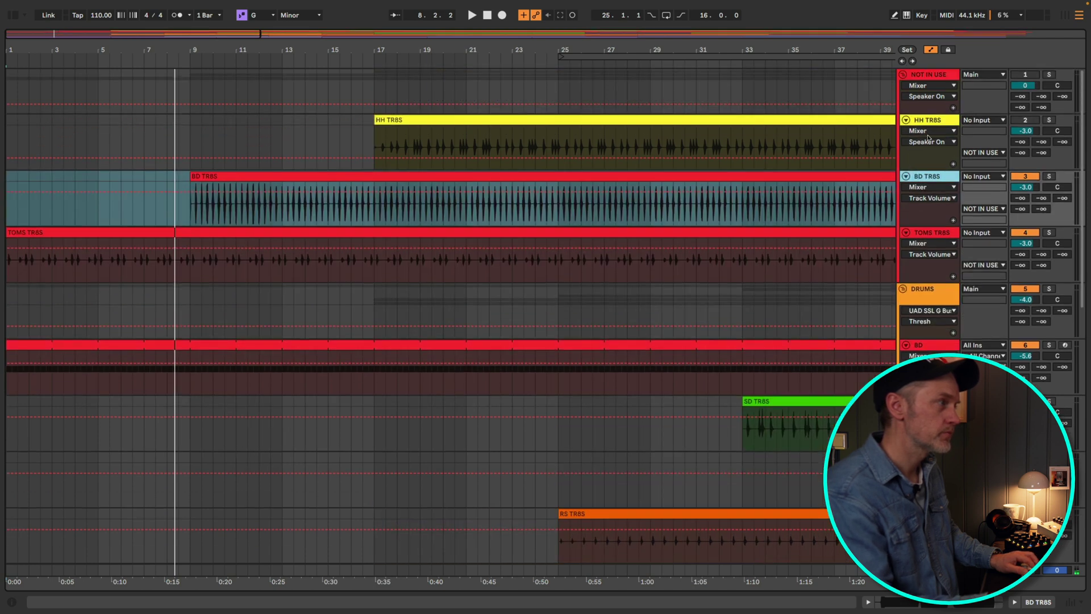
pyautogui.click(904, 75)
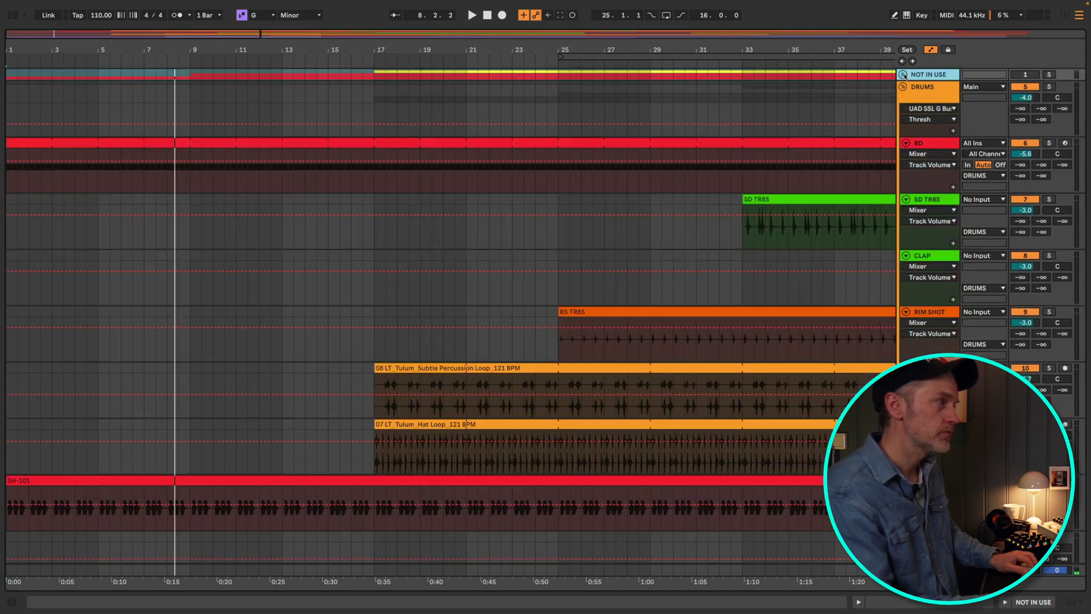
# Play the whole arrangement from 1.1.1 to check the bass, pad and texture together.
pyautogui.doubleClick(247, 50)
pyautogui.press('space')
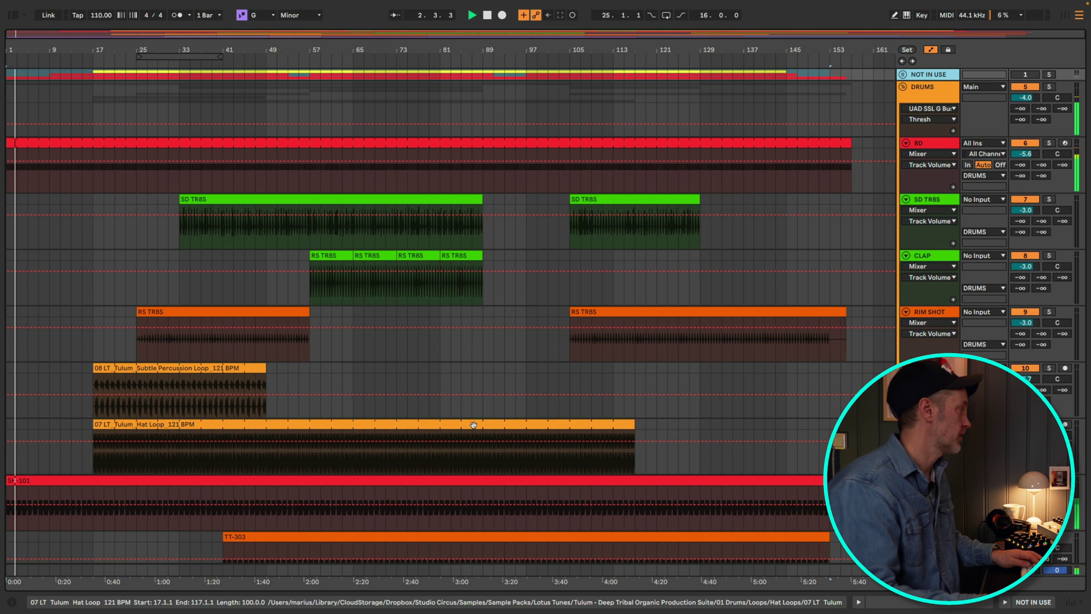
pyautogui.scroll(-5, 141, 379)
pyautogui.scroll(-8, 141, 379)
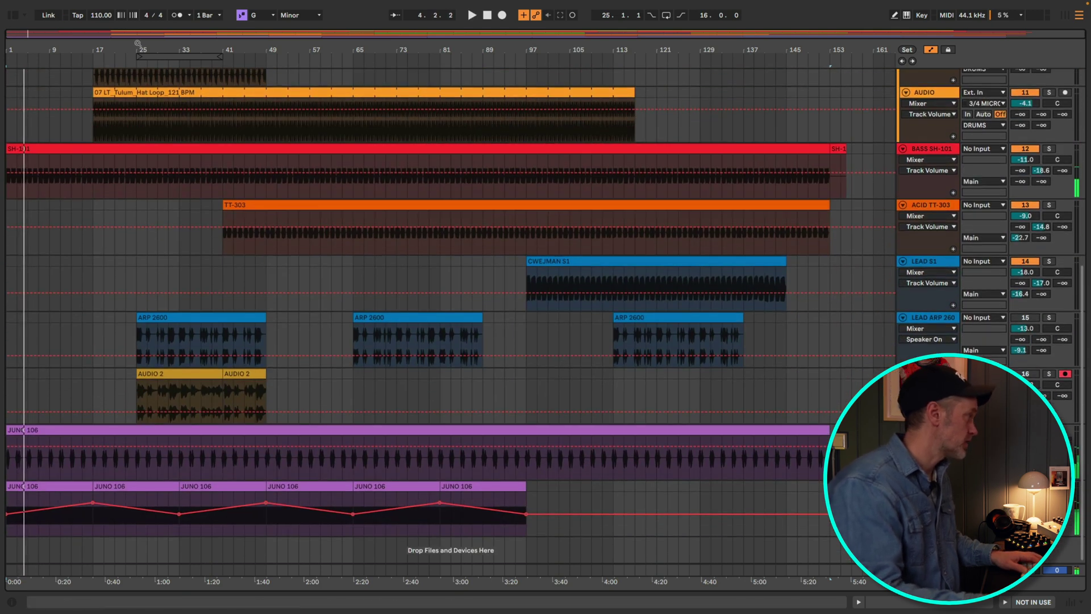
# Examine how the bass, acid, lead and pad clips line up with the grid around bars 25, 41 and 1.
pyautogui.scroll(10, 138, 68)
pyautogui.scroll(5, 138, 68)
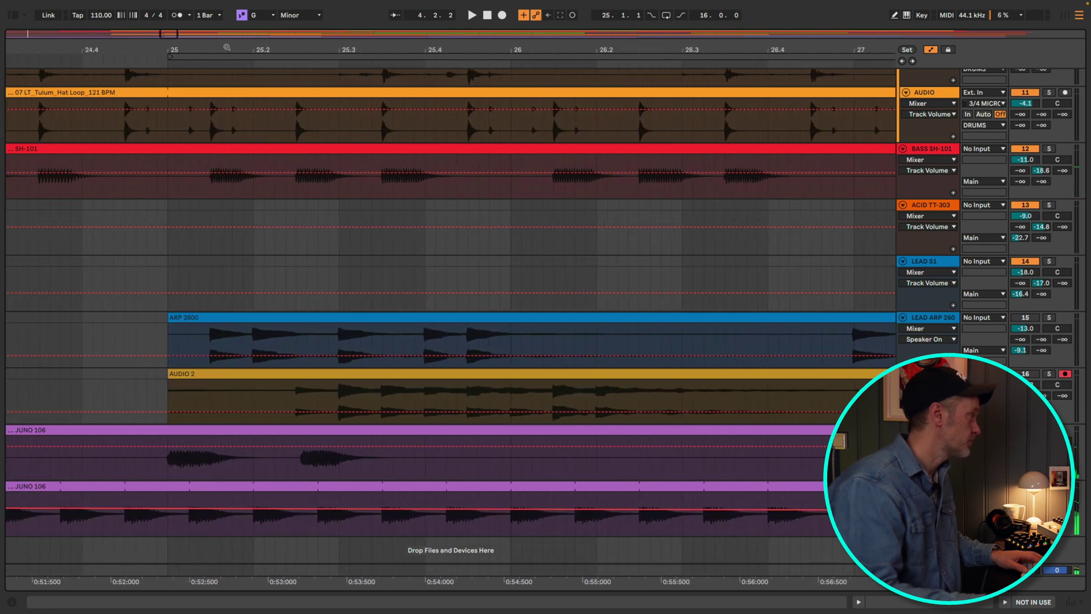
pyautogui.scroll(4, 220, 53)
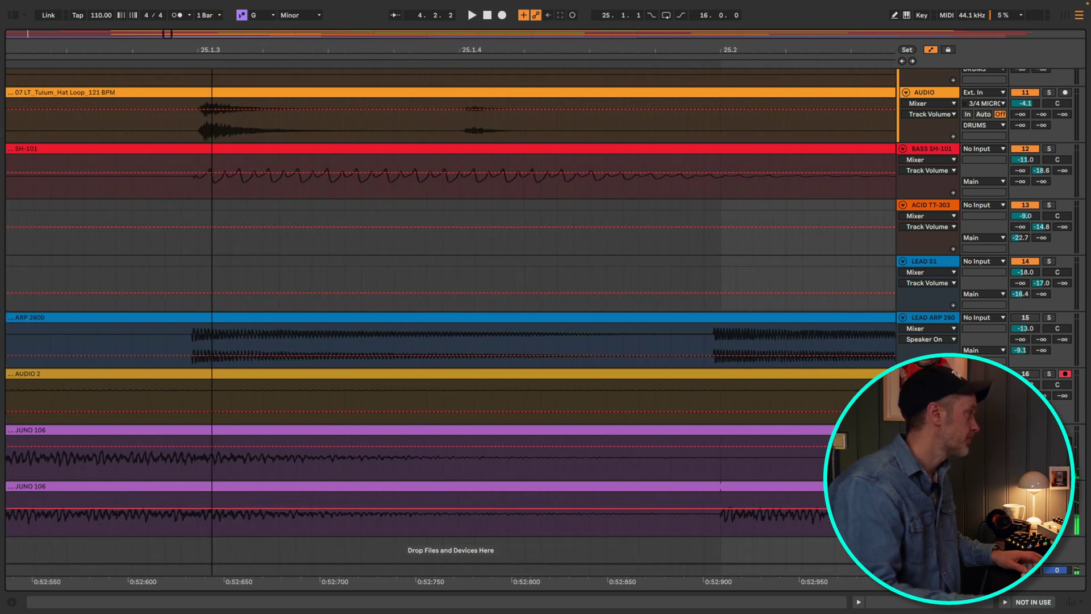
pyautogui.scroll(-6, 220, 52)
pyautogui.scroll(-10, 257, 49)
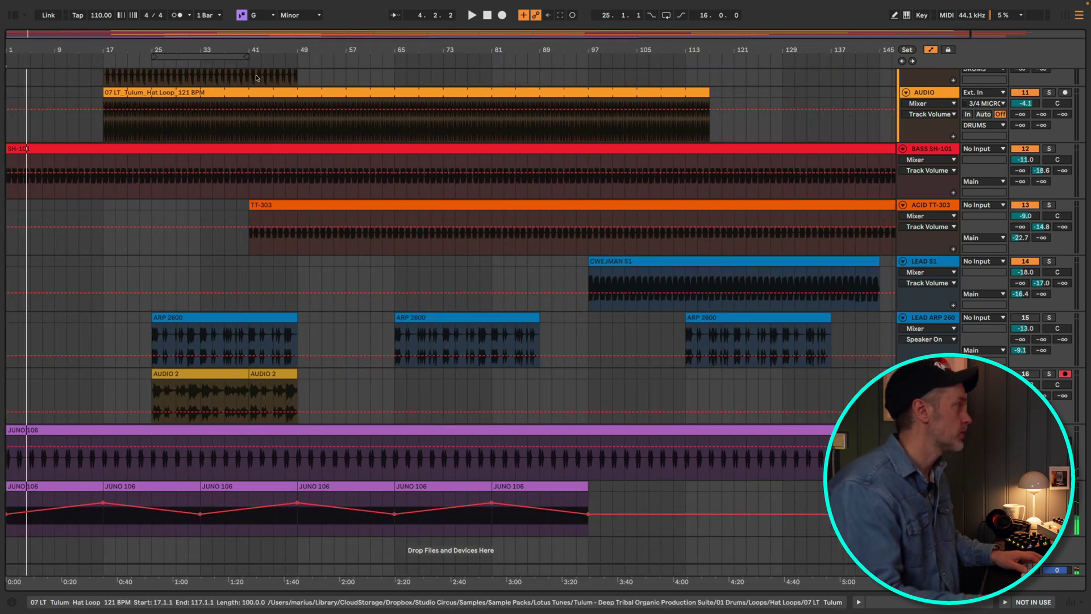
pyautogui.scroll(10, 249, 45)
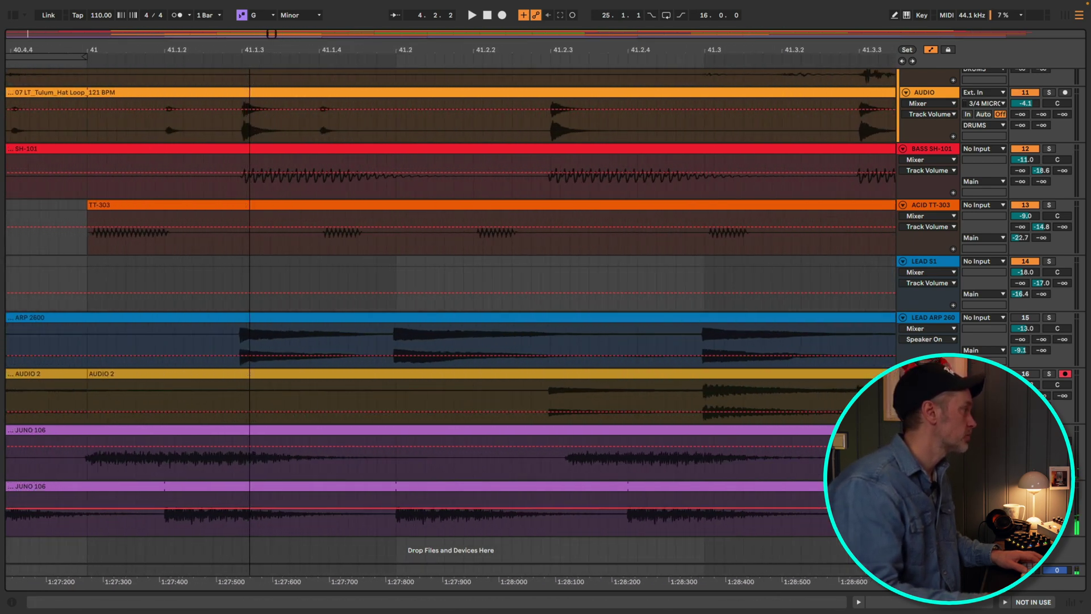
pyautogui.scroll(-10, 217, 53)
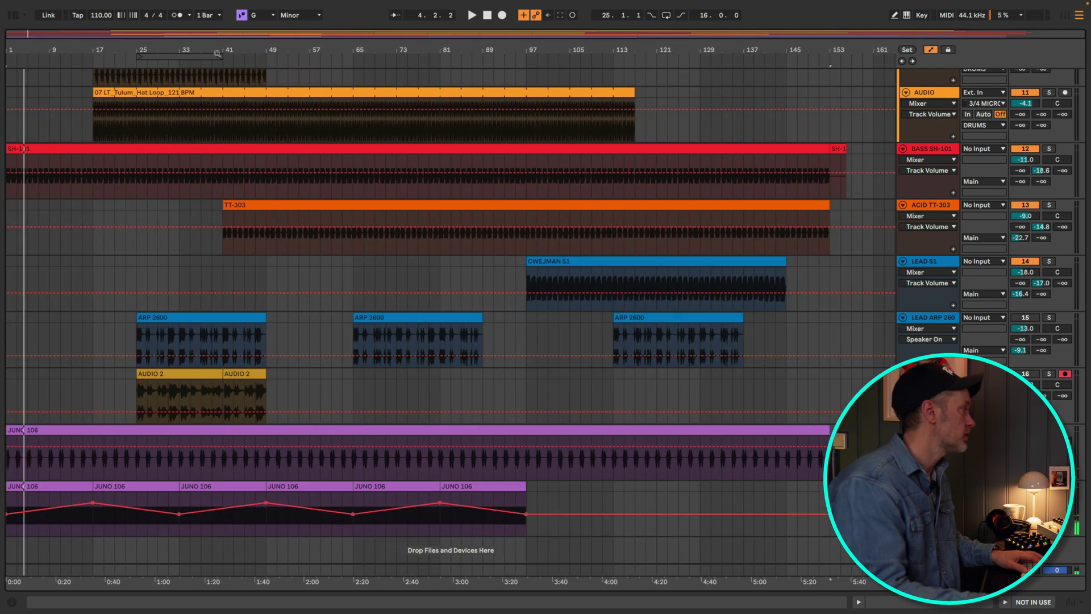
pyautogui.scroll(15, 12, 49)
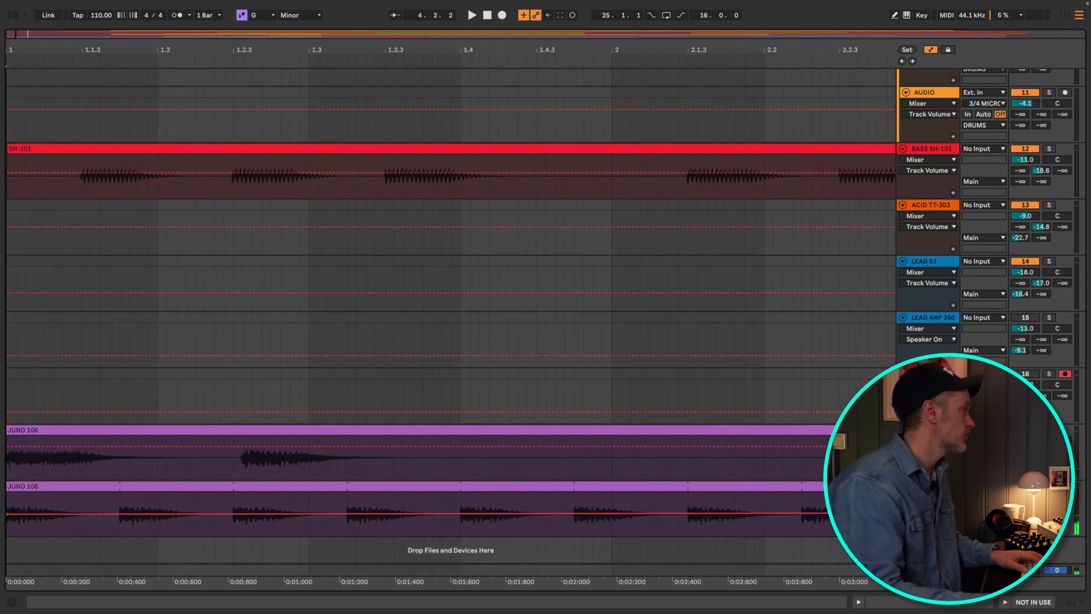
pyautogui.scroll(-5, 11, 49)
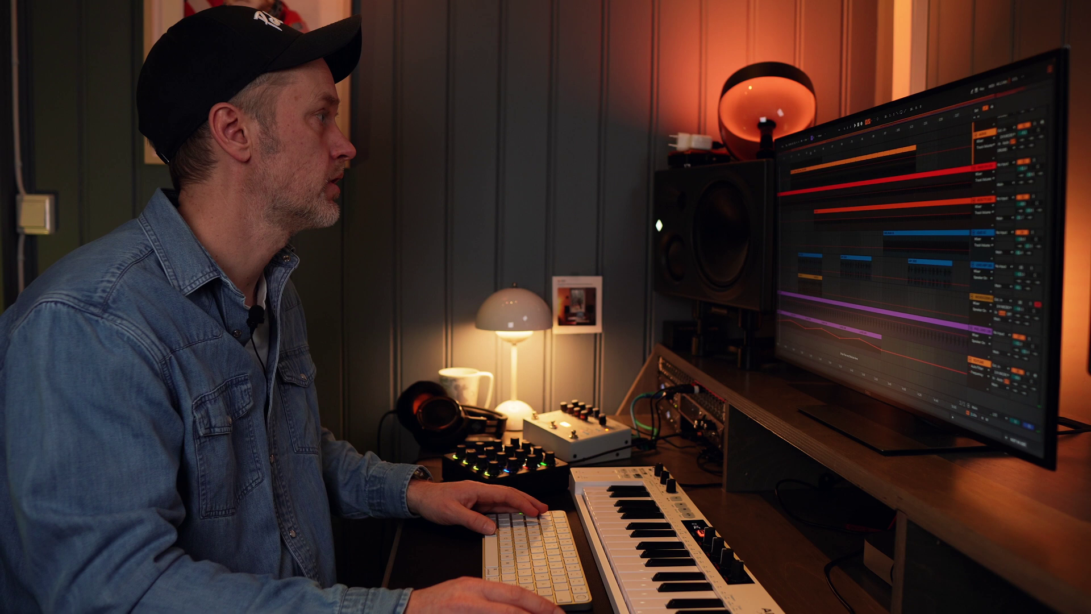
pyautogui.press('-')
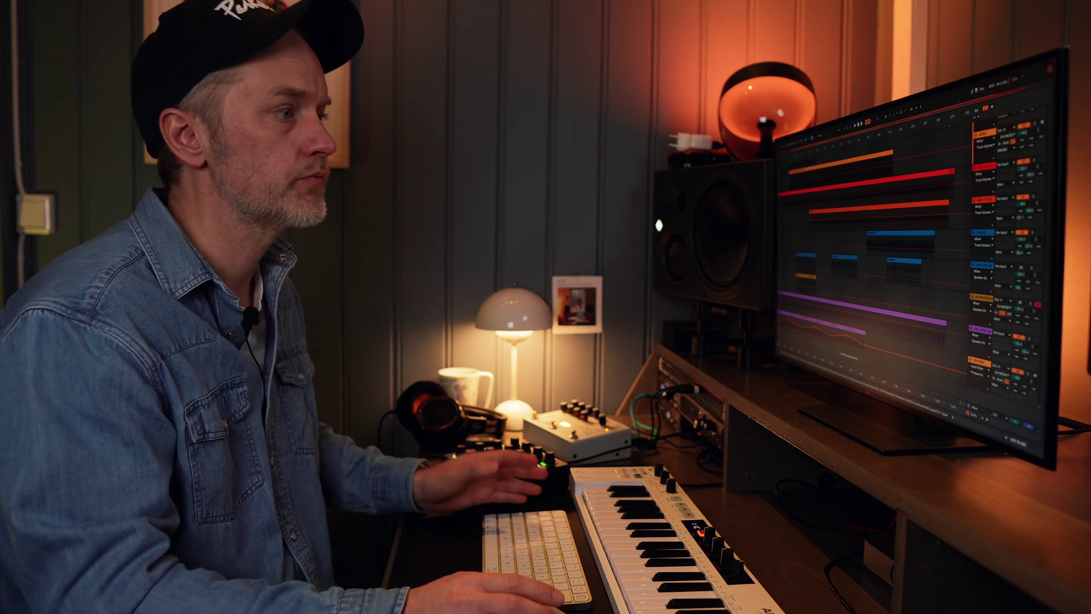
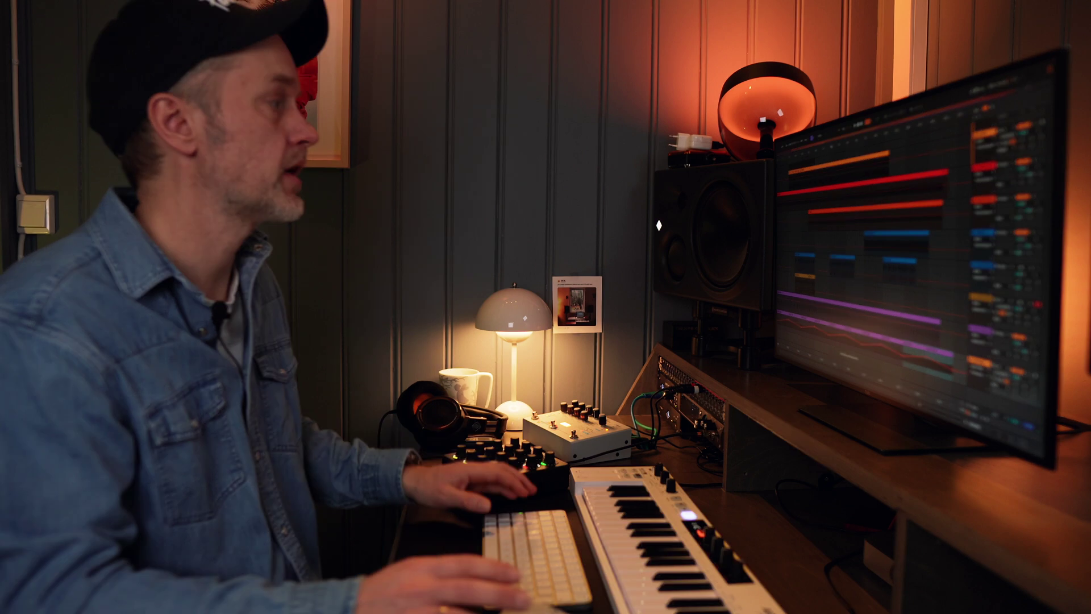
pyautogui.scroll(-10, 910, 256)
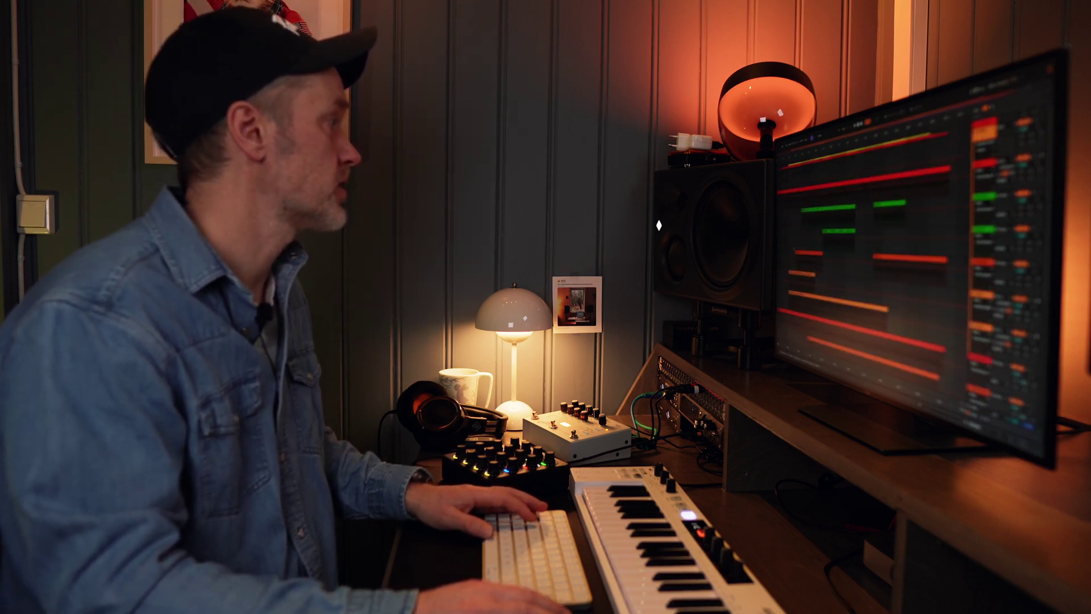
pyautogui.scroll(1, 909, 255)
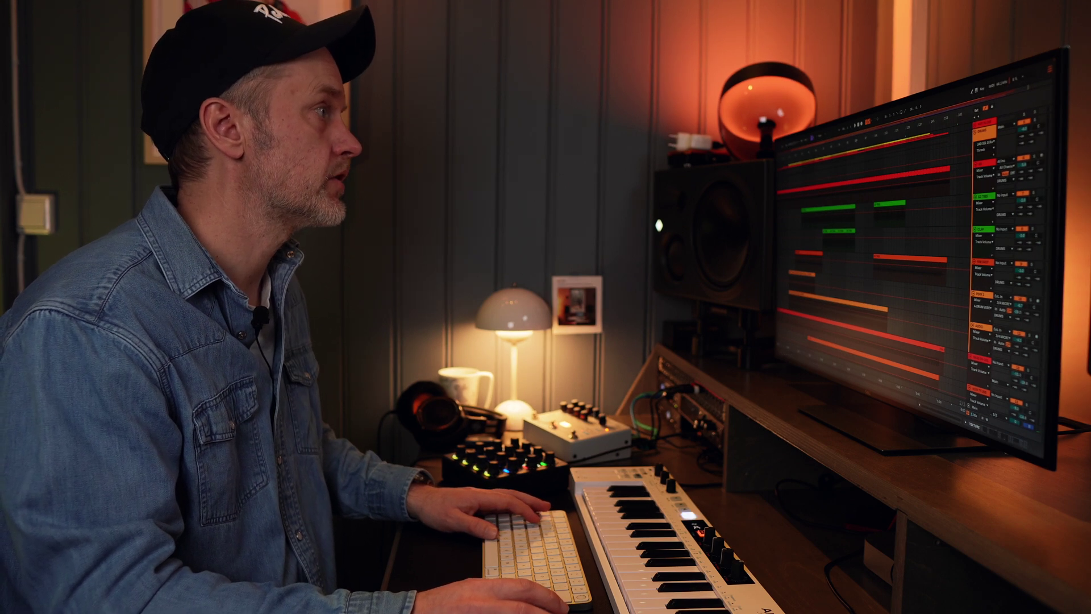
# Copy the two AUDIO 2 clips at bar 25 to bars 65 and 113, beneath the other ARP 2600 clips.
pyautogui.scroll(-10, 910, 256)
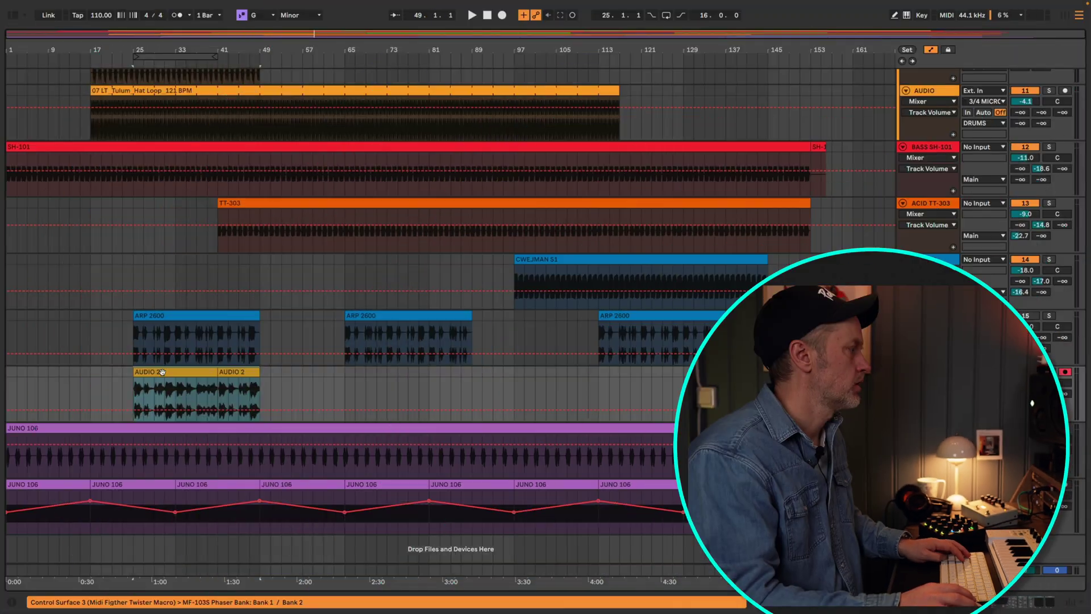
pyautogui.click(333, 376)
pyautogui.moveTo(333, 376); pyautogui.dragTo(626, 374)
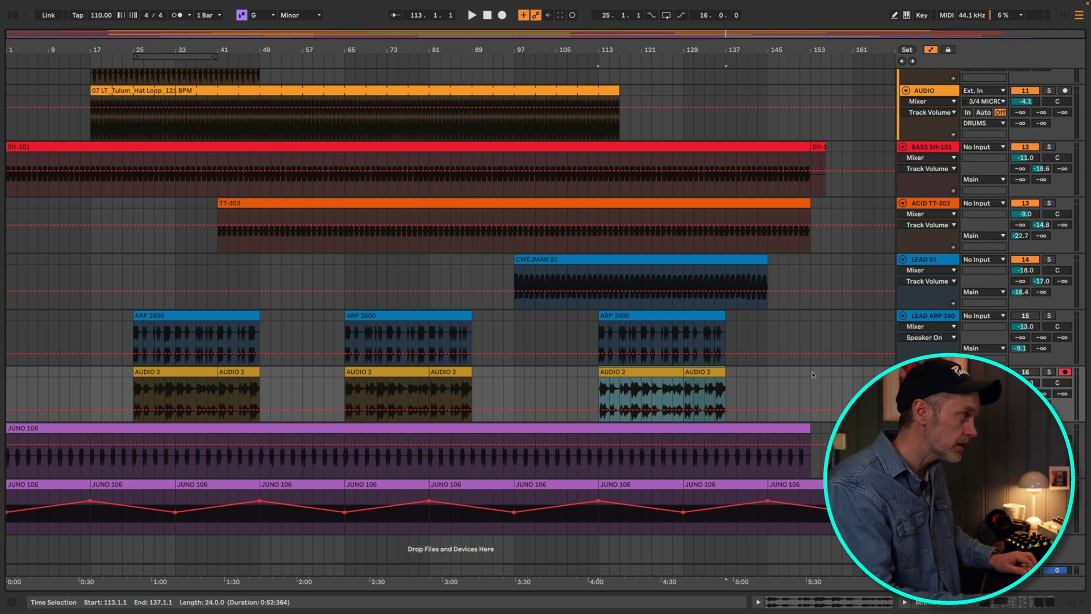
# Switch to Trello and tick off "Run main melody through Microcosm" in the Del Mar checklist.
pyautogui.press('super+Tab')
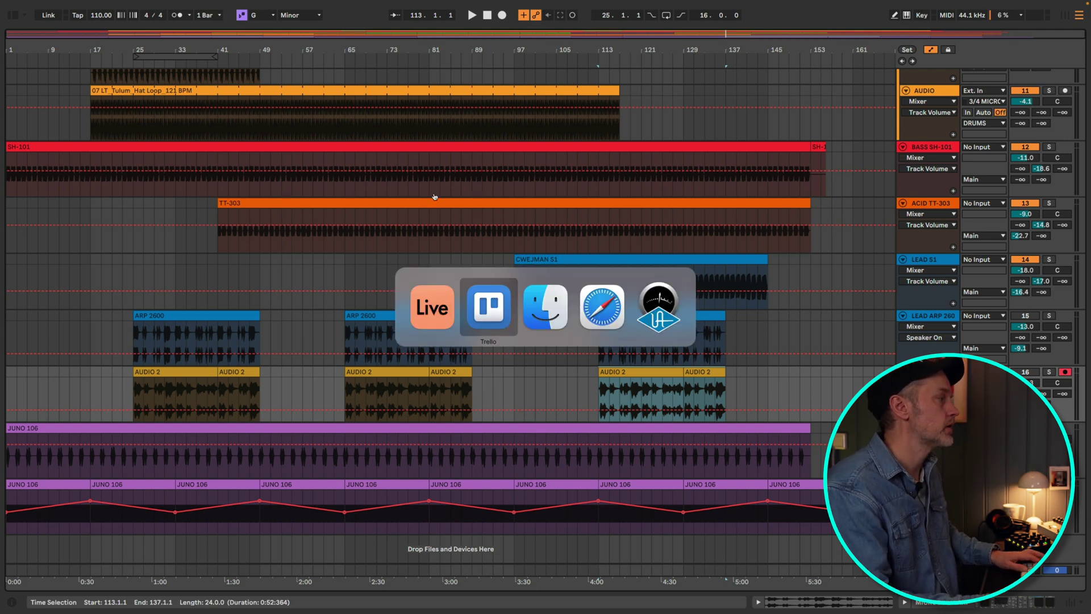
pyautogui.press('Tab')
pyautogui.press('super+Tab')
pyautogui.press('Tab')
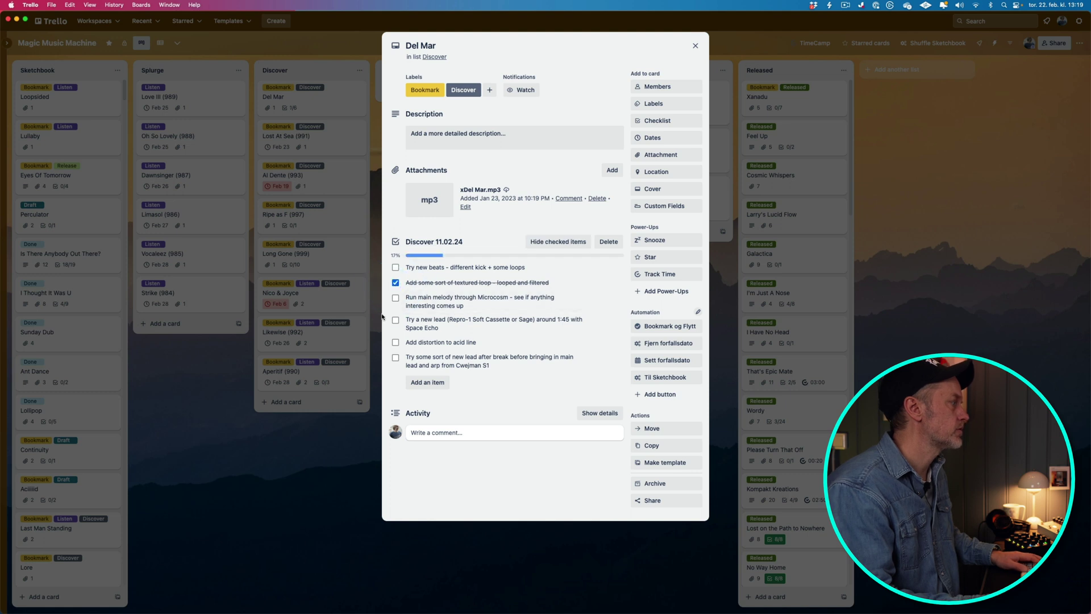
pyautogui.click(395, 298)
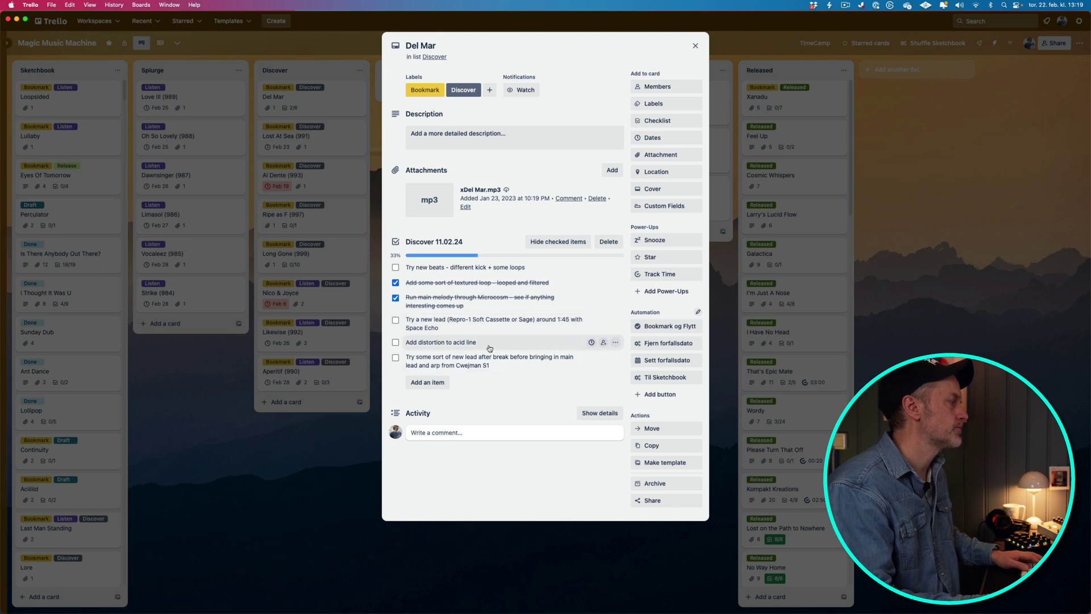
# Switch back to Live, add the Soundtoys Decapitator to the ACID TT-303 track and move its window clear of that track.
pyautogui.press('super+Tab')
pyautogui.press('super+Tab')
pyautogui.press('Tab')
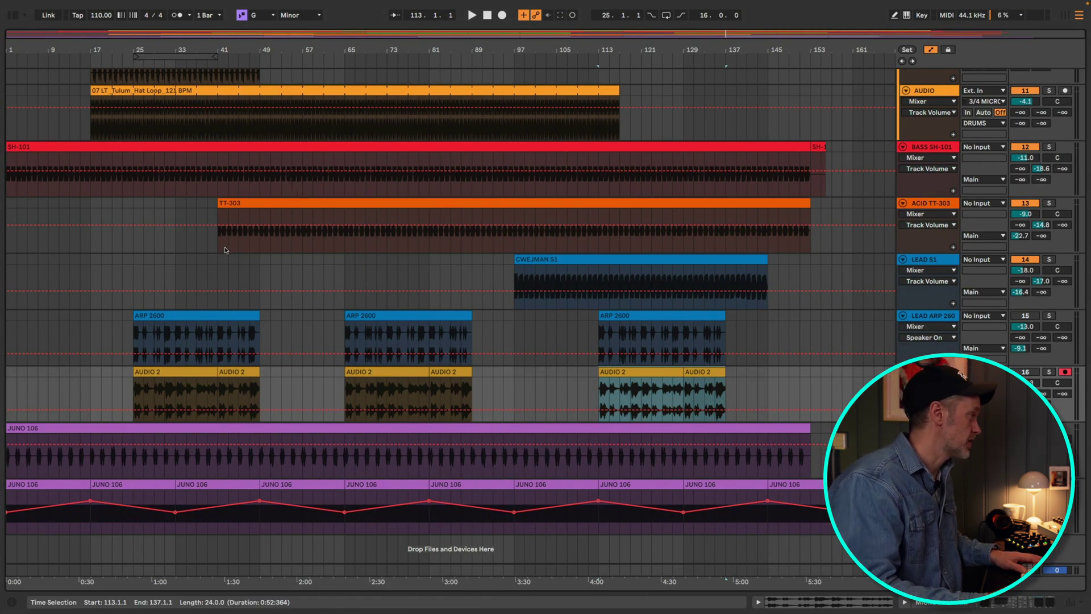
pyautogui.click(216, 245)
pyautogui.click(136, 261)
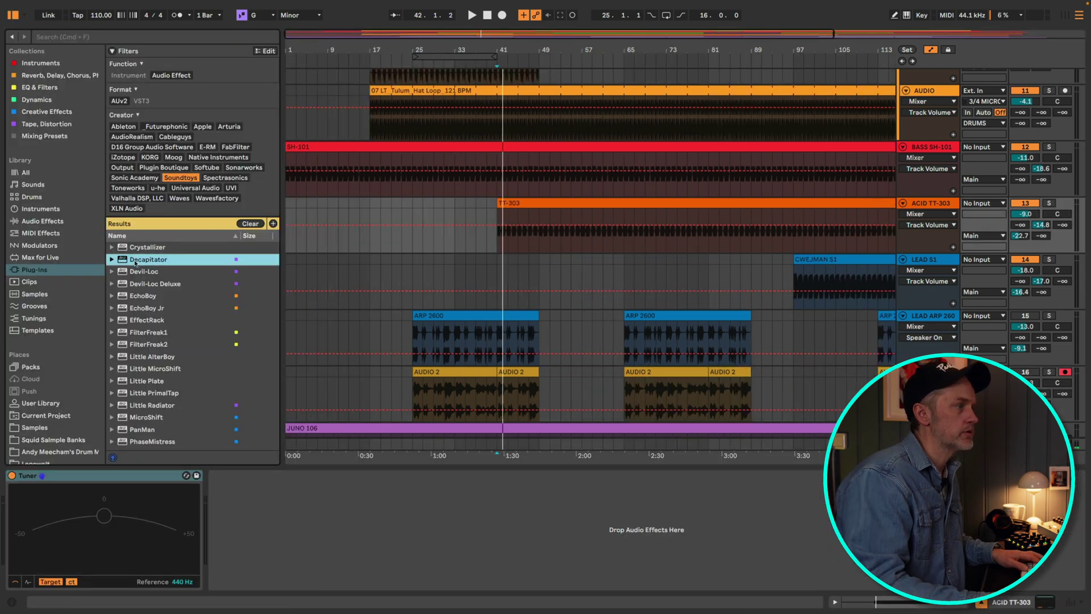
pyautogui.click(542, 203)
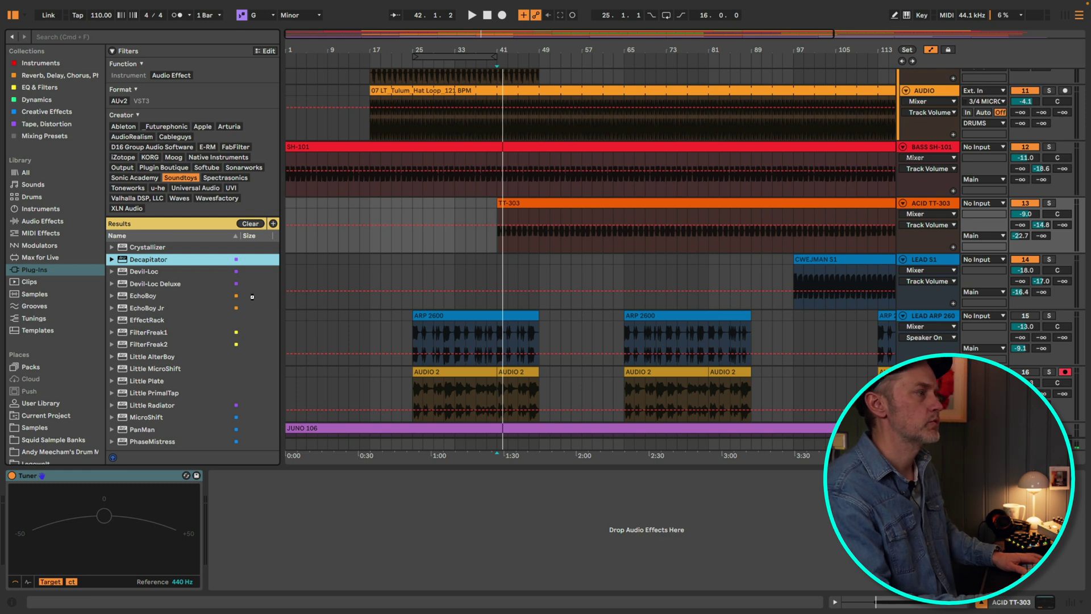
pyautogui.press('Return')
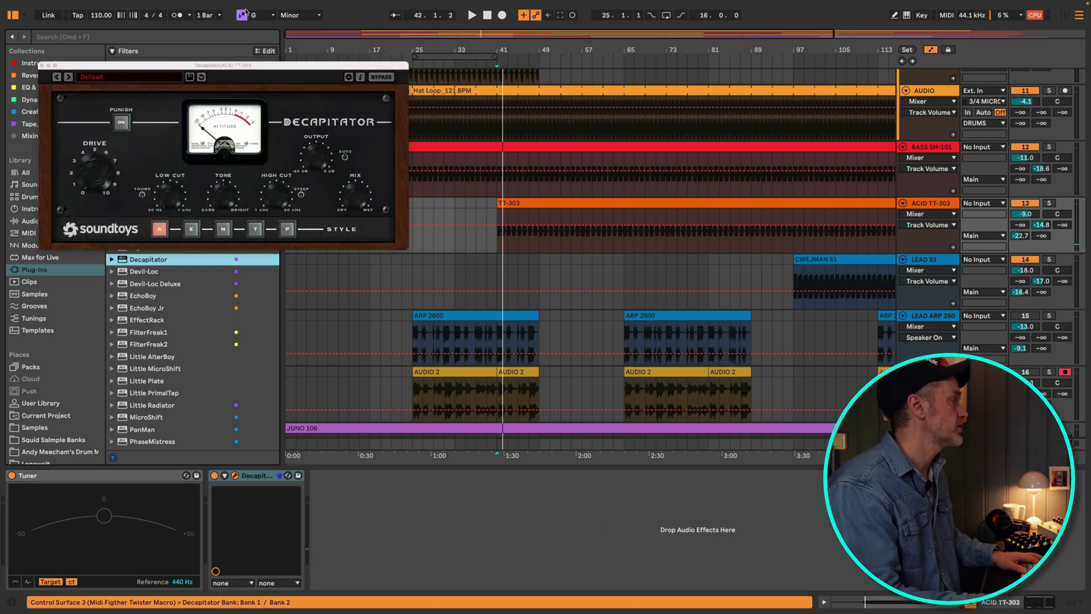
pyautogui.moveTo(224, 67); pyautogui.dragTo(262, 239)
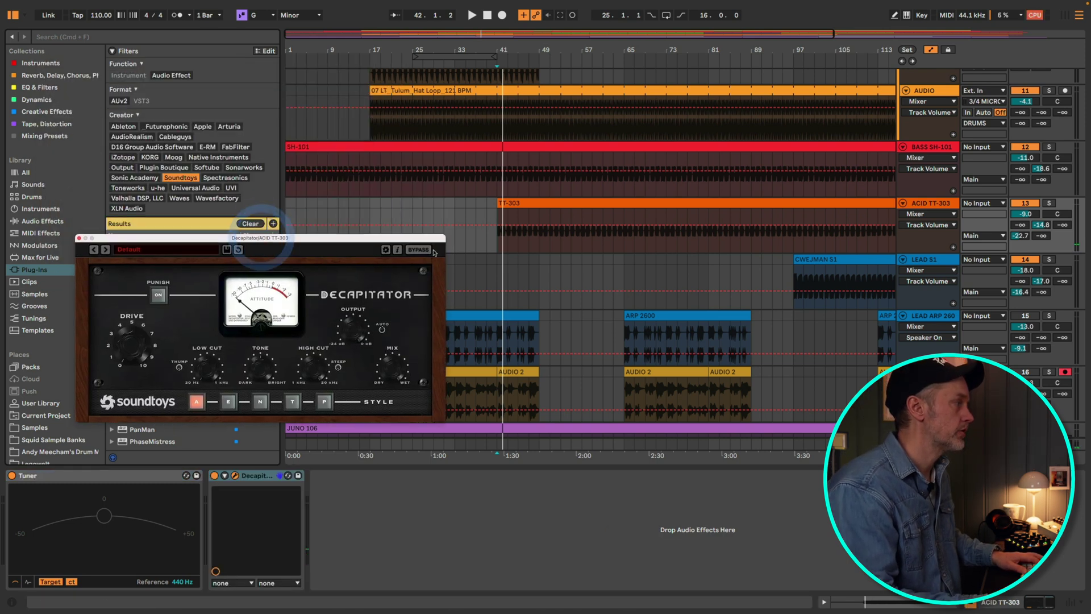
# Play the arrangement from bar 41 with the ACID TT-303 track and the DRUMS group soloed.
pyautogui.click(498, 246)
pyautogui.press('space')
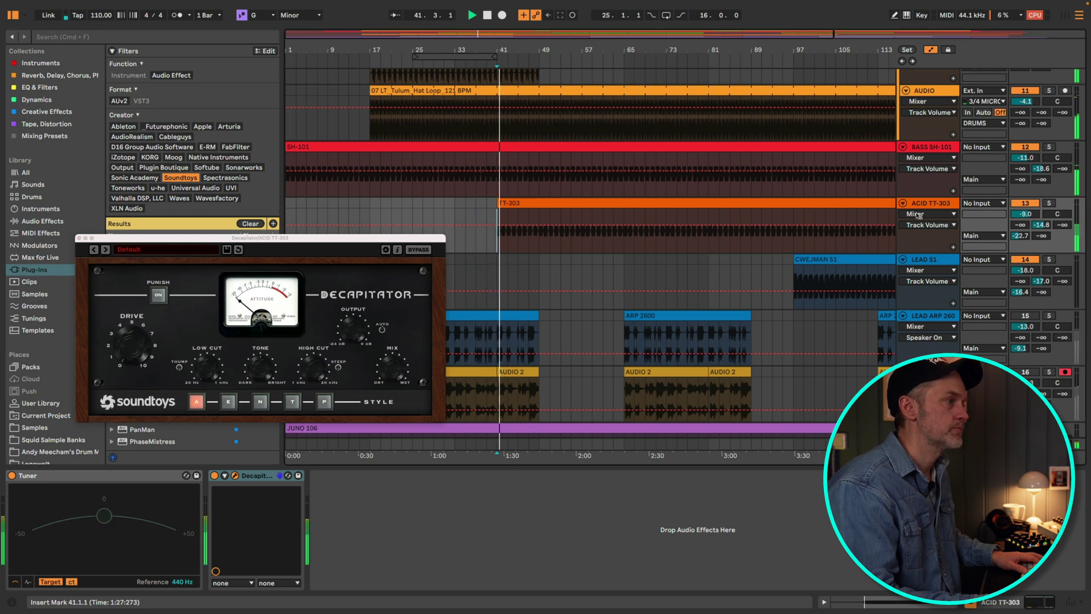
pyautogui.scroll(10, 1053, 170)
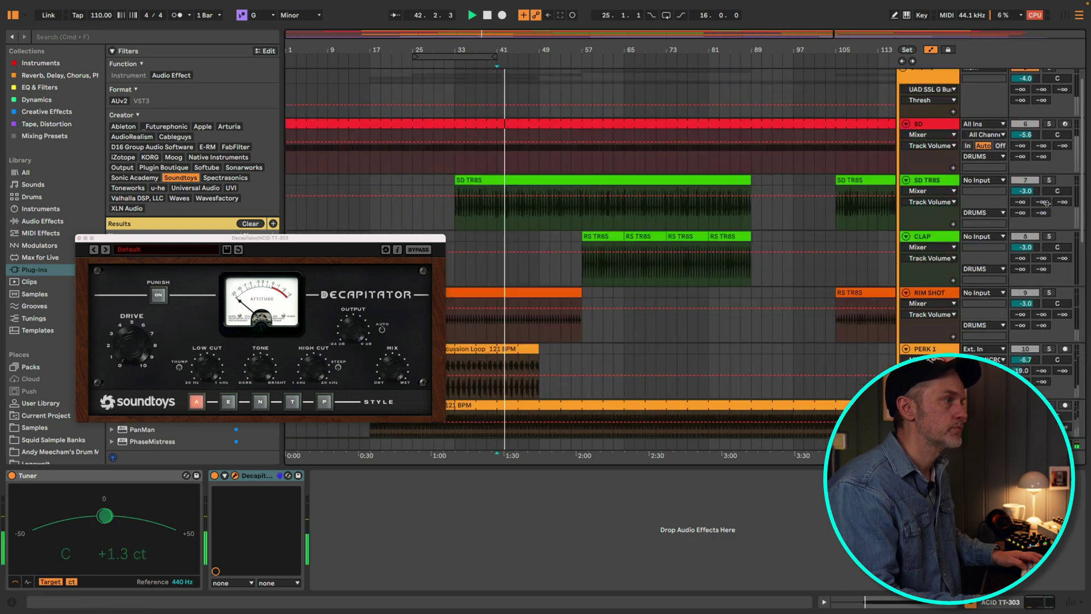
pyautogui.click(1052, 87)
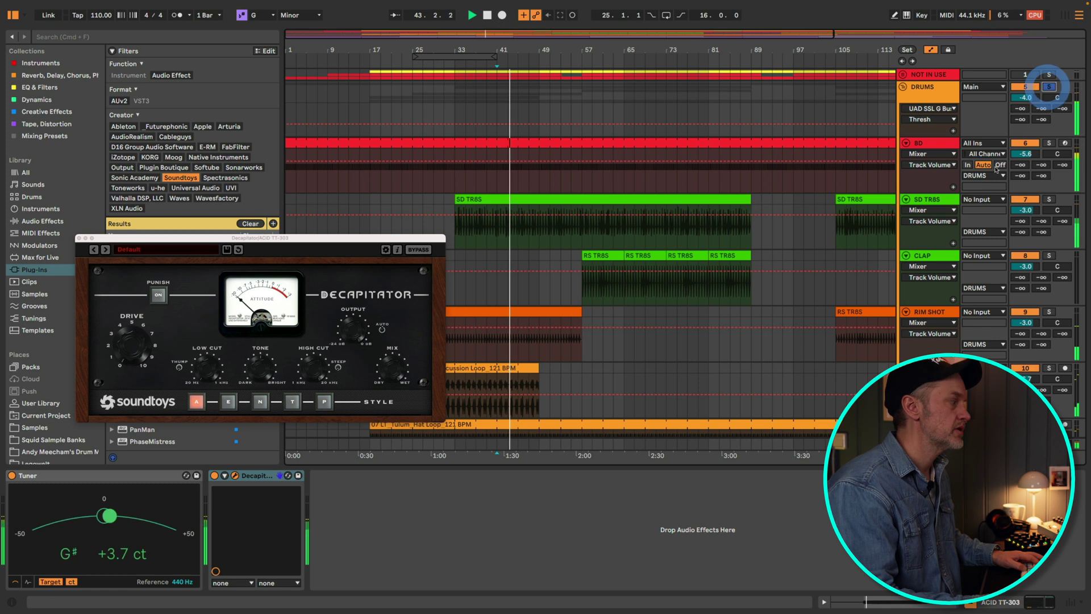
# Load Decapitator's Reamping preset More Mids and raise the ACID TT-303 track volume to -7.3 dB.
pyautogui.click(142, 249)
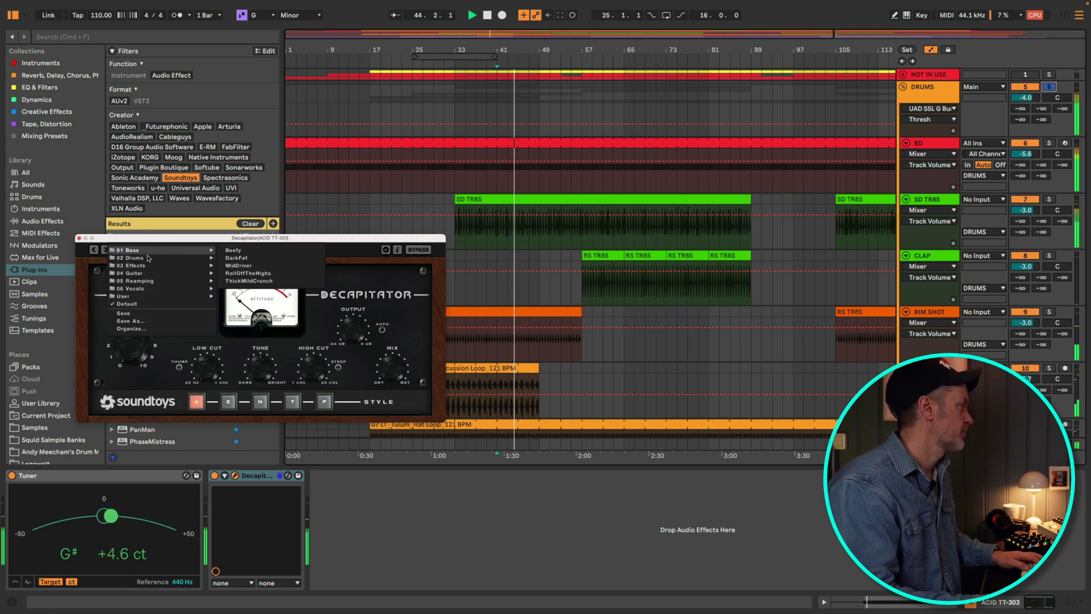
pyautogui.moveTo(157, 279)
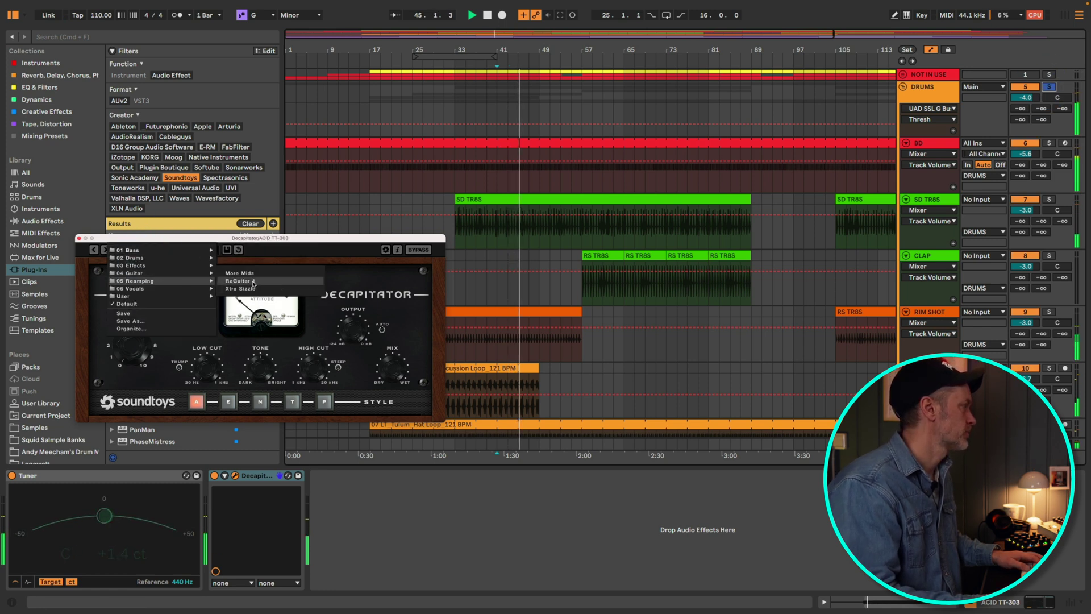
pyautogui.click(240, 273)
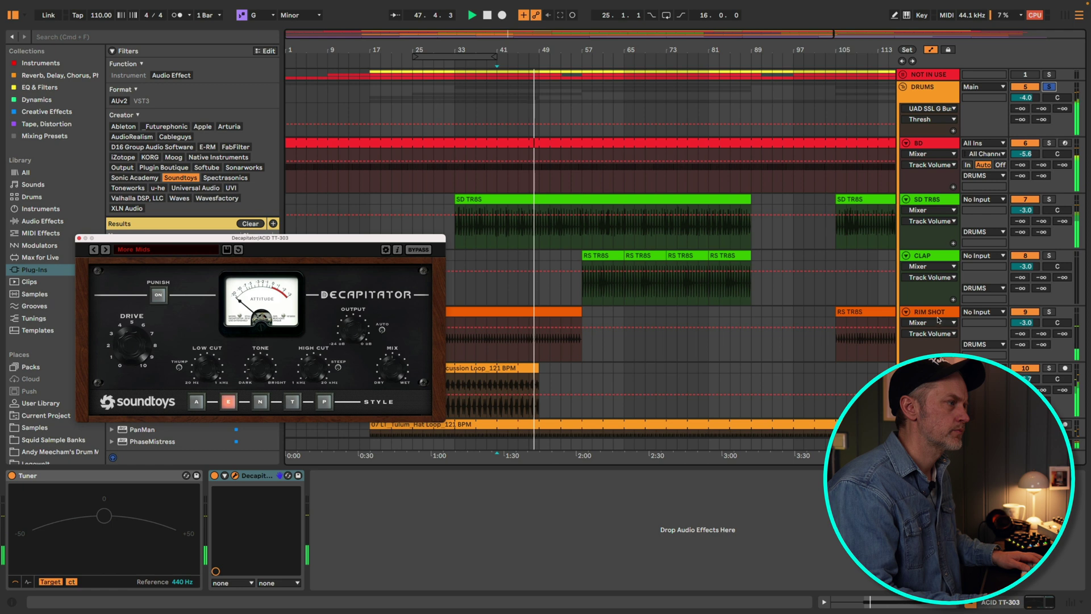
pyautogui.scroll(-6, 939, 321)
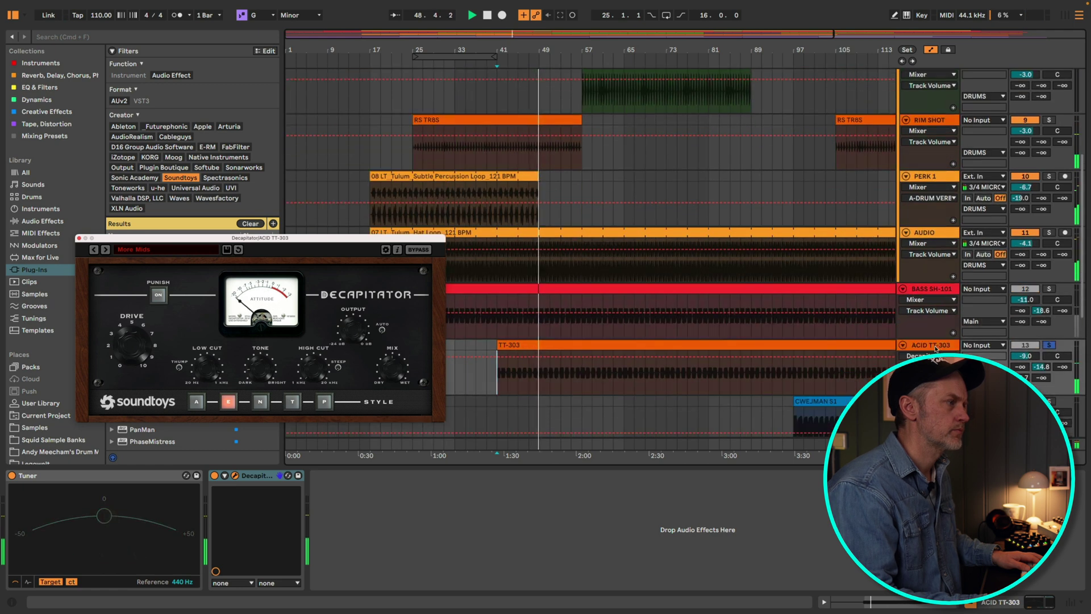
pyautogui.moveTo(1025, 356); pyautogui.dragTo(1025, 347)
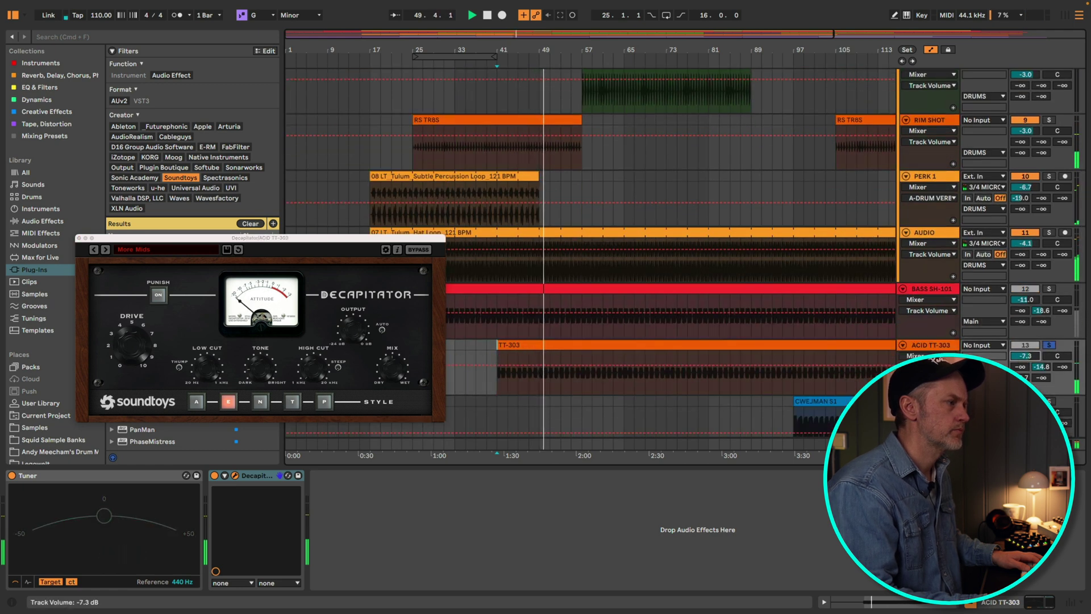
# Try Decapitator's Reamping preset ReGuitar 1 and the Effects preset Add Some Tinsel on the acid line.
pyautogui.click(134, 250)
pyautogui.moveTo(155, 287)
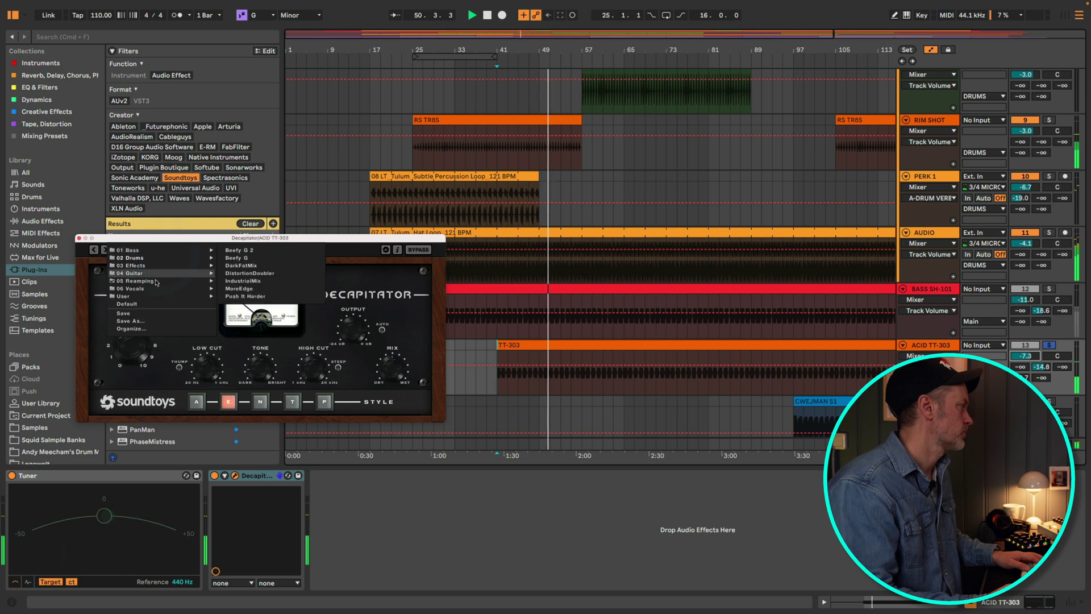
pyautogui.click(266, 281)
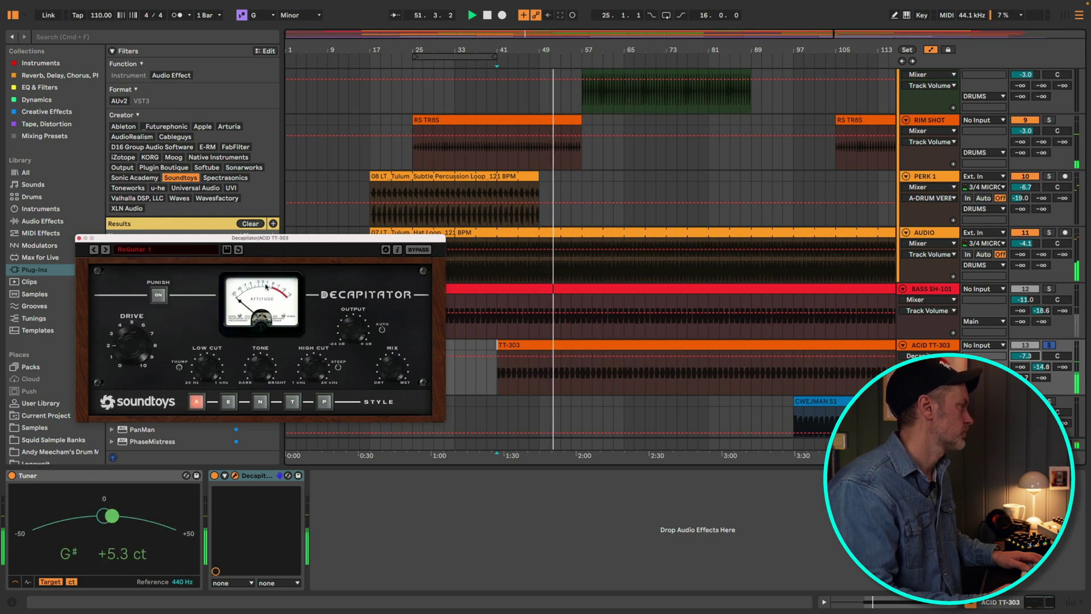
pyautogui.click(118, 250)
pyautogui.moveTo(158, 266)
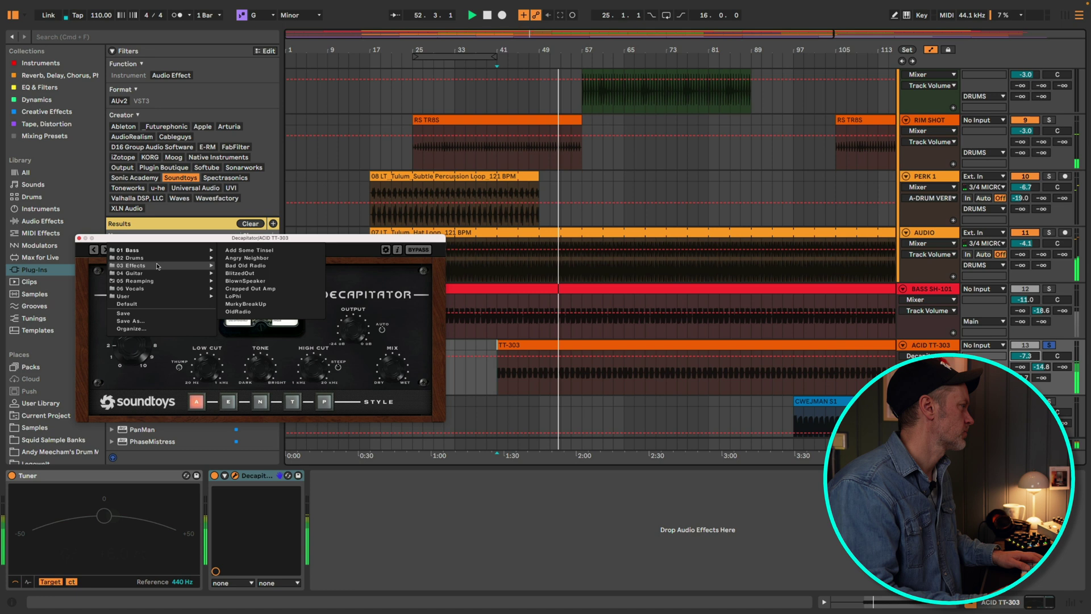
pyautogui.click(250, 250)
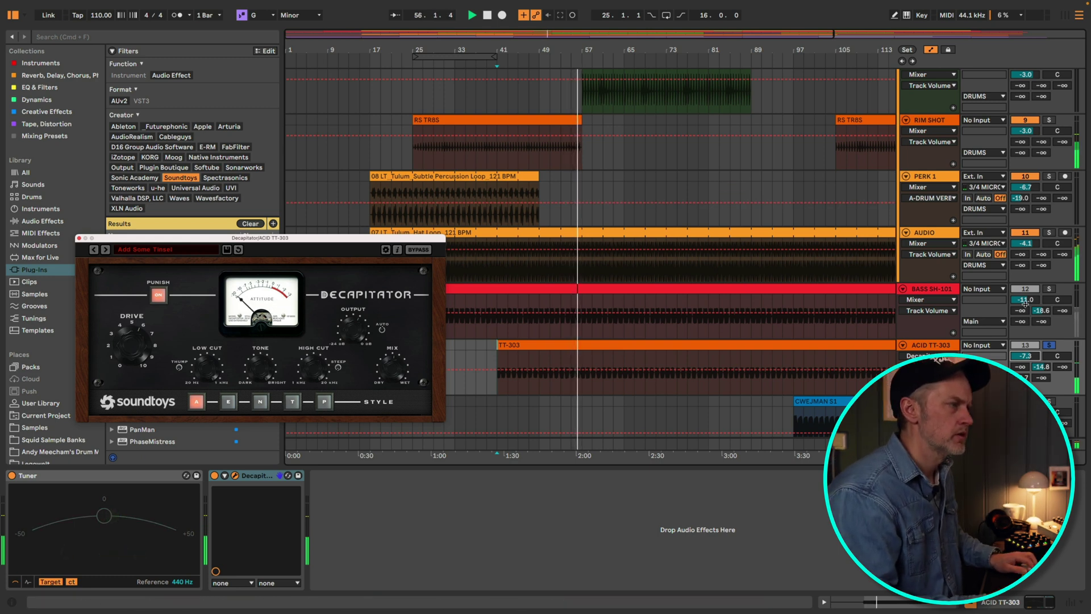
# Raise the BASS SH-101 track volume to -9.9 dB and close the Decapitator window.
pyautogui.moveTo(1033, 304); pyautogui.dragTo(1033, 298)
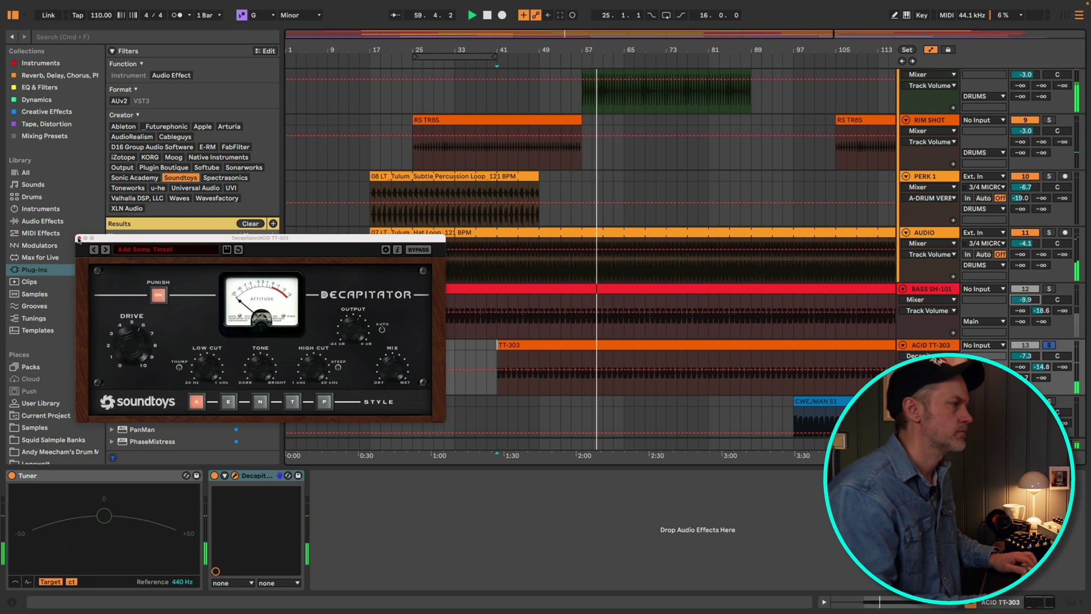
pyautogui.click(79, 239)
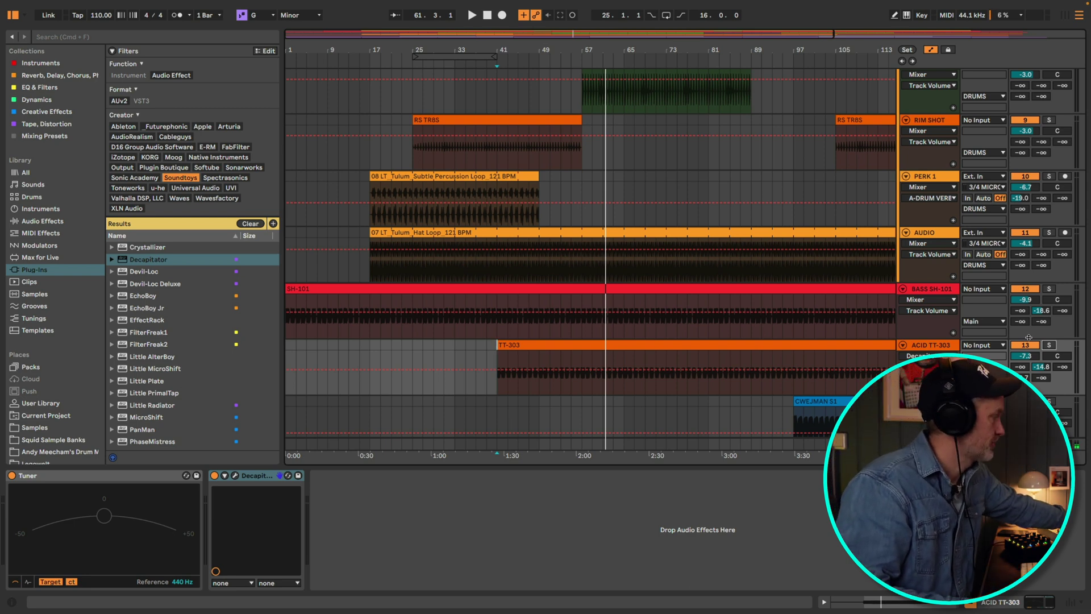
# Play the mix and lower the volume of track 18, which holds the repeated JUNO 106 clips, to -18.2 dB.
pyautogui.press('space')
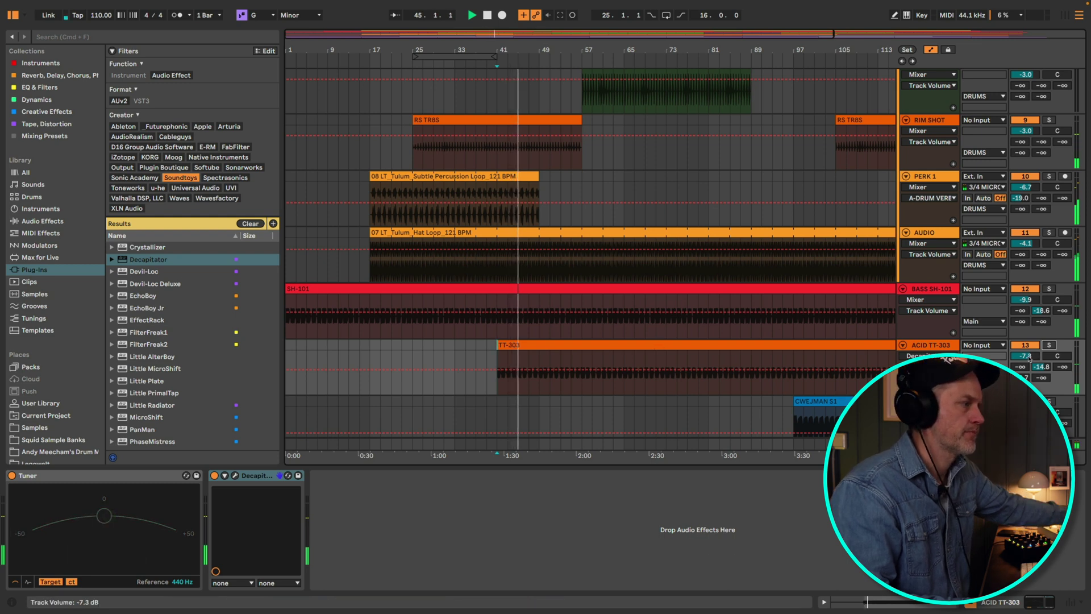
pyautogui.scroll(-5, 790, 318)
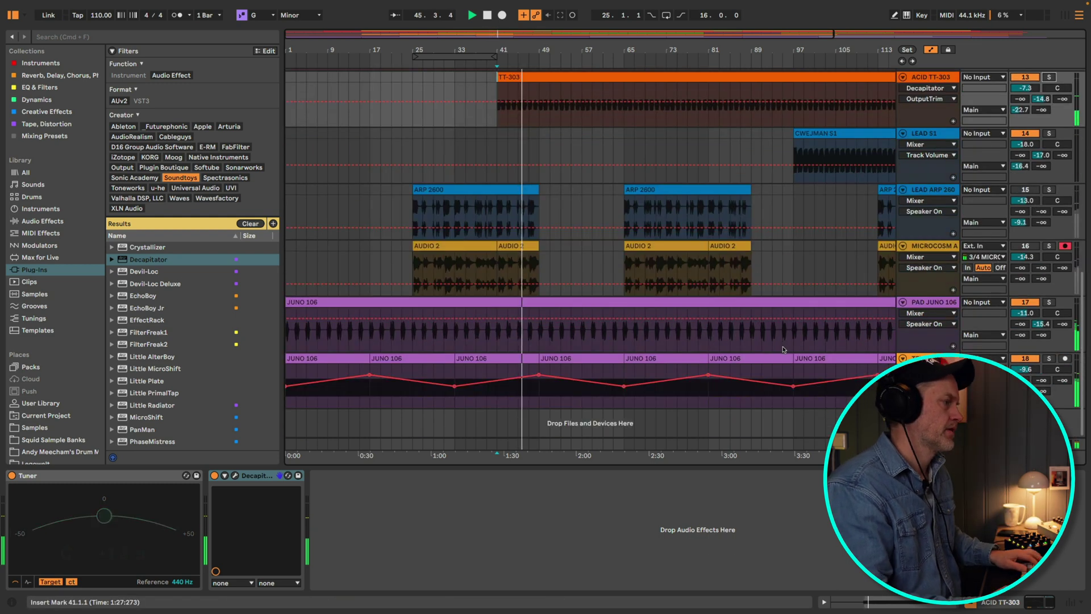
pyautogui.click(1049, 358)
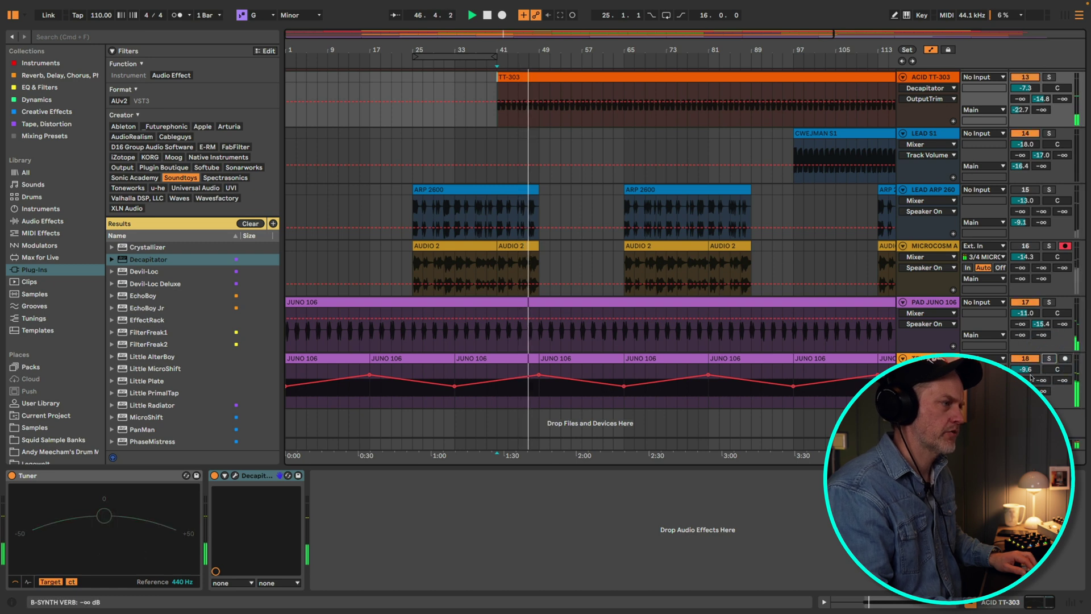
pyautogui.moveTo(1026, 369); pyautogui.dragTo(1025, 416)
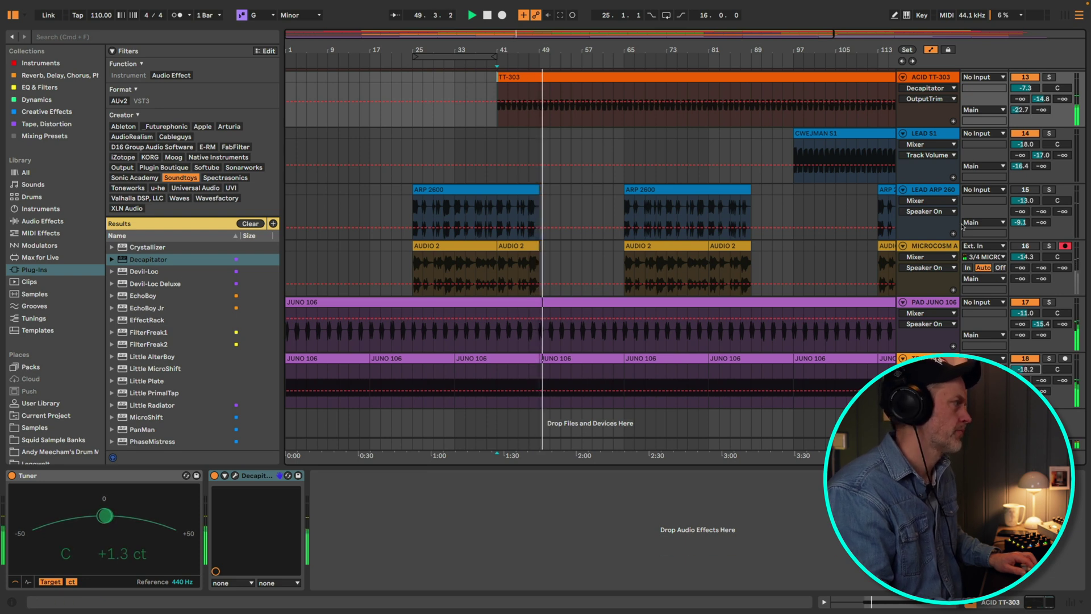
# Play from the first ARP 2600 clip, activate the LEAD ARP 2600 and MICROCOSM tracks, and set the MICROCOSM volume to -20.1 dB.
pyautogui.click(421, 66)
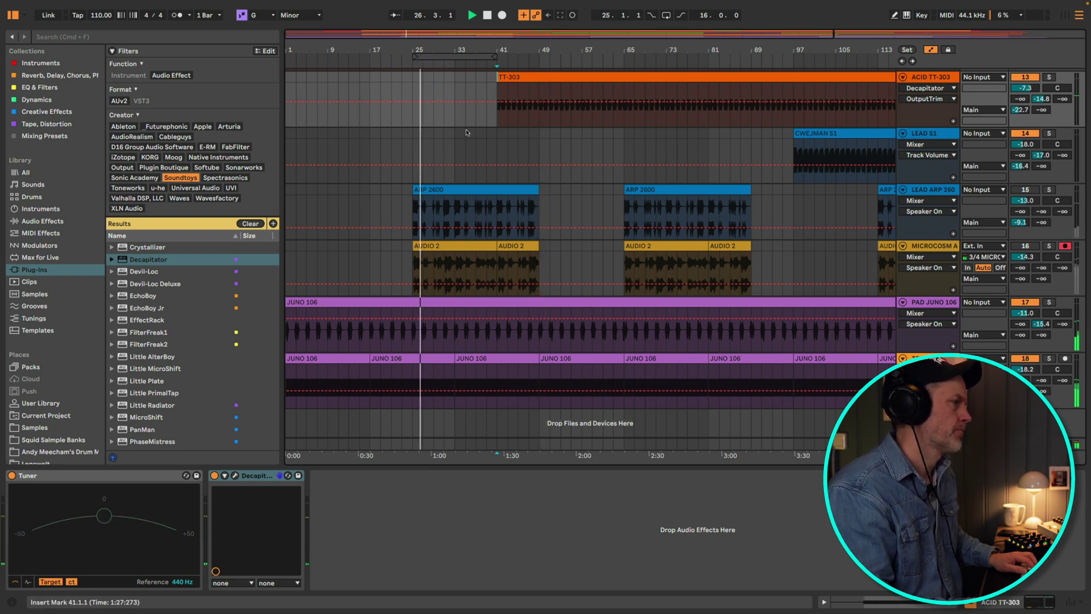
pyautogui.click(1029, 190)
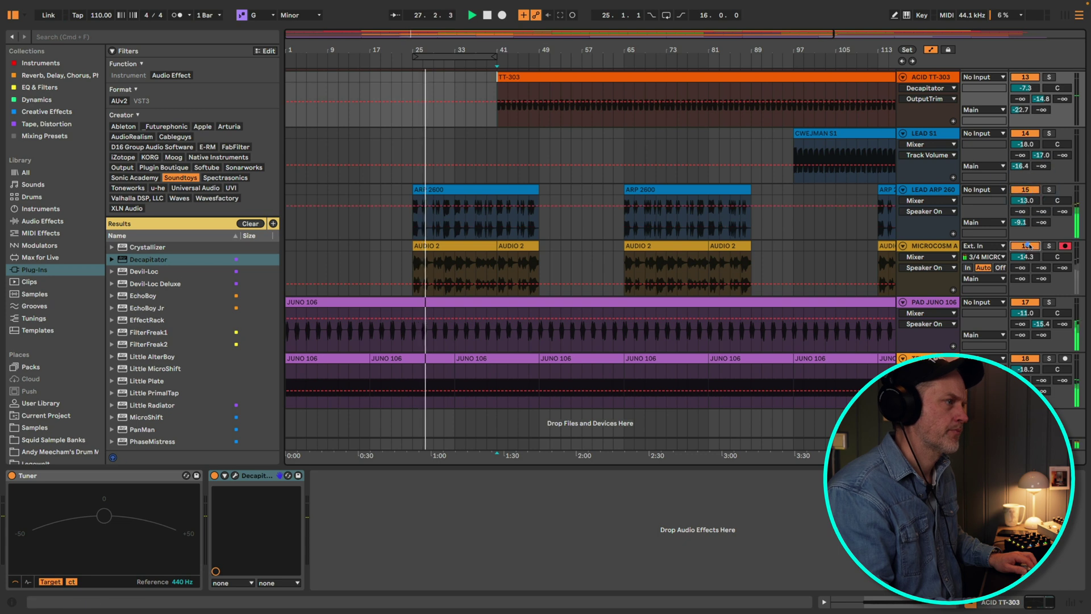
pyautogui.click(1027, 246)
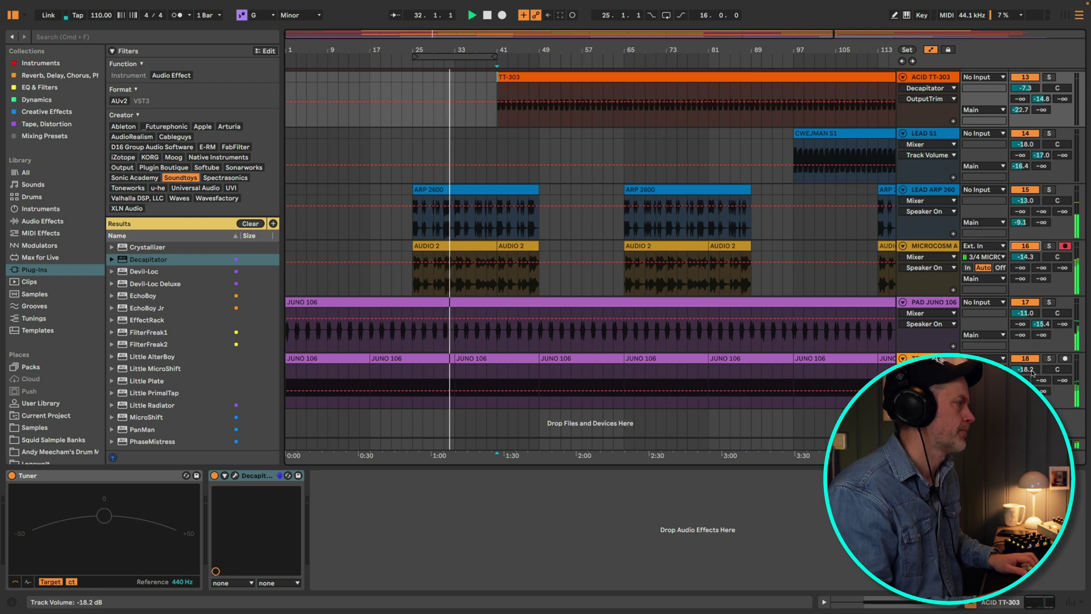
pyautogui.moveTo(1031, 259); pyautogui.dragTo(1031, 284)
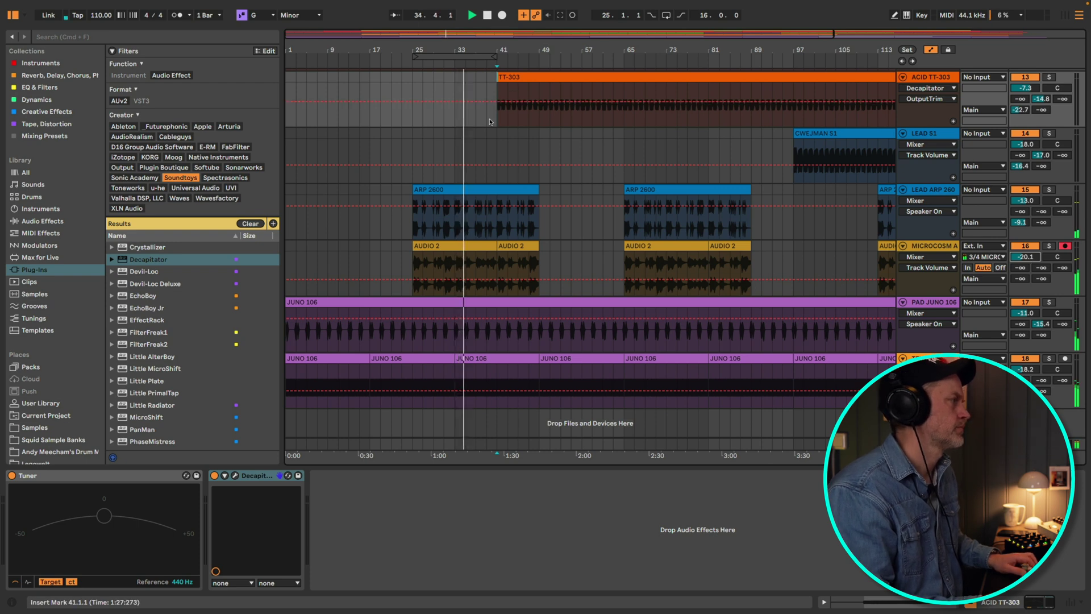
# Replay from bar 41 and raise the ACID TT-303 track volume to -6.7 dB.
pyautogui.press('space')
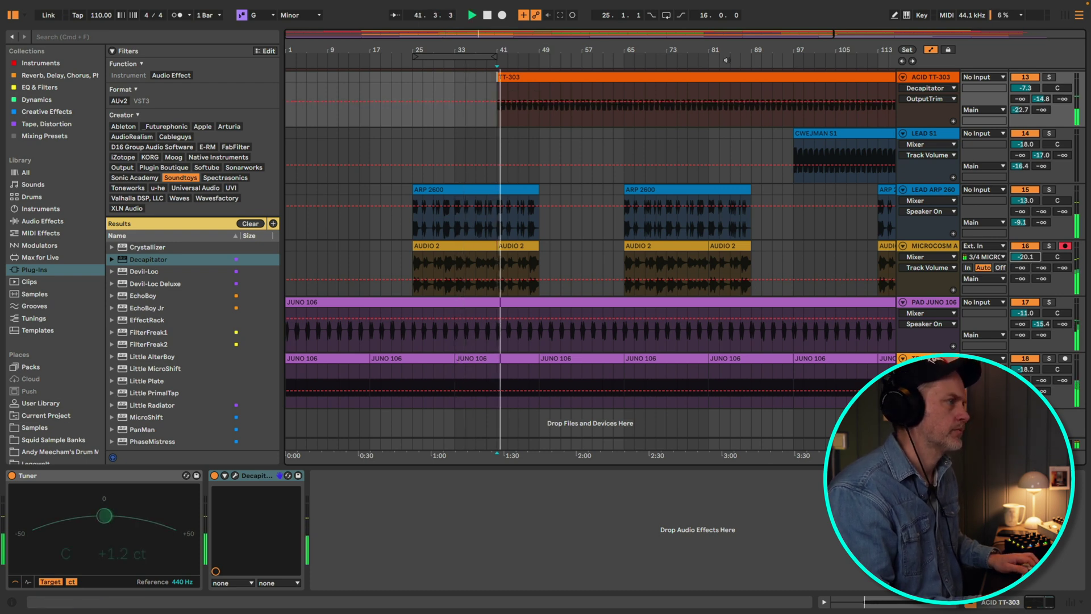
pyautogui.moveTo(1025, 87); pyautogui.dragTo(1026, 85)
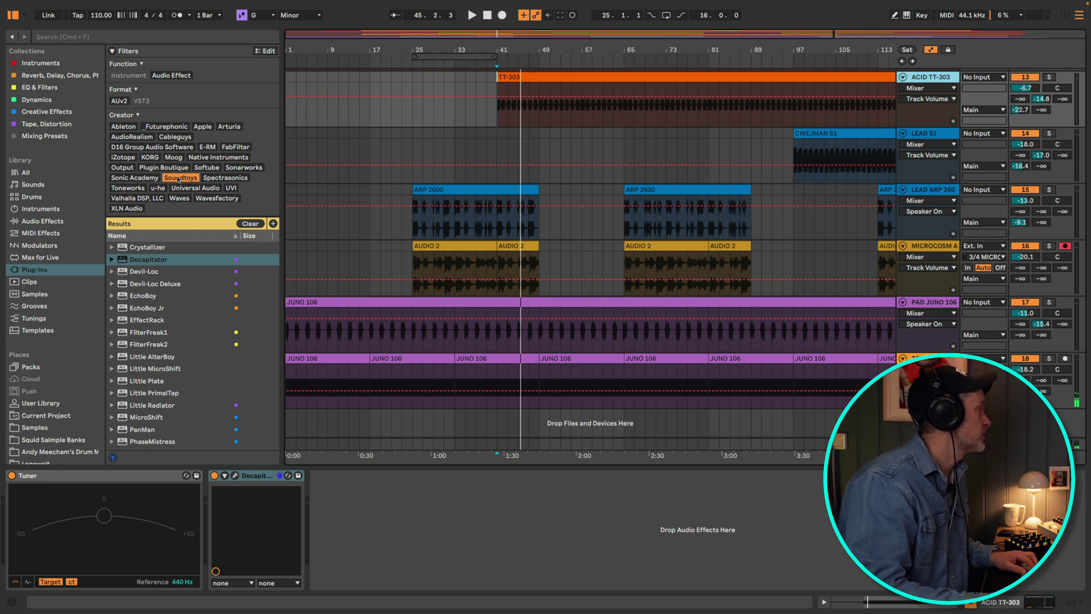
# Reopen Decapitator on the ACID TT-303 track and load the Bass preset Beefy.
pyautogui.click(235, 476)
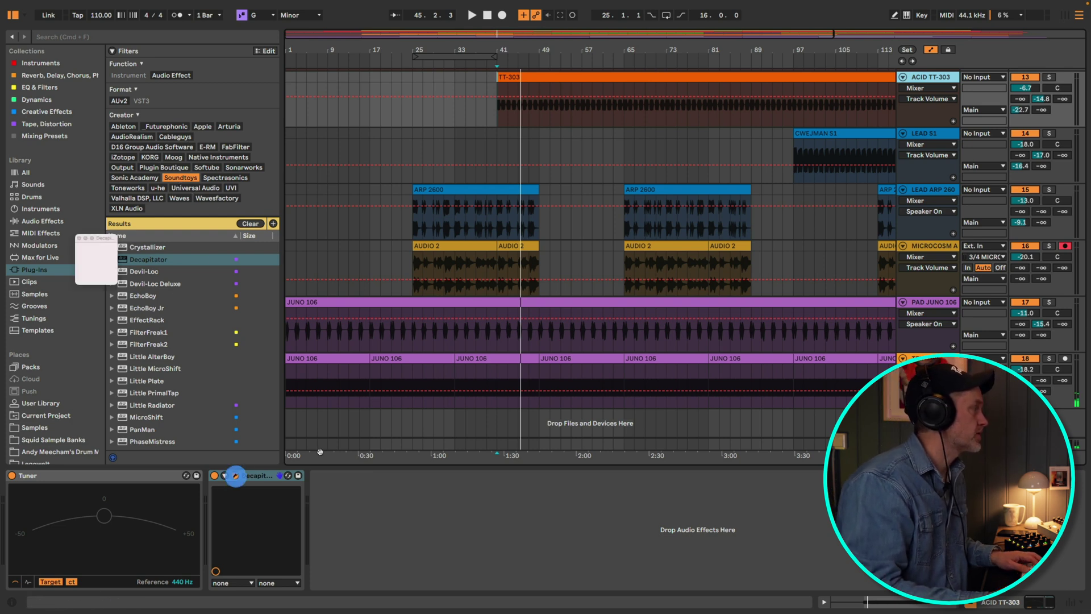
pyautogui.click(153, 252)
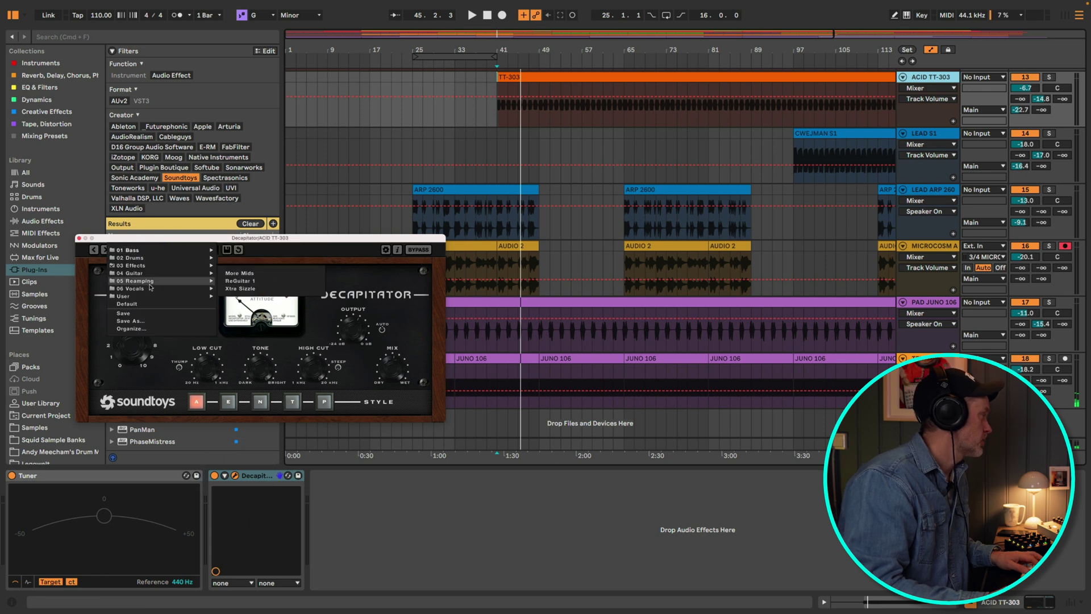
pyautogui.moveTo(149, 267)
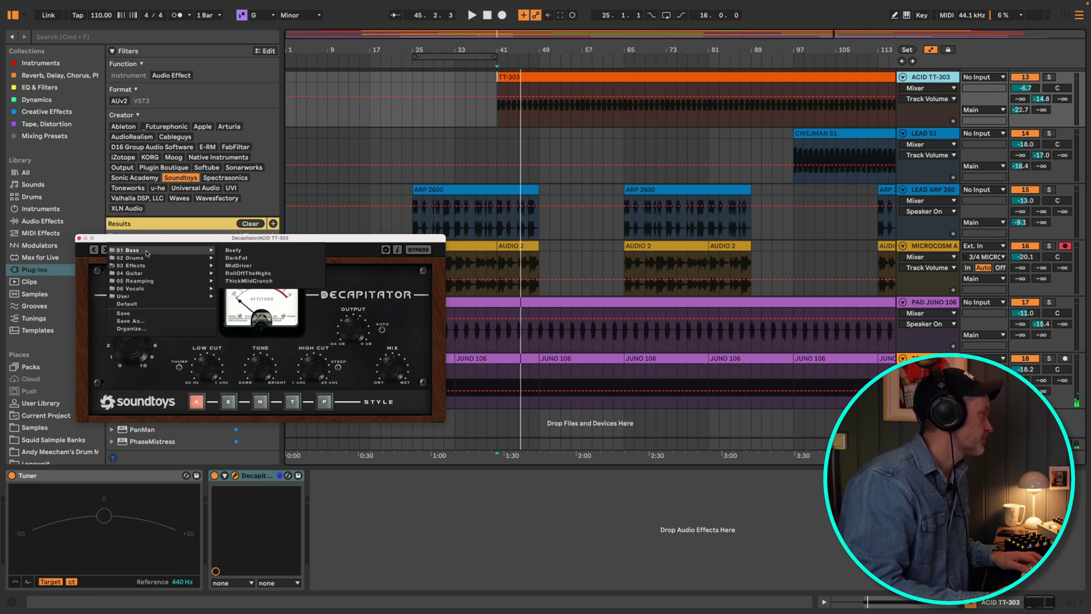
pyautogui.click(254, 251)
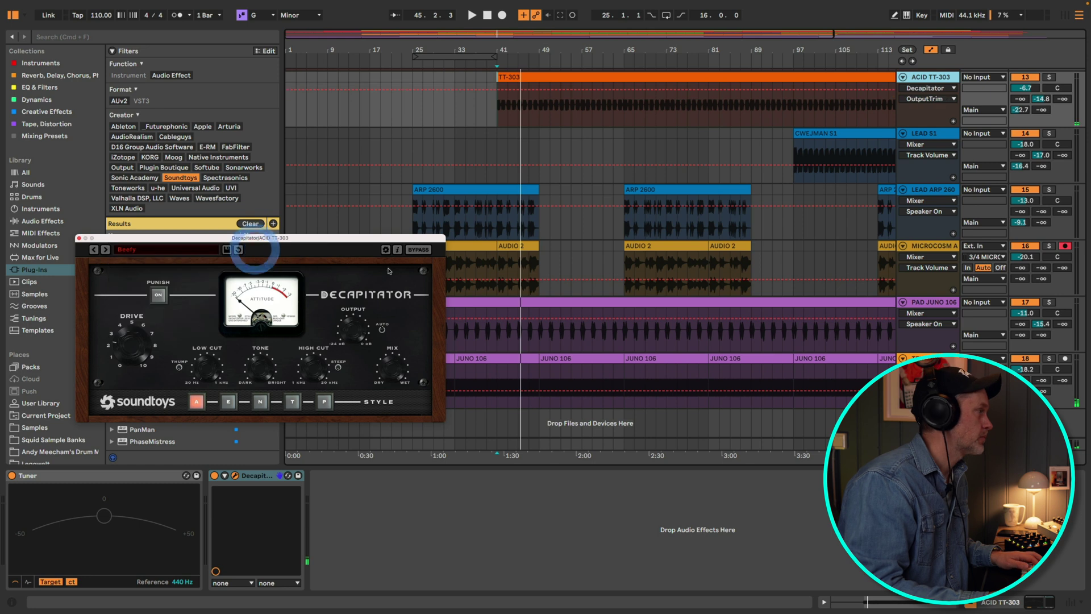
# Play from bar 41 with the ACID TT-303 track soloed and switch Decapitator to the DarkFat preset.
pyautogui.press('space')
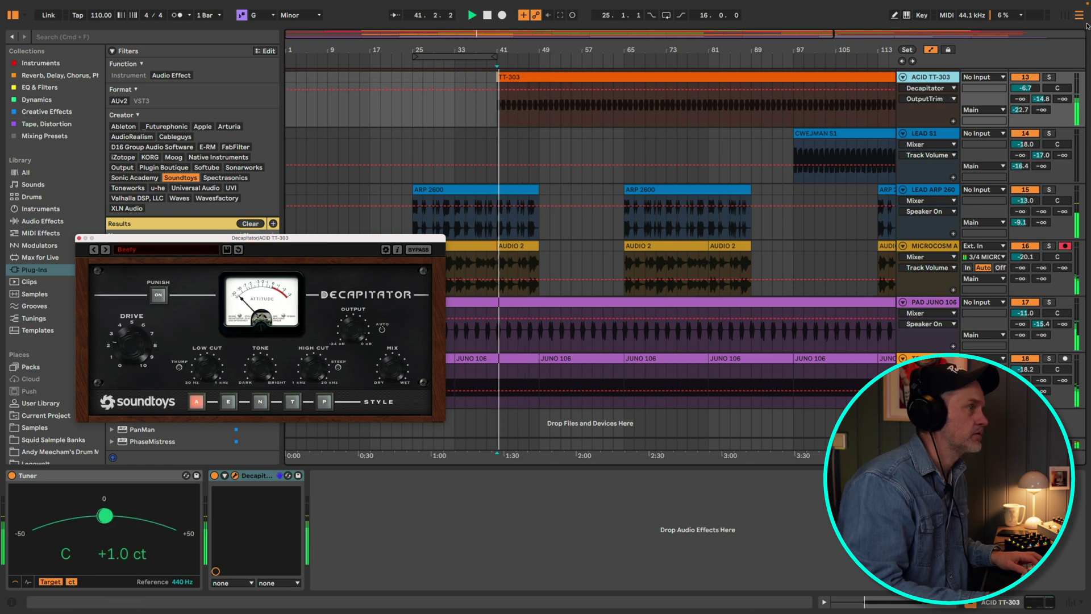
pyautogui.click(1049, 77)
pyautogui.click(106, 250)
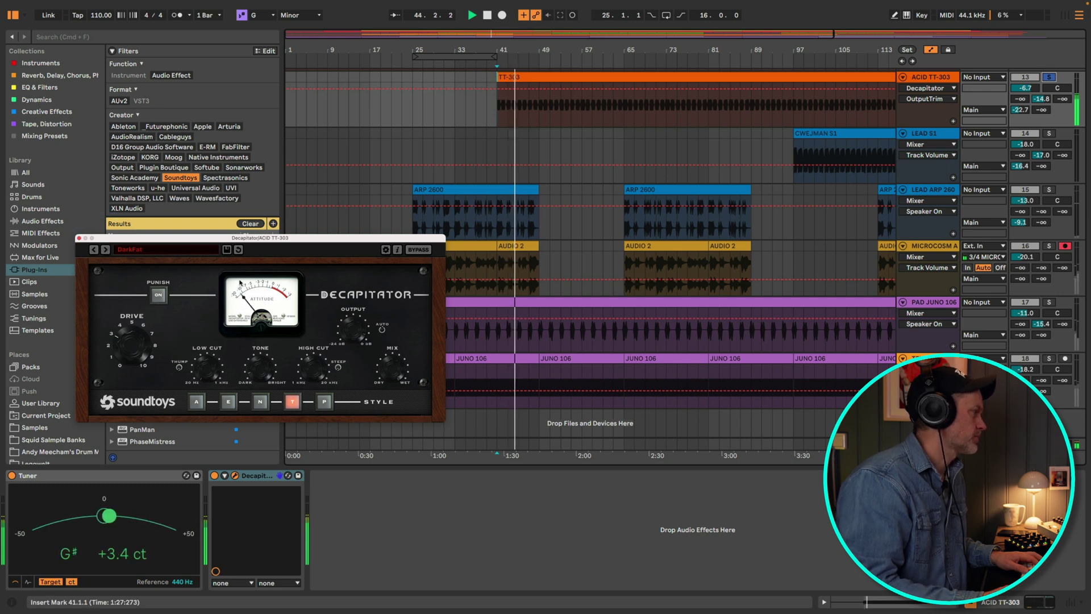
# Adjust Decapitator's Mix, Drive and Tone controls by ear on the soloed acid line, and close the plug-in window.
pyautogui.click(392, 369)
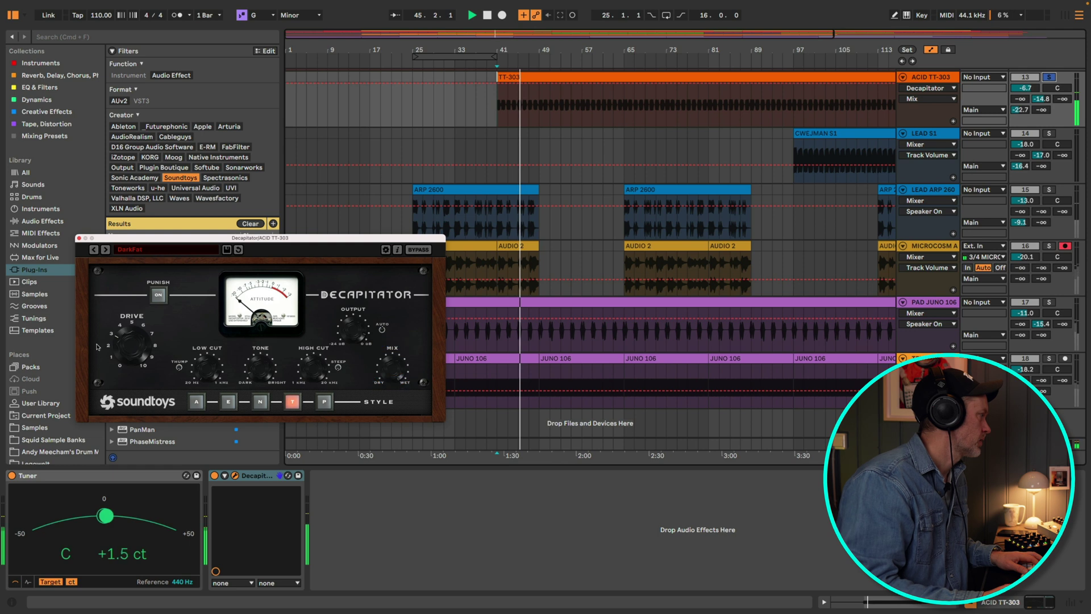
pyautogui.moveTo(133, 354); pyautogui.dragTo(132, 345)
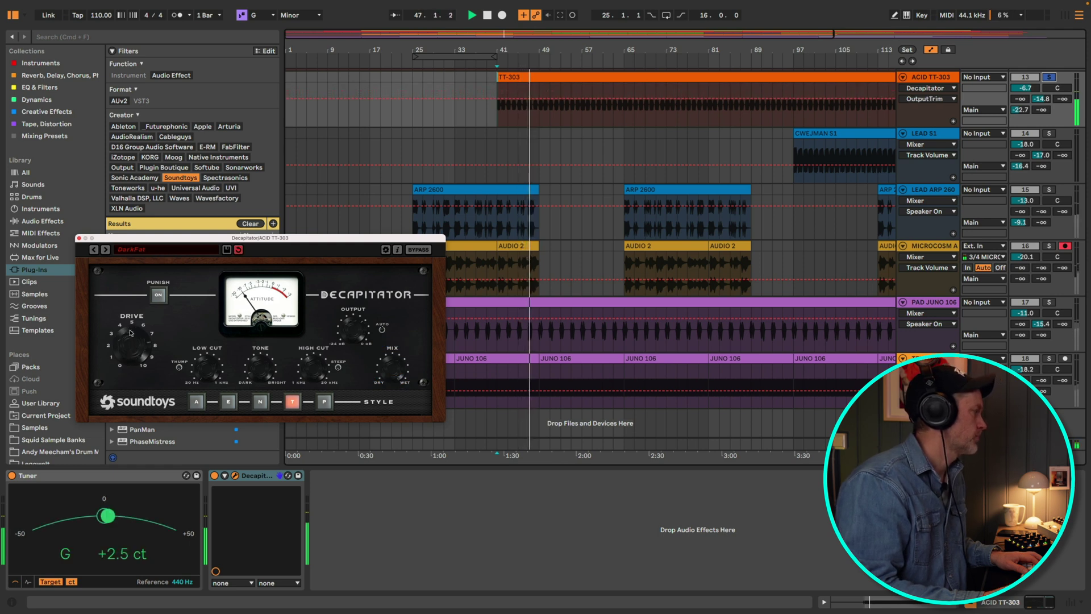
pyautogui.moveTo(129, 328); pyautogui.dragTo(136, 340)
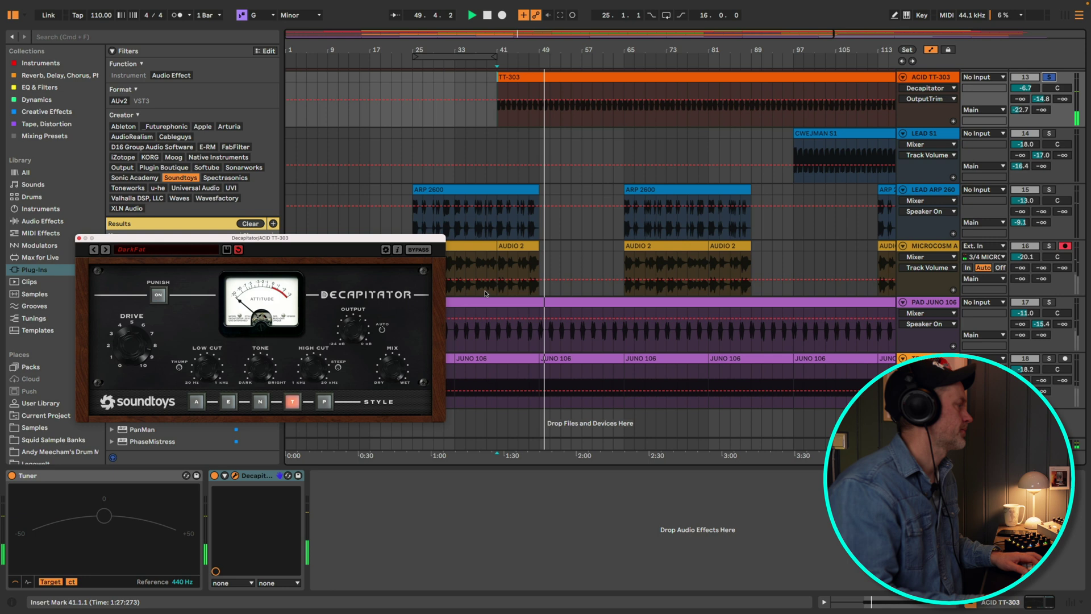
pyautogui.click(259, 367)
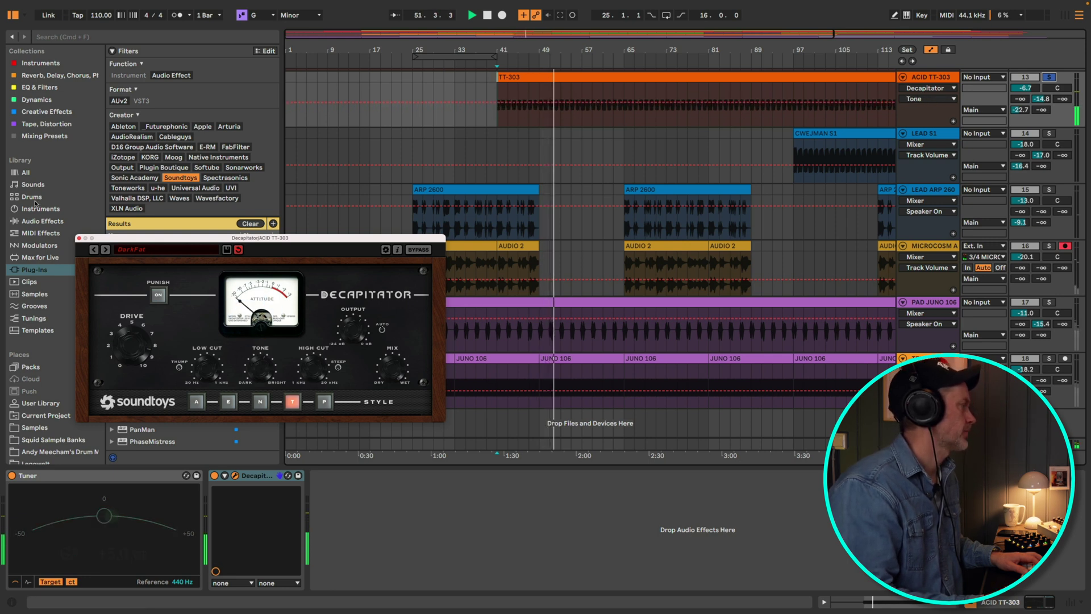
pyautogui.click(79, 238)
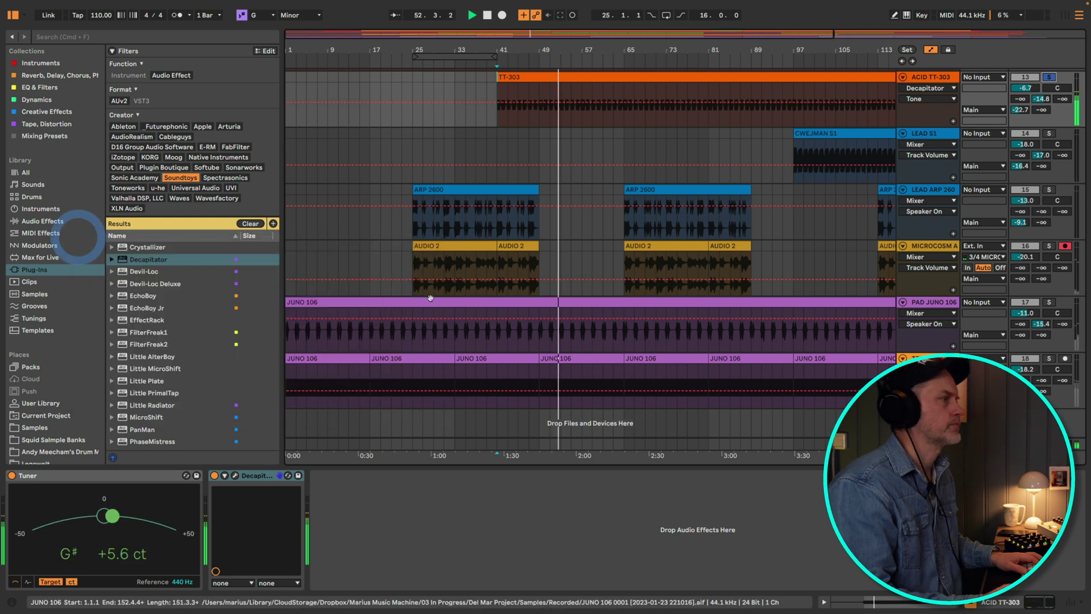
# Unsolo ACID TT-303, replay from bar 41, and set ACID TT-303 to -5.7 dB, LEAD ARP 2600 to -15.7 dB and Microcosm to -21.4 dB.
pyautogui.click(1050, 77)
pyautogui.press('space')
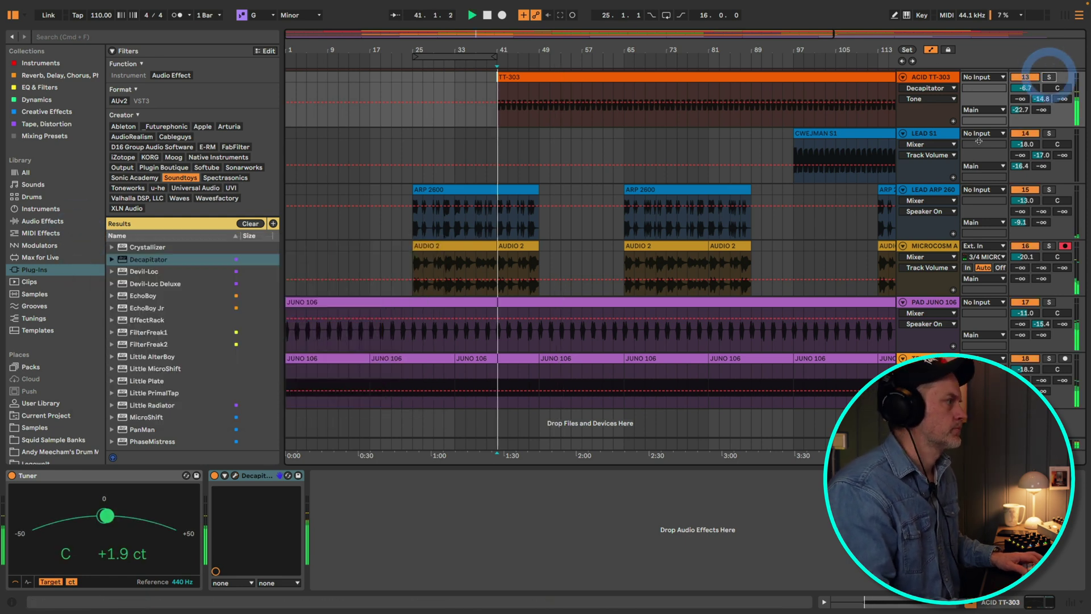
pyautogui.moveTo(1028, 89); pyautogui.dragTo(1028, 85)
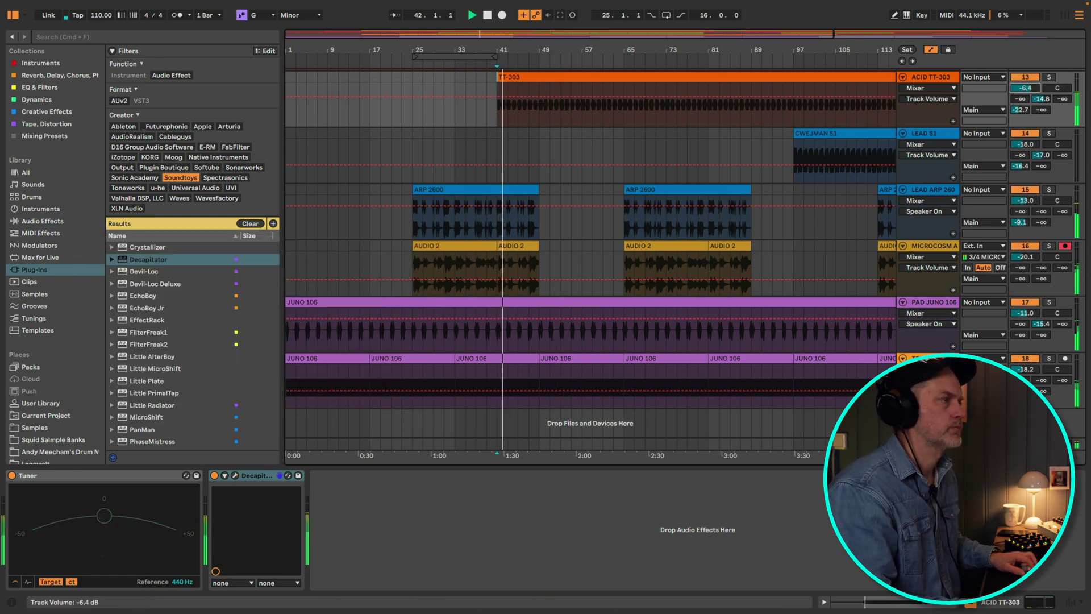
pyautogui.moveTo(1026, 200); pyautogui.dragTo(1025, 205)
pyautogui.moveTo(1029, 258); pyautogui.dragTo(1030, 260)
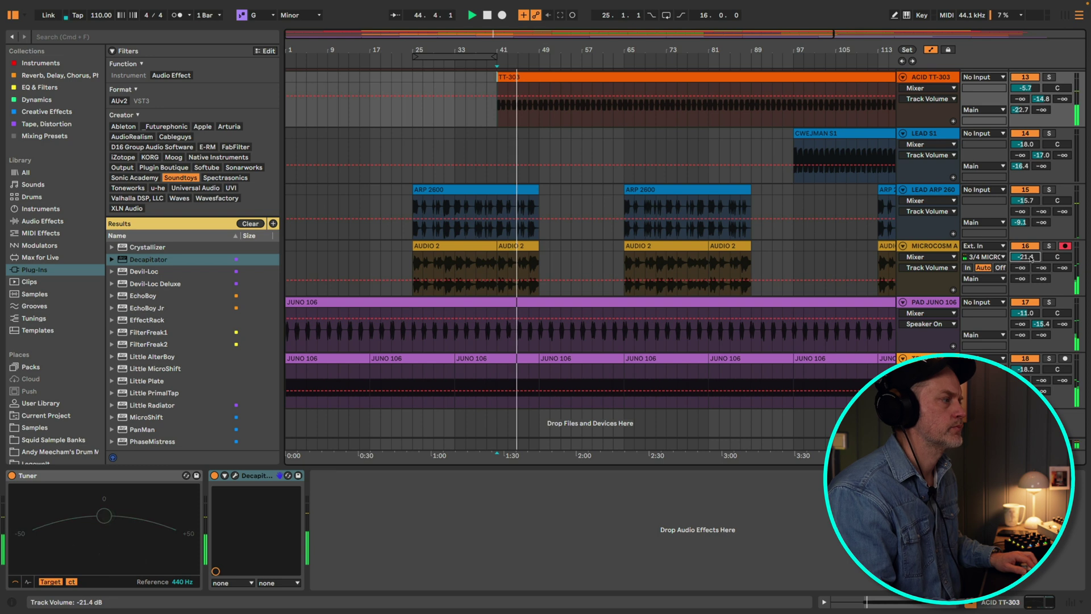
# Hide the device view and browser, and raise the BD track volume to -5.0 dB.
pyautogui.scroll(6, 800, 246)
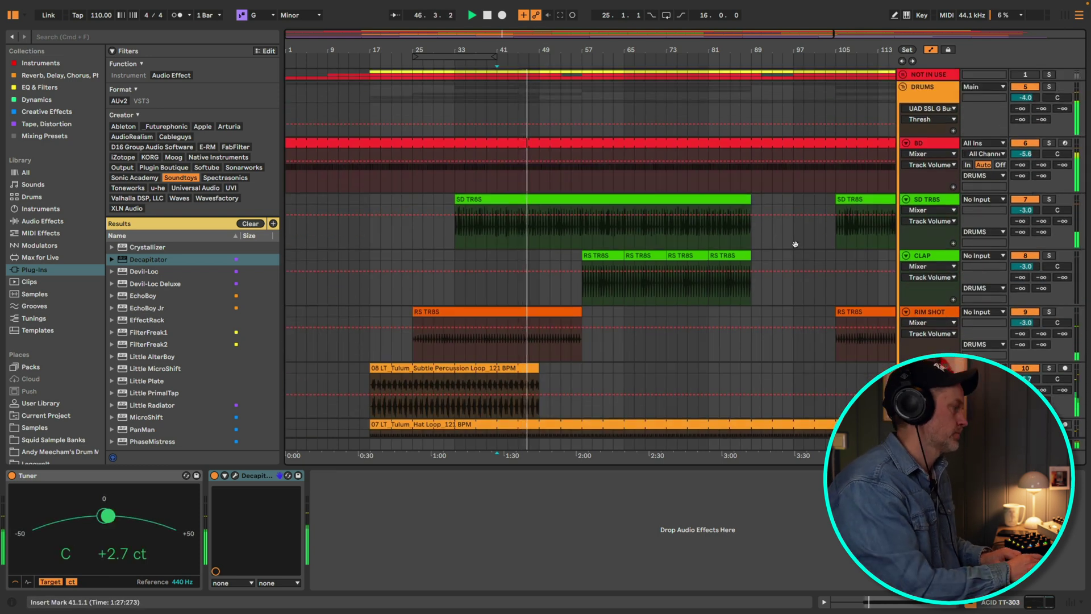
pyautogui.press('super+alt+3')
pyautogui.press('super+alt+3')
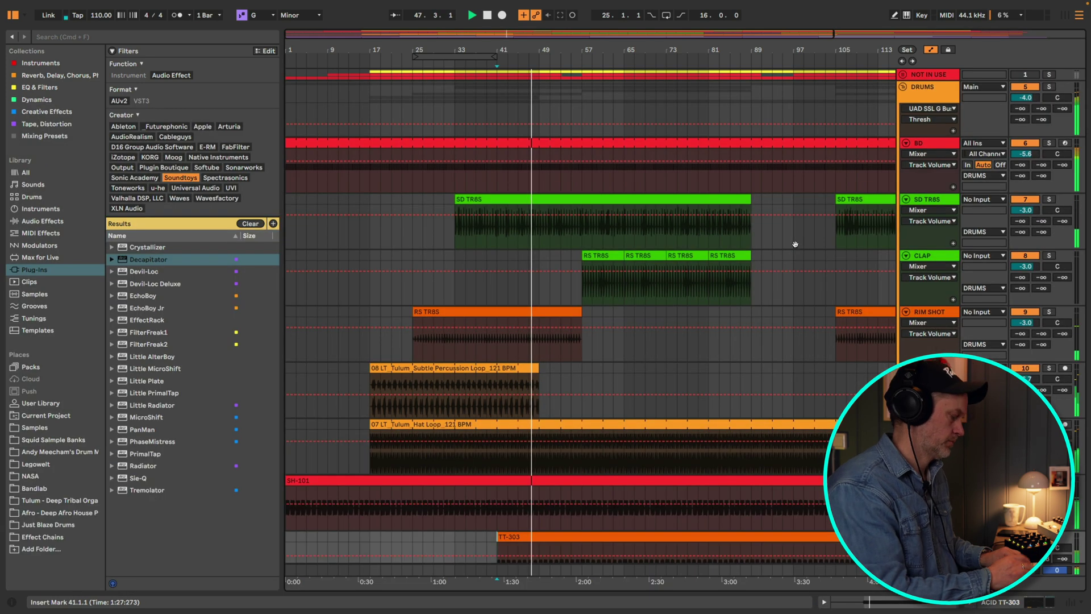
pyautogui.press('super+alt+b')
pyautogui.moveTo(1026, 130); pyautogui.dragTo(1026, 122)
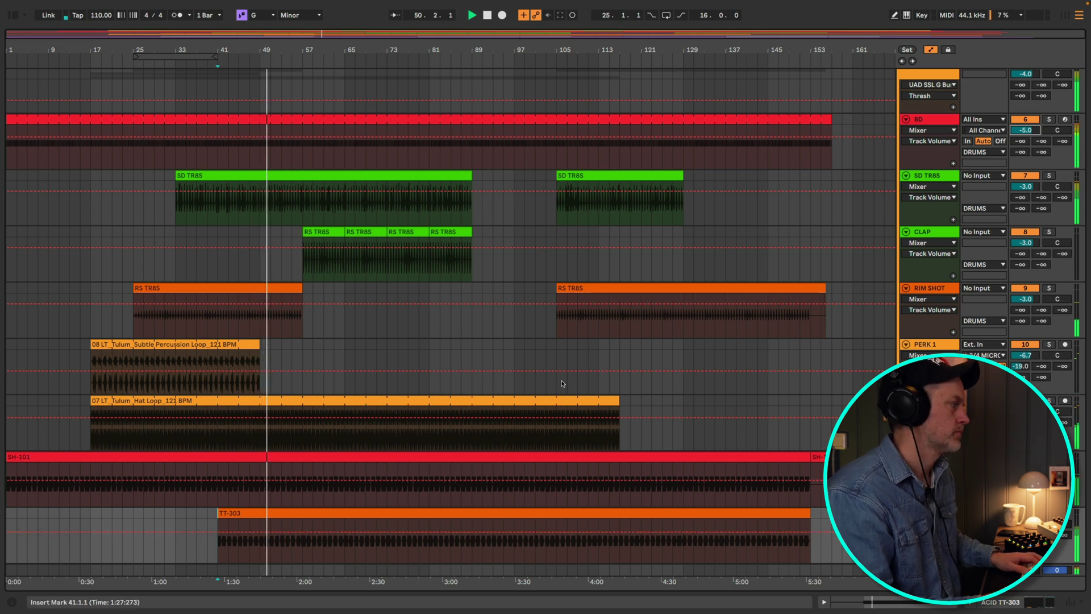
# Lower the ACID TT-303 track volume to -6.9 dB and set its B synth reverb send to -9.7 dB.
pyautogui.scroll(-5, 715, 489)
pyautogui.moveTo(1026, 291); pyautogui.dragTo(1042, 287)
pyautogui.click(1042, 301)
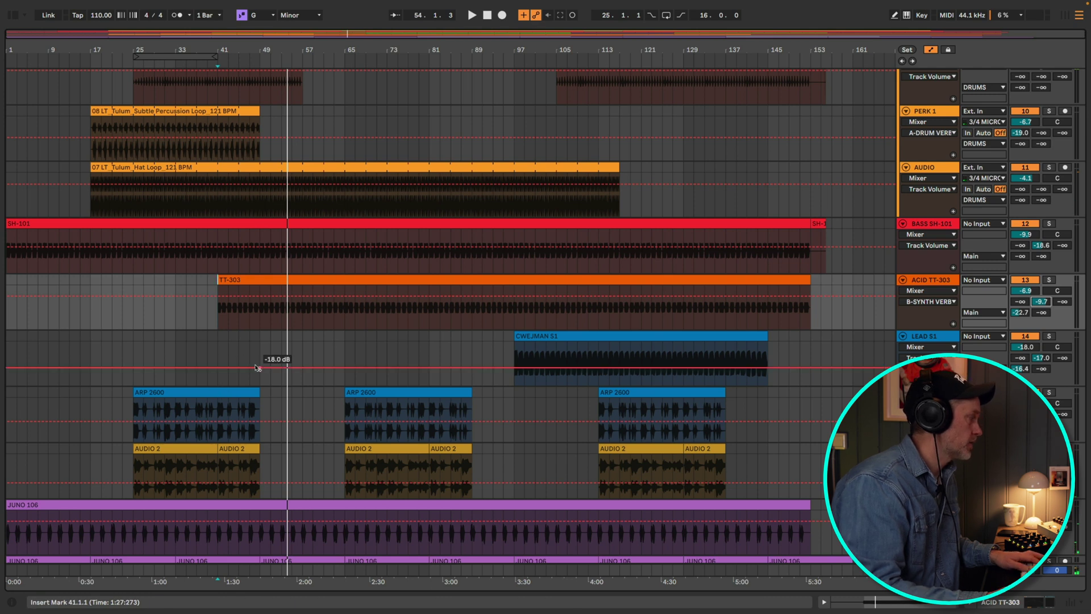
# Replay from bar 41, group the LEAD ARP 2600 and Microcosm tracks, and name the group ARP Group.
pyautogui.click(217, 343)
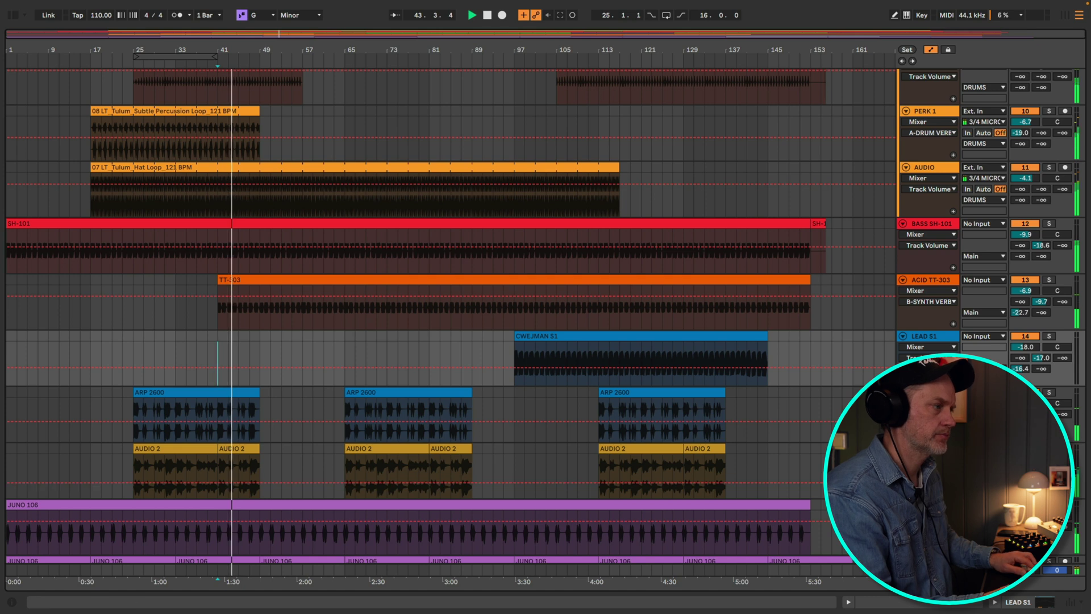
pyautogui.press('Down')
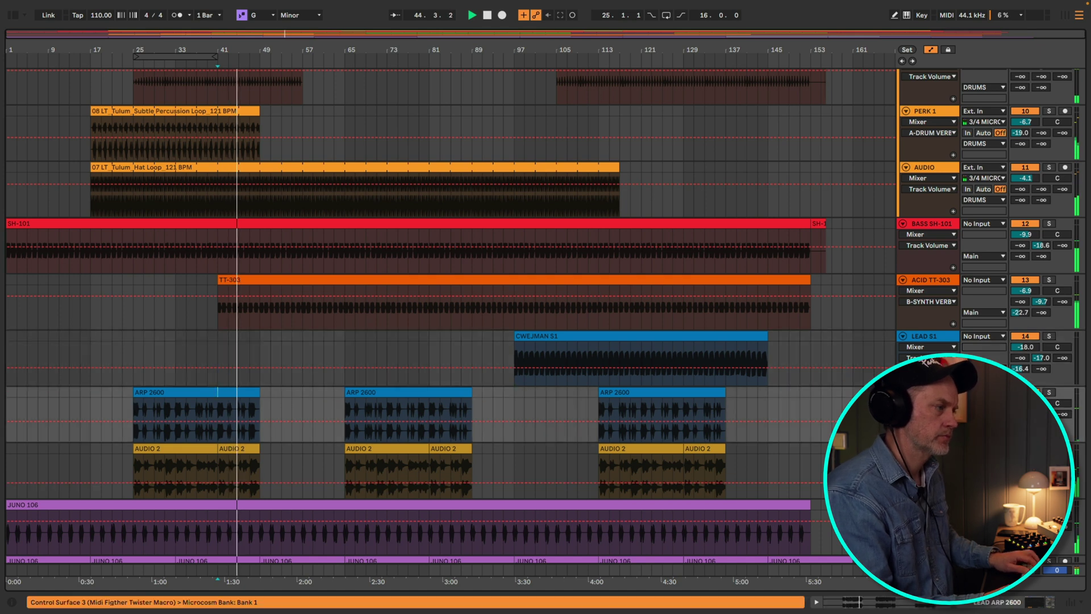
pyautogui.hotkey('ctrl', 'g')
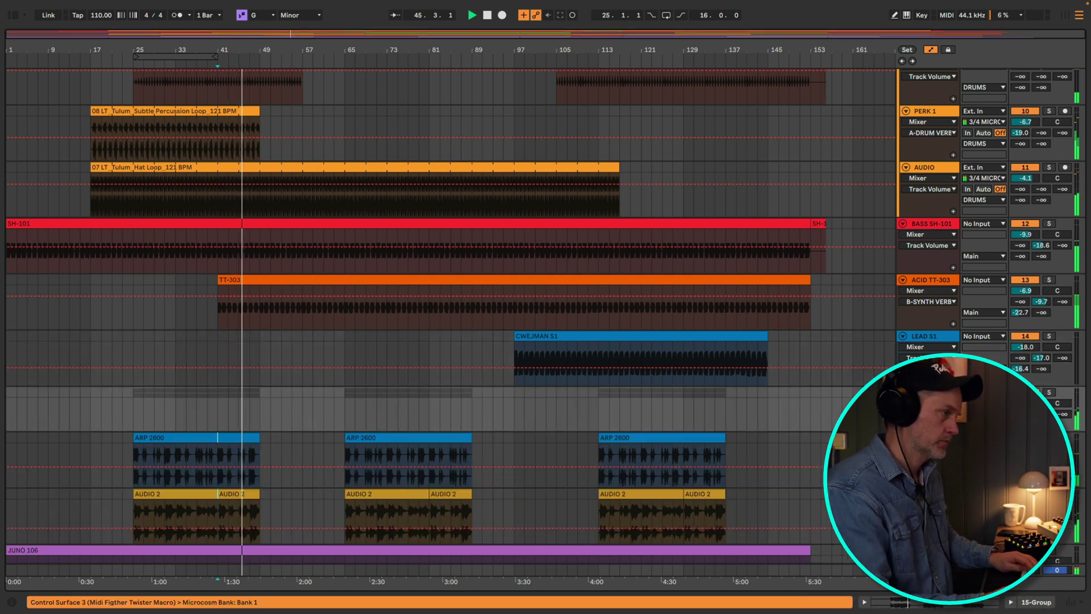
pyautogui.press('Up')
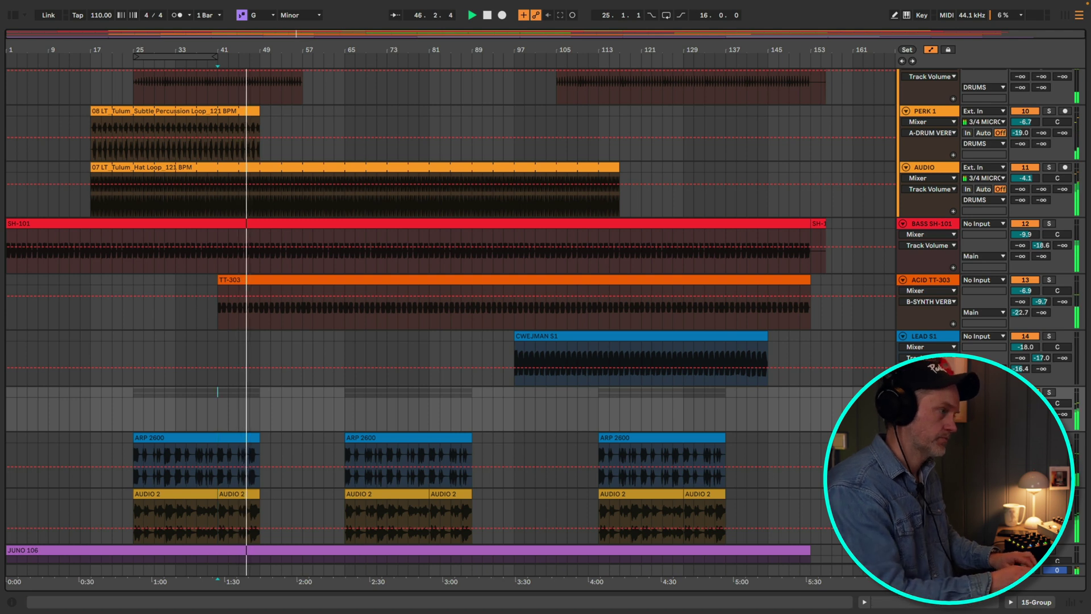
pyautogui.hotkey('ctrl', 'r')
pyautogui.write('ARP Group')
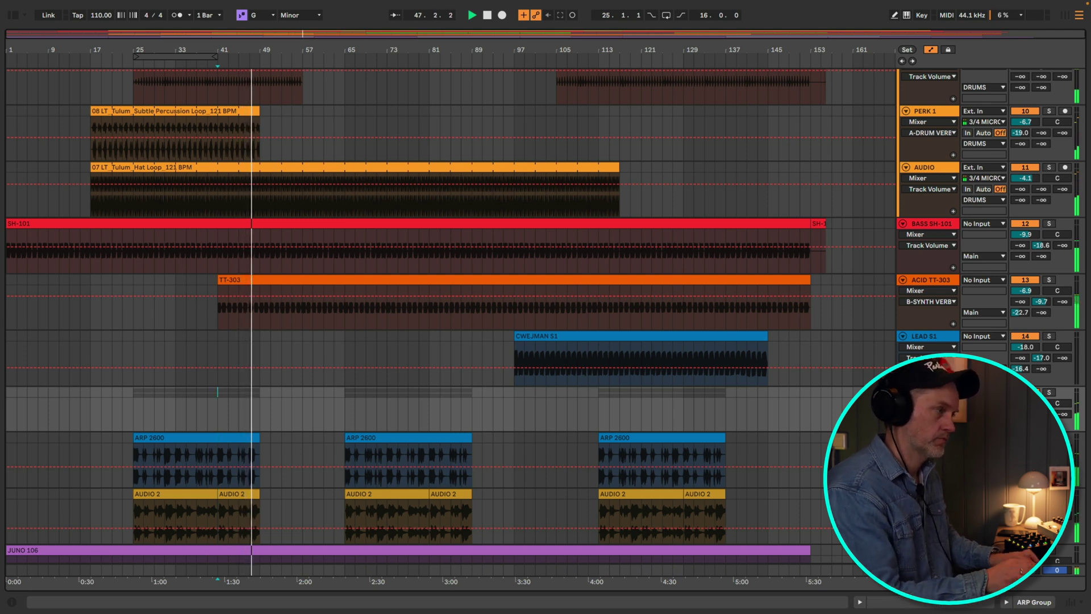
pyautogui.press('Return')
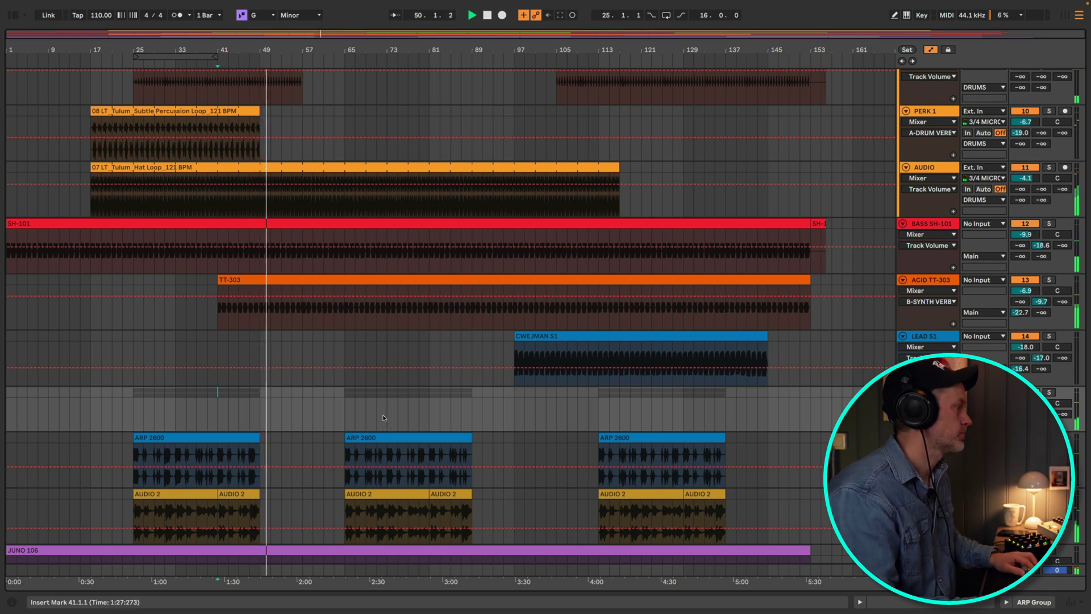
# Deactivate the ARP 2600 and AUDIO 2 clips between bars 65 and 89.
pyautogui.click(362, 437)
pyautogui.keyDown('shift'); pyautogui.click(425, 493); pyautogui.keyUp('shift')
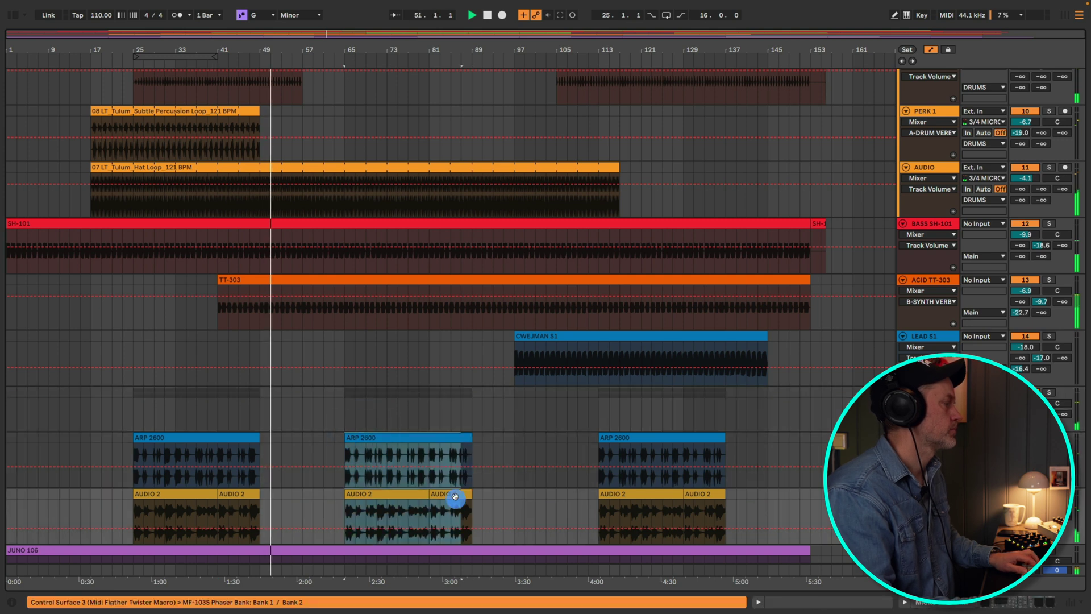
pyautogui.press('0')
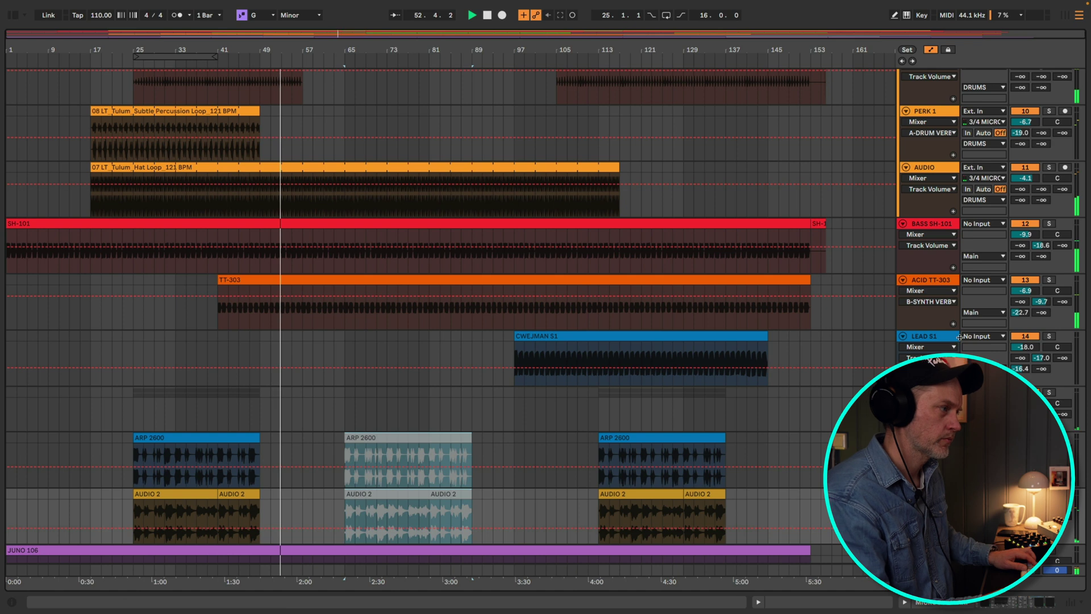
# Insert a new MIDI track named LEAD REPRO between LEAD S1 and ARP Group.
pyautogui.hotkey('ctrl', 'shift', 't')
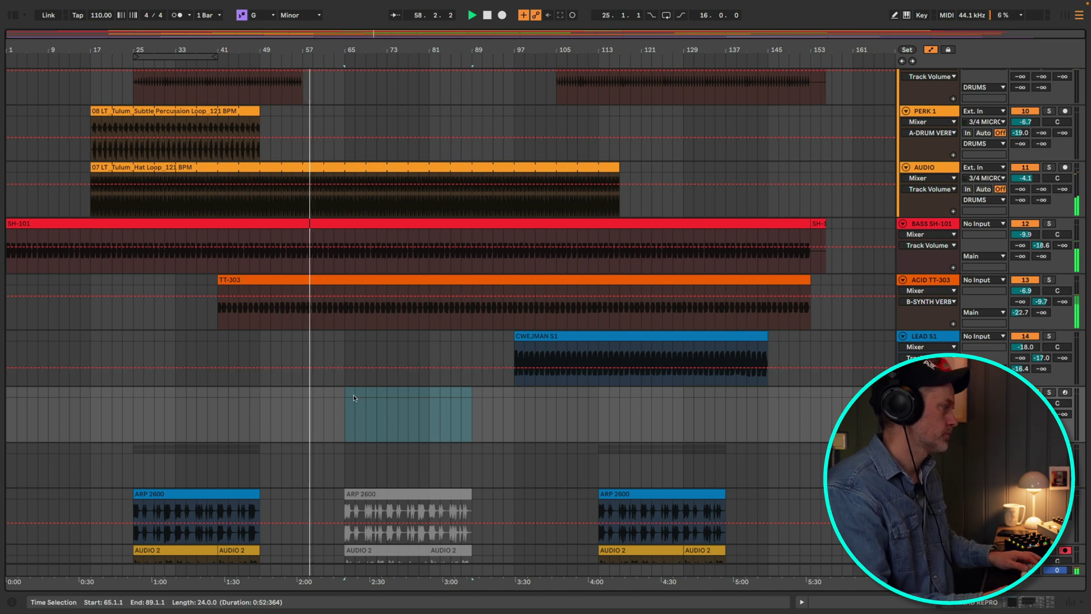
pyautogui.scroll(3, 360, 458)
pyautogui.scroll(-6, 362, 463)
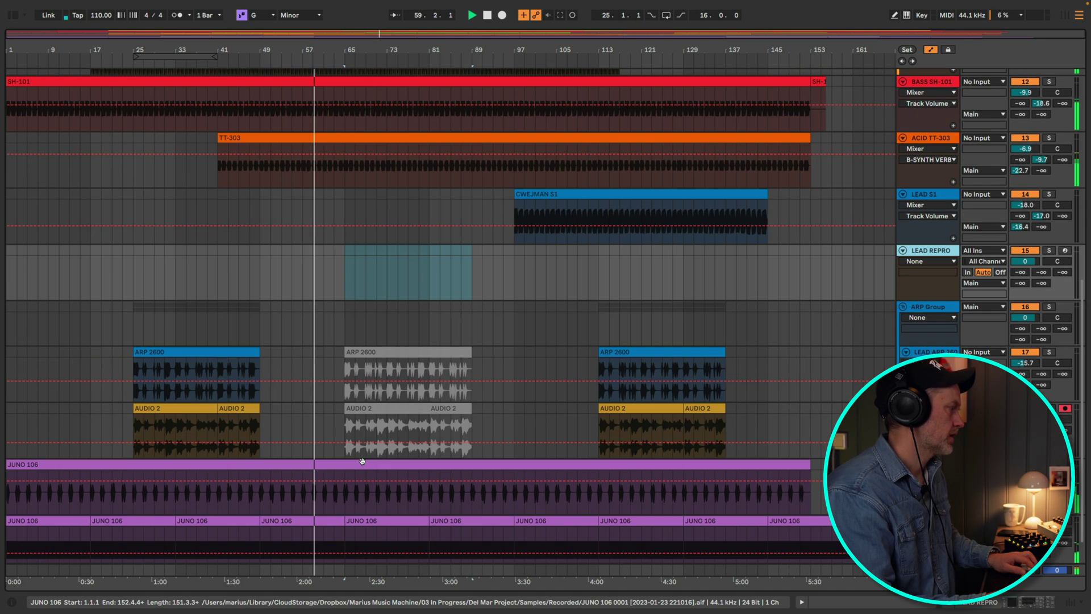
# Open a gap in the BD track from bar 61 to 65, and trim the first SD TR8S clip to end at bar 65.
pyautogui.scroll(8, 379, 313)
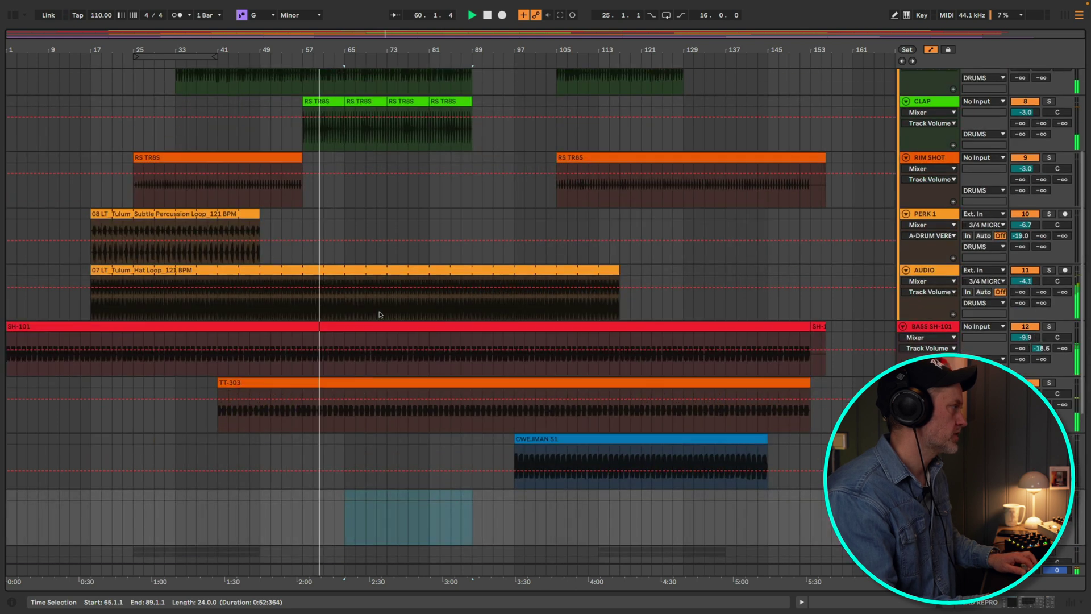
pyautogui.click(341, 173)
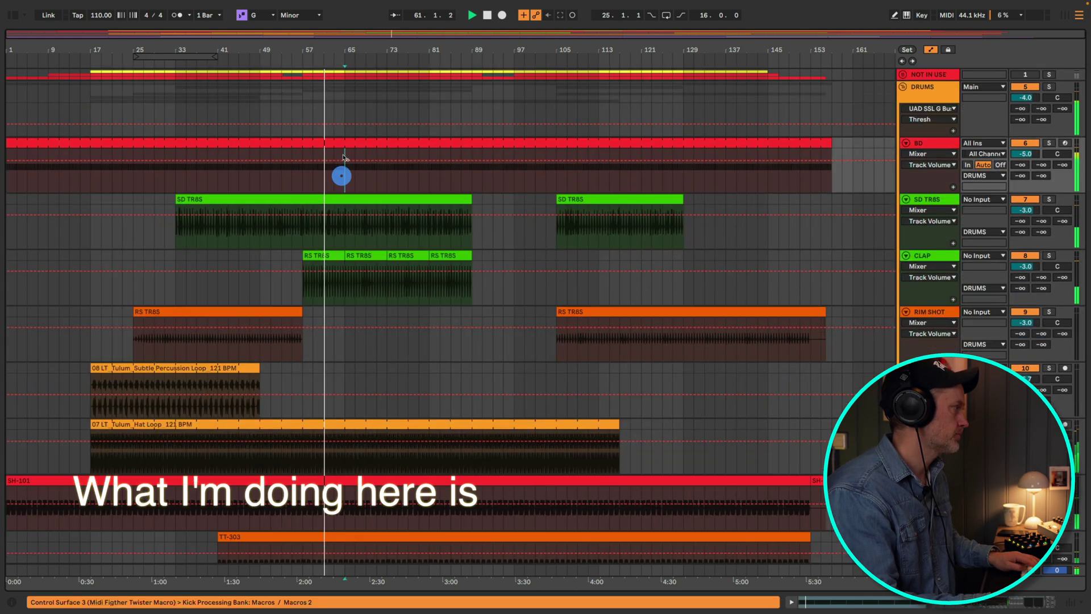
pyautogui.moveTo(344, 142); pyautogui.dragTo(323, 142)
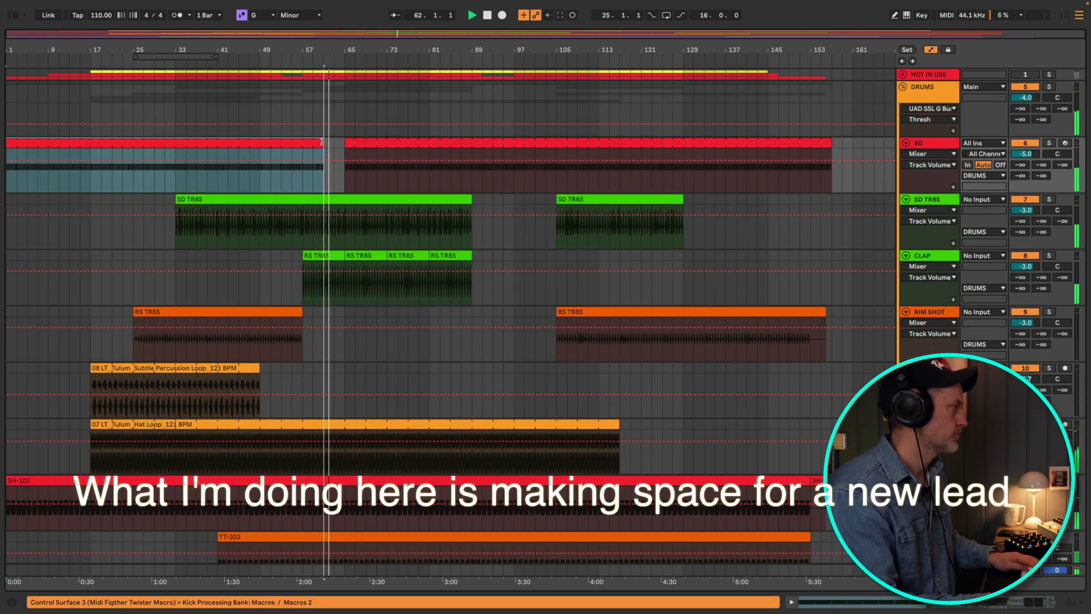
pyautogui.click(368, 201)
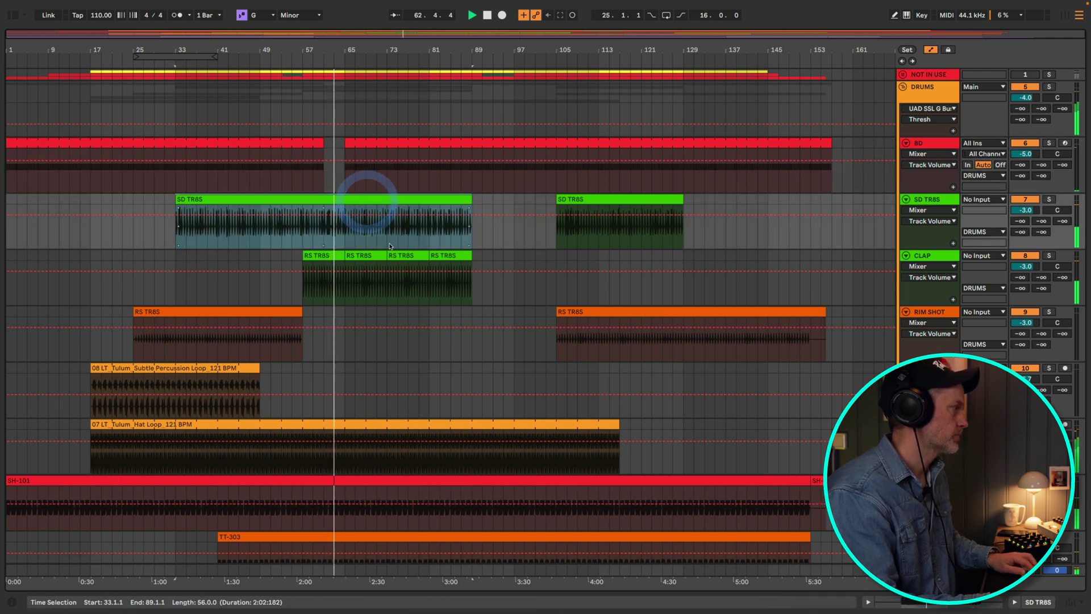
pyautogui.moveTo(471, 198); pyautogui.dragTo(346, 200)
# Select the CLAP clip at bars 65 to 73 and move that time selection down to the ACID TT-303 track.
pyautogui.click(372, 256)
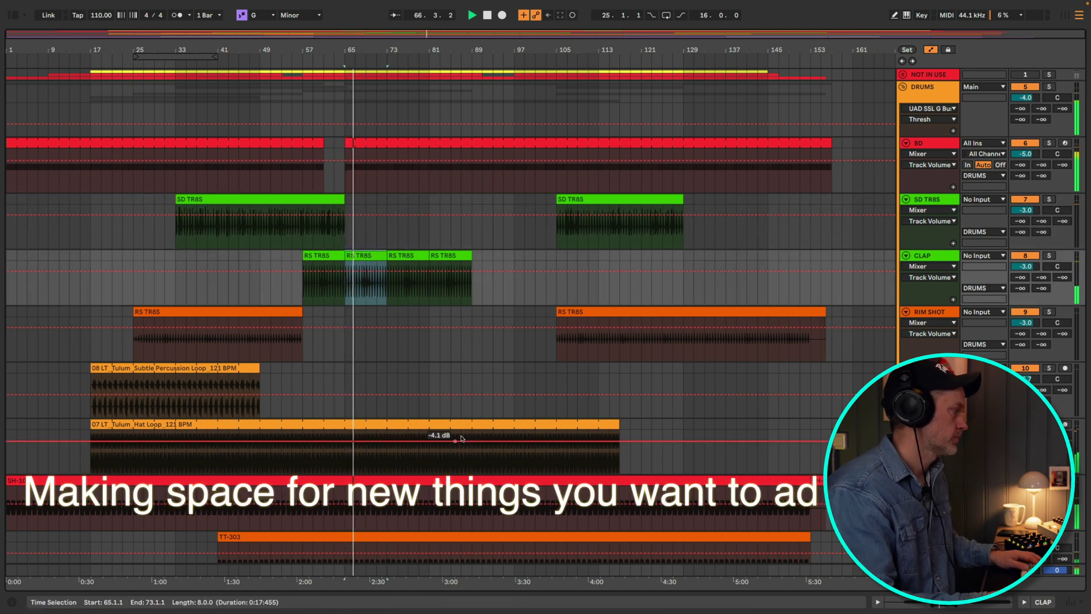
pyautogui.scroll(-3, 489, 410)
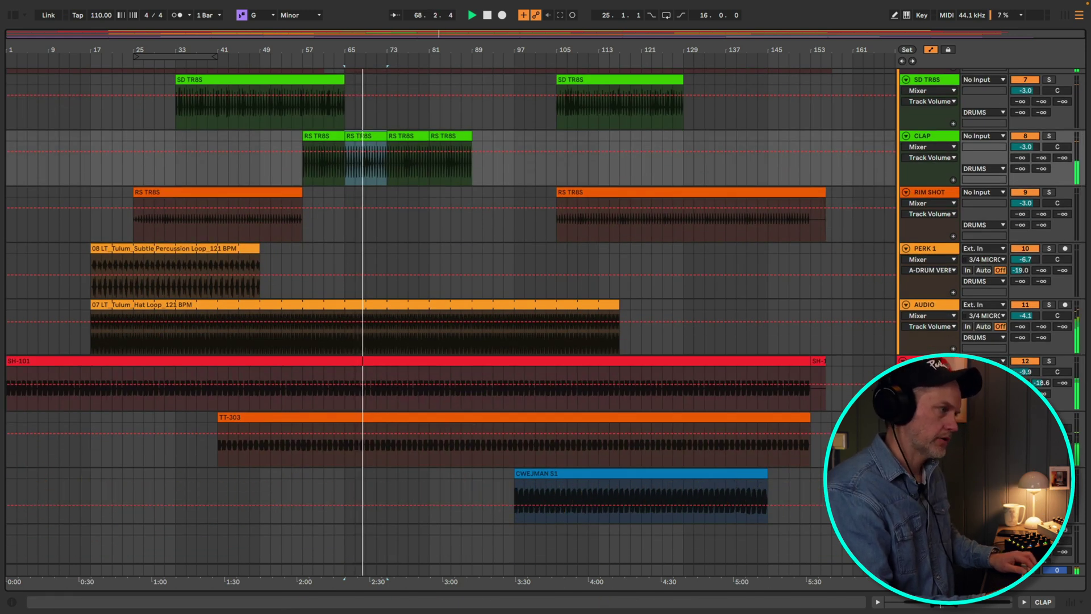
pyautogui.press('Down')
pyautogui.press('Down')
pyautogui.press('Down')
pyautogui.press('Down')
pyautogui.press('Down')
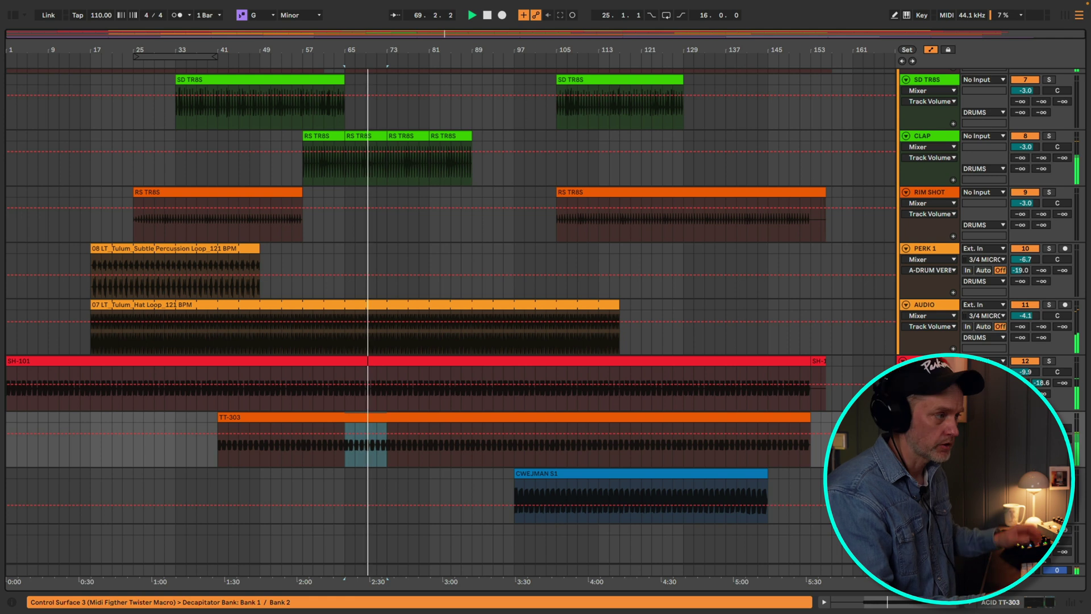
# Show the device view and browser, extend the ACID TT-303 selection to bar 81, and loop bars 65 to 81.
pyautogui.press('super+alt+l')
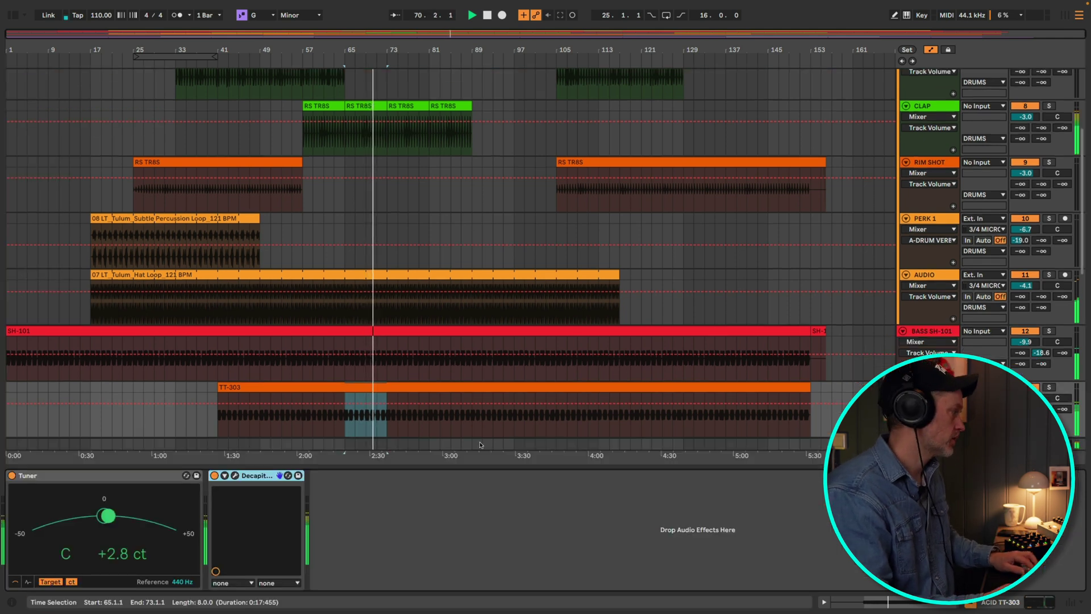
pyautogui.press('super+alt+b')
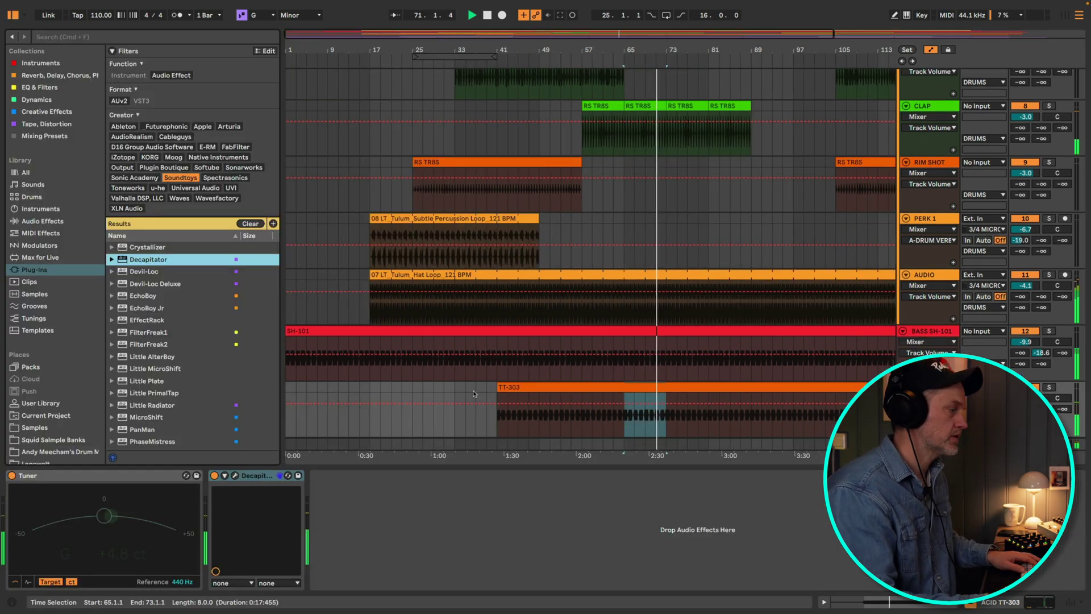
pyautogui.scroll(-3, 721, 263)
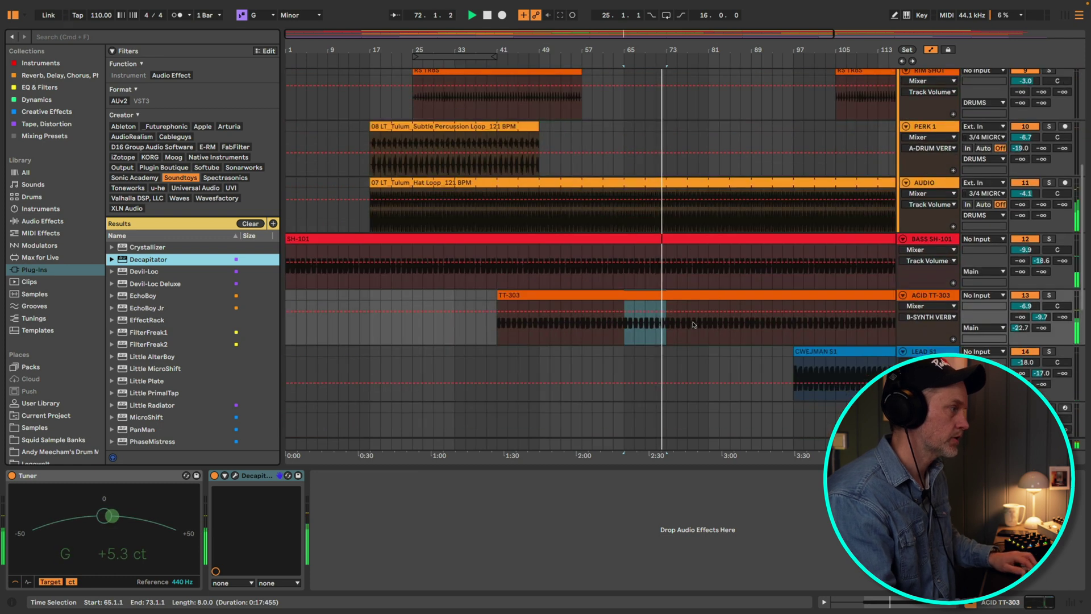
pyautogui.keyDown('shift'); pyautogui.click(706, 330); pyautogui.keyUp('shift')
pyautogui.press('super+l')
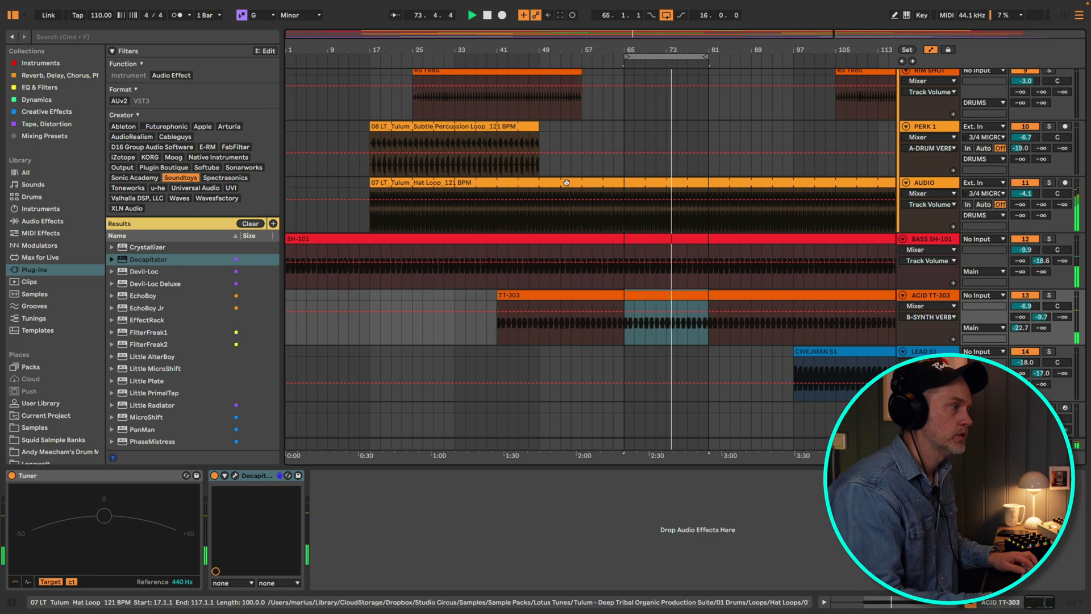
# Add Auto Filter after Decapitator on ACID TT-303 and automate its Frequency in a falling curve from bar 65 to 81.
pyautogui.click(35, 88)
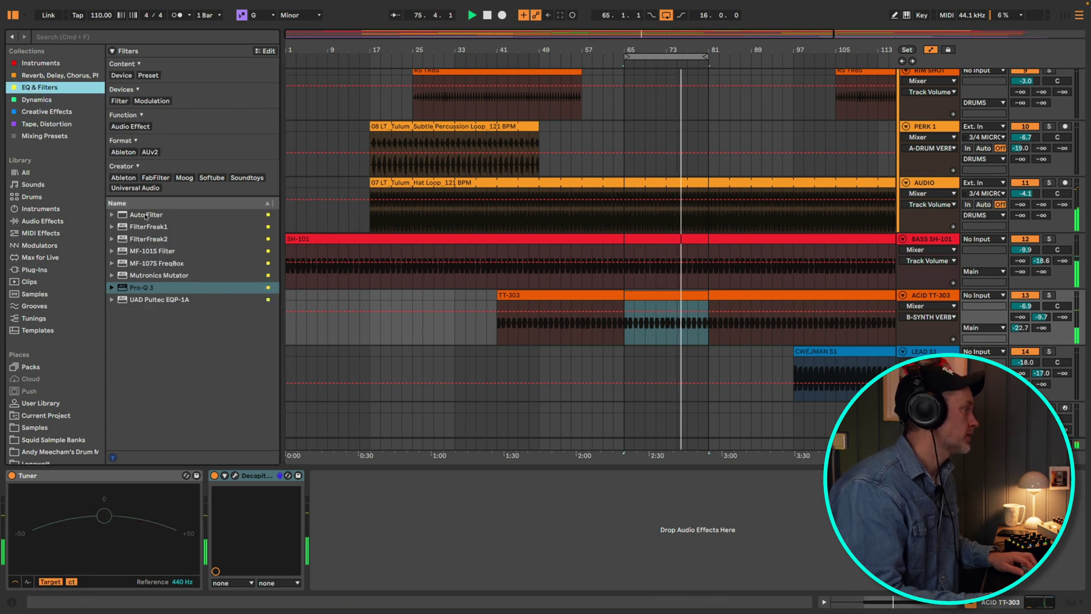
pyautogui.moveTo(146, 216); pyautogui.dragTo(494, 500)
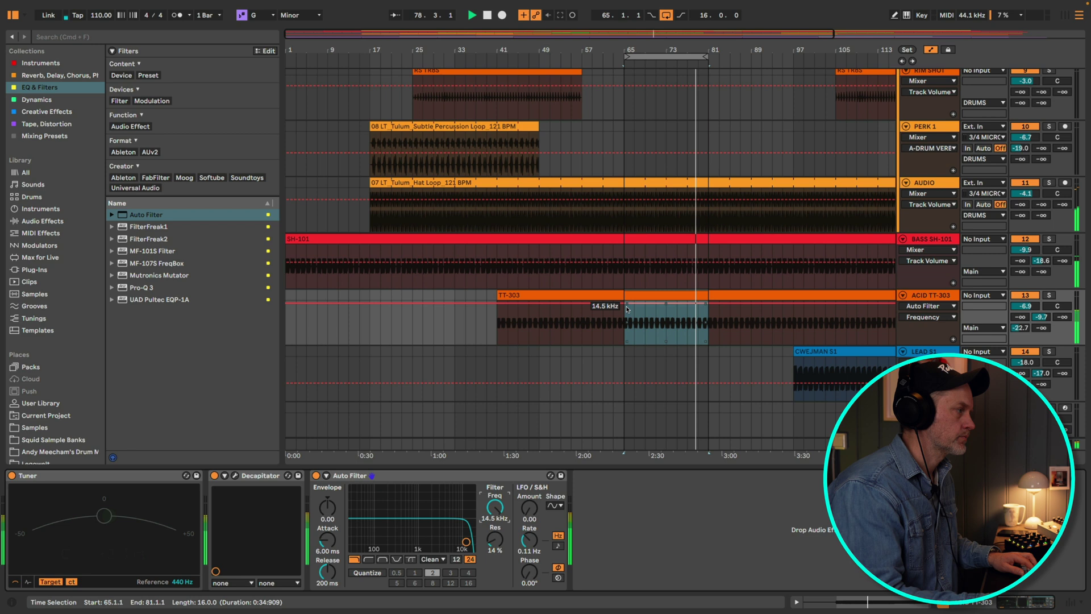
pyautogui.click(666, 305)
pyautogui.moveTo(707, 303); pyautogui.dragTo(667, 324)
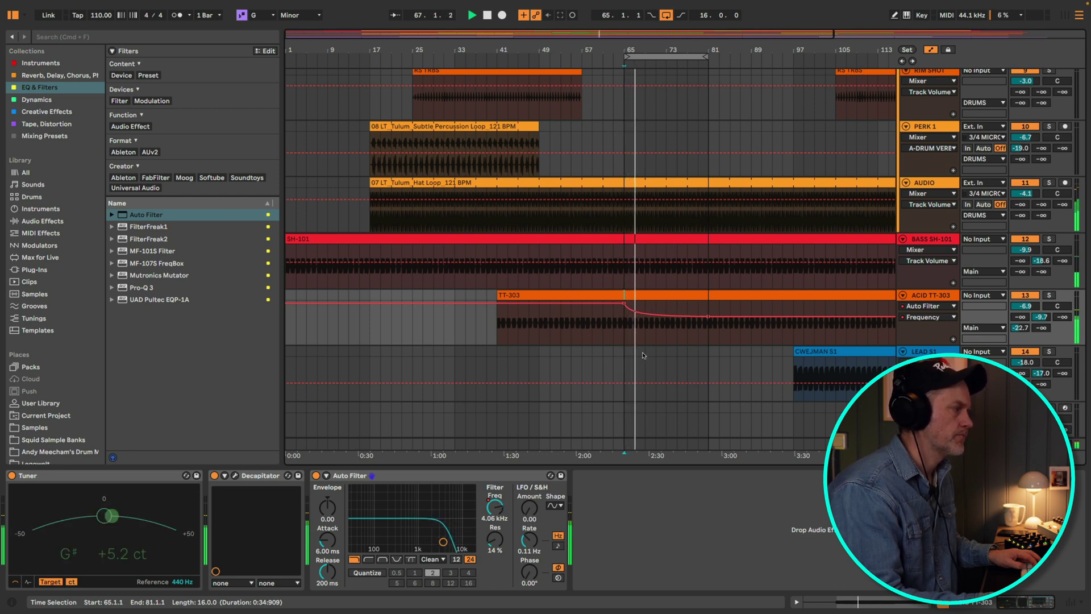
# Move the loop start to bar 73 so that playback loops bars 73 to 81.
pyautogui.scroll(-3, 849, 315)
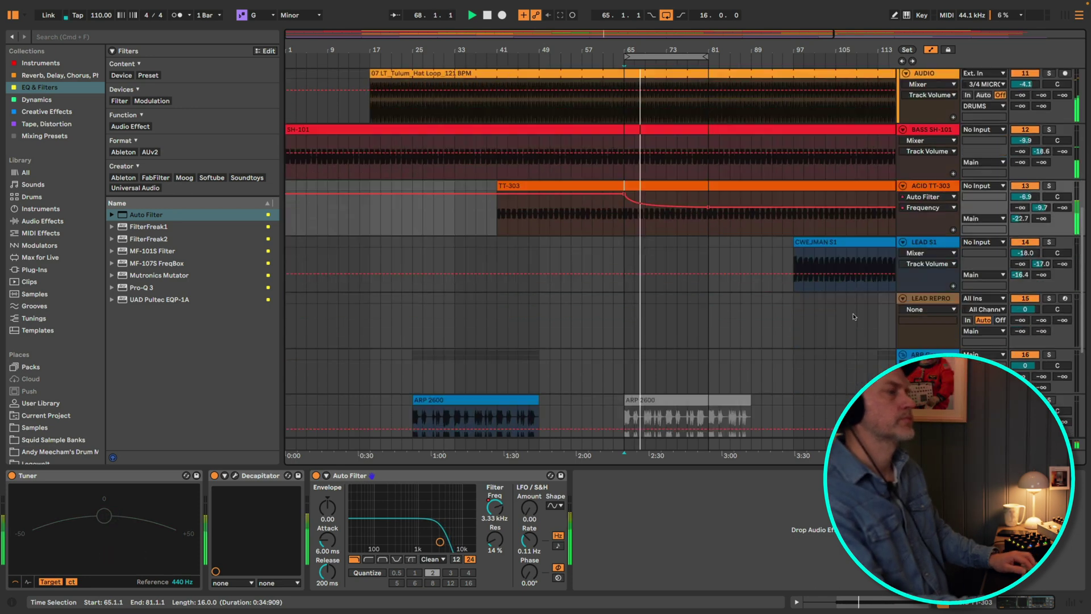
pyautogui.scroll(-1, 853, 316)
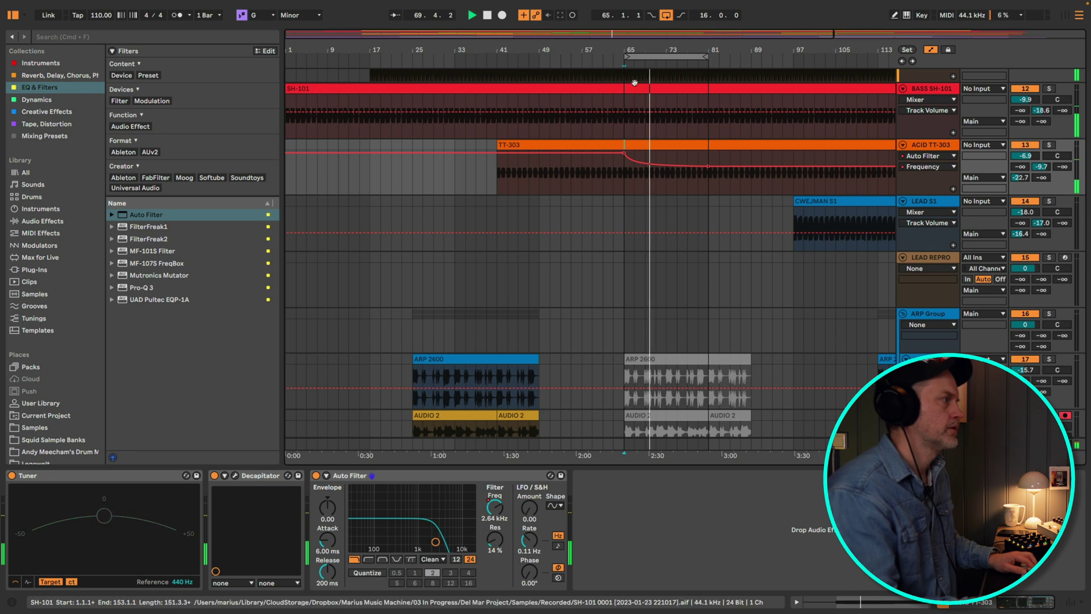
pyautogui.moveTo(625, 57); pyautogui.dragTo(666, 56)
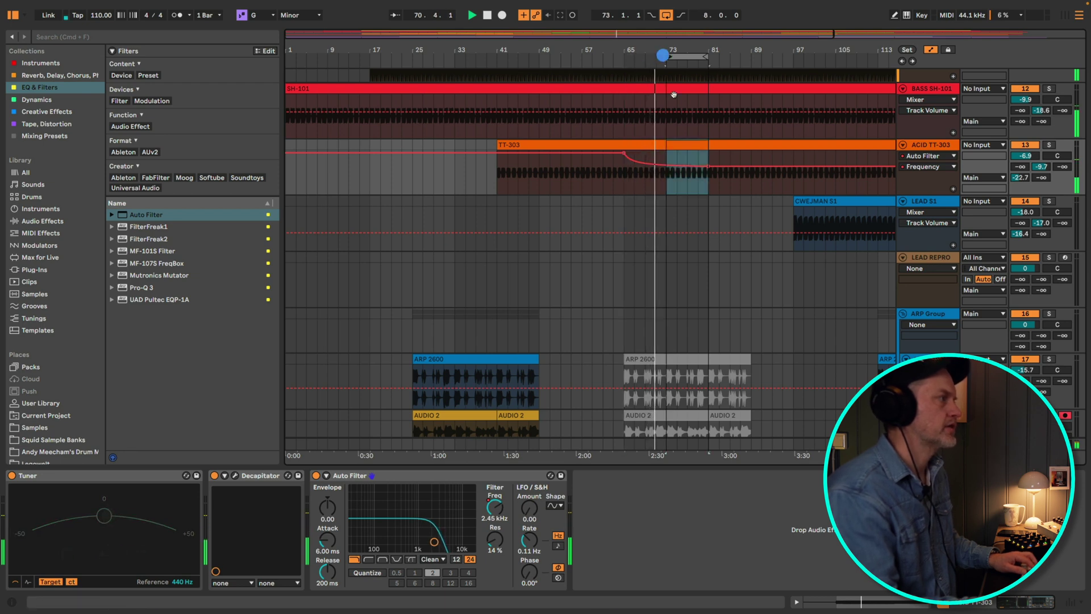
pyautogui.scroll(8, 687, 147)
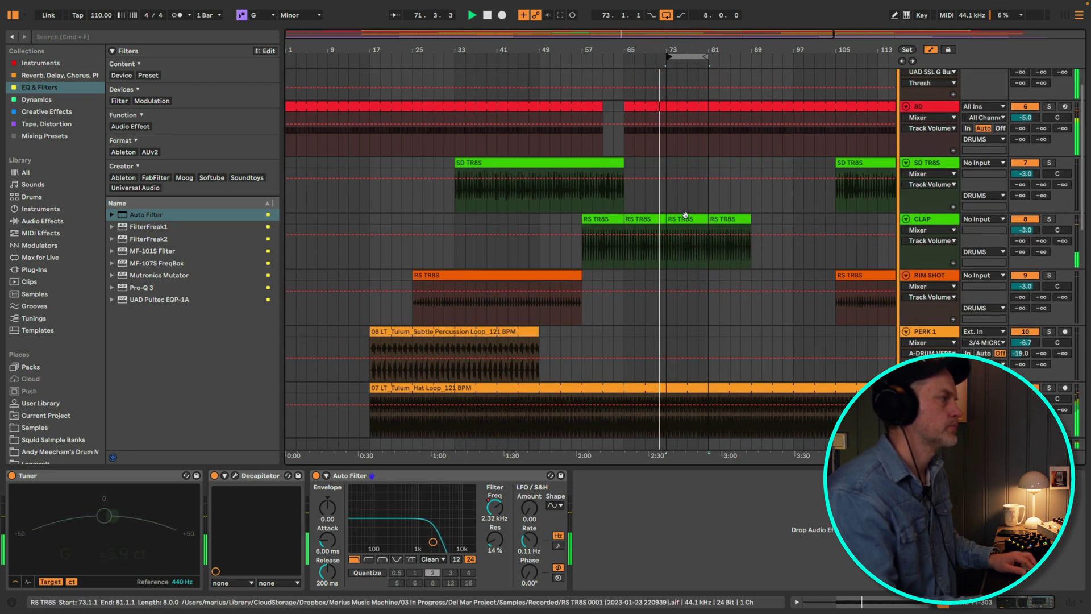
# Delete the two CLAP clips between bars 73 and 89.
pyautogui.click(687, 228)
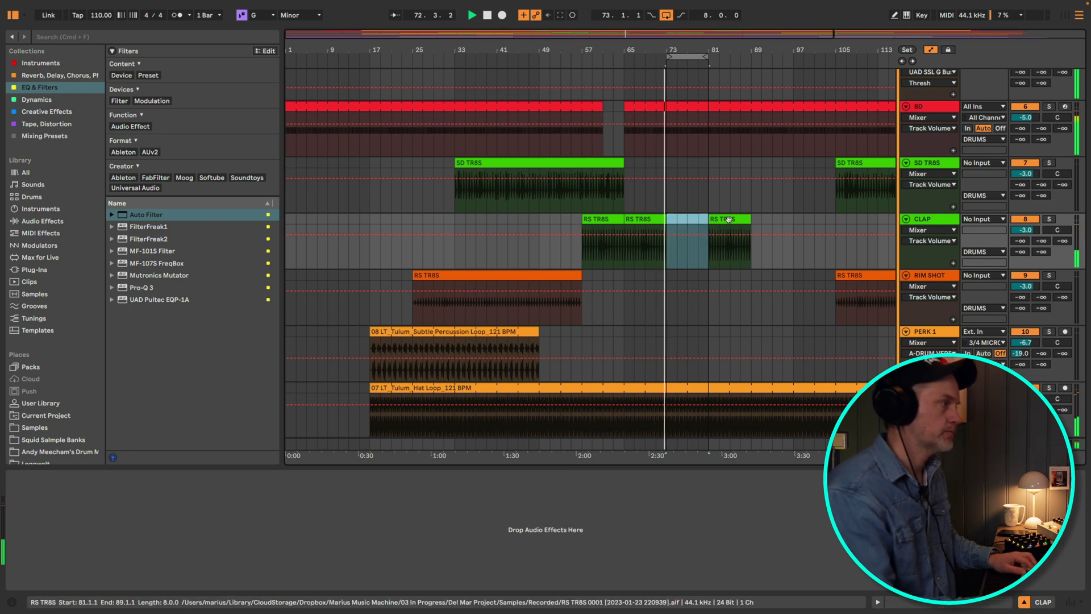
pyautogui.press('Right')
pyautogui.press('Delete')
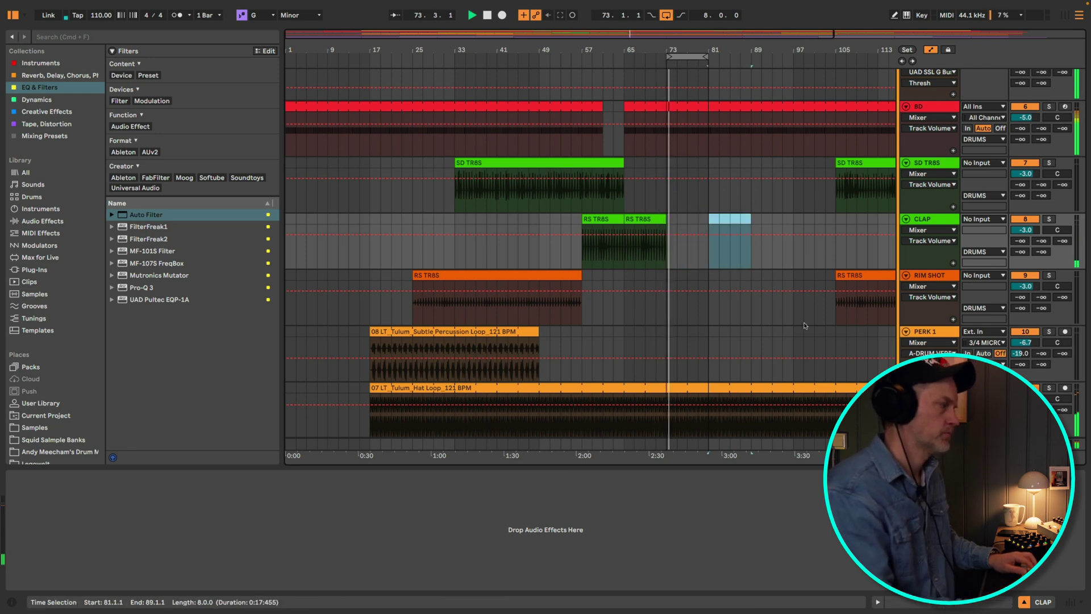
# Clear the clip on the PAD JUNO 106 track from bar 73 to bar 97.
pyautogui.scroll(-5, 813, 284)
pyautogui.scroll(-6, 804, 328)
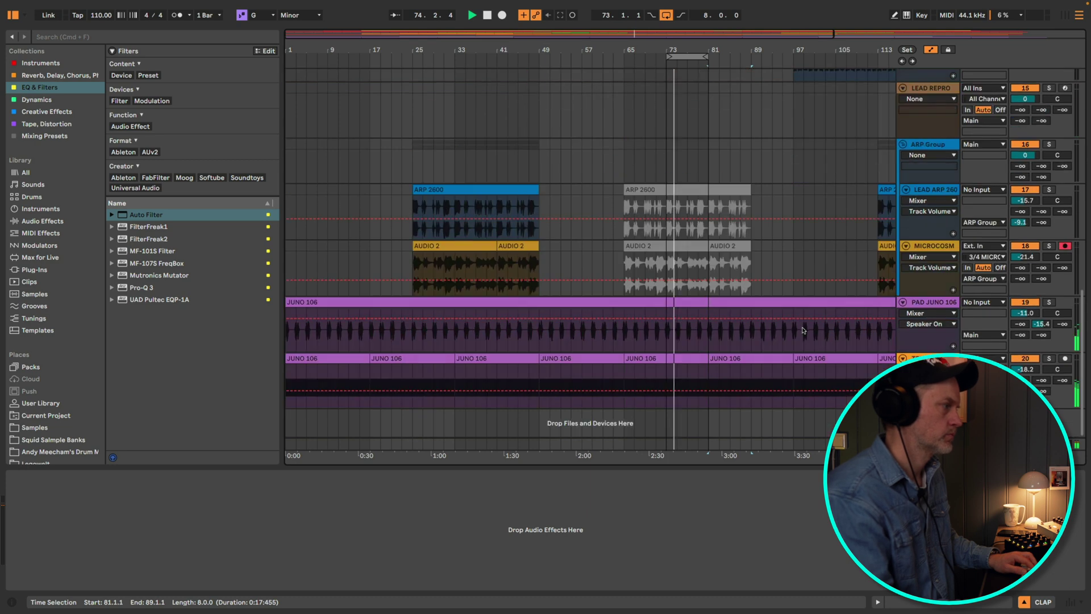
pyautogui.moveTo(694, 313); pyautogui.dragTo(668, 321)
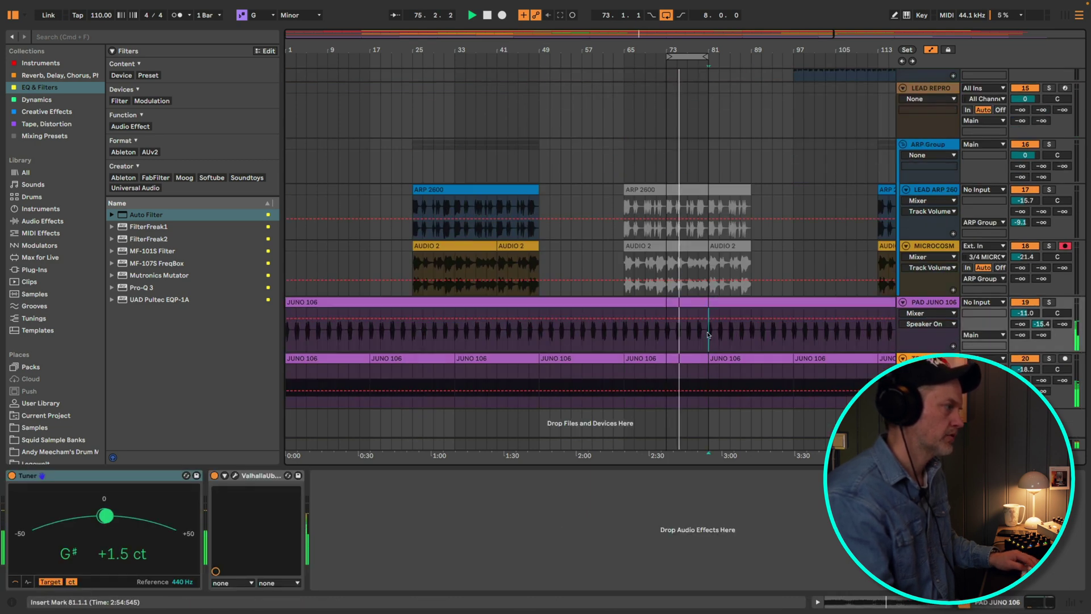
pyautogui.press('super+j')
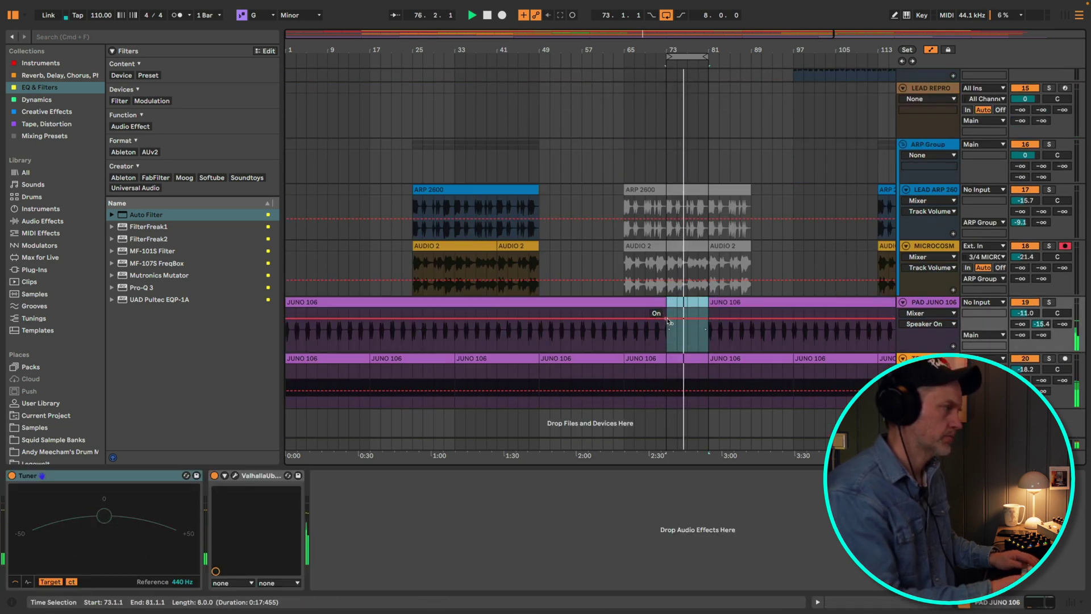
pyautogui.click(641, 62)
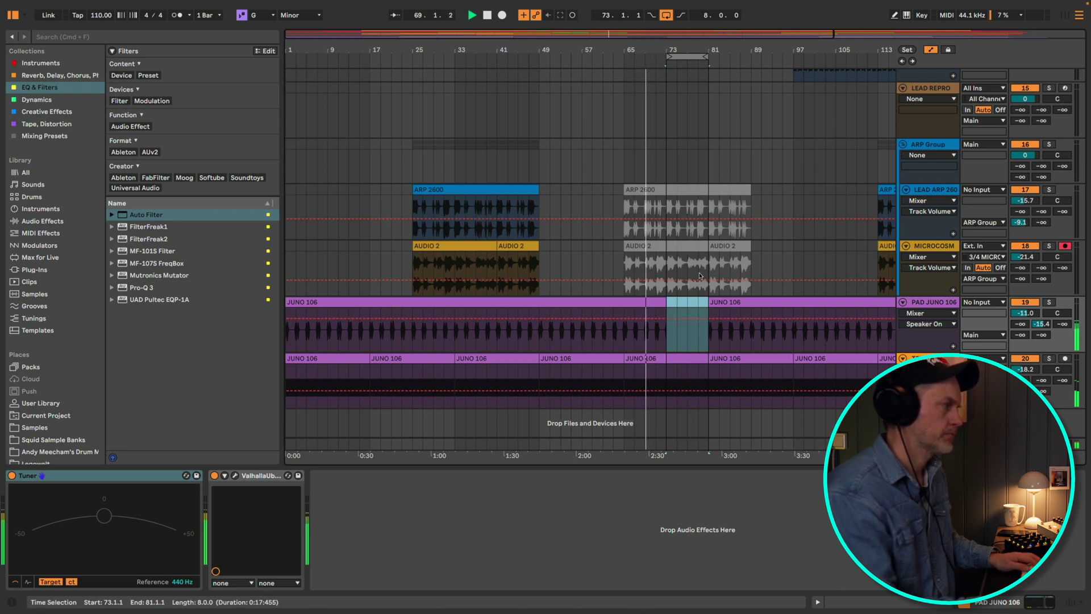
pyautogui.moveTo(714, 297); pyautogui.dragTo(793, 305)
# Cut the Tulum Hat Loop on the AUDIO track at bar 73 and trim its remaining part to start at bar 89.
pyautogui.scroll(10, 703, 225)
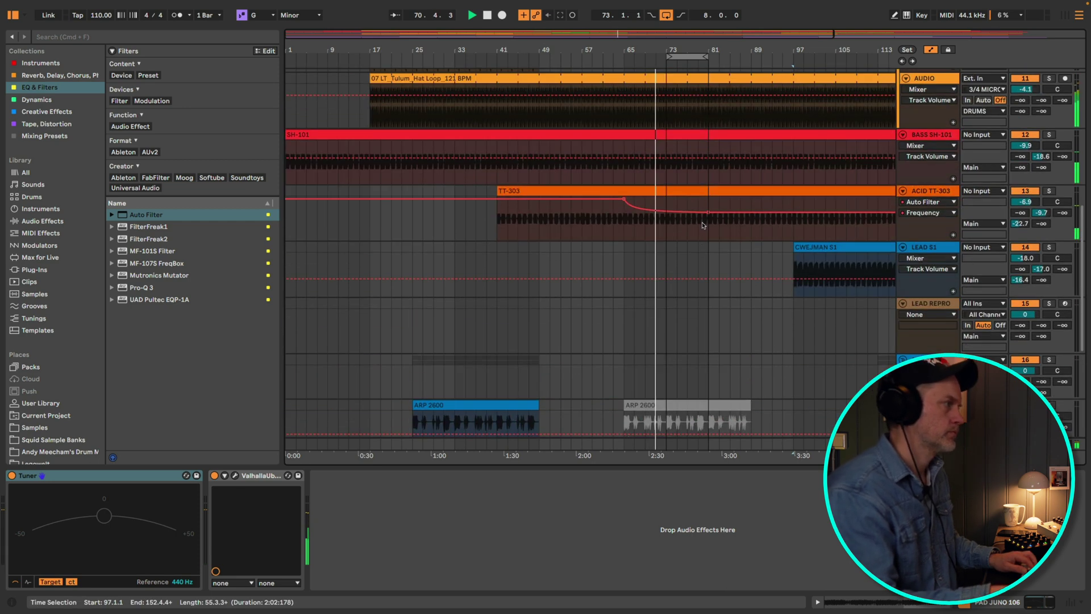
pyautogui.scroll(5, 702, 225)
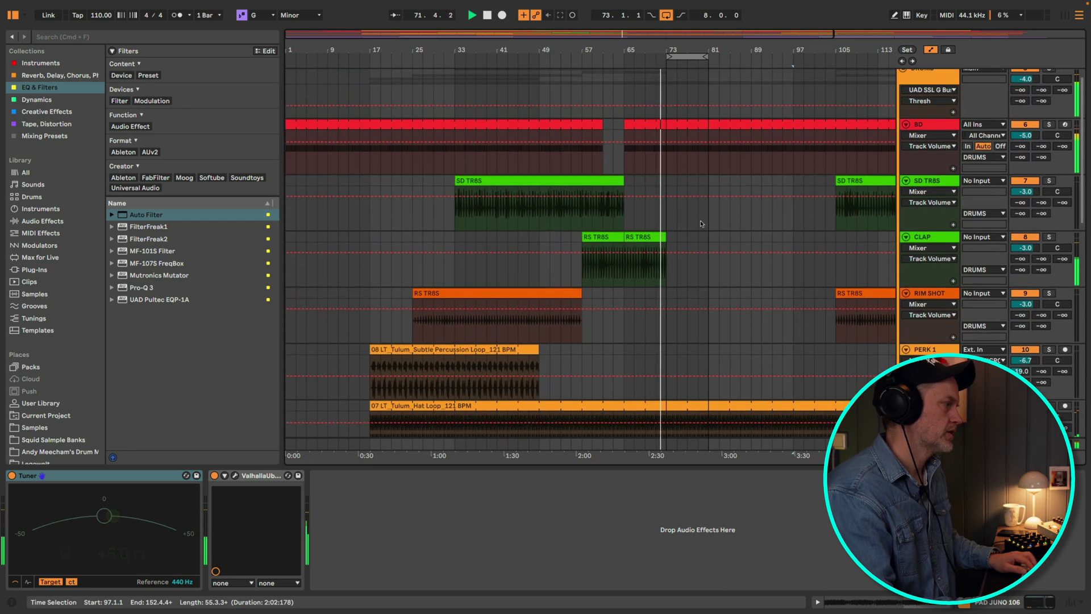
pyautogui.scroll(-6, 699, 263)
pyautogui.moveTo(673, 260); pyautogui.dragTo(704, 221)
pyautogui.press('super+e')
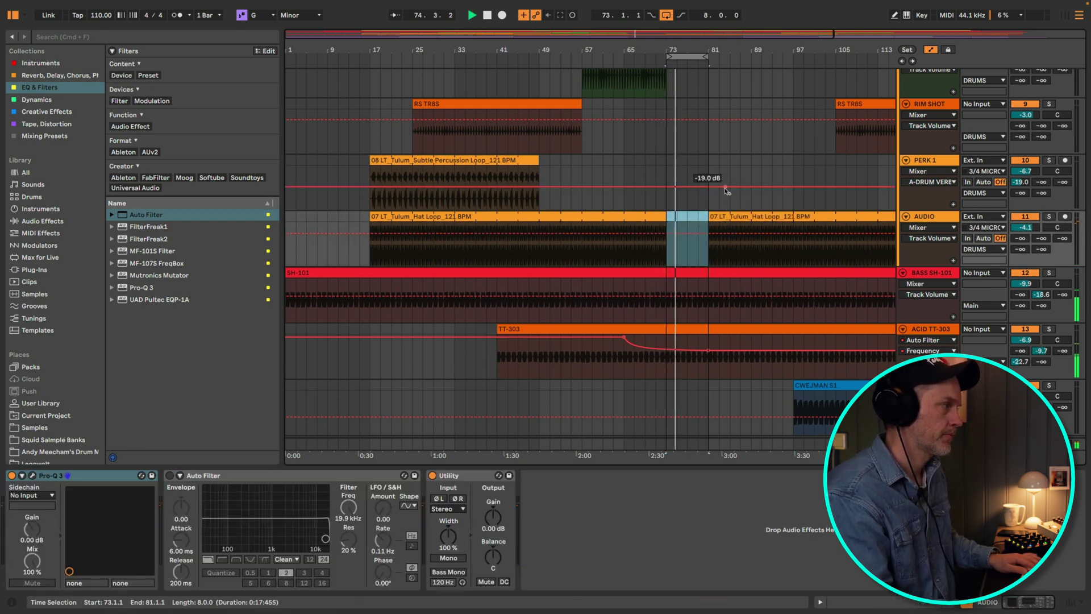
pyautogui.moveTo(706, 223); pyautogui.dragTo(751, 217)
# Lower the ACID TT-303 filter frequency breakpoint at bar 81 and clear the TT-303 clip from bar 81 to bar 97.
pyautogui.moveTo(710, 352); pyautogui.dragTo(708, 352)
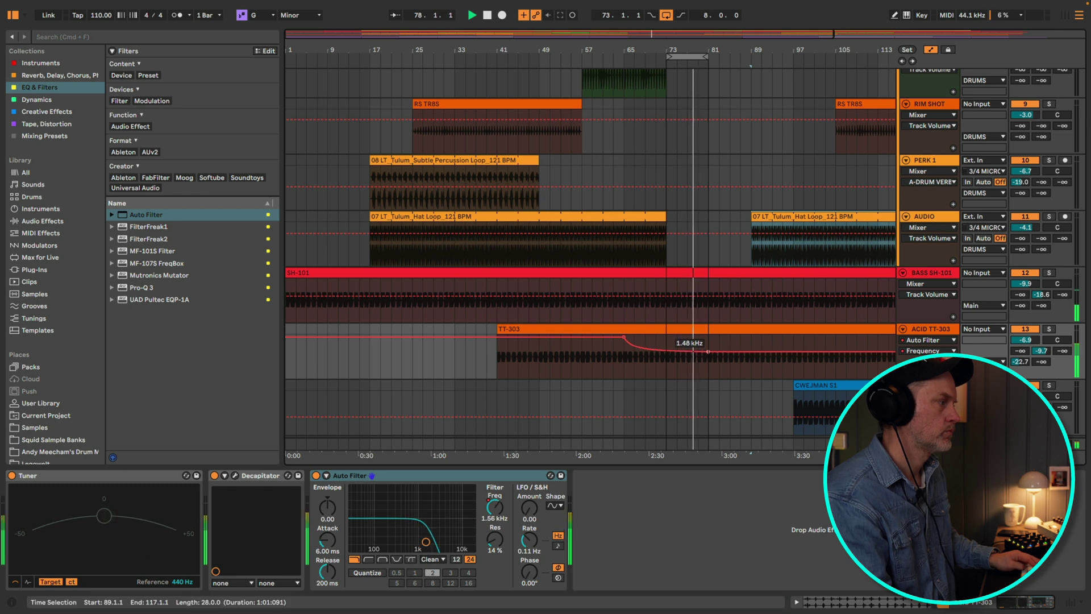
pyautogui.click(709, 340)
pyautogui.press('super+e')
pyautogui.press('Right')
pyautogui.press('Right')
pyautogui.press('Right')
pyautogui.press('Right')
pyautogui.press('Right')
pyautogui.press('Right')
pyautogui.press('Right')
pyautogui.press('Right')
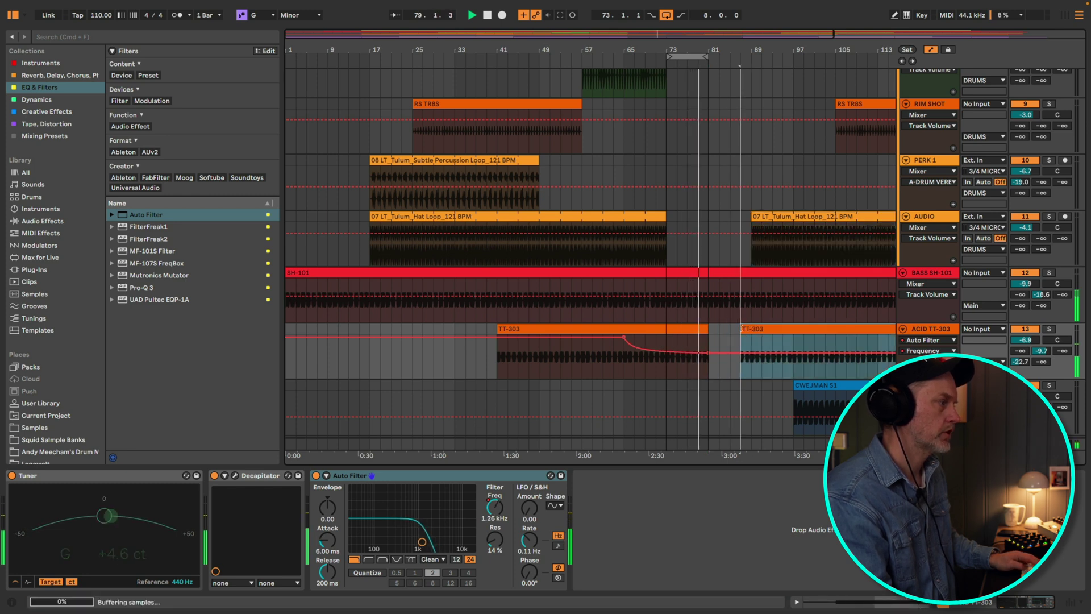
pyautogui.moveTo(739, 340); pyautogui.dragTo(781, 340)
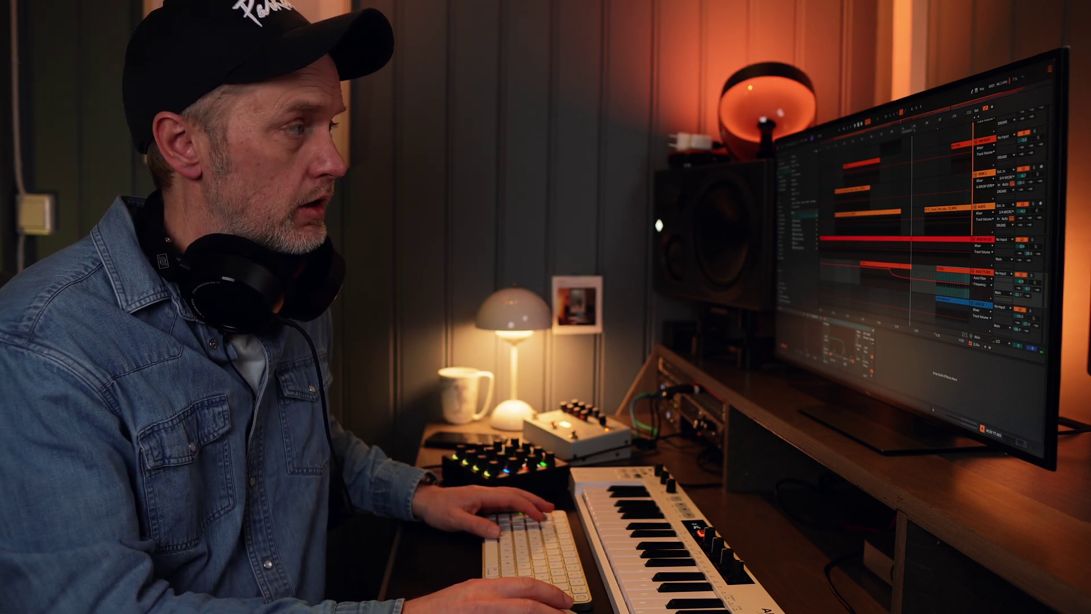
# Play from bar 73 with looping off and create an empty MIDI clip on LEAD REPRO from bar 81 to 97.
pyautogui.press('-')
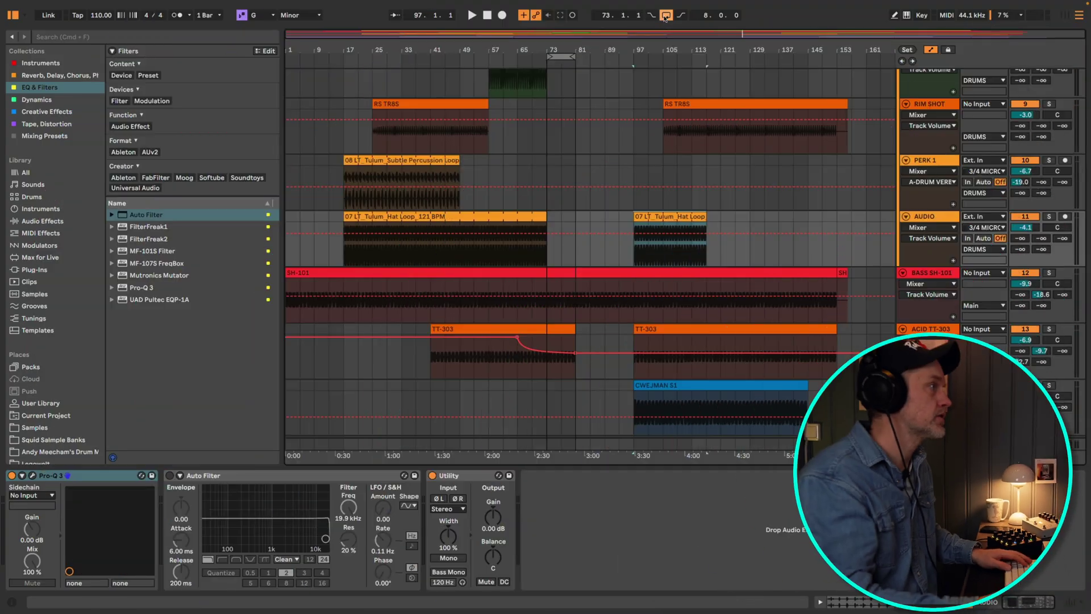
pyautogui.click(545, 59)
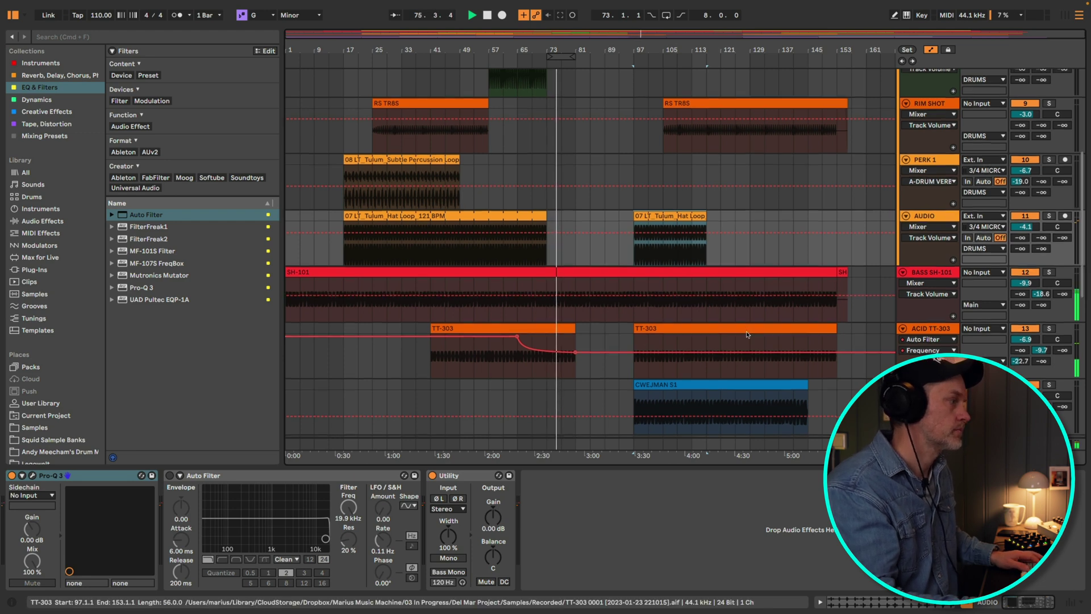
pyautogui.scroll(-6, 748, 334)
pyautogui.scroll(-4, 865, 210)
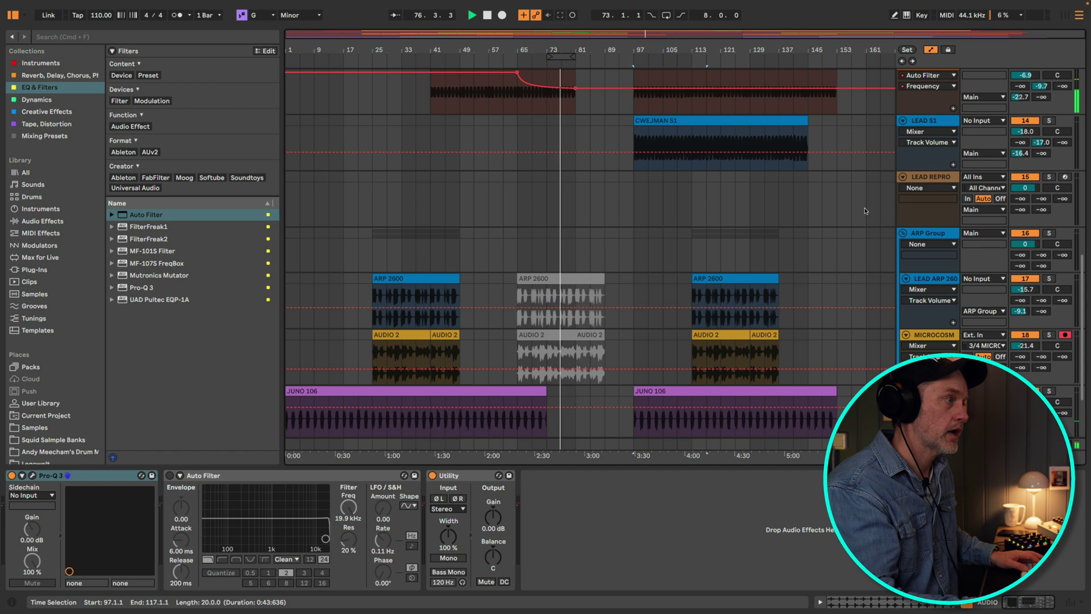
pyautogui.click(933, 181)
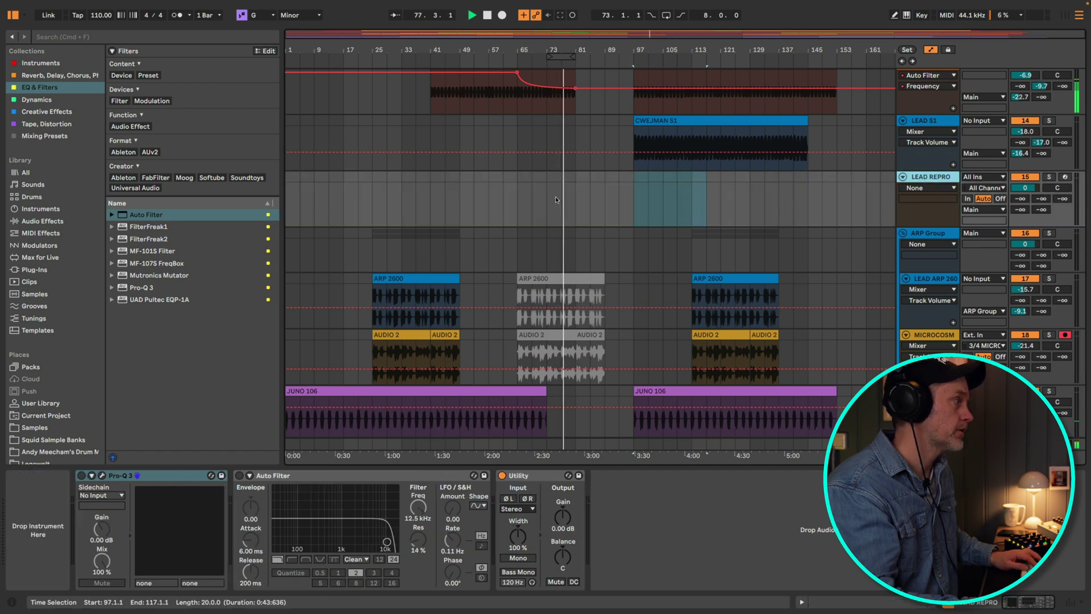
pyautogui.doubleClick(578, 188)
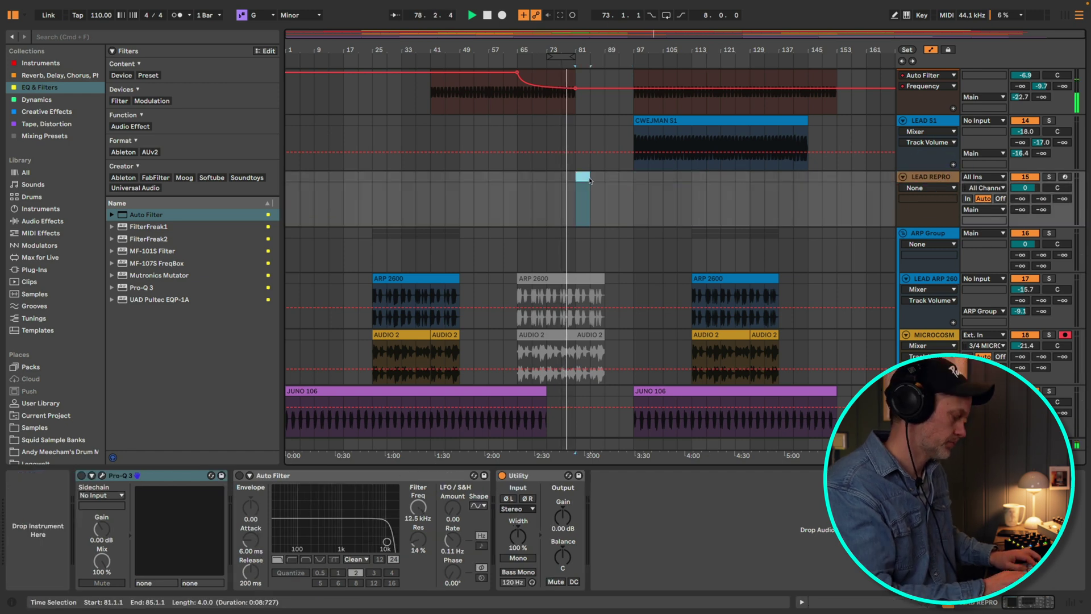
pyautogui.doubleClick(585, 183)
pyautogui.moveTo(588, 178); pyautogui.dragTo(634, 178)
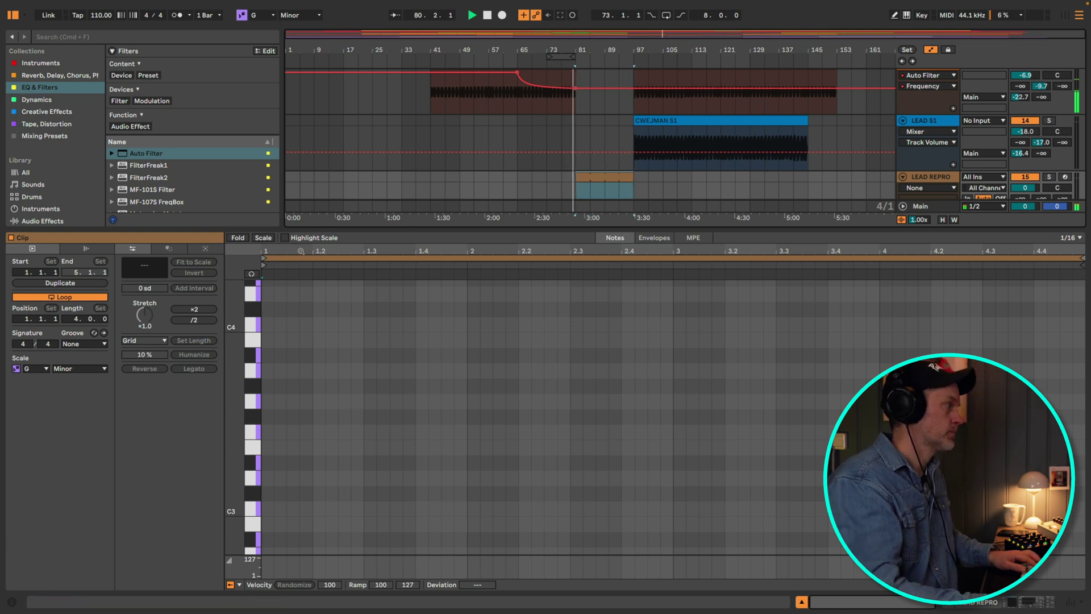
# Set the song's scale to C Minor and limit the piano roll of the new LEAD REPRO clip to scale notes.
pyautogui.moveTo(499, 229); pyautogui.dragTo(499, 318)
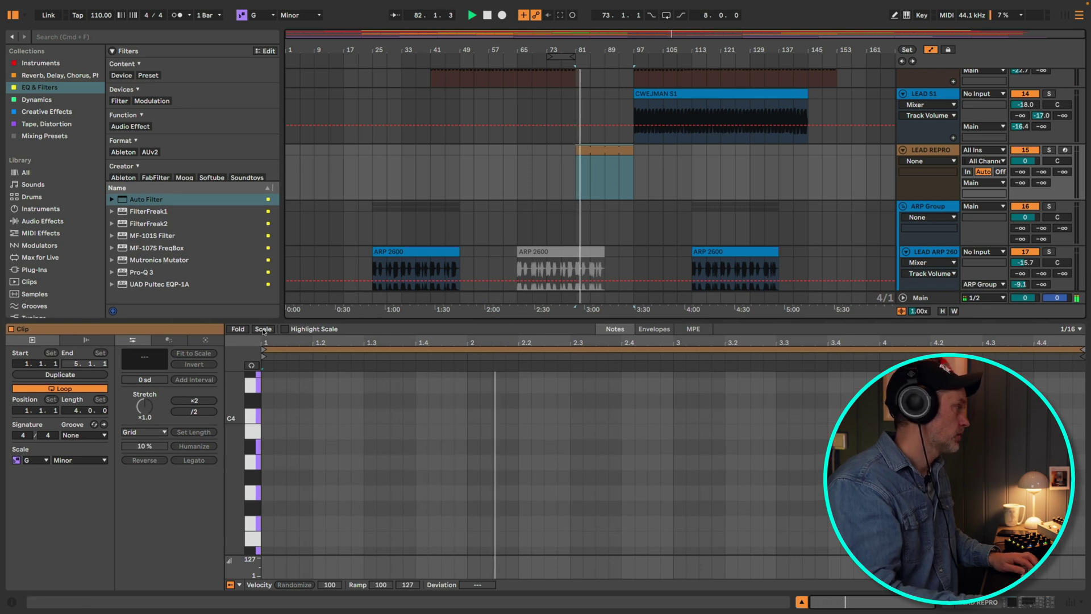
pyautogui.click(259, 15)
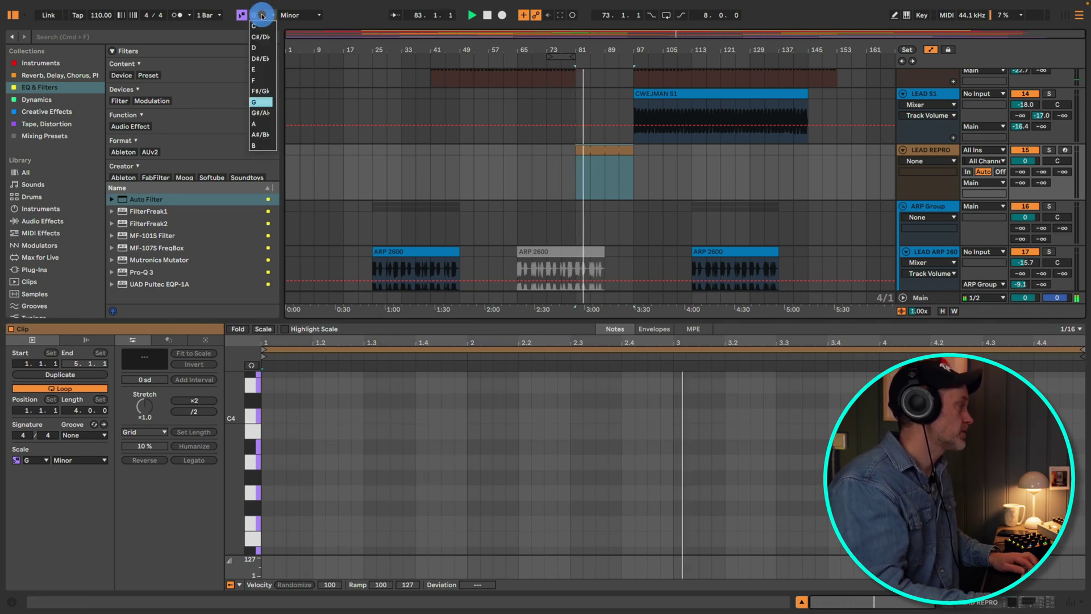
pyautogui.click(262, 27)
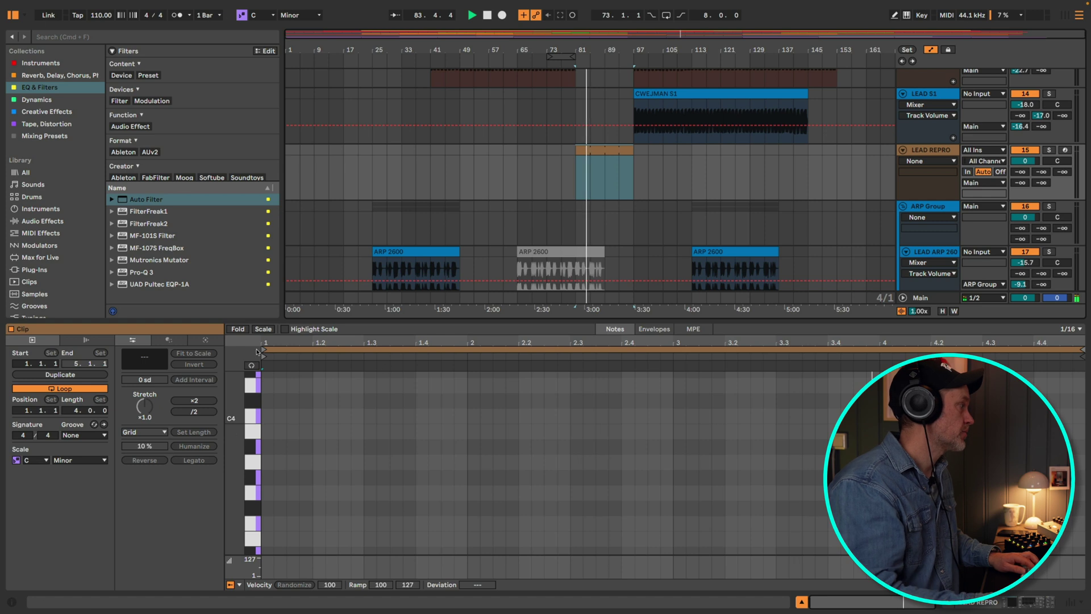
pyautogui.click(262, 329)
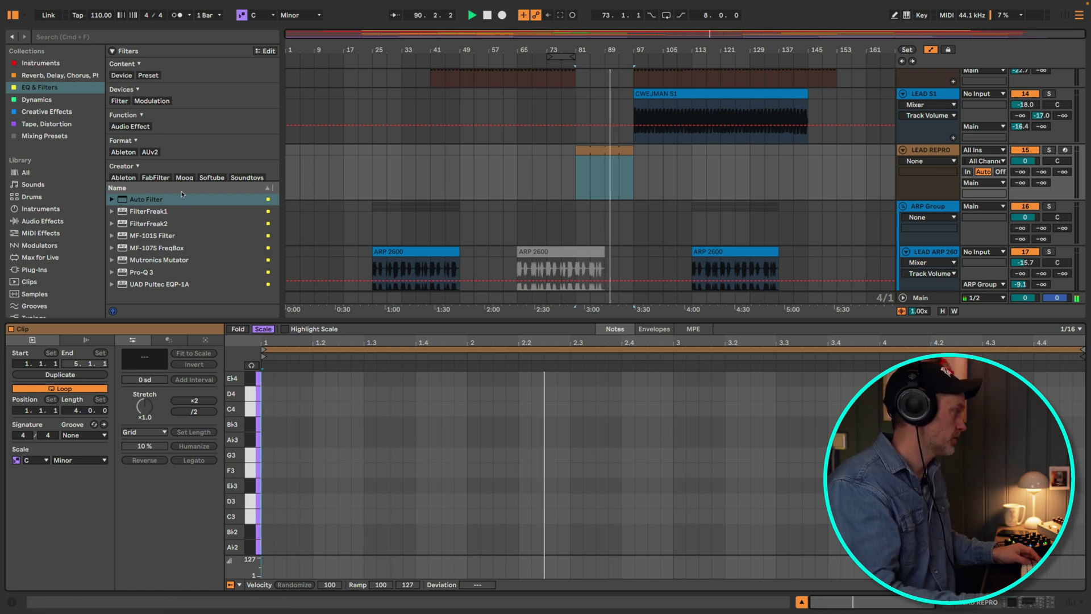
# Load the Repro-1 (Macro) instrument rack from the Instruments collection onto the LEAD REPRO track.
pyautogui.hotkey('shift', 'Tab')
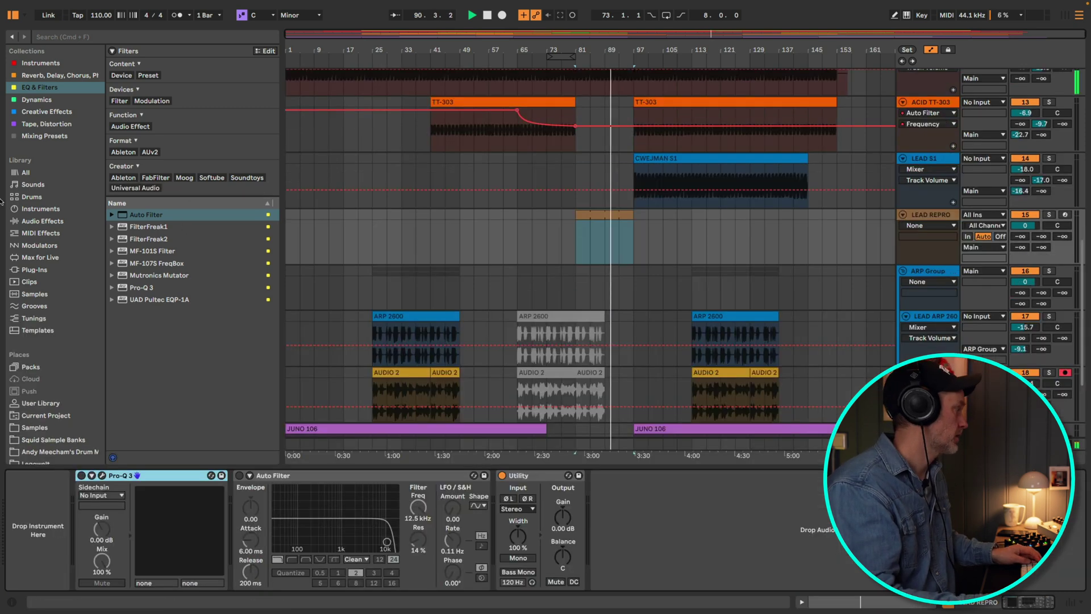
pyautogui.click(37, 63)
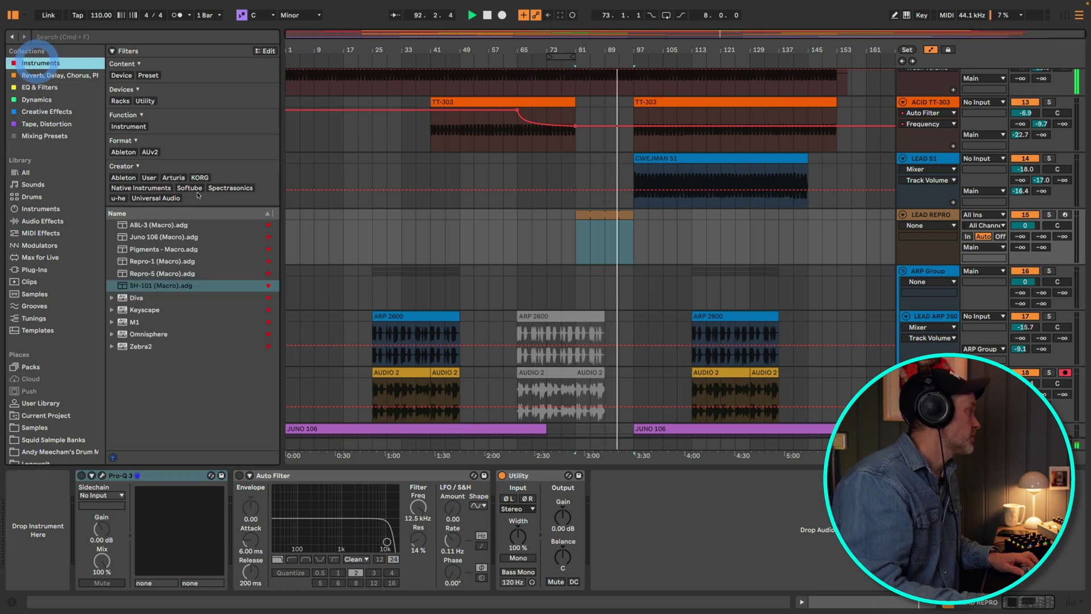
pyautogui.click(157, 261)
pyautogui.moveTo(66, 479); pyautogui.dragTo(36, 525)
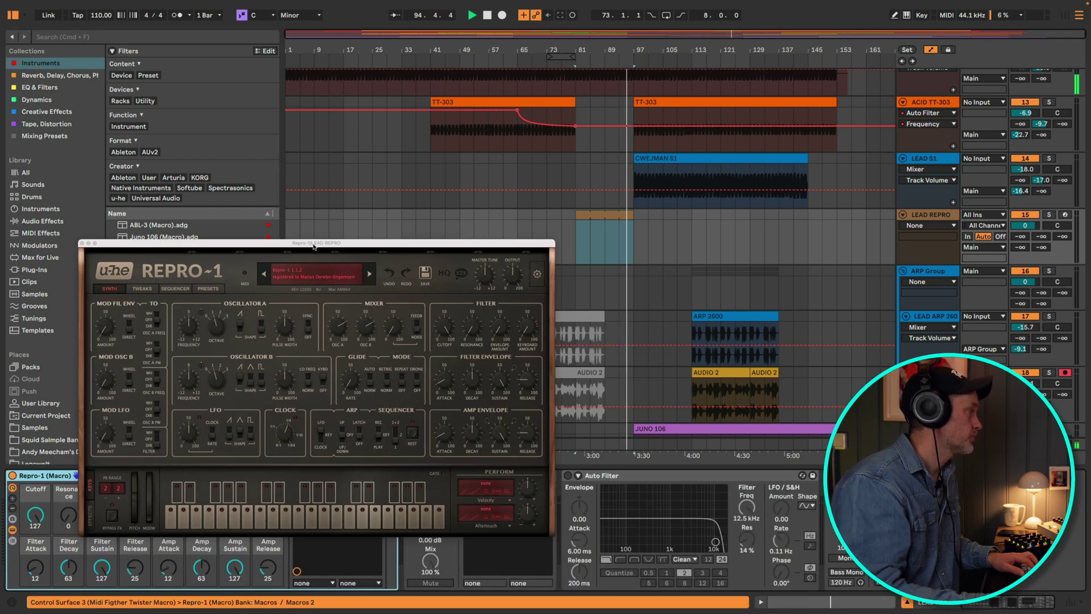
pyautogui.moveTo(315, 243); pyautogui.dragTo(305, 103)
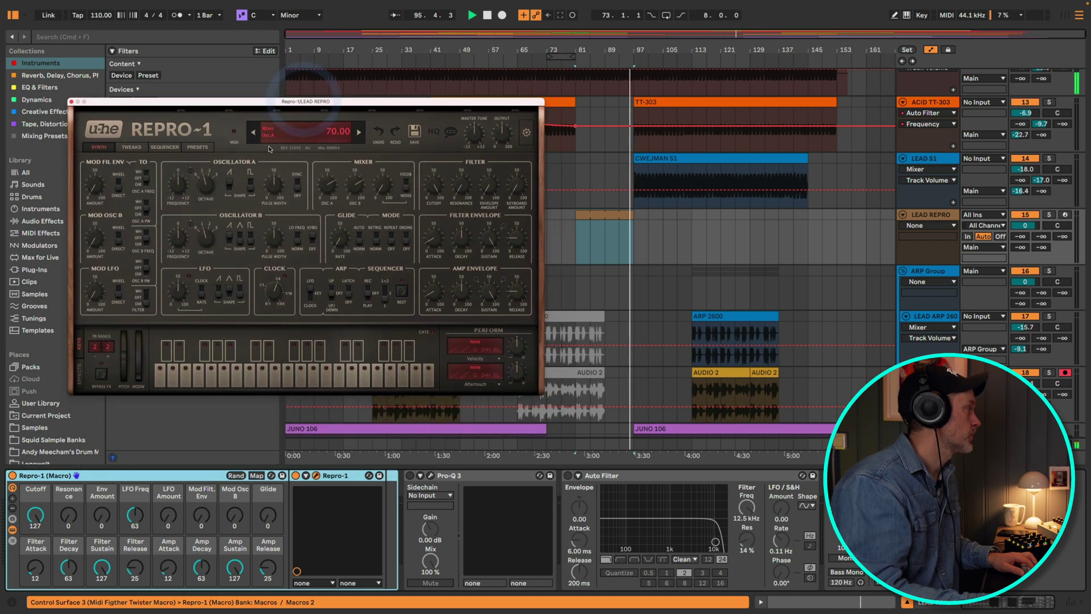
# Load the ARK Soft Cassette preset from 02 Leads in Repro-1 and loop playback over bars 81 to 97.
pyautogui.click(197, 146)
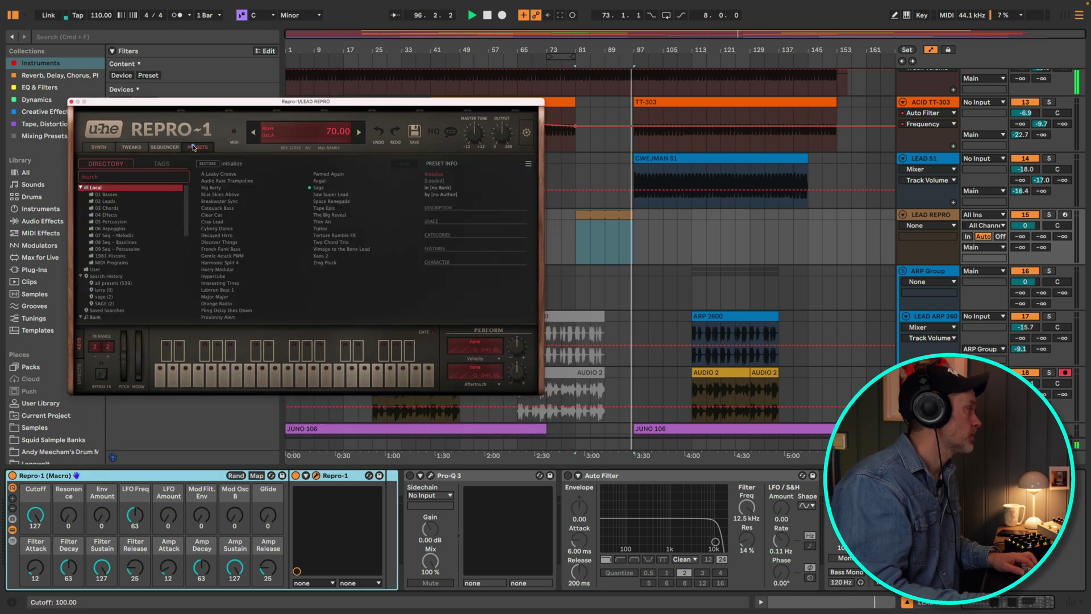
pyautogui.click(113, 202)
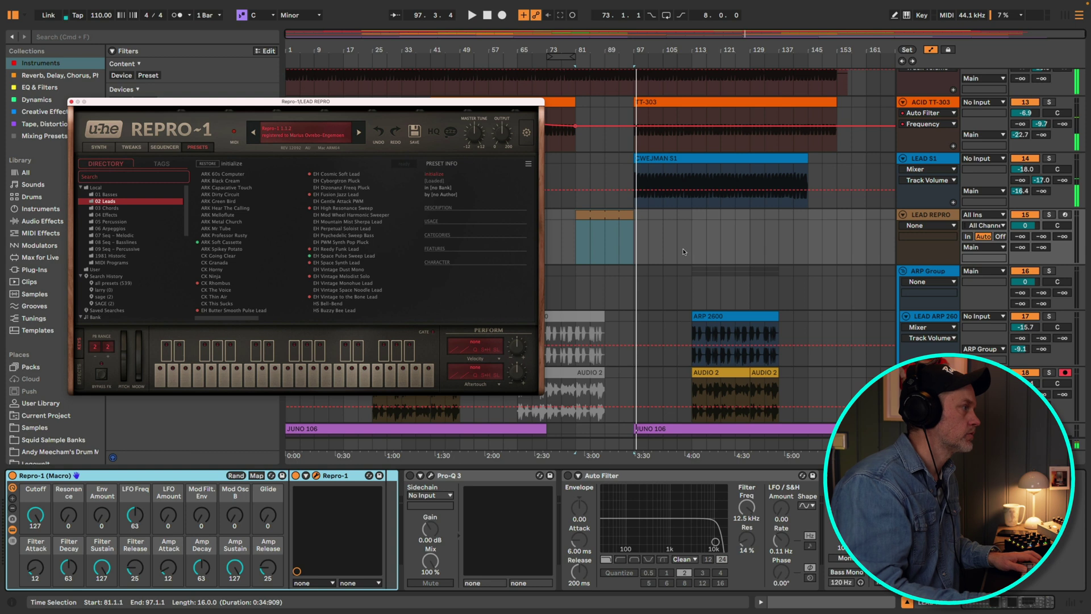
pyautogui.press('super+l')
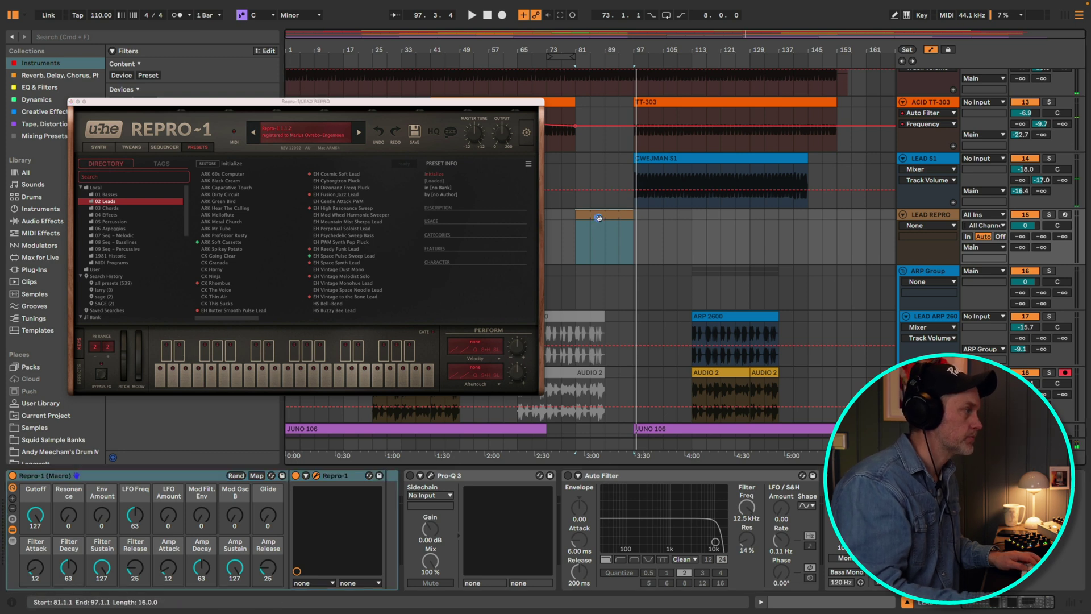
pyautogui.press('space')
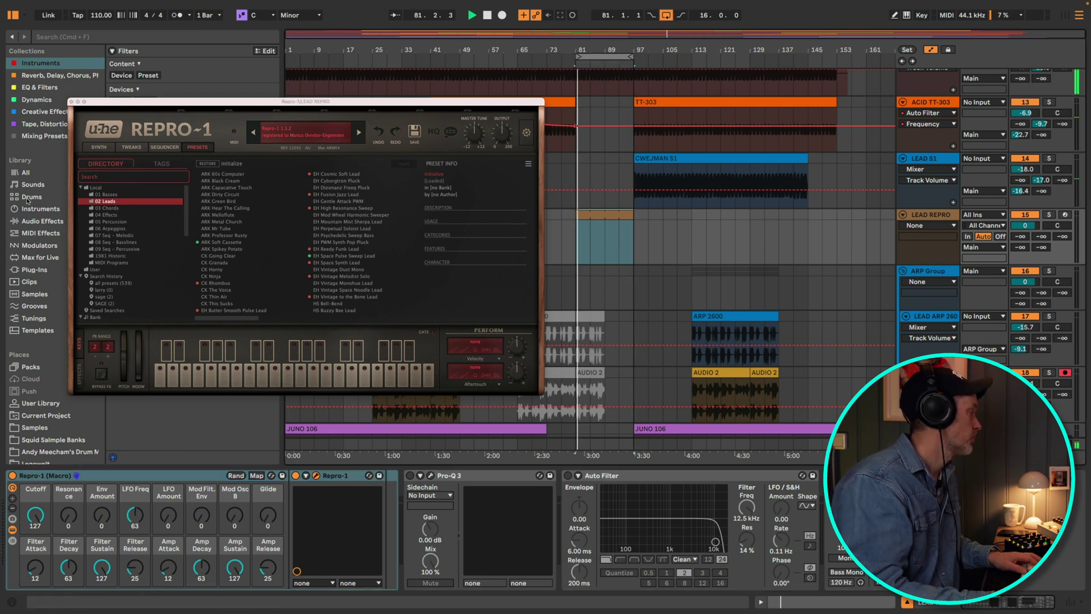
pyautogui.click(226, 243)
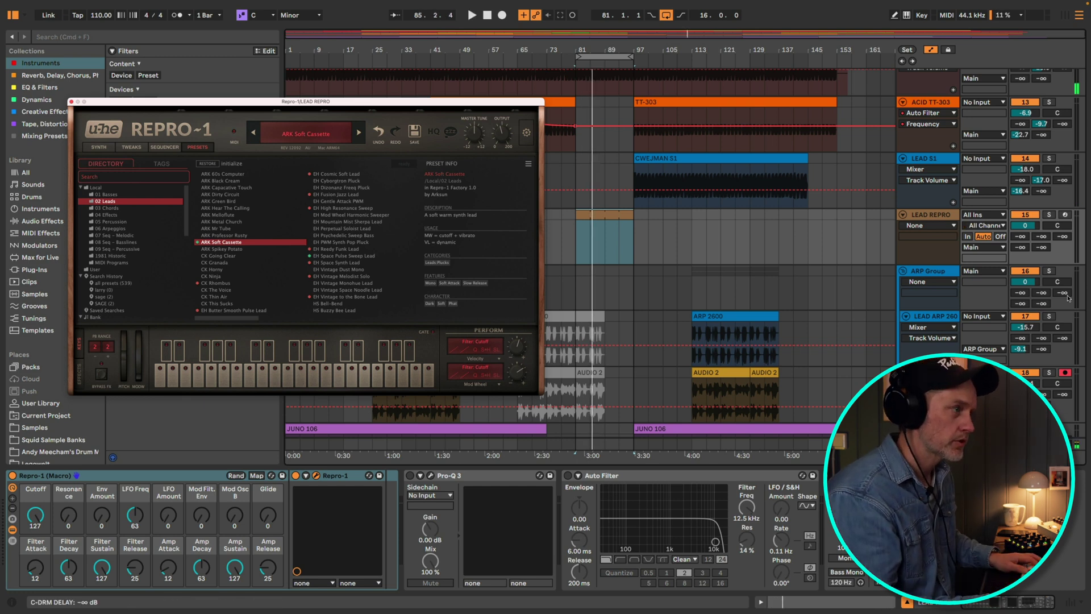
# Arm the LEAD REPRO track with its volume at -10.0 dB and play the looped section.
pyautogui.click(1066, 215)
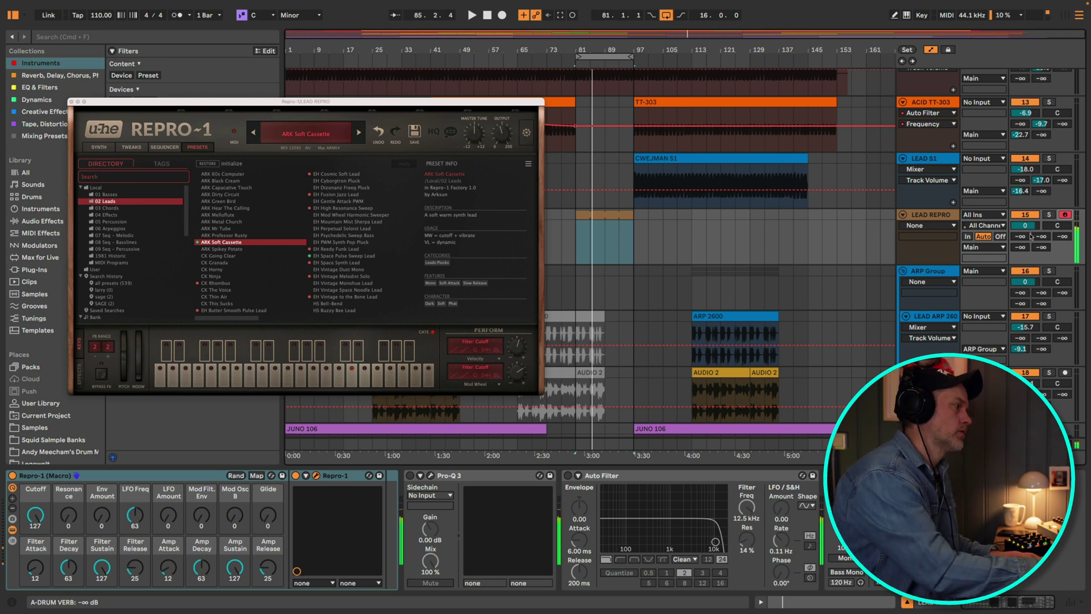
pyautogui.click(71, 101)
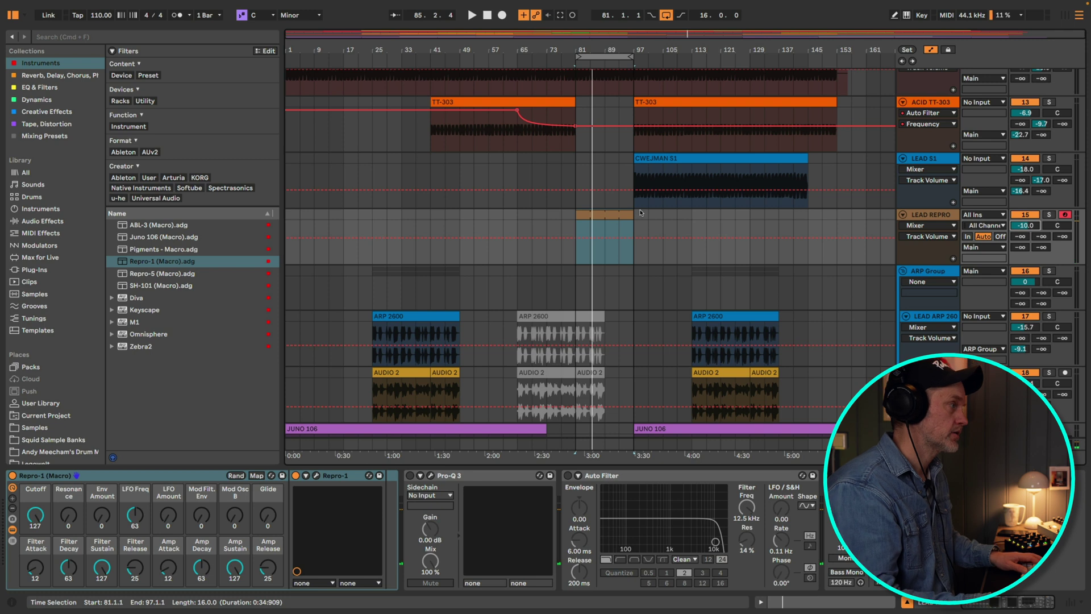
pyautogui.press('space')
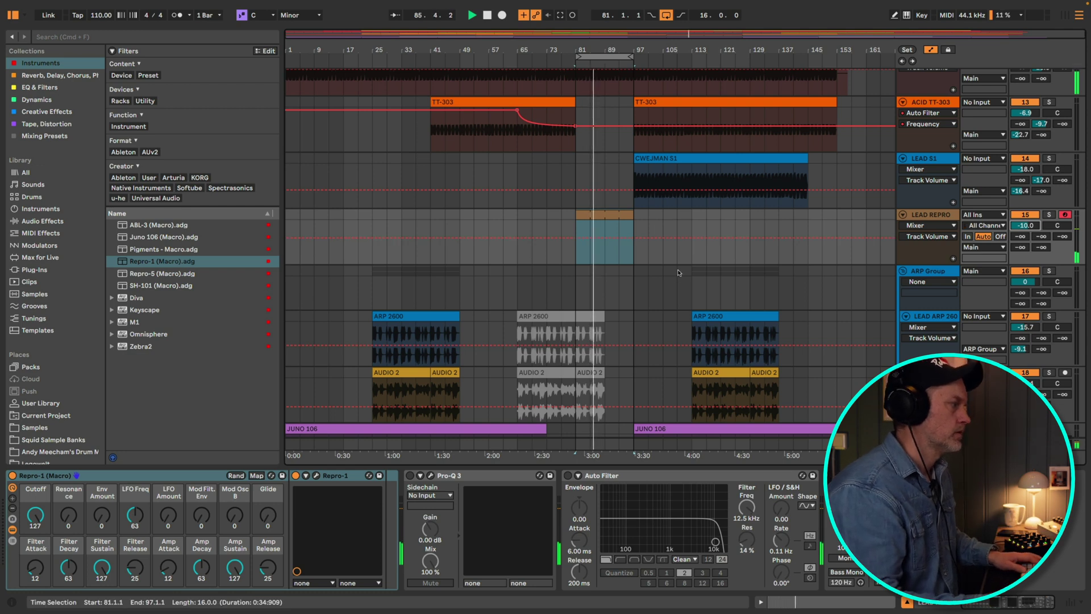
pyautogui.scroll(-5, 698, 294)
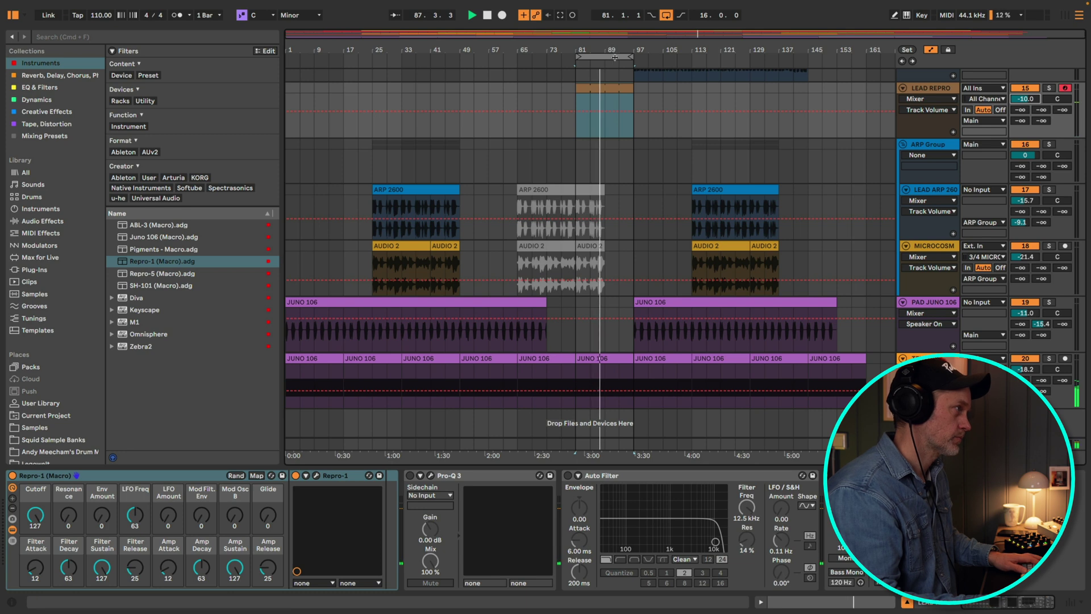
# Move the arrangement loop to bars 33 to 49 and start playback there.
pyautogui.click(615, 58)
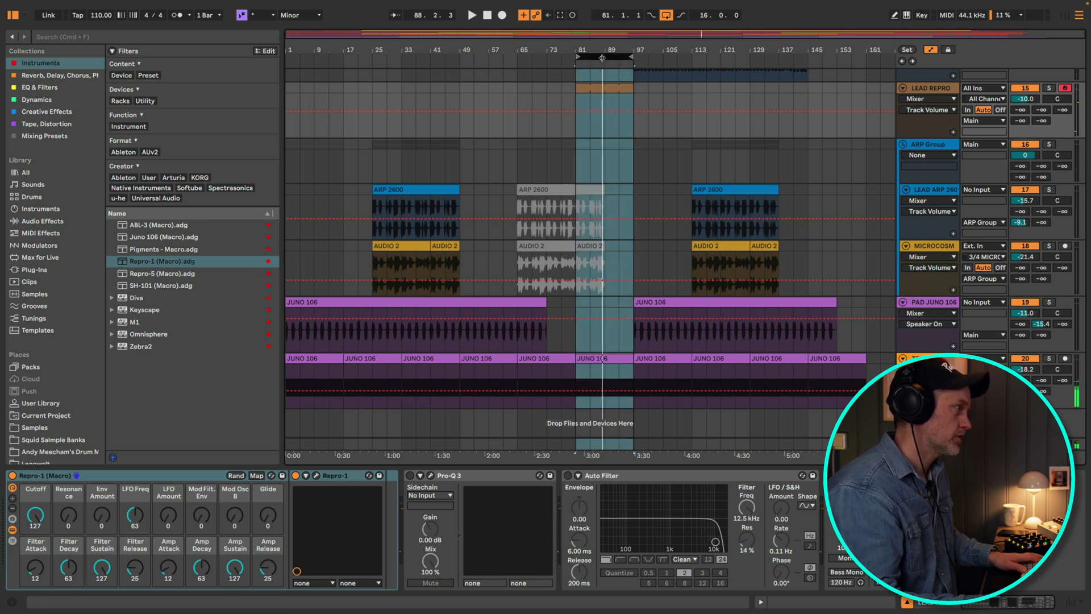
pyautogui.moveTo(603, 55); pyautogui.dragTo(437, 60)
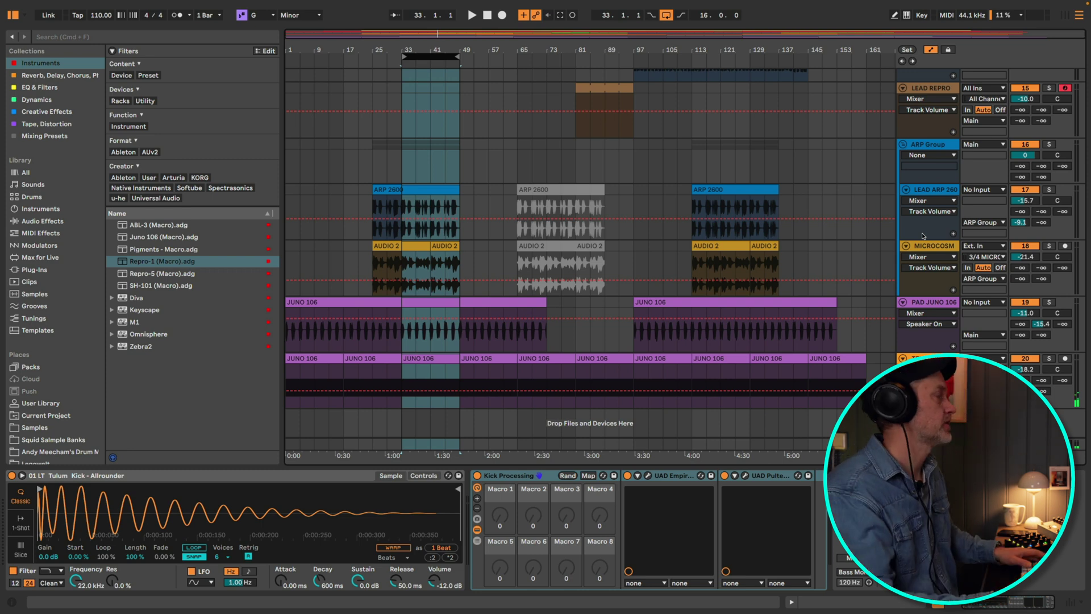
pyautogui.press('space')
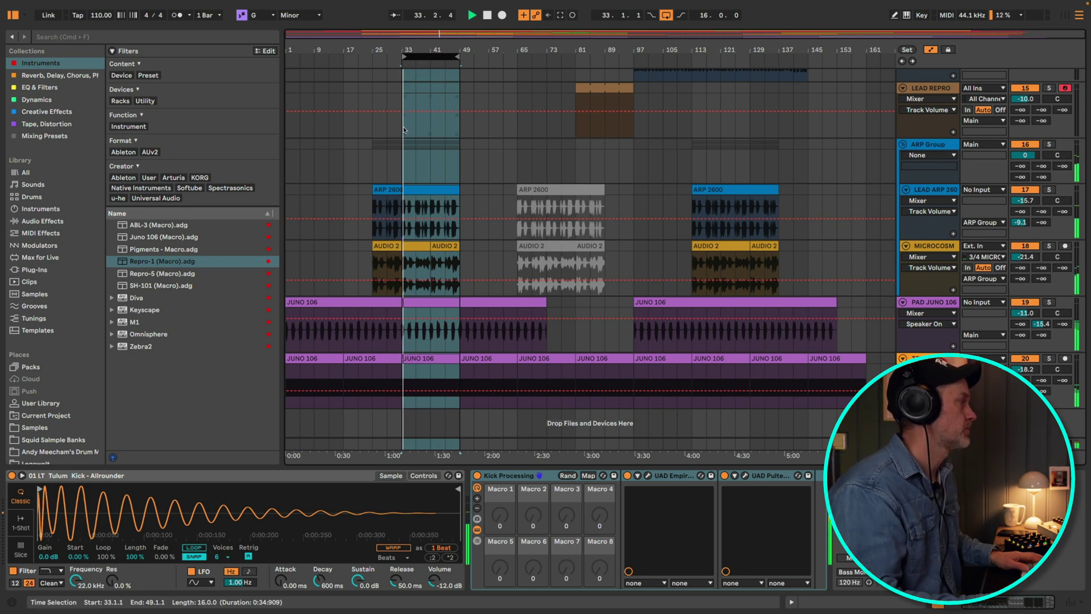
# Move the LEAD REPRO clip from bar 81 to bar 33 and open its notes for editing.
pyautogui.scroll(5, 472, 238)
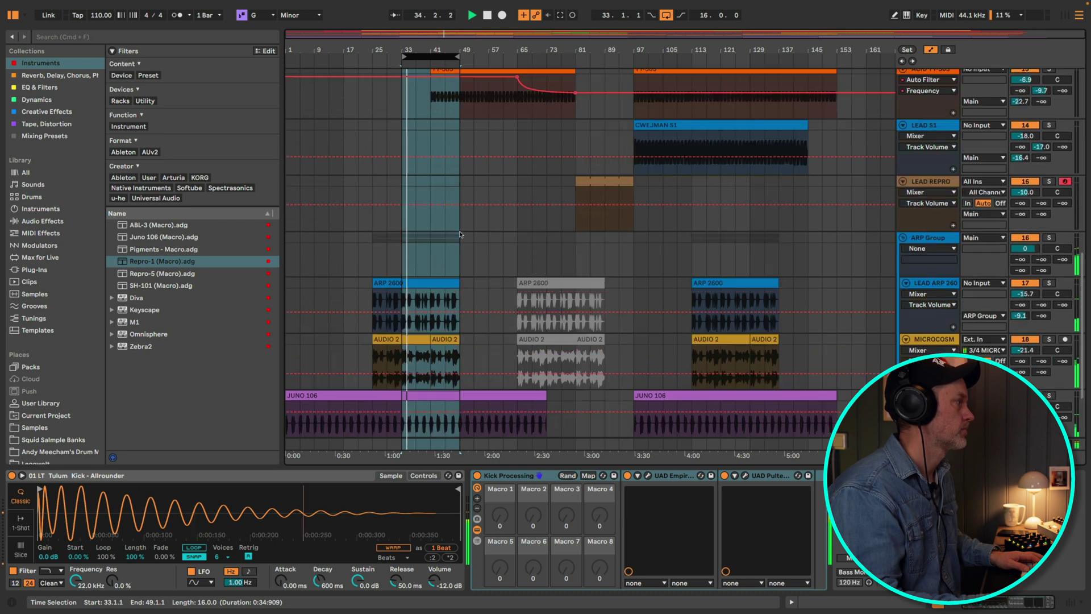
pyautogui.click(445, 208)
pyautogui.click(437, 208)
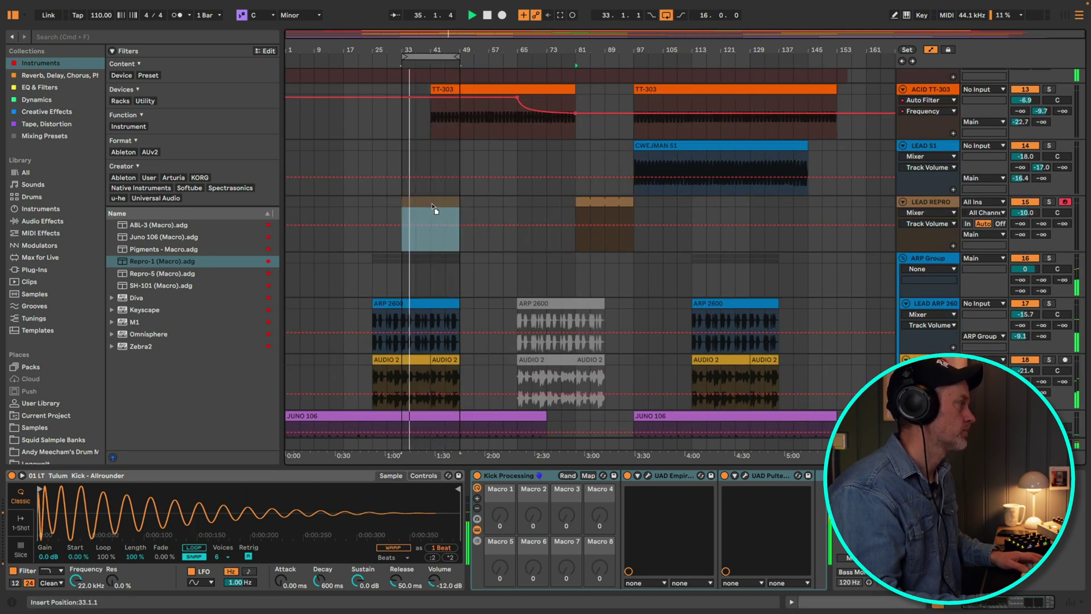
pyautogui.doubleClick(433, 206)
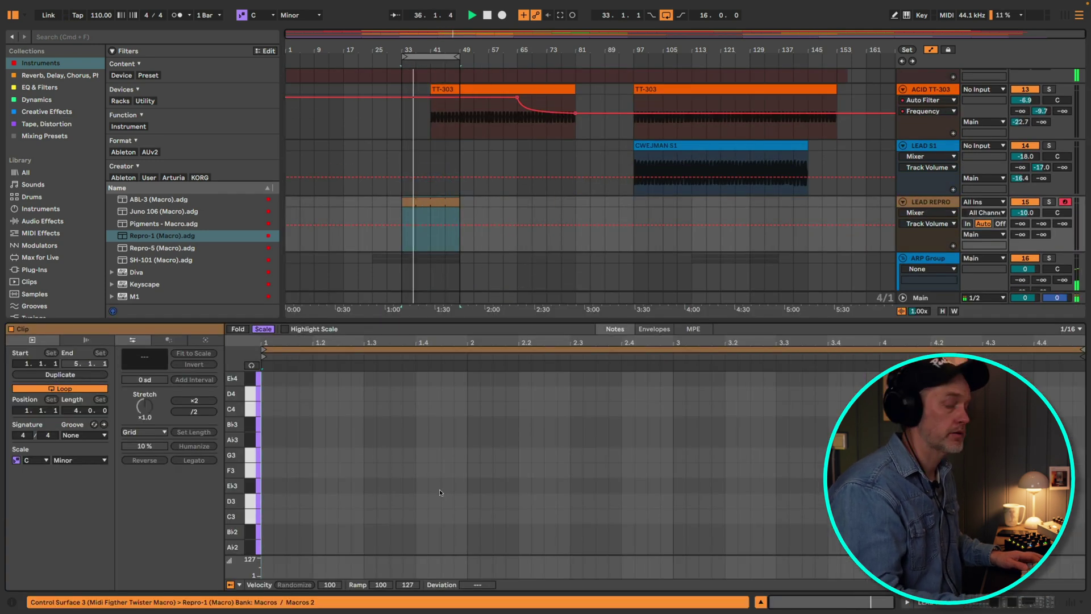
# Add a G3 note at the start of the LEAD REPRO clip and shorten the clip loop to 2 bars.
pyautogui.click(271, 517)
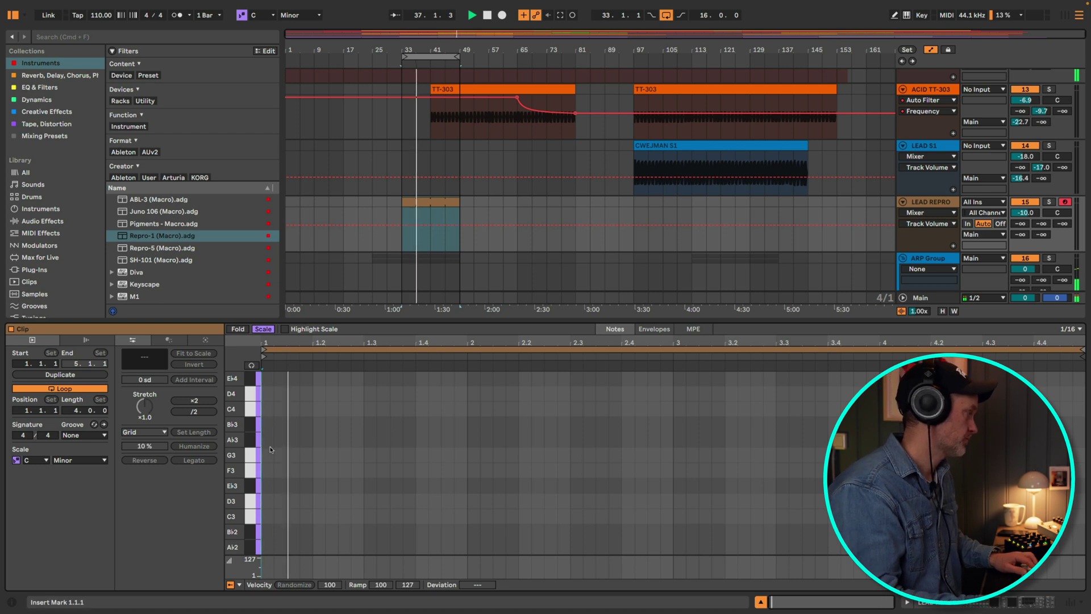
pyautogui.doubleClick(271, 457)
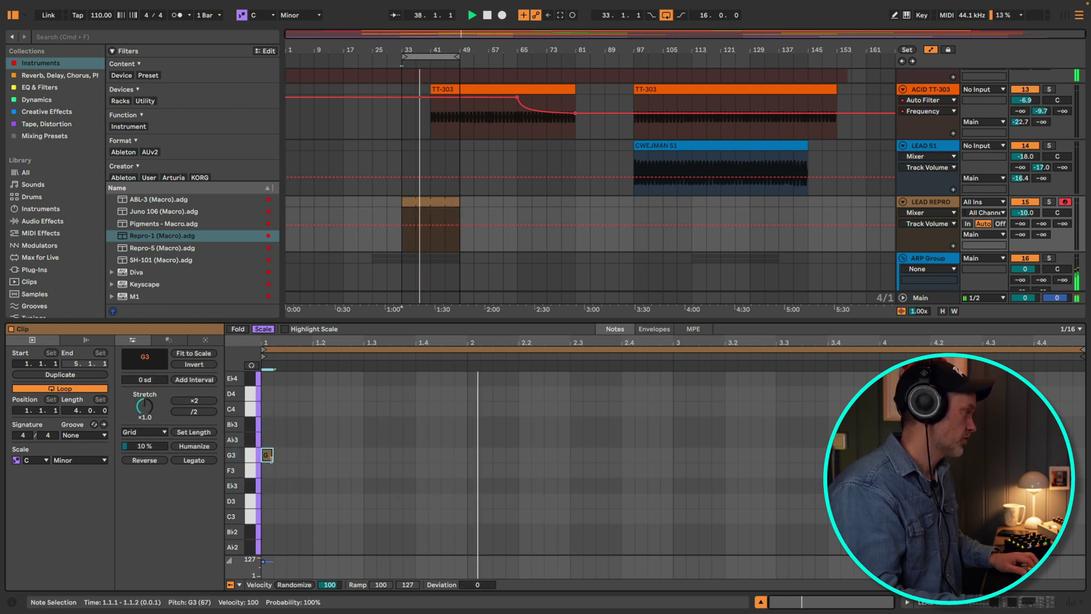
pyautogui.moveTo(1081, 354); pyautogui.dragTo(673, 365)
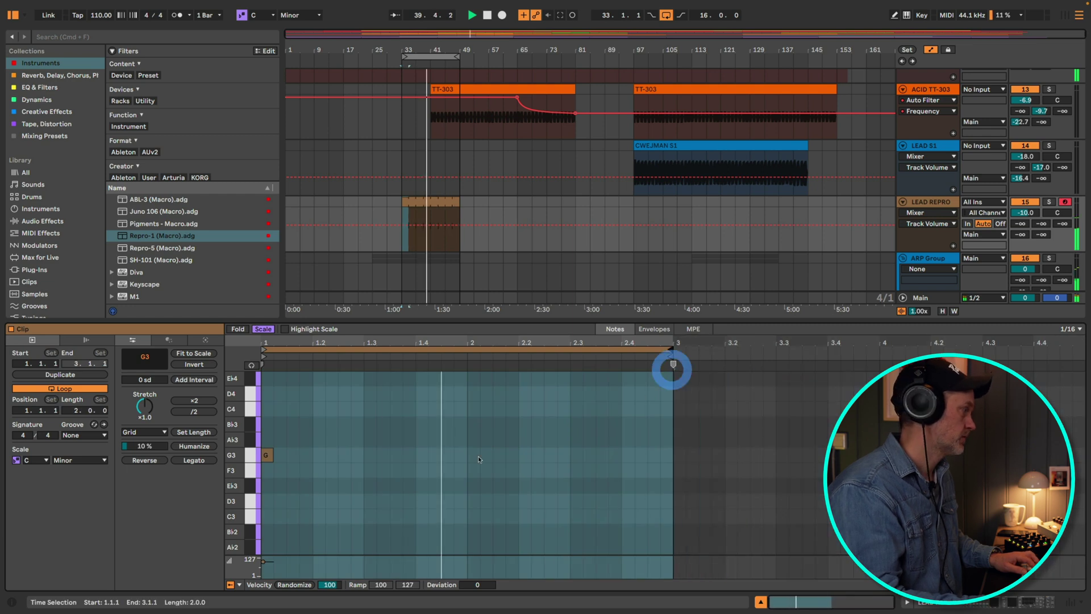
# Add sixteenth notes C4 at 1.3.2, E♭4 at 2.3.4 and B♭3 at 2.4.3 to the lead pattern.
pyautogui.click(380, 433)
pyautogui.doubleClick(382, 409)
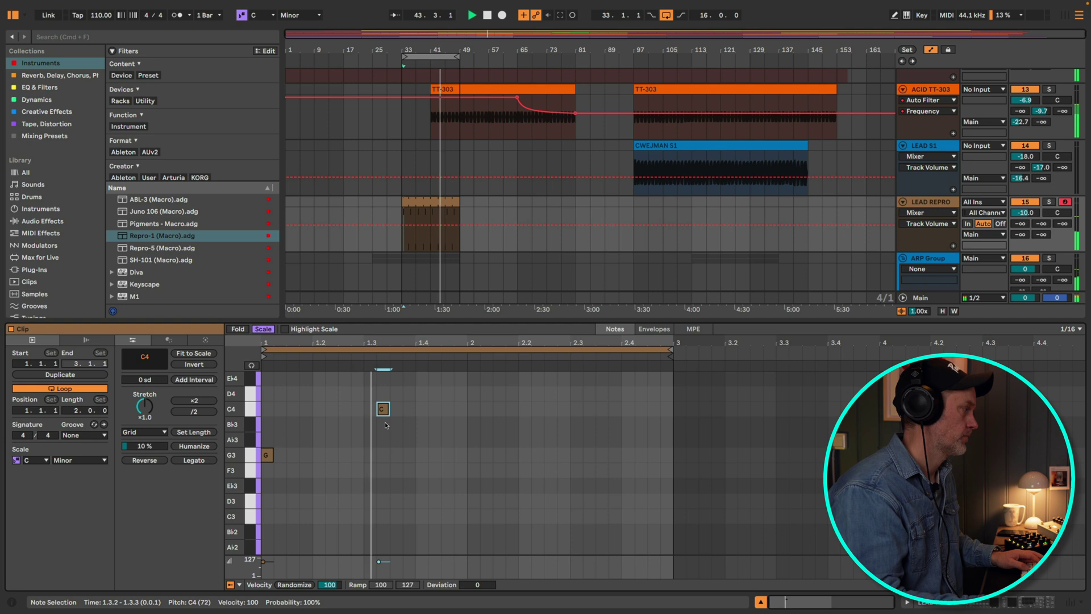
pyautogui.doubleClick(615, 378)
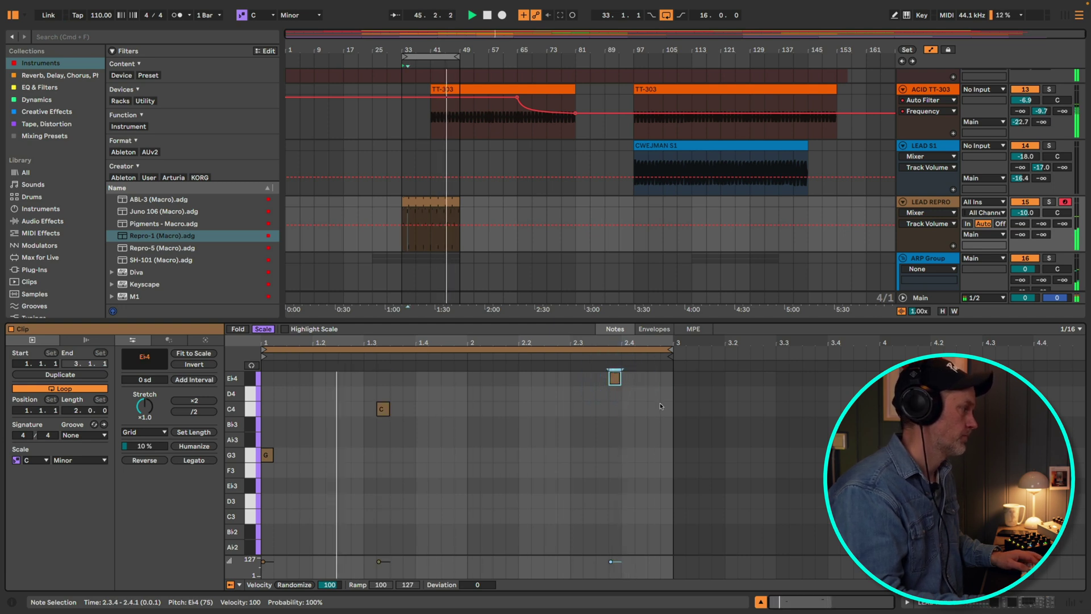
pyautogui.doubleClick(655, 424)
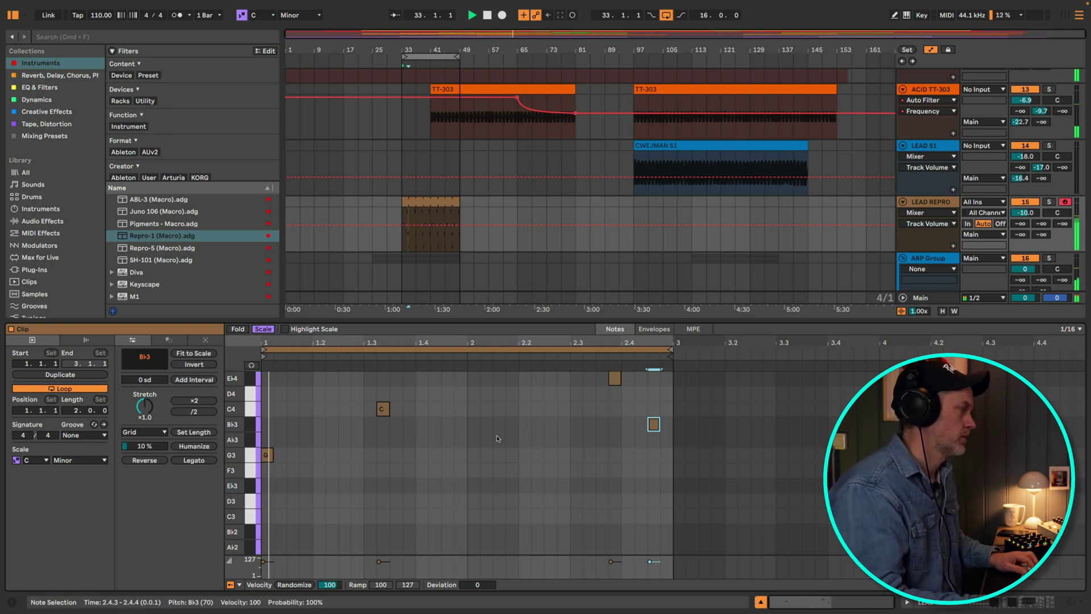
# Add an E♭3 note at 1.4.3 with velocity 111 and a G4 note at 2.2.3.
pyautogui.doubleClick(459, 487)
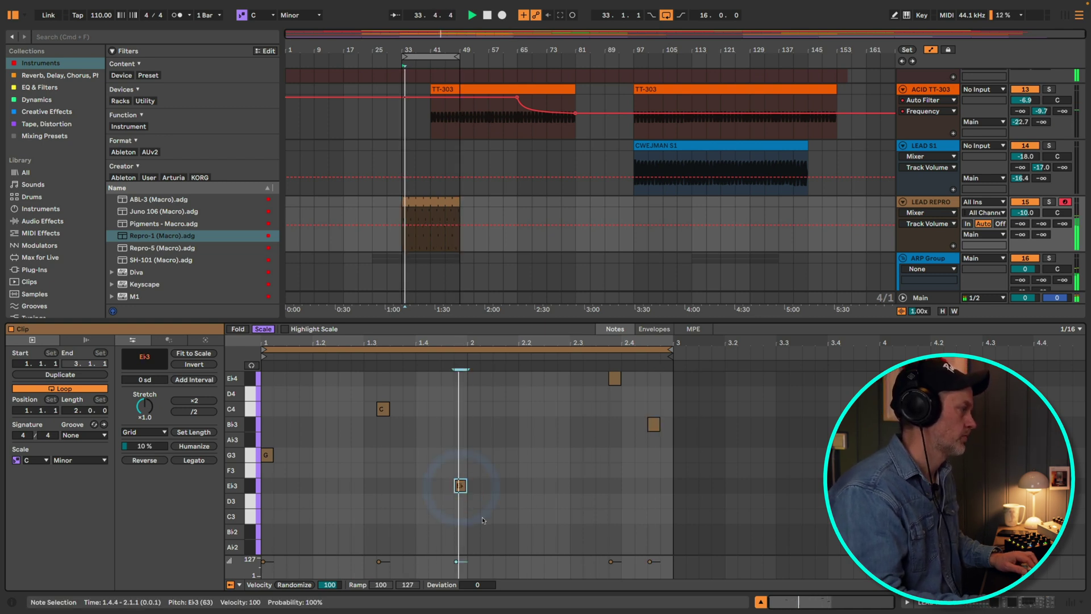
pyautogui.press('Left')
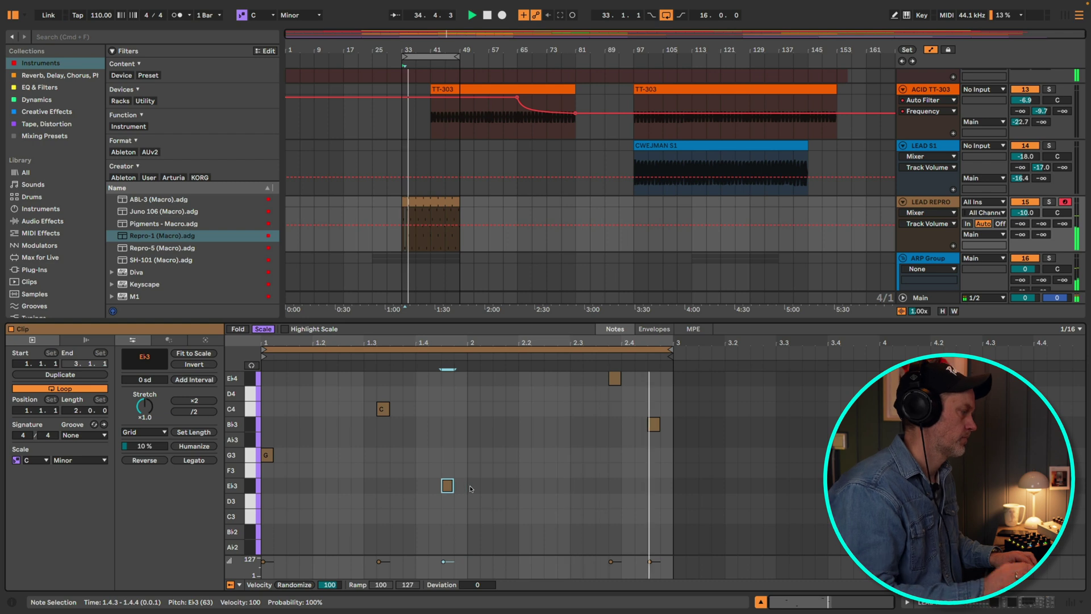
pyautogui.moveTo(448, 486); pyautogui.dragTo(448, 481)
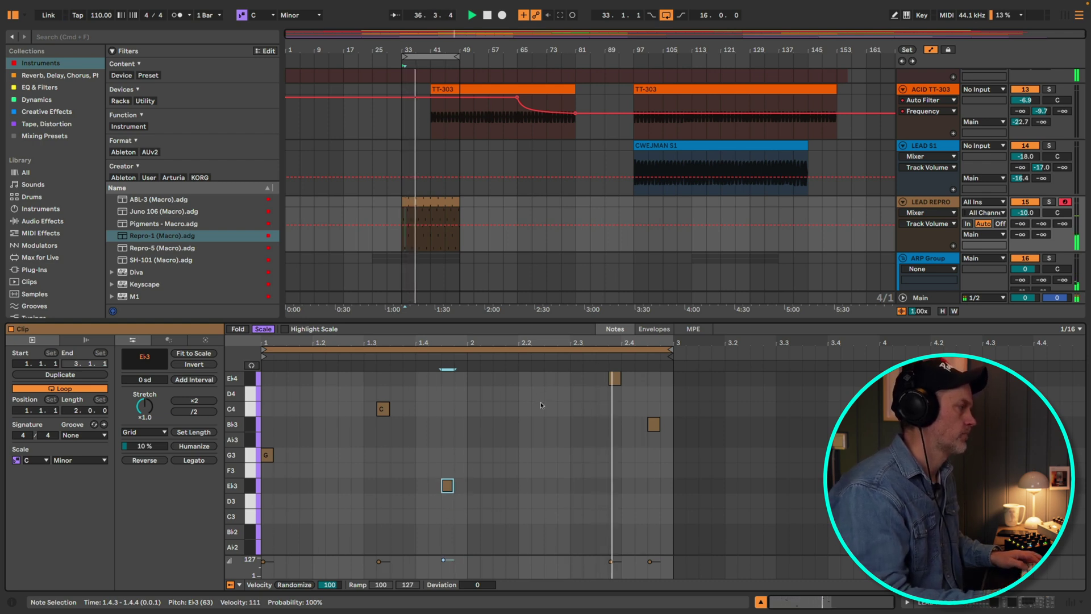
pyautogui.scroll(2, 540, 401)
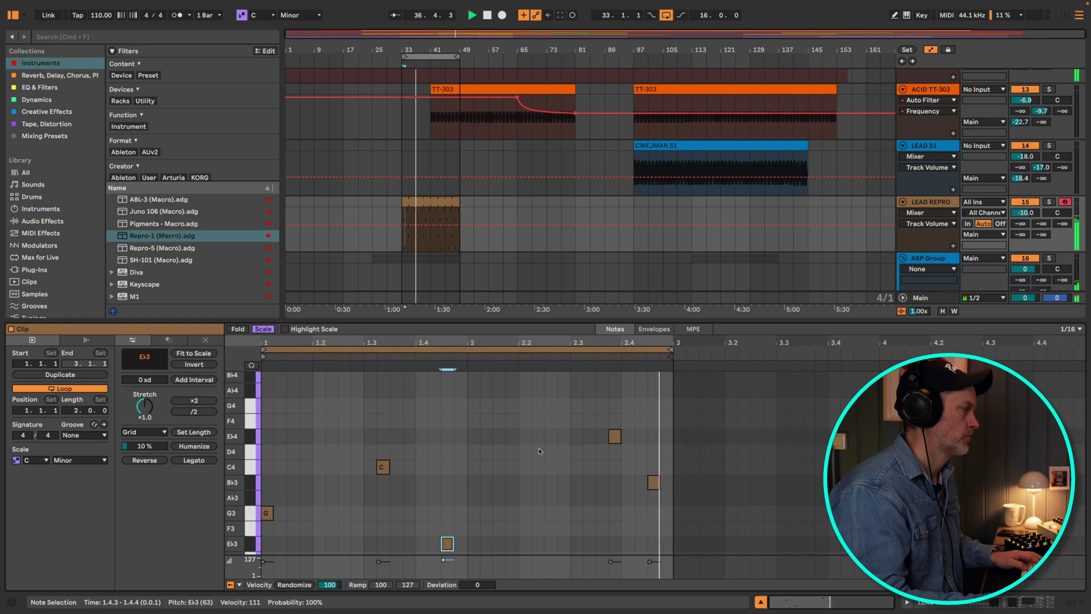
pyautogui.doubleClick(540, 407)
pyautogui.press('Right')
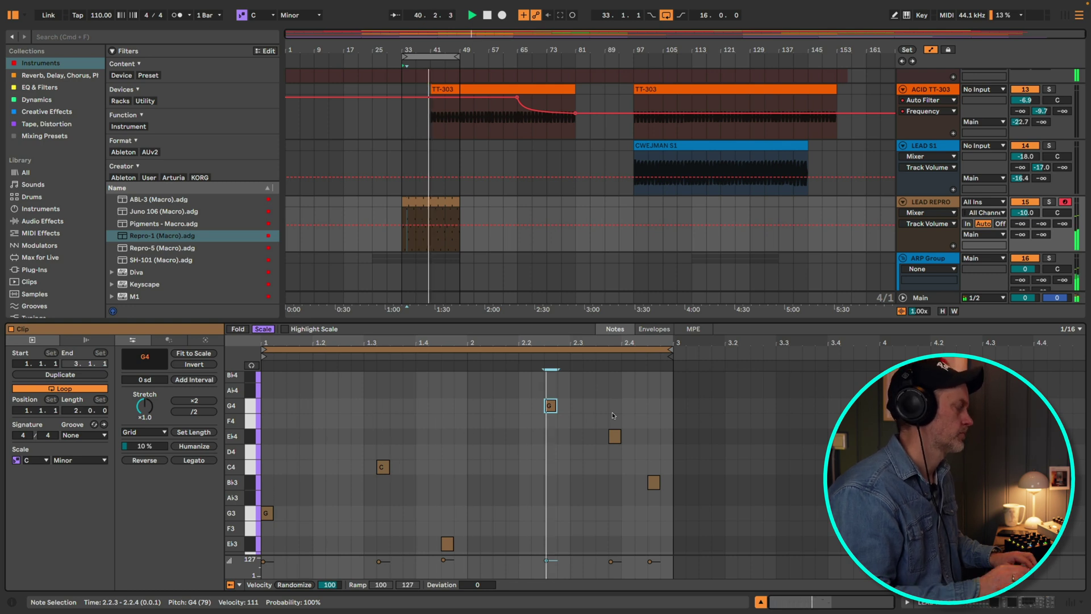
# Raise the E♭3 note by an octave to E♭4 and the final B♭3 note to C4.
pyautogui.click(447, 544)
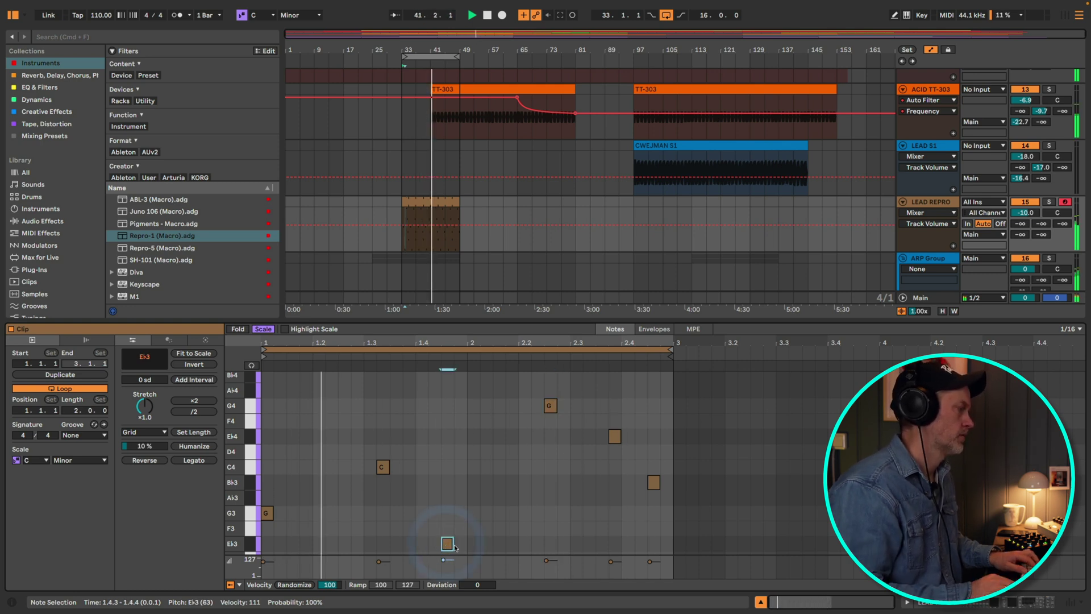
pyautogui.hotkey('shift', 'Up')
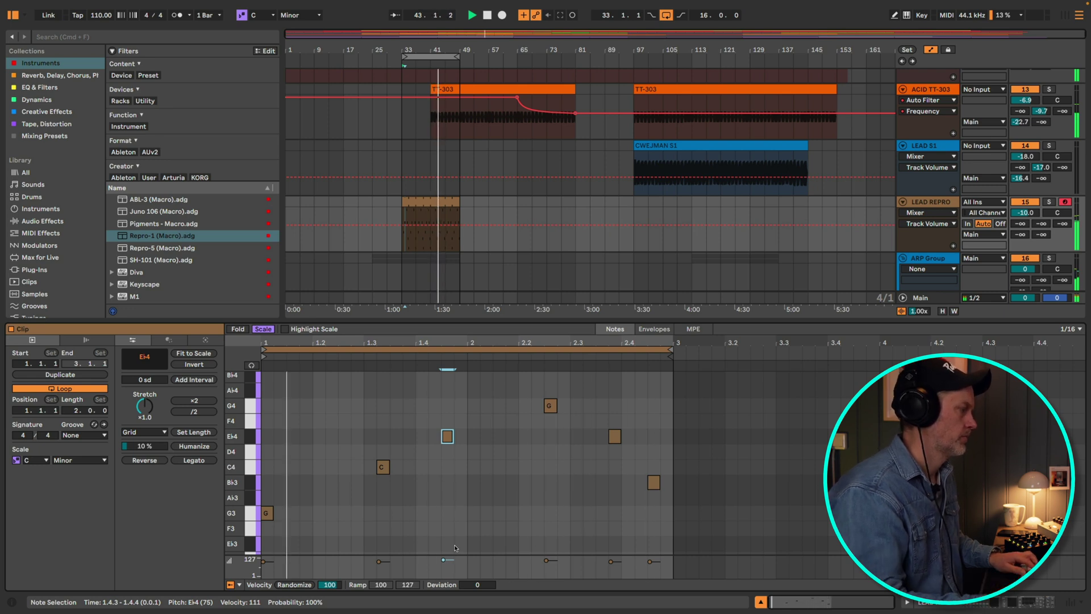
pyautogui.click(655, 483)
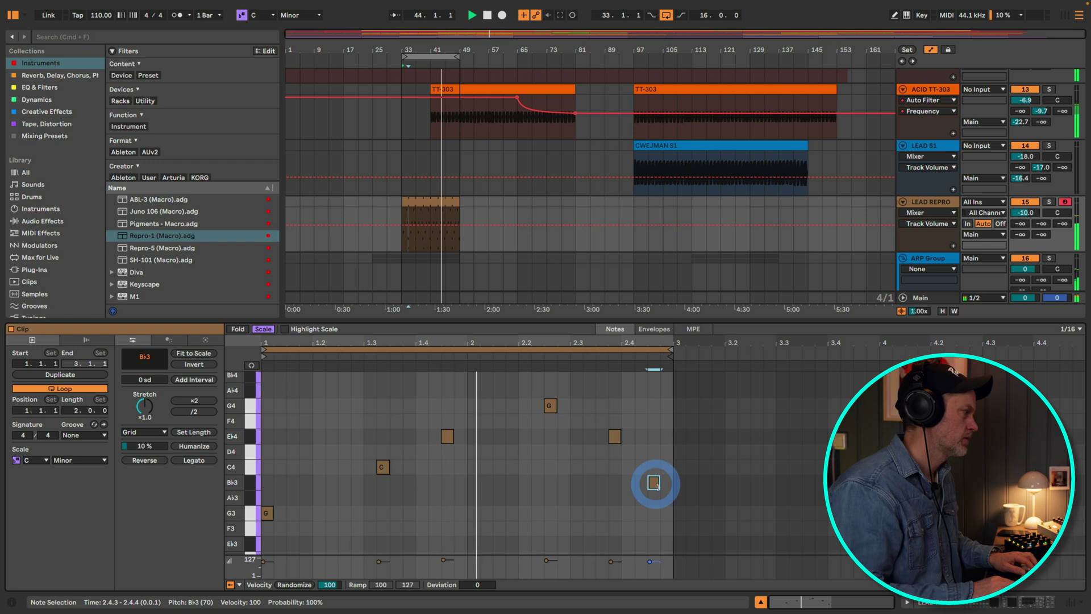
pyautogui.press('Up')
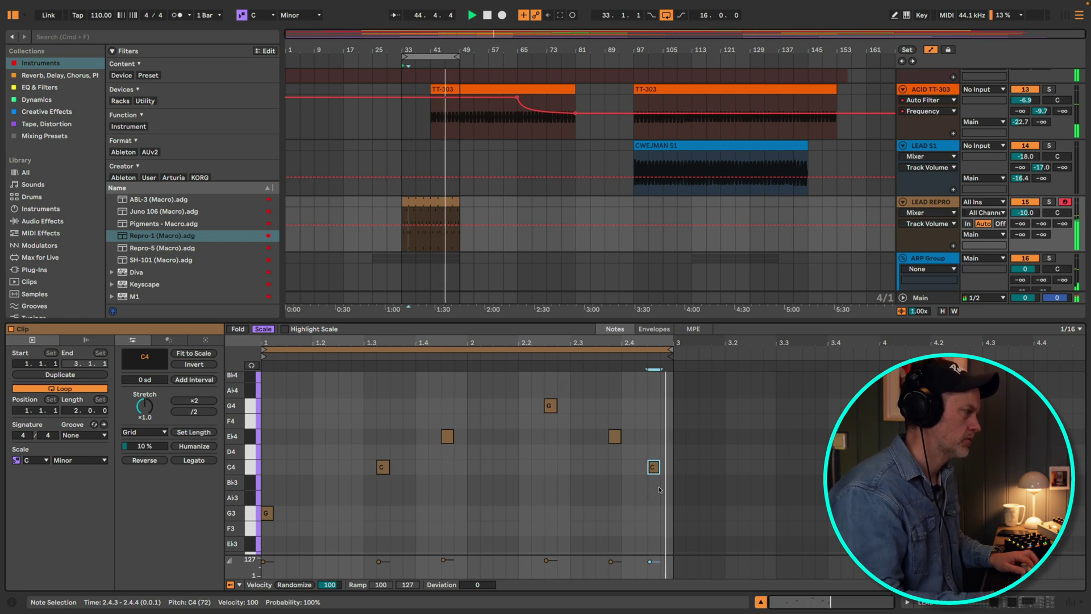
# Stop playback and move the LEAD REPRO clip back to bars 81 to 97.
pyautogui.press('space')
pyautogui.click(414, 51)
pyautogui.rightClick(415, 52)
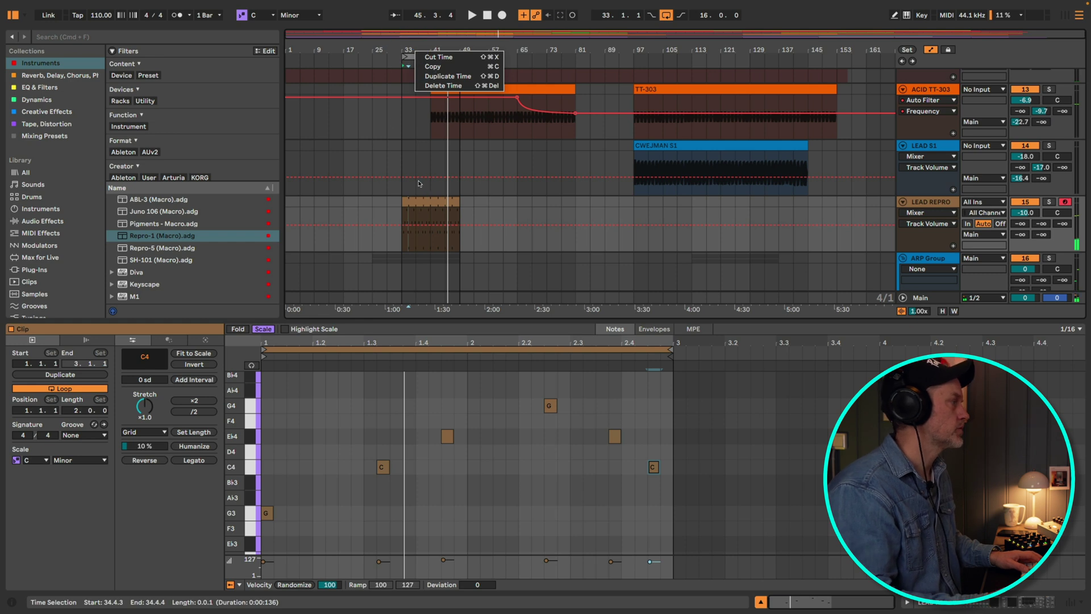
pyautogui.click(380, 217)
pyautogui.moveTo(427, 203); pyautogui.dragTo(600, 205)
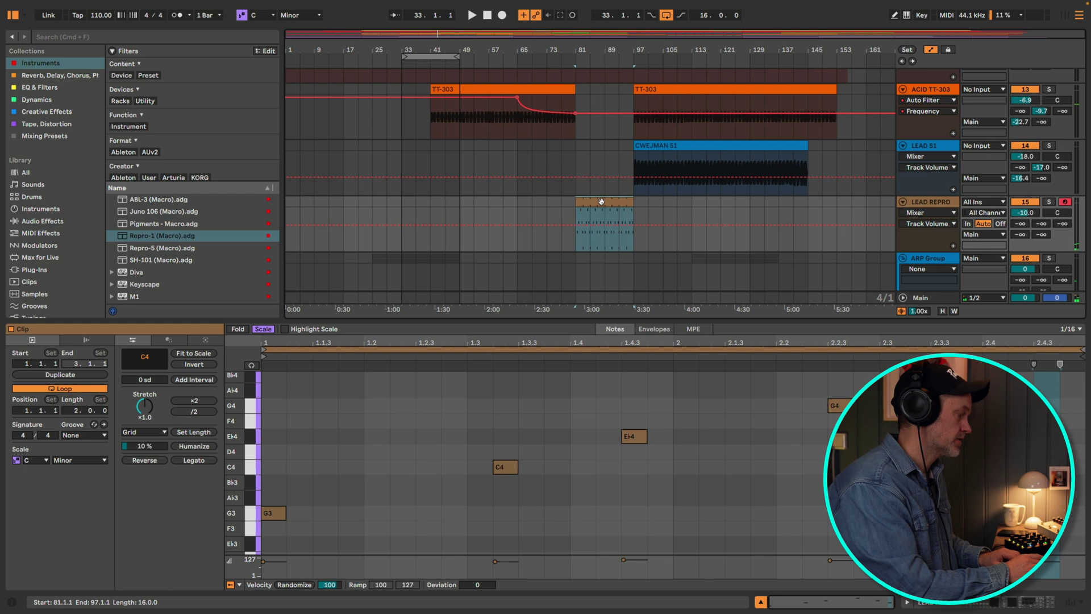
# Hide the clip and device views and play the arrangement from a few bars before the LEAD REPRO clip.
pyautogui.hotkey('shift', 'Tab')
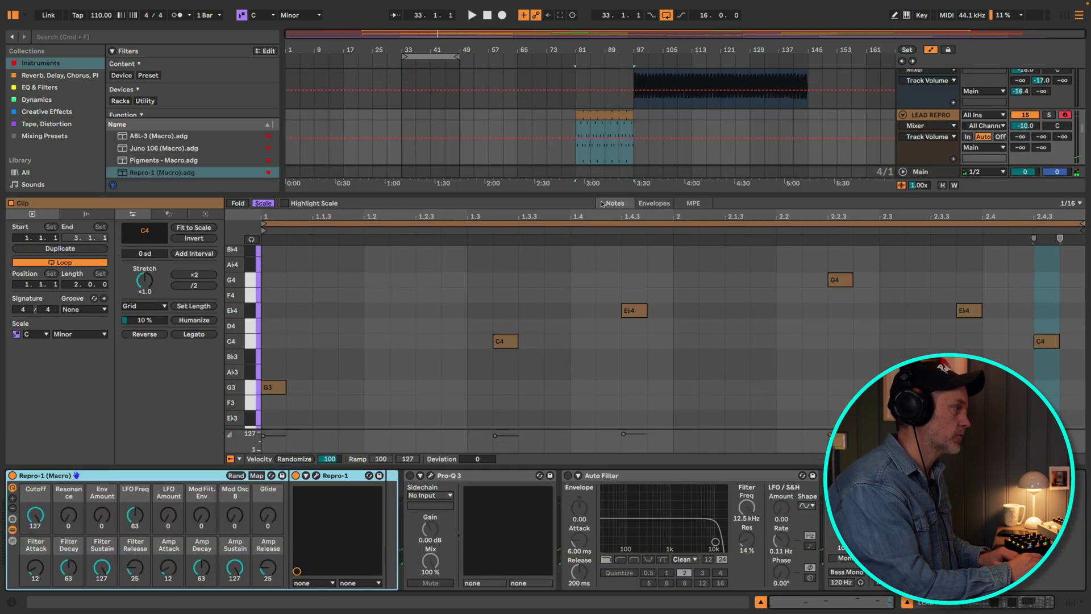
pyautogui.press('super+alt+l')
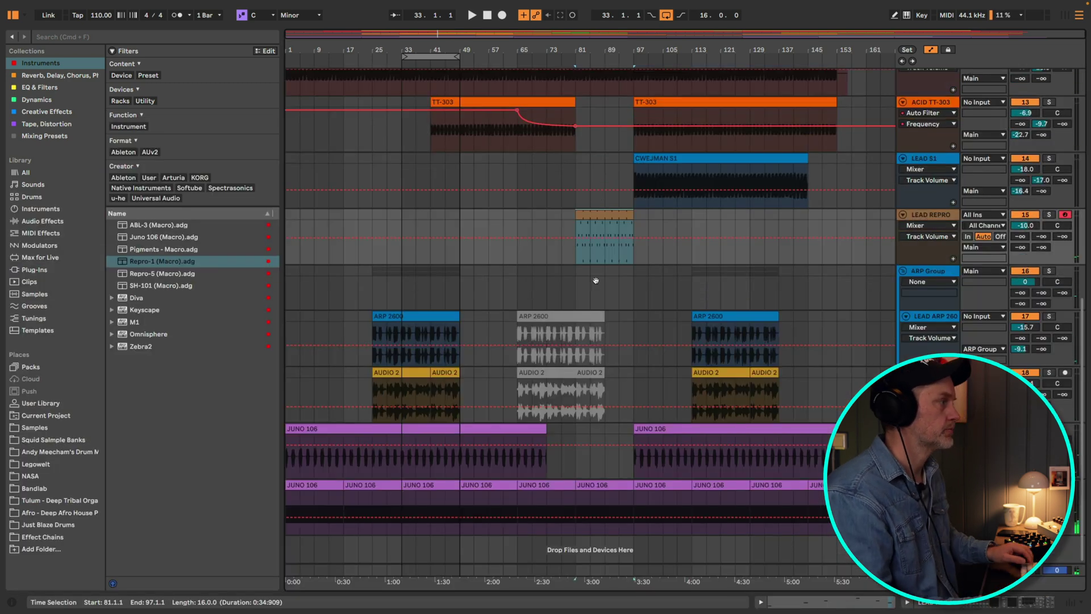
pyautogui.click(552, 64)
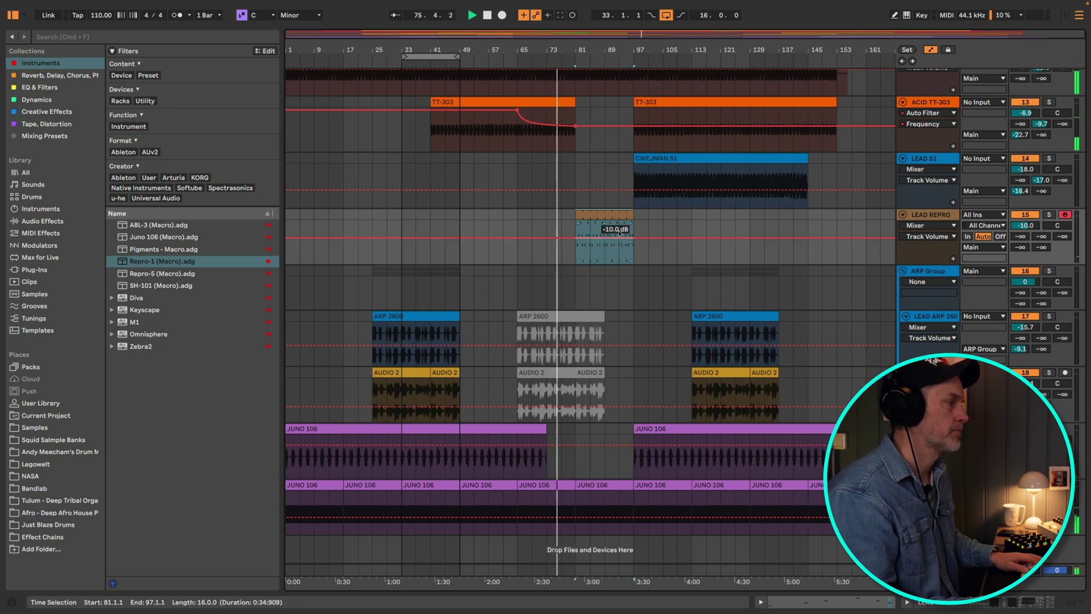
pyautogui.click(953, 216)
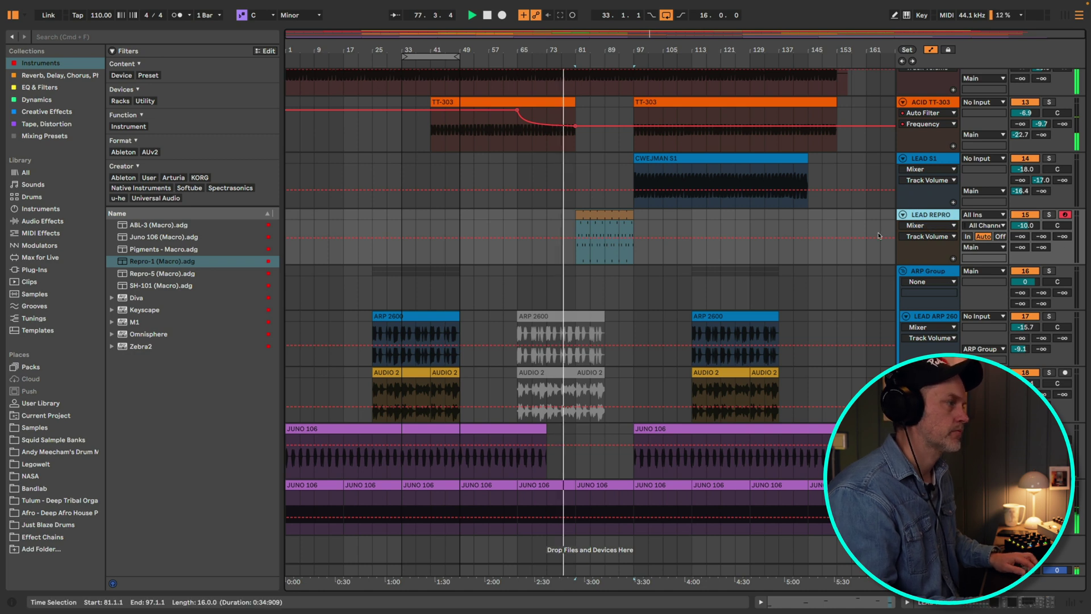
# Hide the browser, show the LEAD REPRO devices and lower the Repro-1 rack's Cutoff macro to 13.
pyautogui.press('super+alt+b')
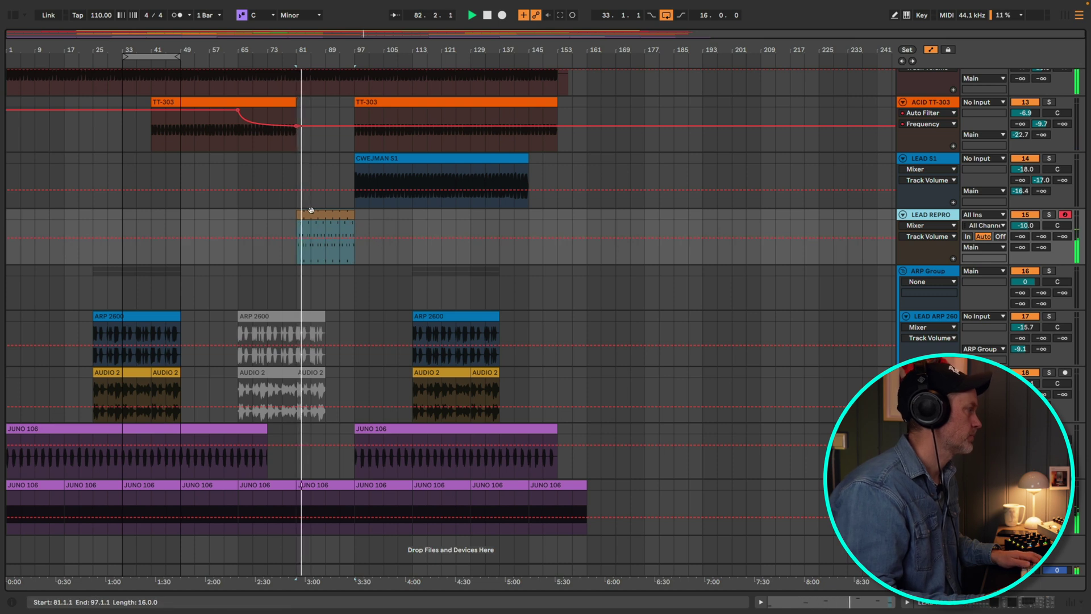
pyautogui.click(929, 216)
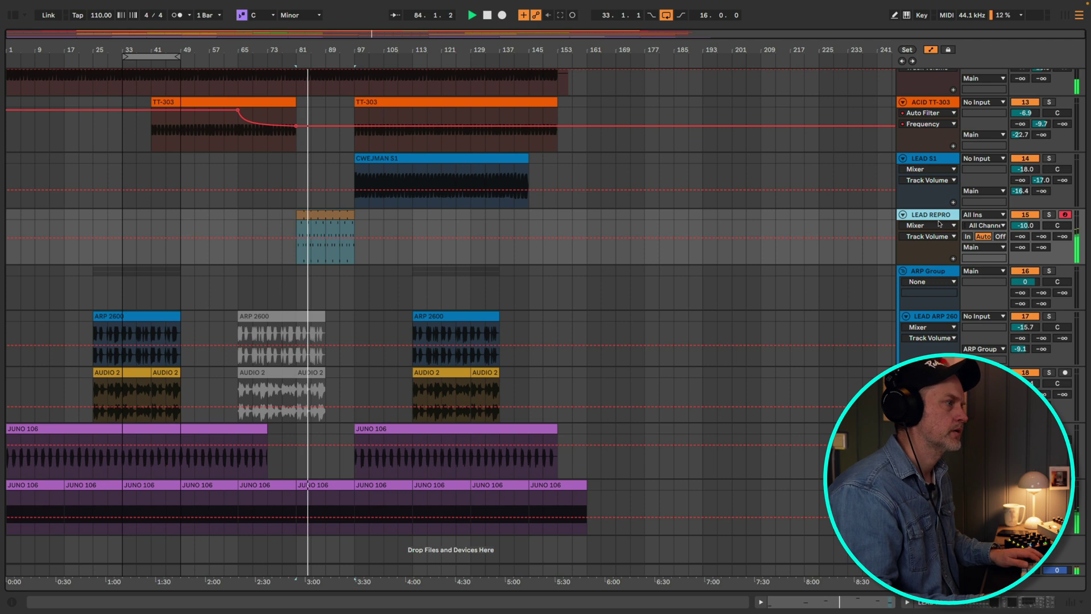
pyautogui.doubleClick(937, 215)
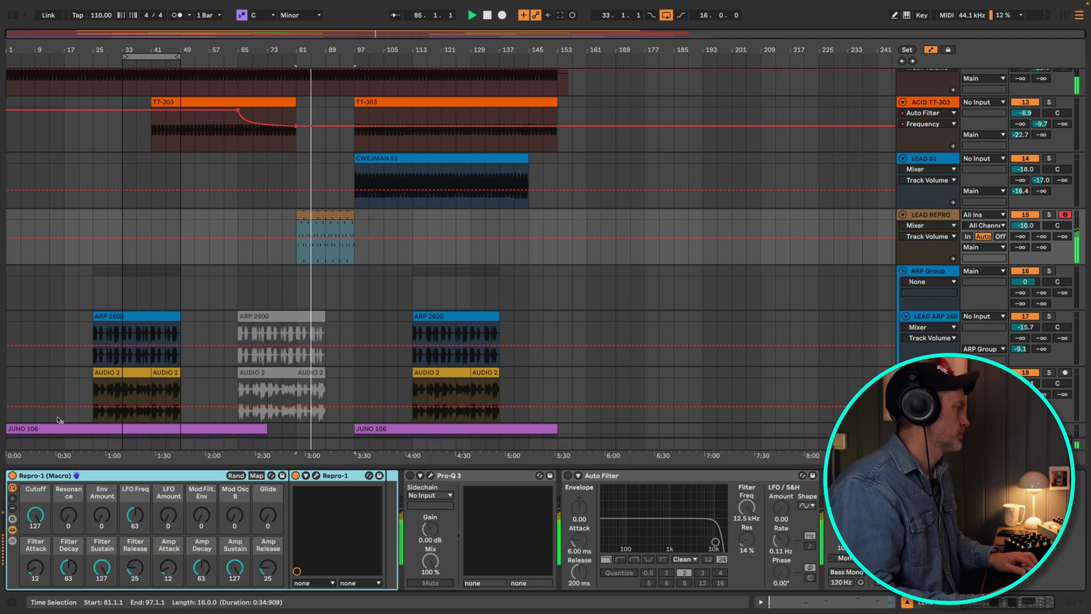
pyautogui.click(142, 475)
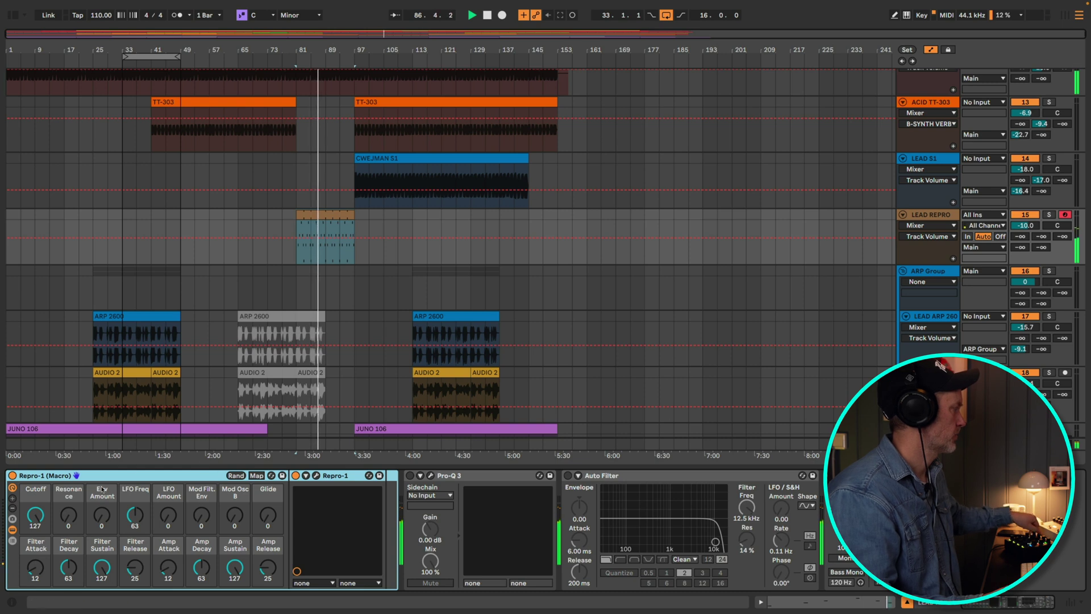
pyautogui.moveTo(35, 514); pyautogui.dragTo(35, 568)
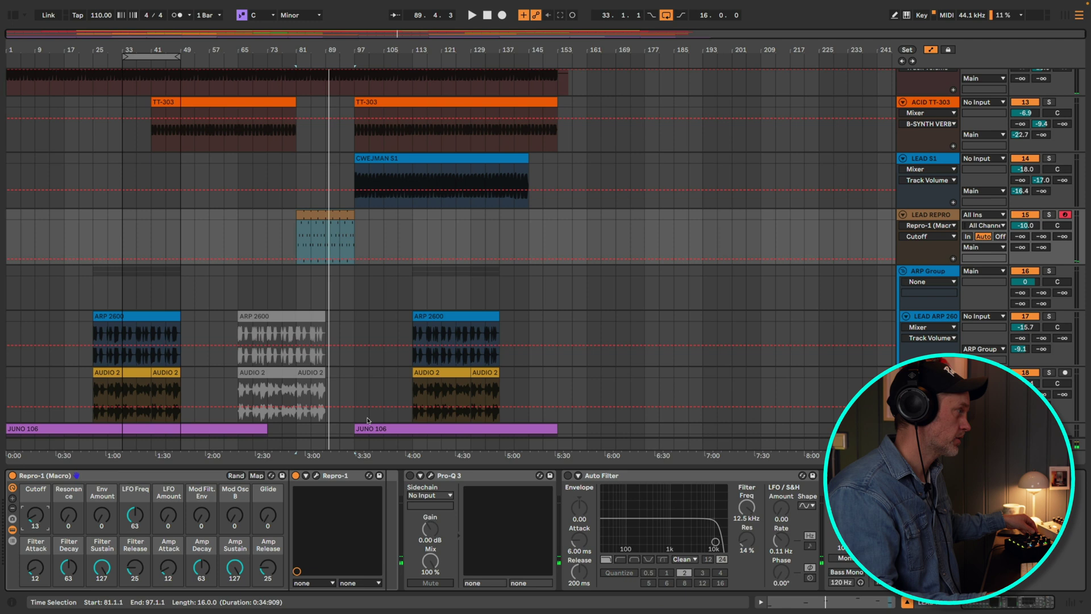
# Automate the Cutoff macro on LEAD REPRO to rise in a gentle curve from bar 81 to bar 97.
pyautogui.click(295, 259)
pyautogui.click(354, 248)
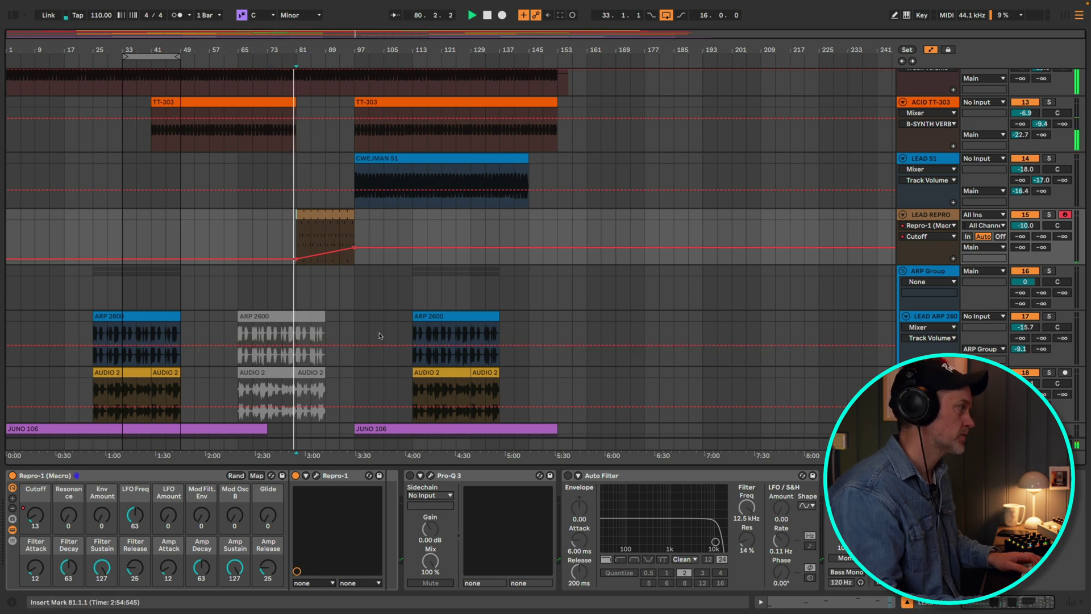
pyautogui.moveTo(325, 252); pyautogui.dragTo(325, 246)
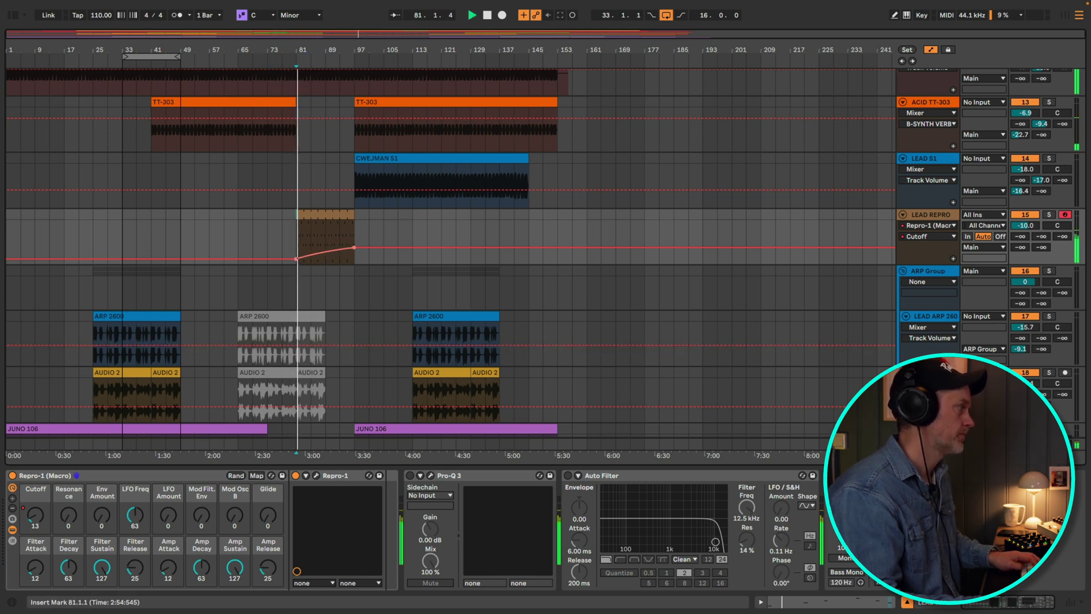
# Lower the LEAD REPRO track volume to -11.3 dB.
pyautogui.click(1025, 225)
pyautogui.moveTo(1025, 225); pyautogui.dragTo(1033, 236)
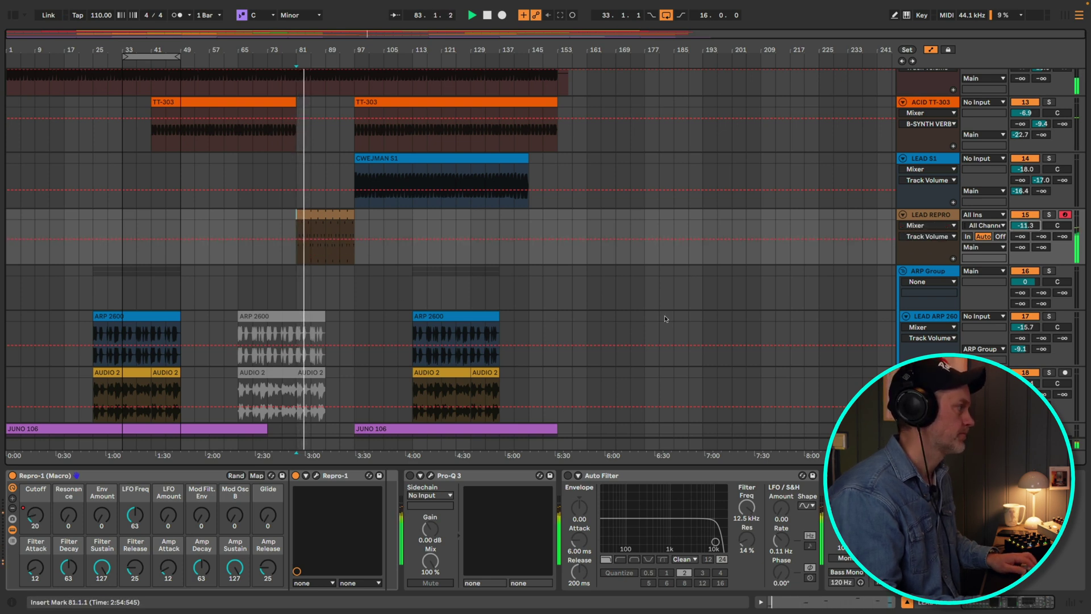
# Try A♭3 as the first note of the LEAD REPRO clip, then return the note to G3 and hide the clip and device views.
pyautogui.doubleClick(312, 214)
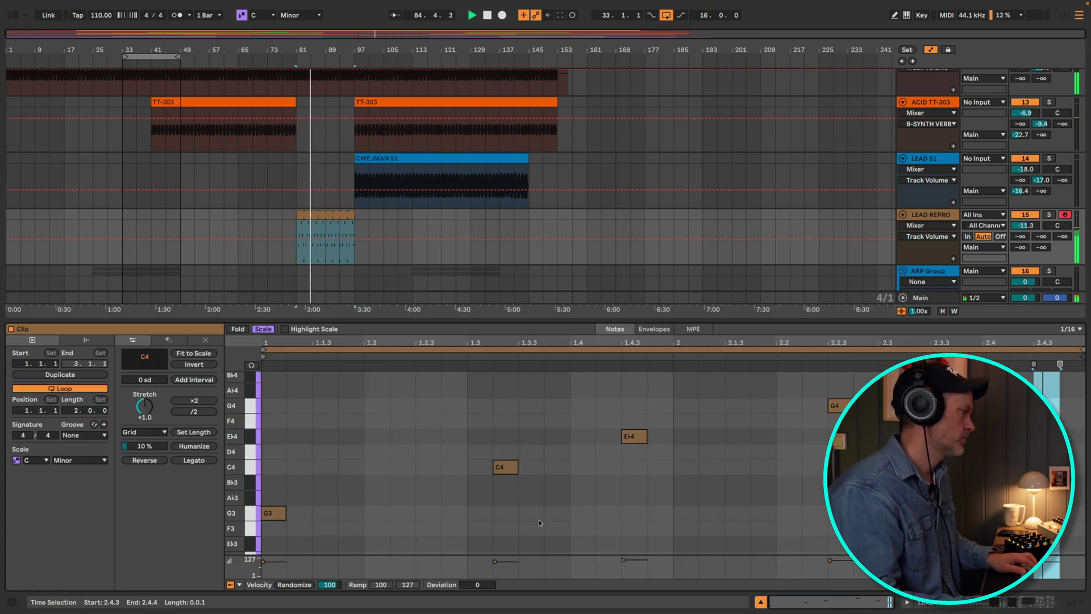
pyautogui.click(509, 470)
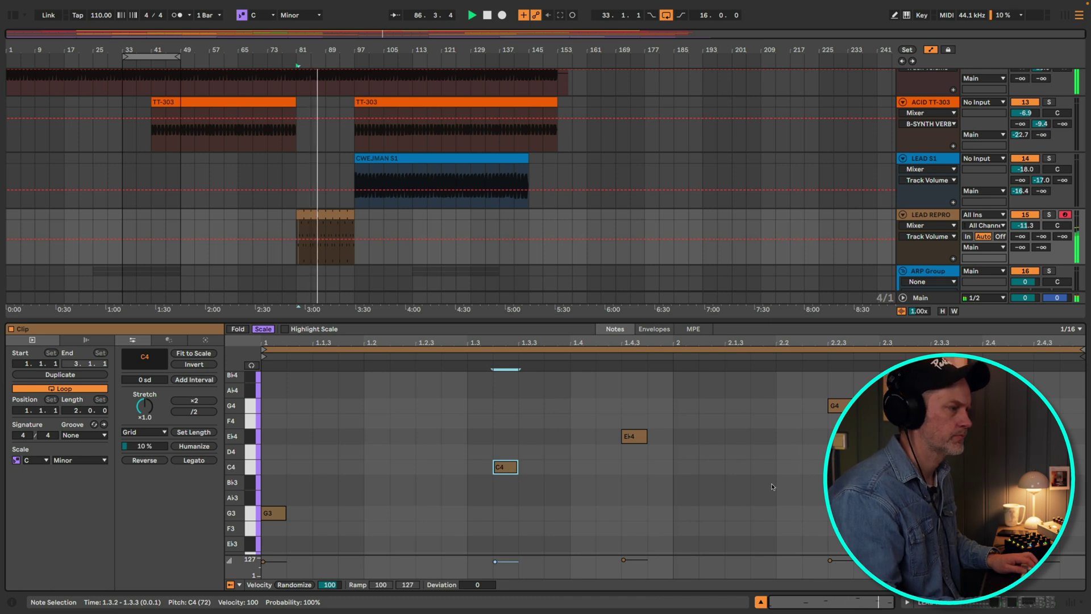
pyautogui.click(273, 513)
pyautogui.press('Up')
pyautogui.press('Up')
pyautogui.press('Down')
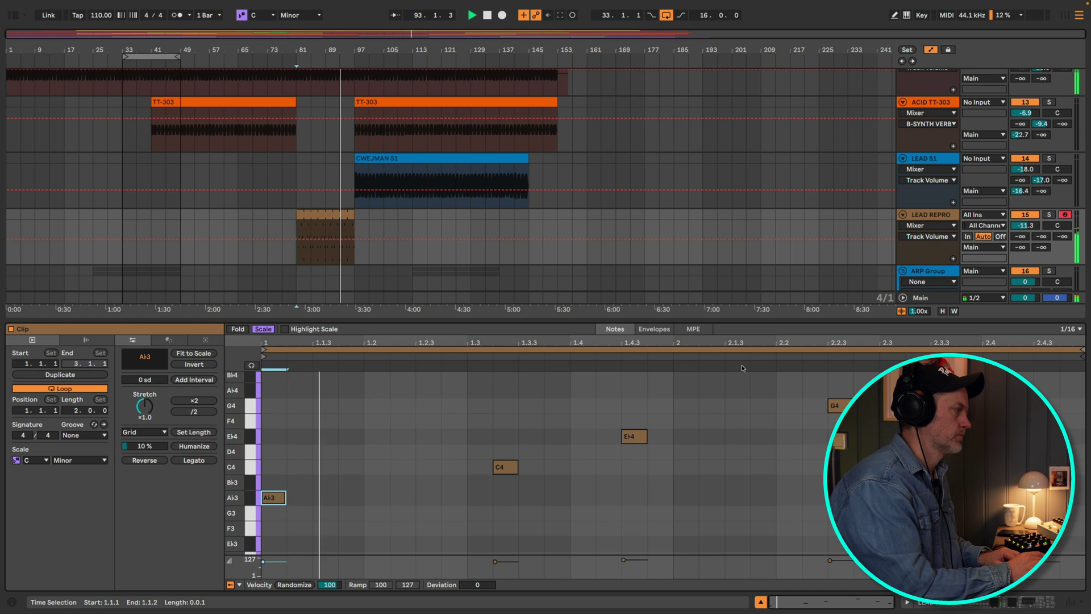
pyautogui.press('Down')
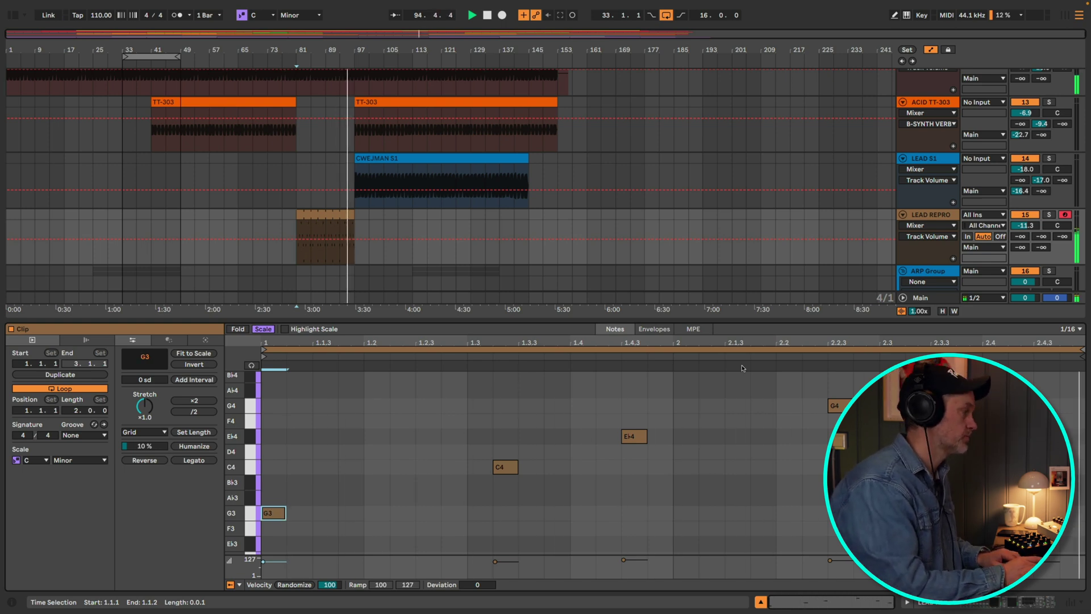
pyautogui.hotkey('shift', 'Tab')
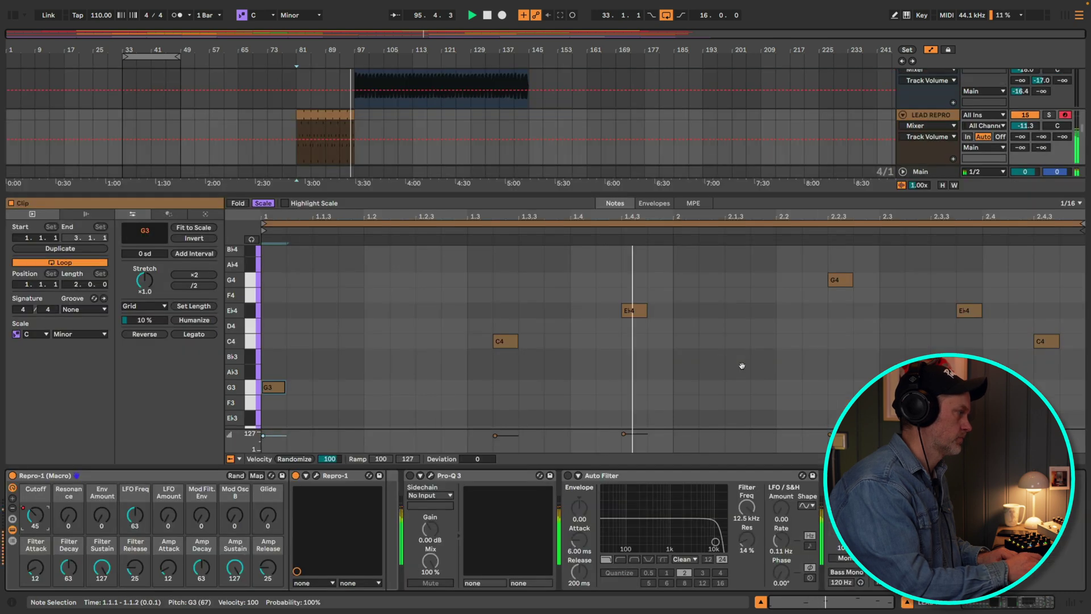
pyautogui.press('super+alt+l')
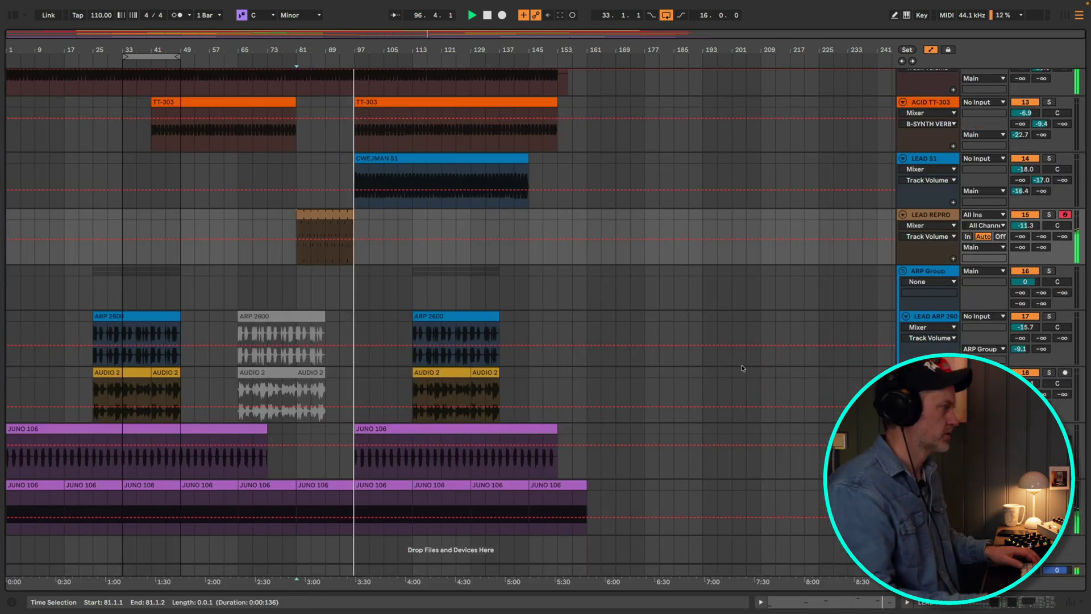
# Duplicate the LEAD REPRO clip into bars 97 to 113 and lower the track's volume to -13.2 dB.
pyautogui.click(326, 215)
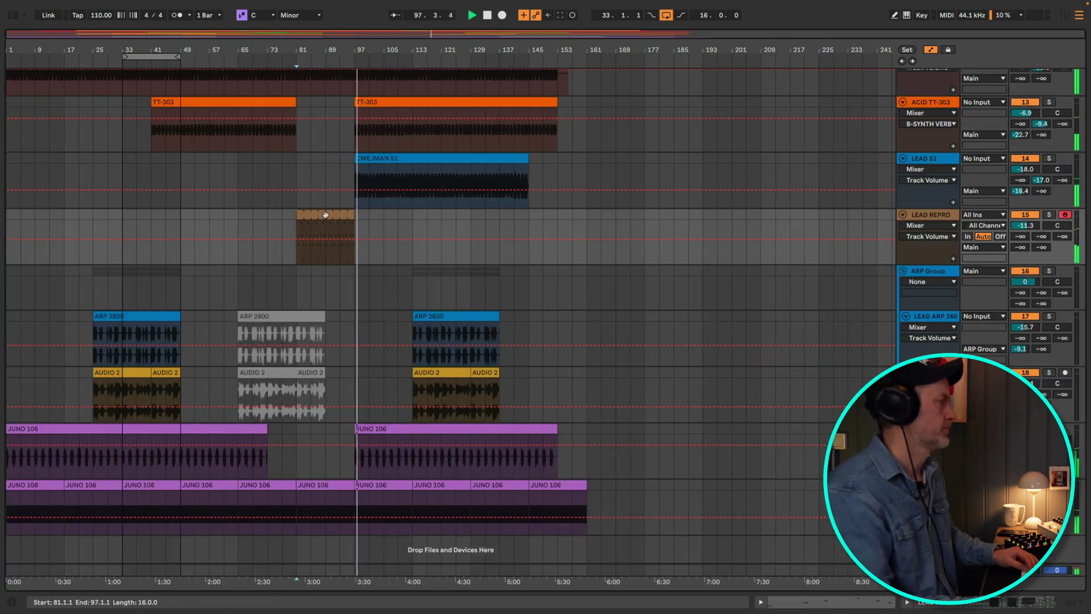
pyautogui.click(326, 214)
pyautogui.press('super+d')
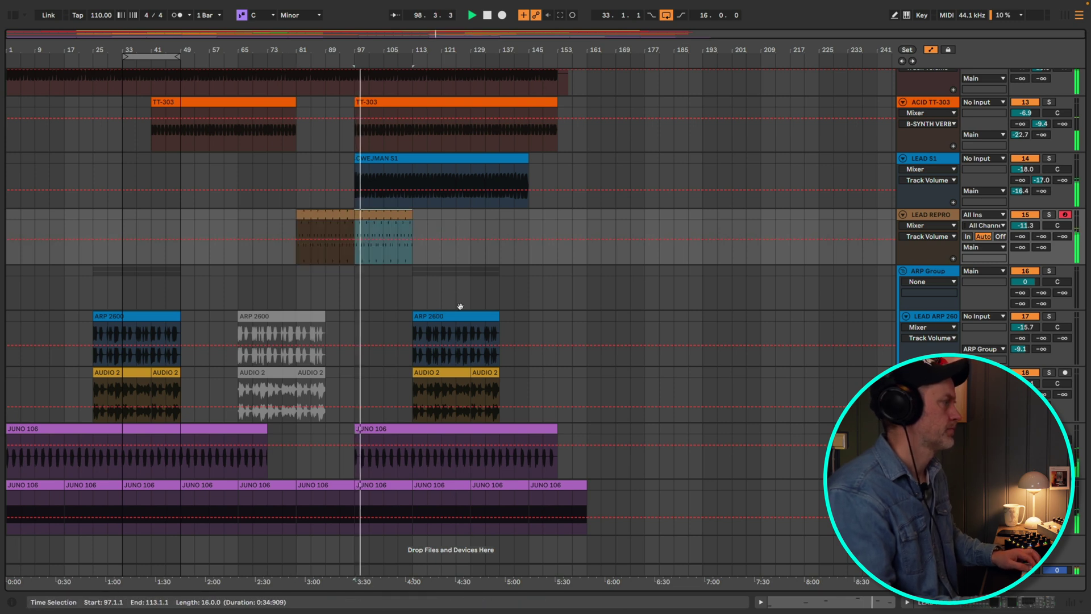
pyautogui.moveTo(1026, 225); pyautogui.dragTo(989, 239)
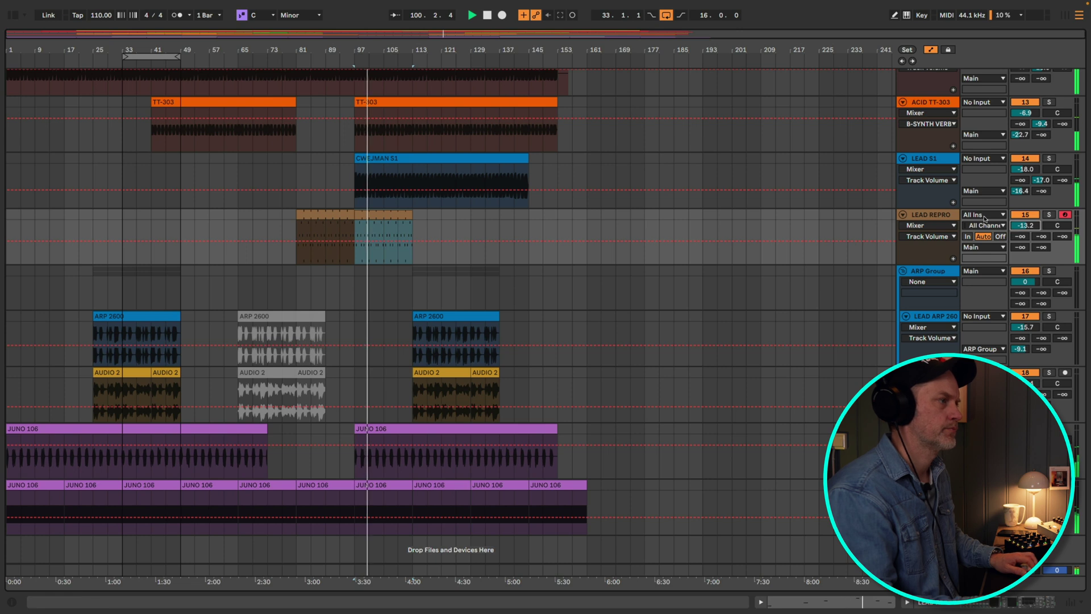
# Show the Repro-1 rack's Cutoff automation on LEAD REPRO and make it fall gradually from bar 97 to bar 113.
pyautogui.click(943, 225)
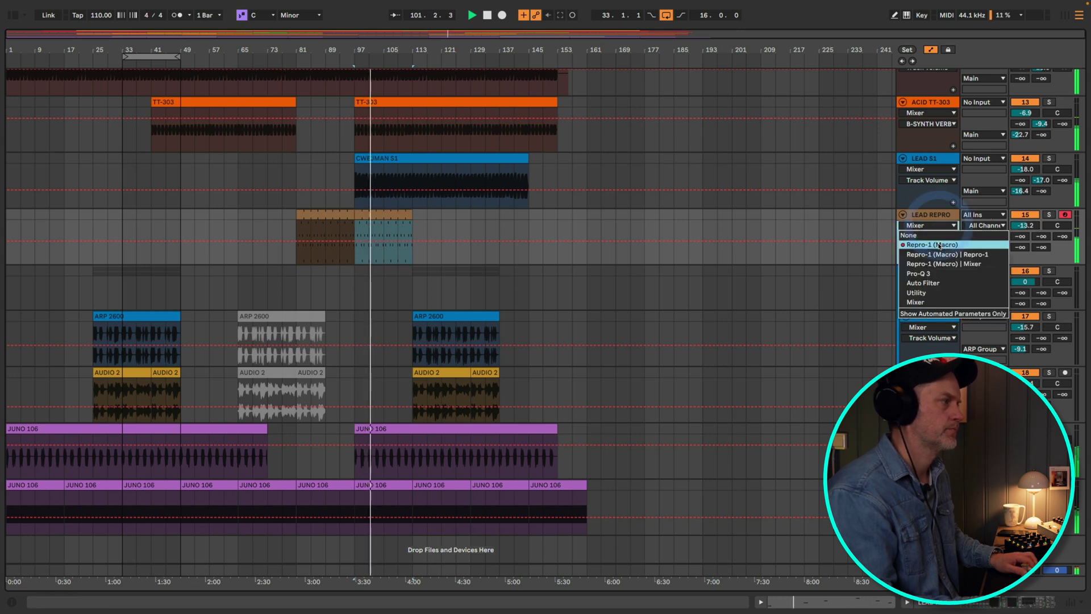
pyautogui.click(932, 247)
pyautogui.moveTo(356, 259); pyautogui.dragTo(416, 259)
pyautogui.click(427, 255)
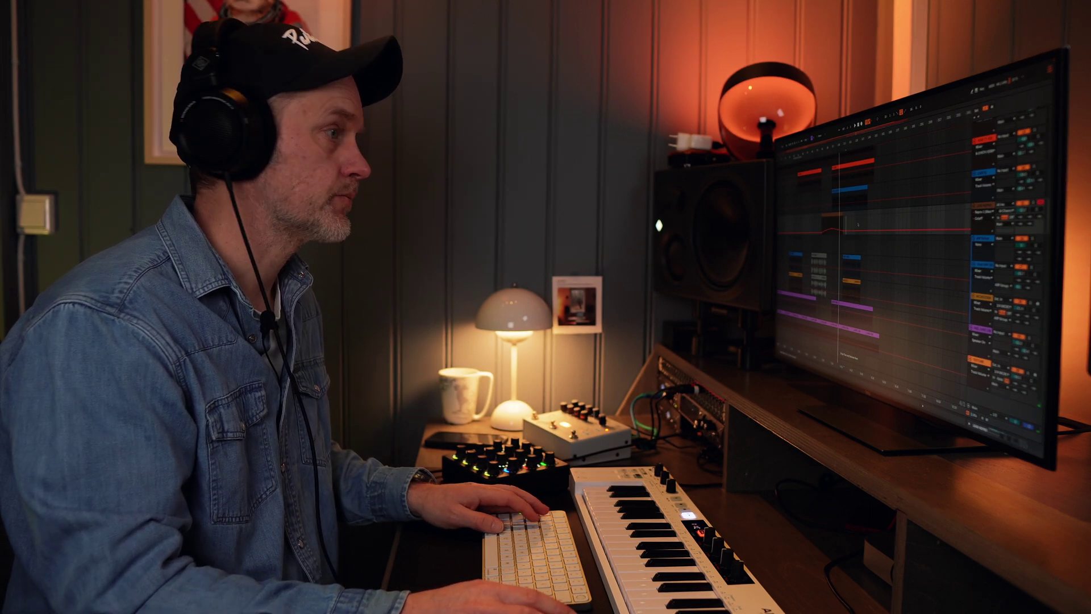
# Switch to Trello, tick off the Repro-1 lead and acid line distortion items on the Del Mar card, and return to Ableton Live.
pyautogui.press('super+Tab')
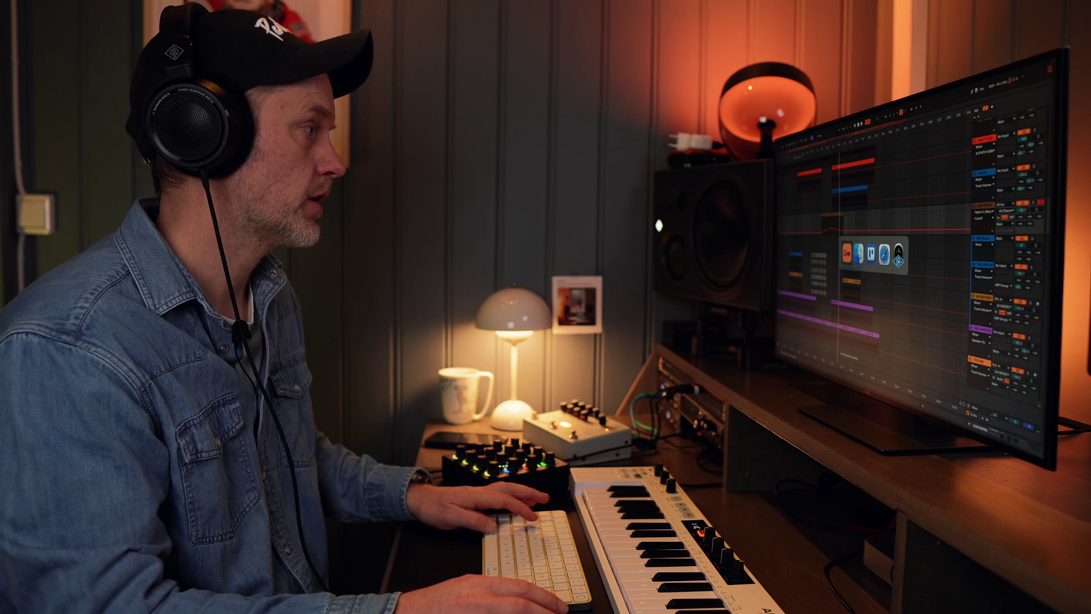
pyautogui.press('super+Tab')
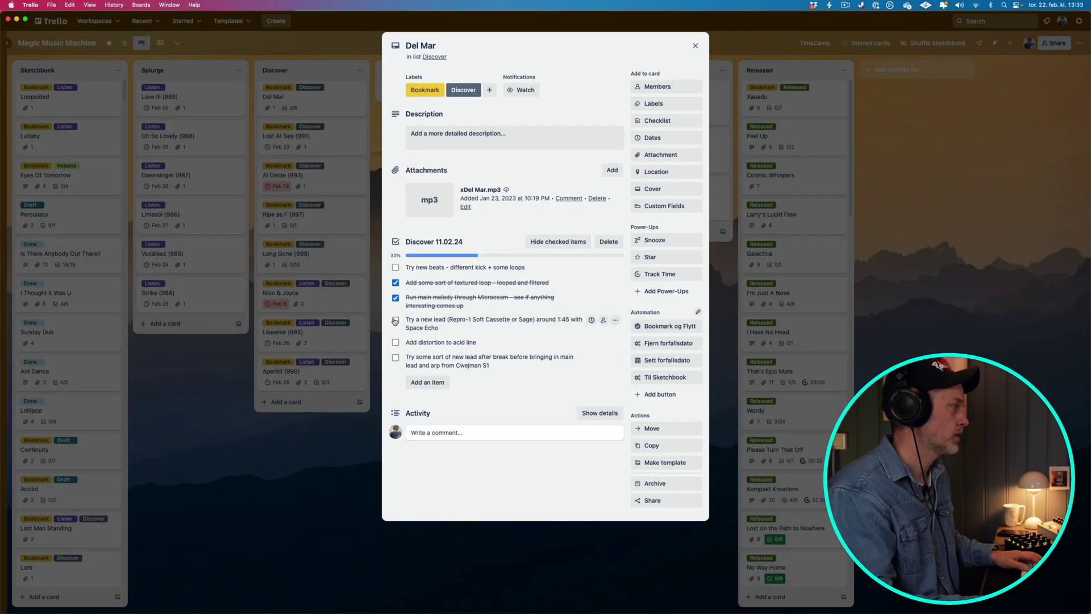
pyautogui.click(395, 320)
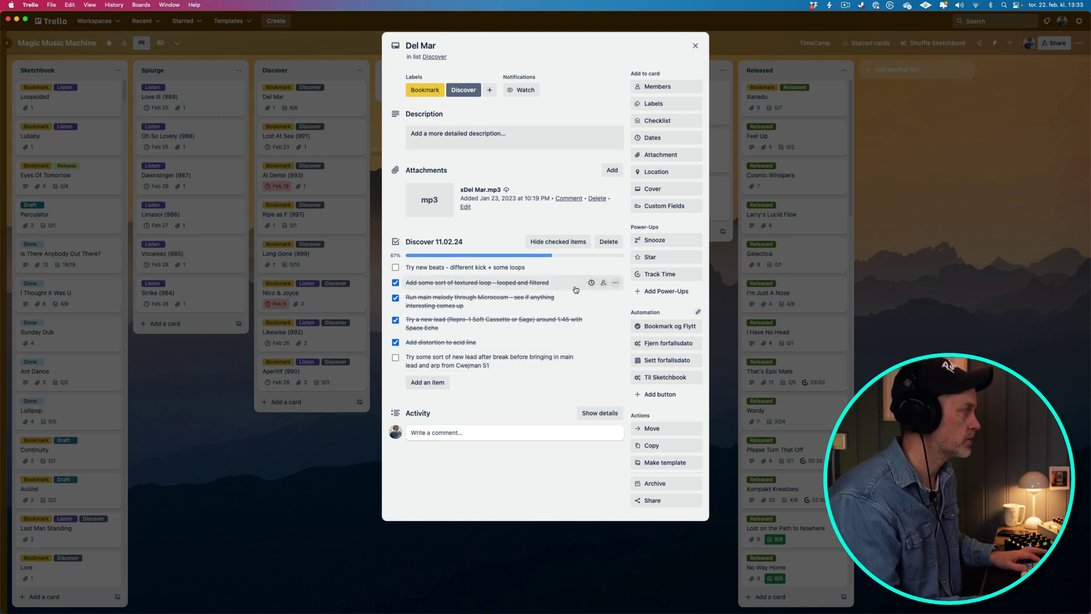
pyautogui.press('super+Tab')
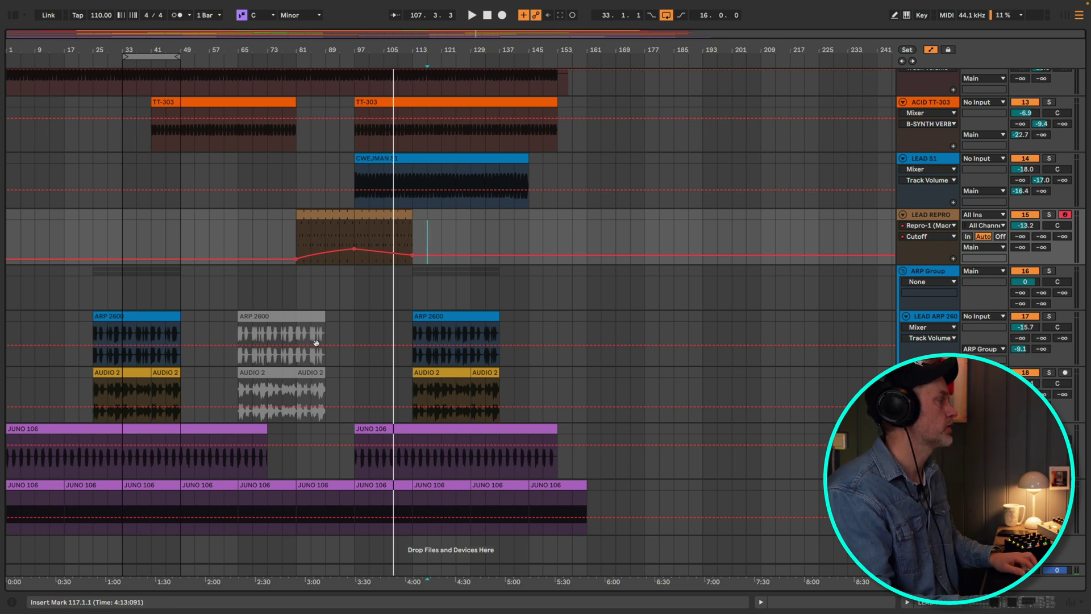
# Reactivate the muted ARP 2600 and AUDIO 2 clips starting at bar 65 and cut both to end at bar 81.
pyautogui.click(273, 324)
pyautogui.keyDown('shift'); pyautogui.click(269, 373); pyautogui.keyUp('shift')
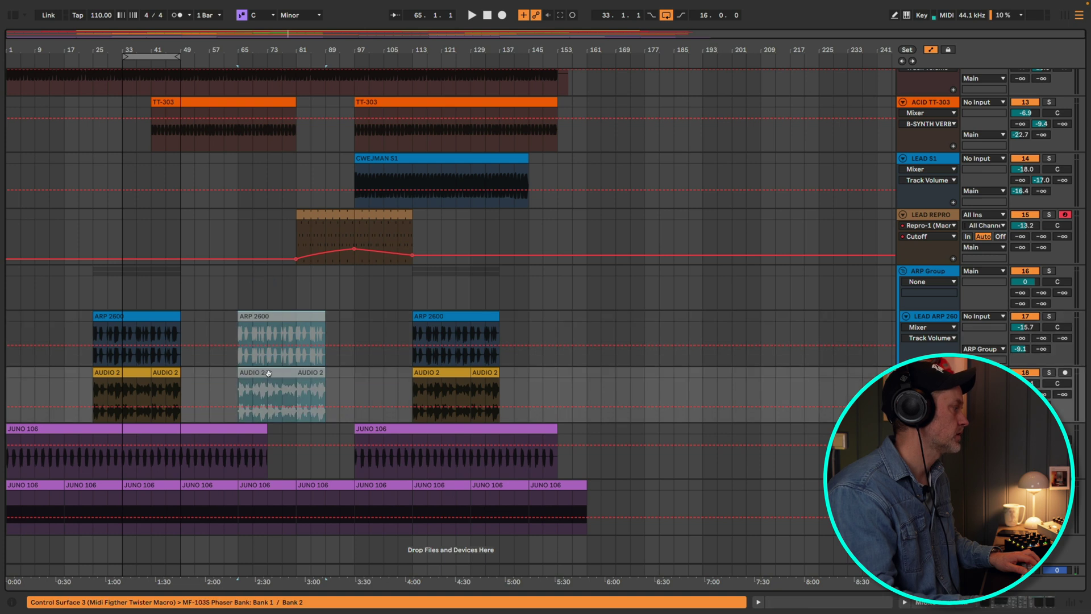
pyautogui.press('0')
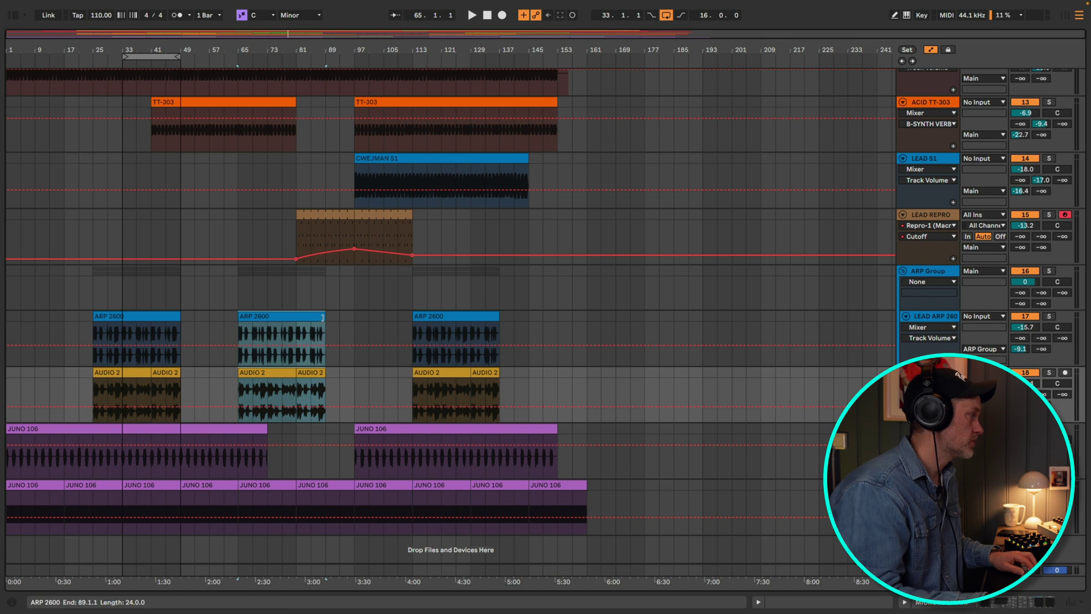
pyautogui.click(324, 324)
pyautogui.click(317, 370)
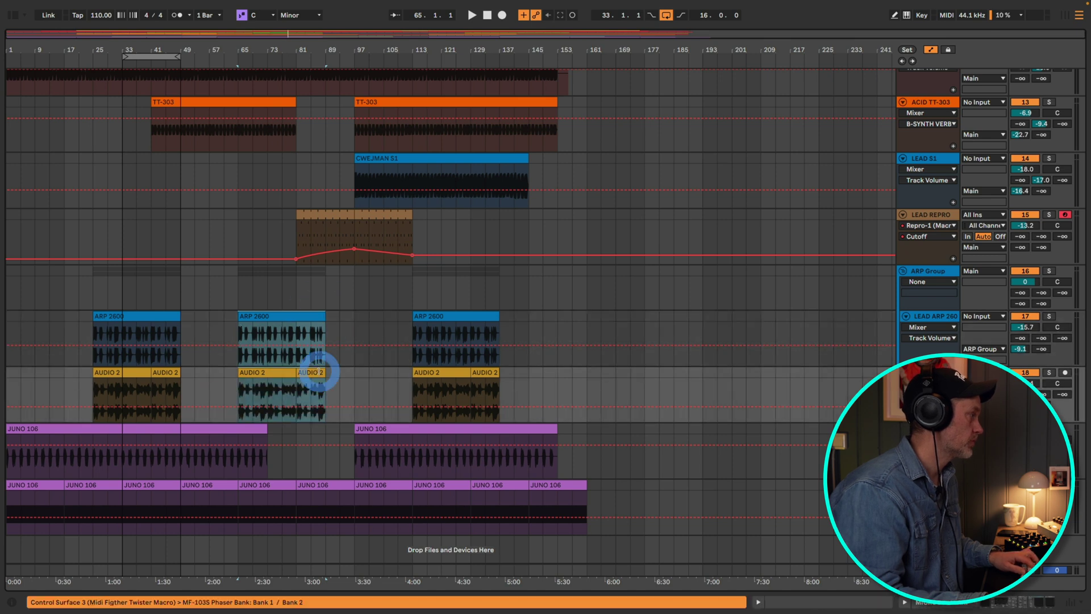
pyautogui.click(313, 377)
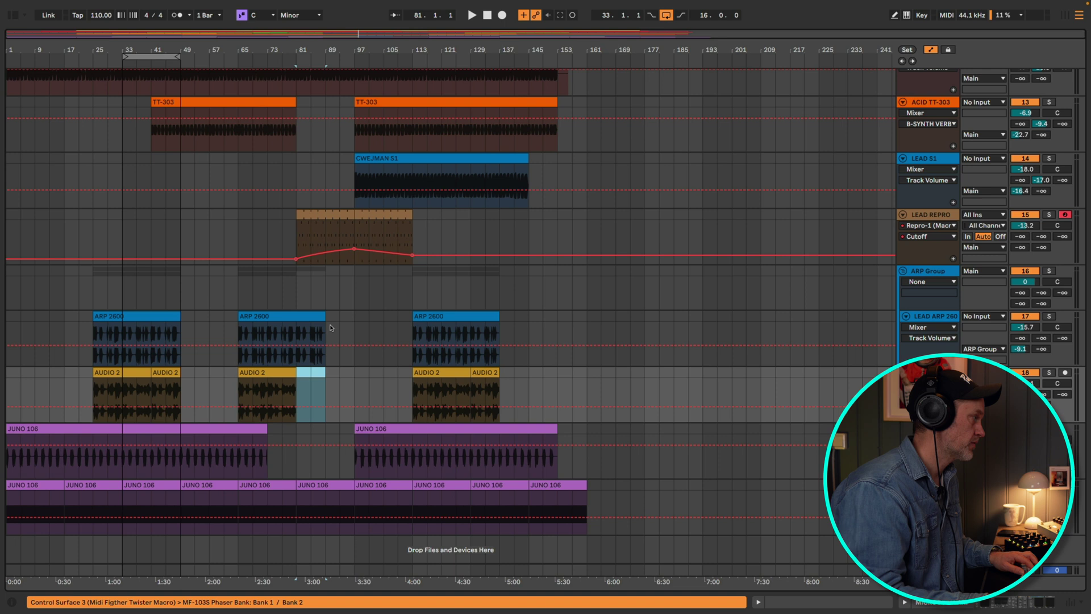
pyautogui.press('super+z')
pyautogui.moveTo(306, 316); pyautogui.dragTo(300, 316)
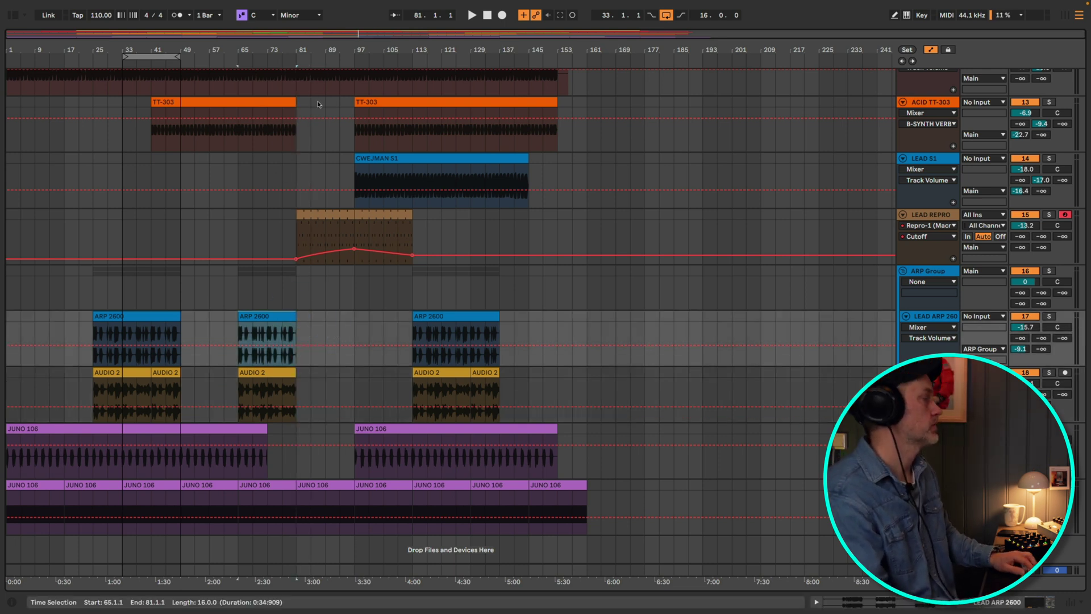
# During playback from bar 73, move the CWEJMAN S1 clip to bar 113 and the last ARP 2600 and AUDIO 2 clips to bar 105.
pyautogui.click(267, 164)
pyautogui.press('space')
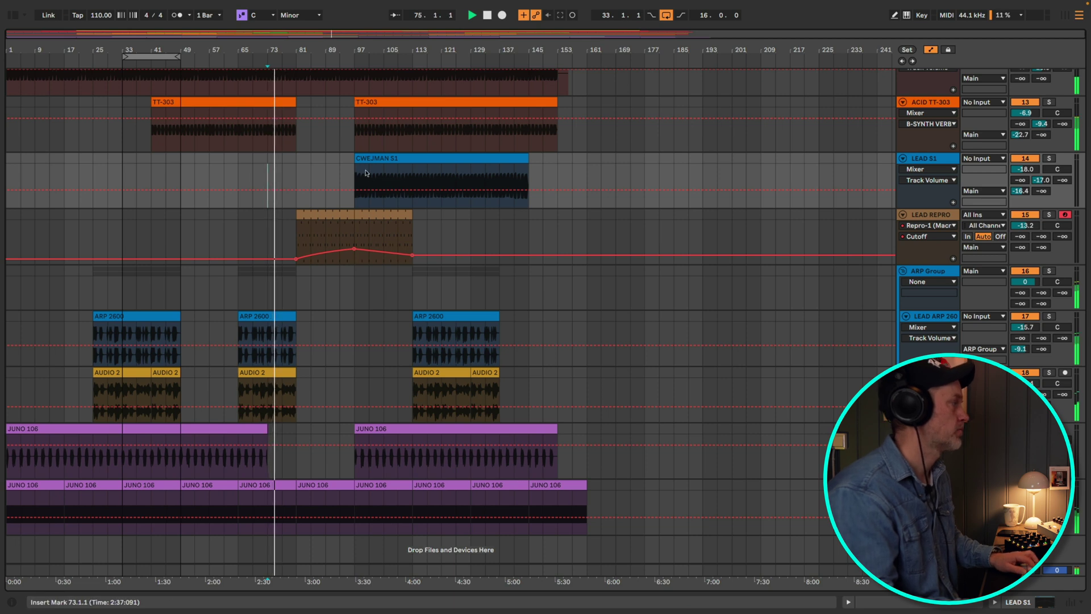
pyautogui.moveTo(356, 158)
pyautogui.mouseDown()
pyautogui.moveTo(412, 160)
pyautogui.moveTo(356, 159)
pyautogui.mouseUp()
pyautogui.moveTo(423, 159); pyautogui.dragTo(480, 164)
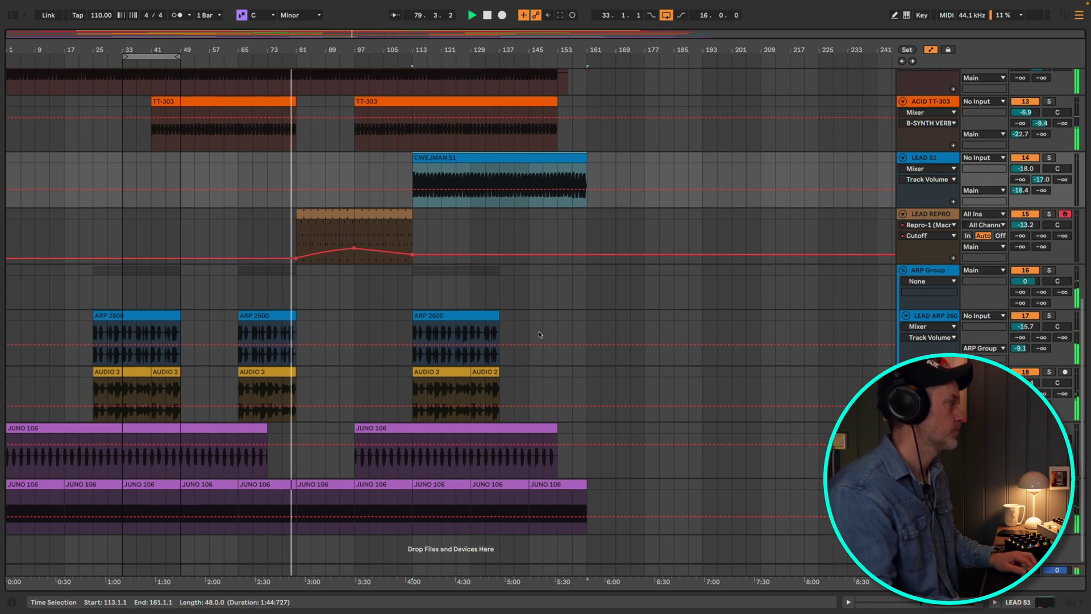
pyautogui.moveTo(460, 318); pyautogui.dragTo(431, 318)
pyautogui.moveTo(458, 373); pyautogui.dragTo(416, 370)
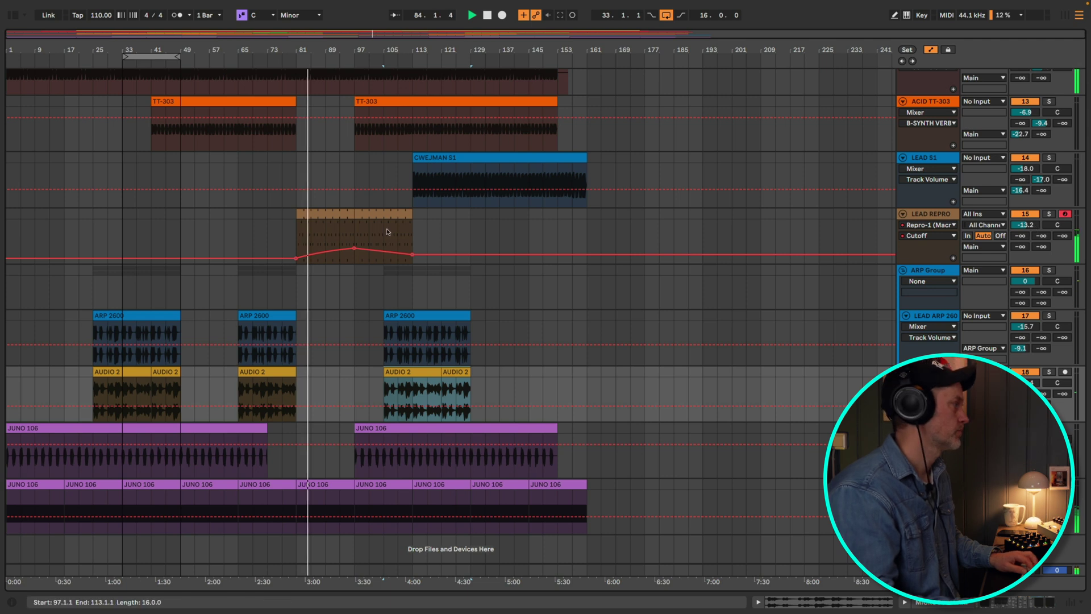
# Shorten the BD clip that starts at bar 65 so it ends at bar 93, before the next kick section.
pyautogui.scroll(10, 387, 232)
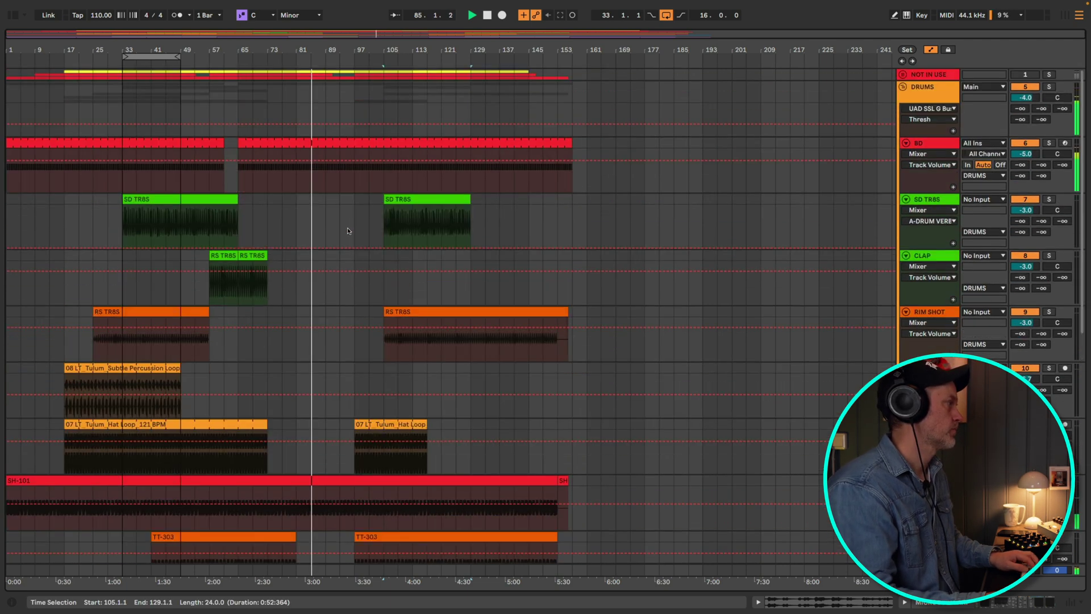
pyautogui.click(333, 190)
pyautogui.moveTo(356, 143); pyautogui.dragTo(343, 142)
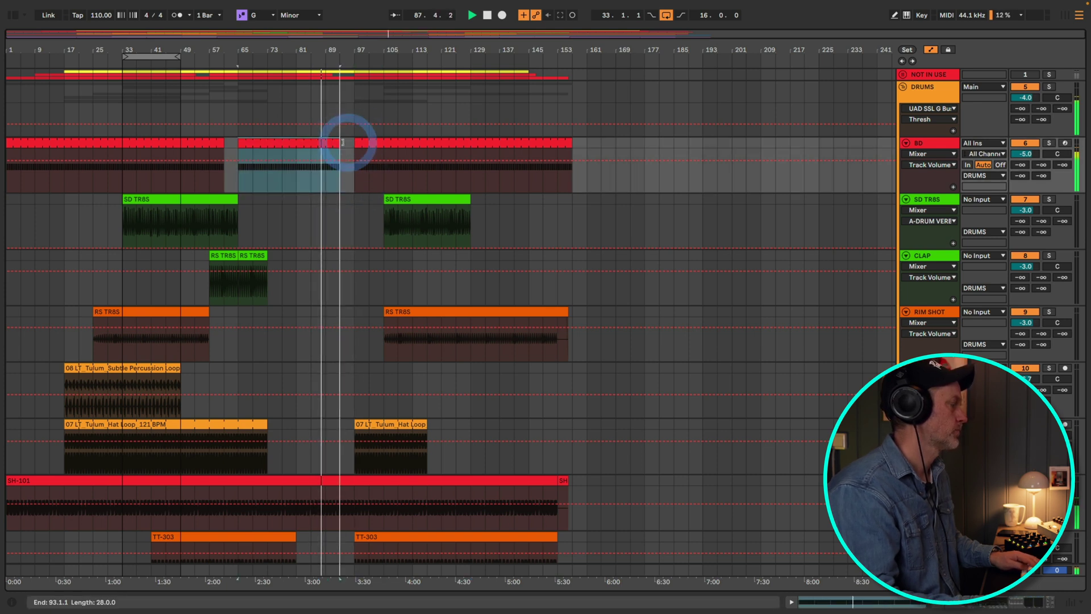
# Move the second TT-303 clip to start at bar 89 and automate its Auto Filter frequency to rise up to bar 105.
pyautogui.scroll(-5, 380, 281)
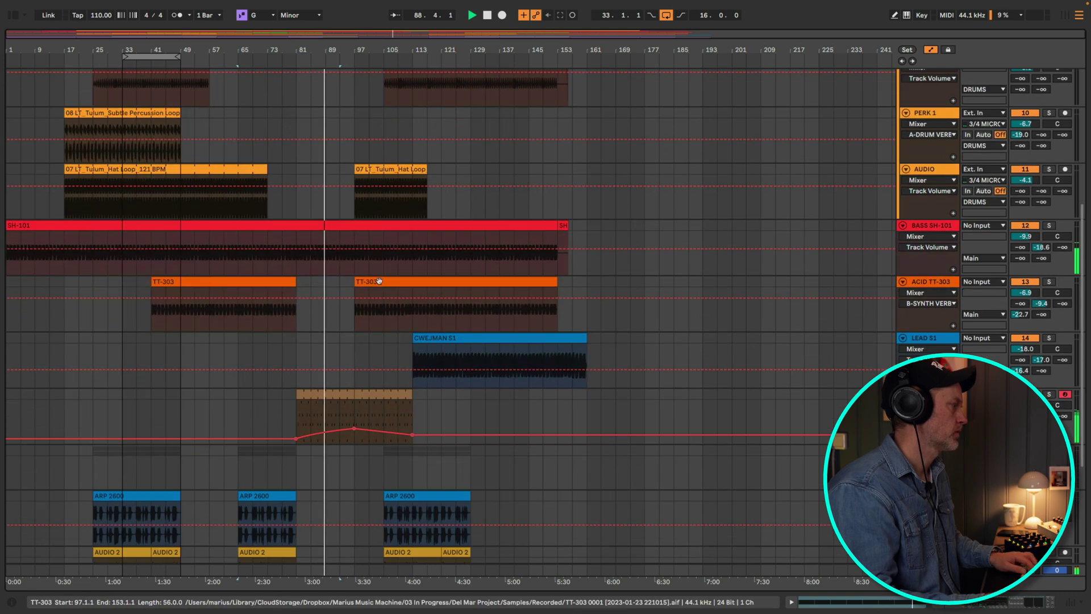
pyautogui.moveTo(378, 282); pyautogui.dragTo(351, 282)
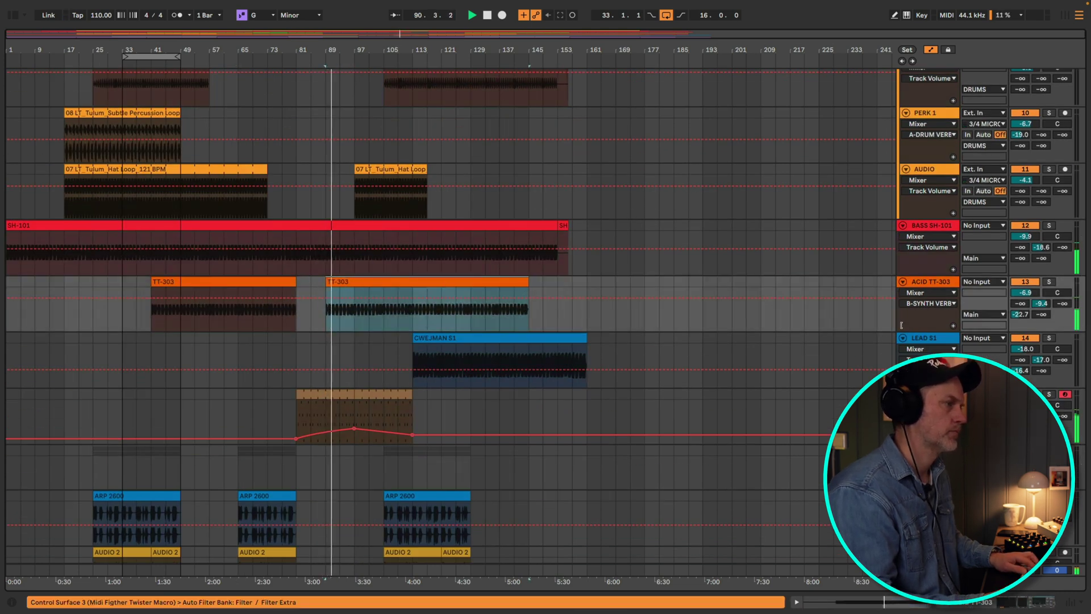
pyautogui.click(931, 294)
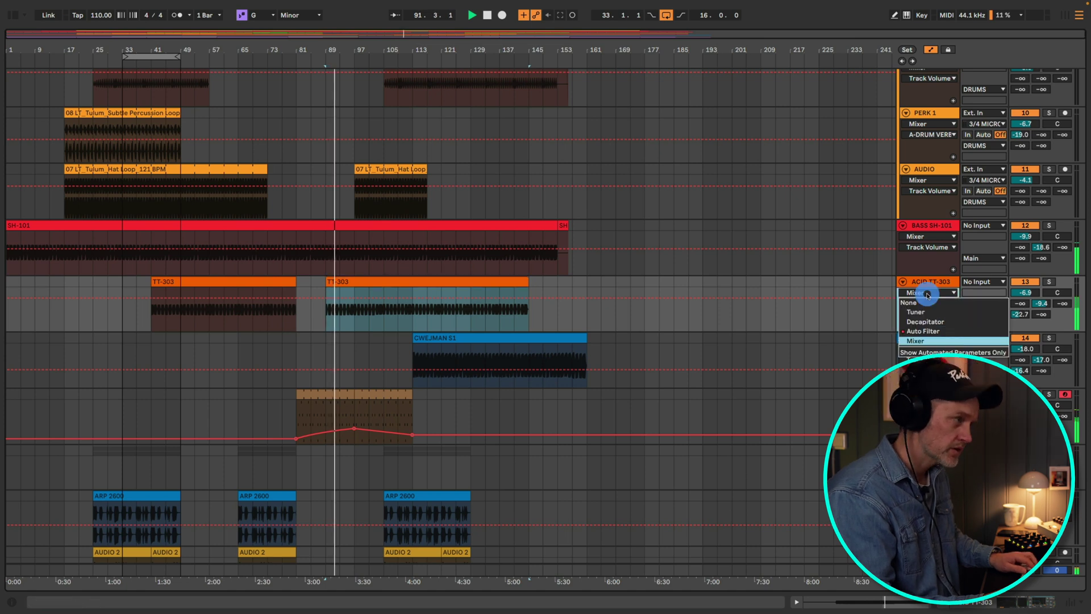
pyautogui.click(925, 323)
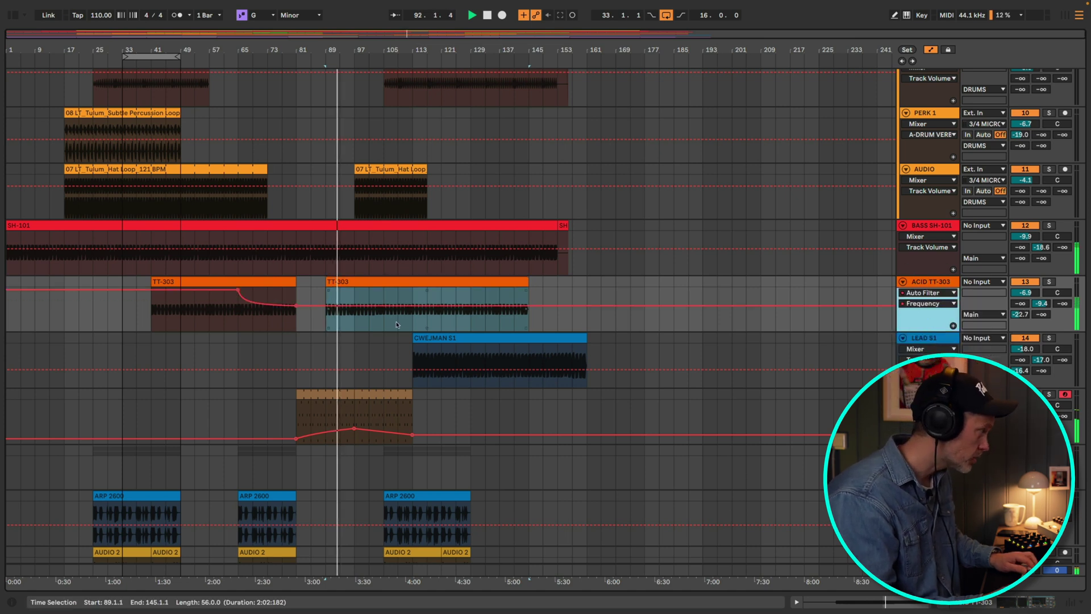
pyautogui.click(321, 305)
pyautogui.moveTo(385, 308); pyautogui.dragTo(383, 289)
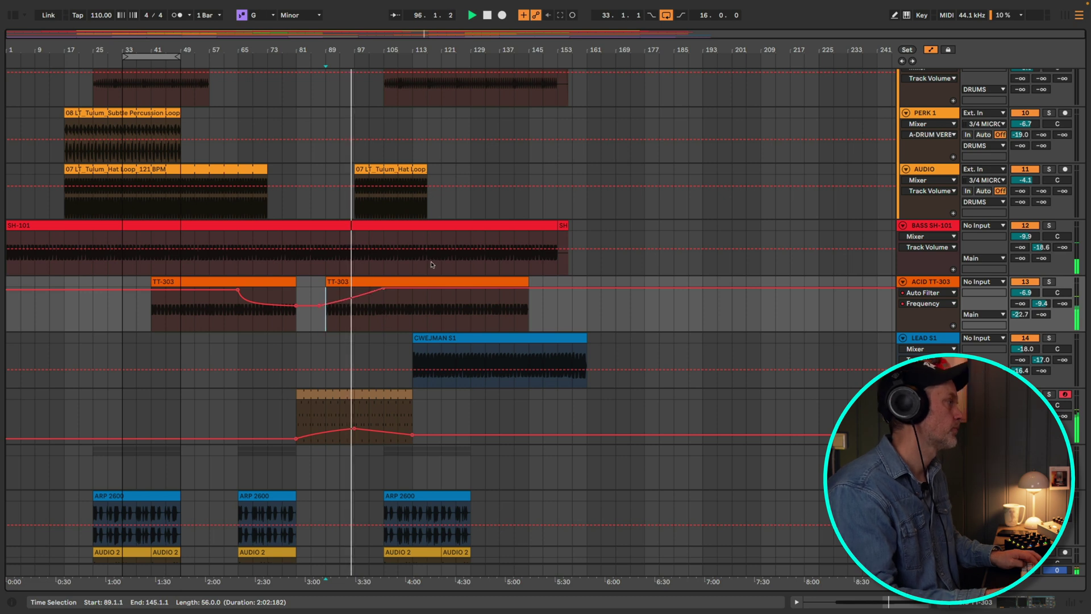
# Extend the Subtle Percussion Loop clip on PERK 1 to bar 161 and play the arrangement from bar 93.
pyautogui.scroll(5, 432, 264)
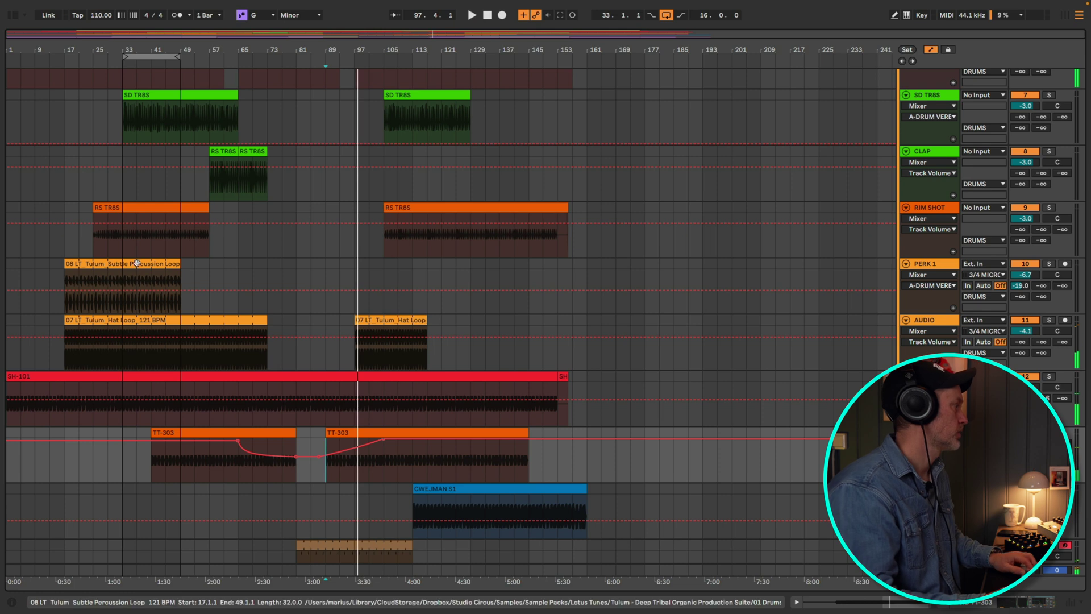
pyautogui.click(161, 264)
pyautogui.moveTo(180, 263); pyautogui.dragTo(587, 262)
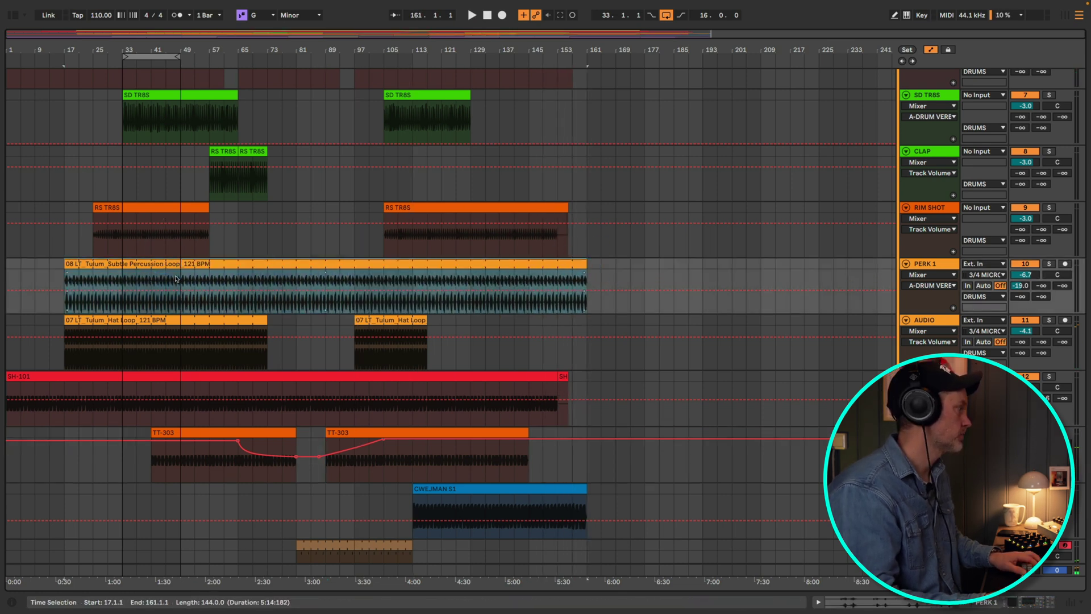
pyautogui.click(338, 299)
pyautogui.press('space')
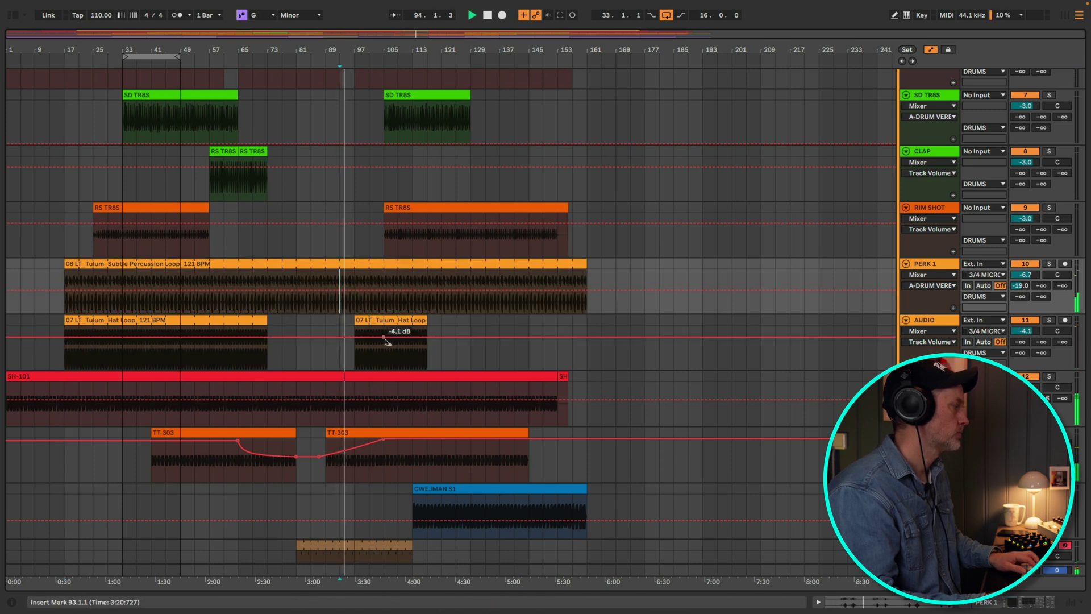
# Delete the LEAD REPRO clip between bars 97 and 113 together with its Cutoff automation.
pyautogui.scroll(-5, 601, 380)
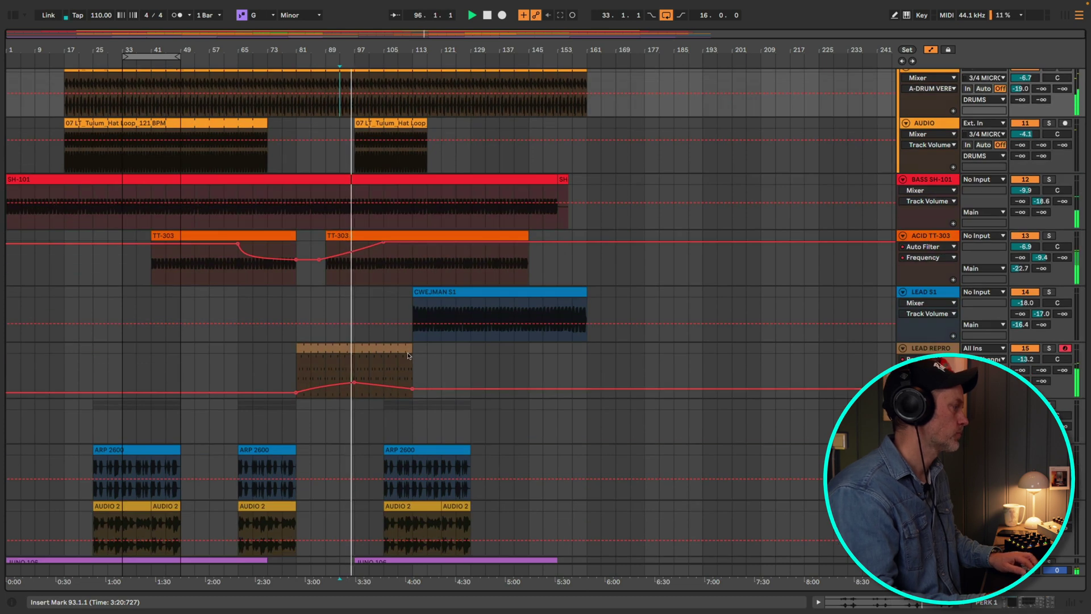
pyautogui.moveTo(354, 370); pyautogui.dragTo(409, 348)
pyautogui.press('Delete')
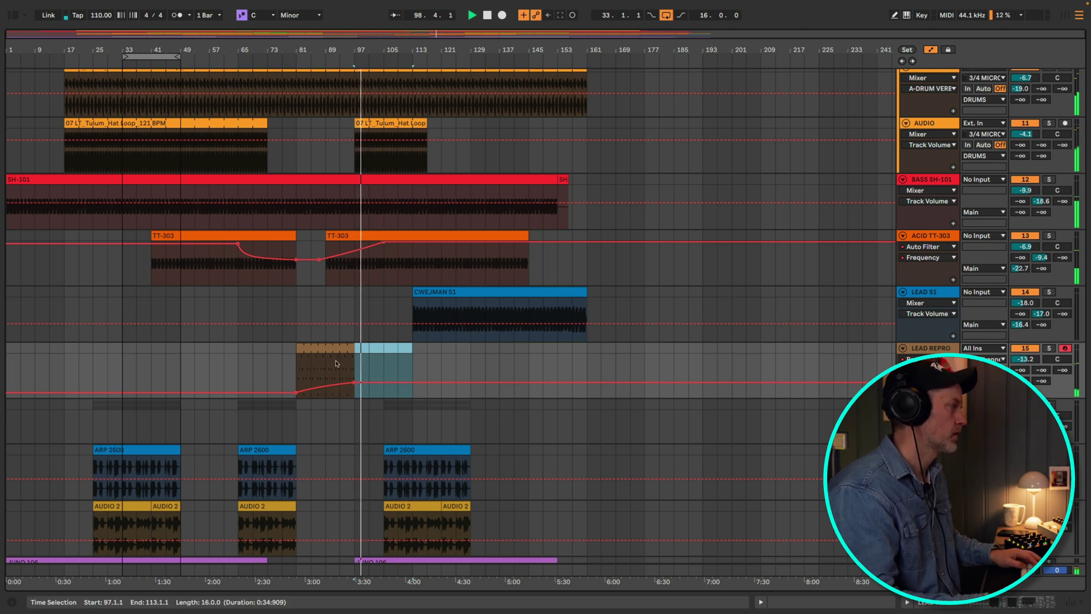
# Copy the LEAD REPRO clip at bar 81 with its Cutoff automation to bar 129.
pyautogui.moveTo(336, 364); pyautogui.dragTo(508, 366)
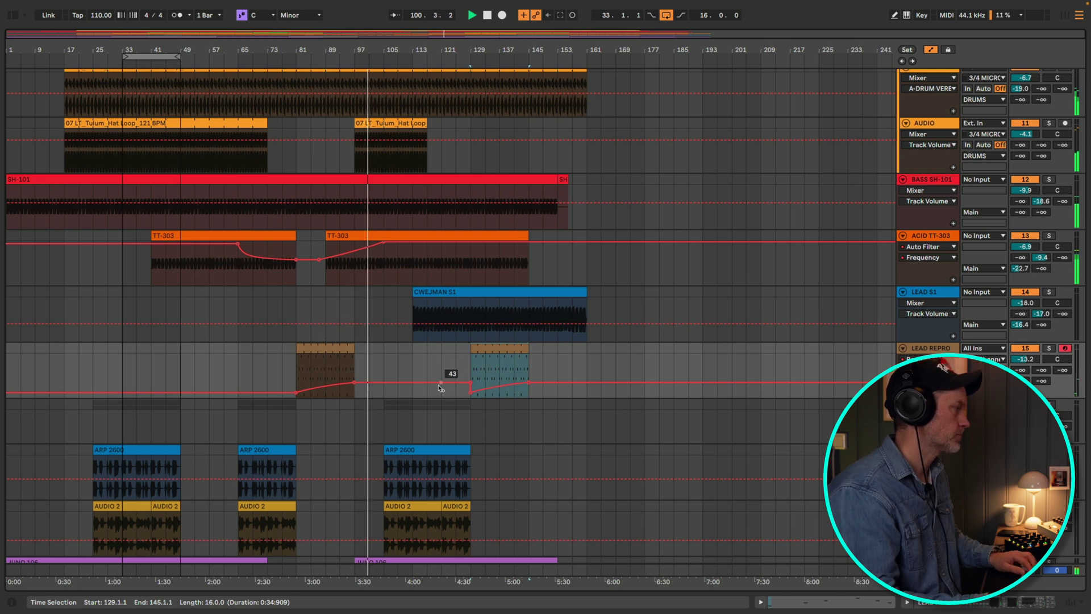
# Lengthen the Hat Loop clips on the AUDIO track so the hats run continuously from bar 17 to bar 157.
pyautogui.click(423, 142)
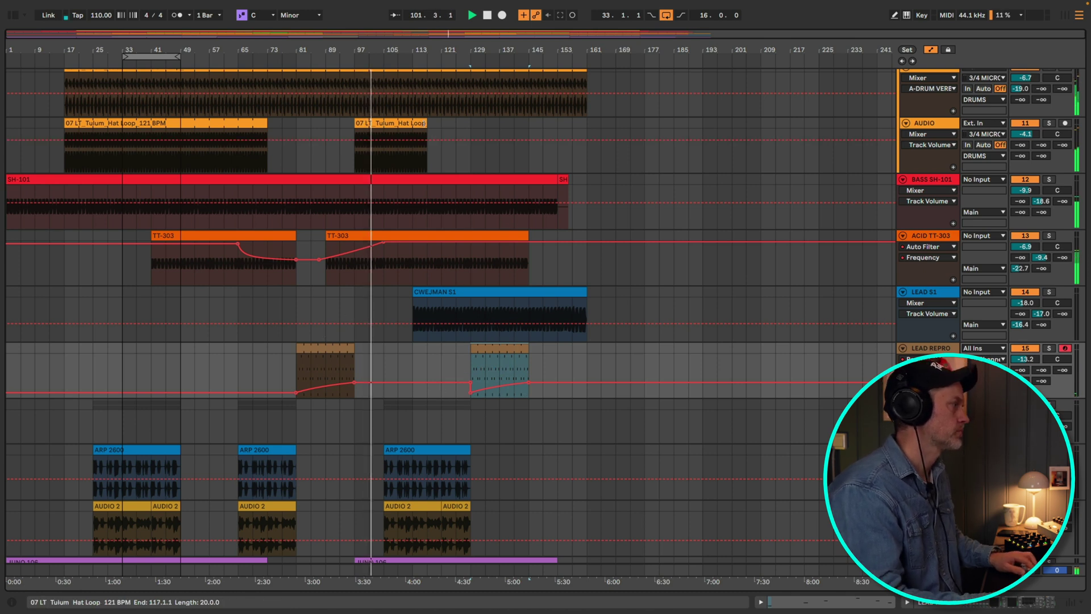
pyautogui.moveTo(426, 123); pyautogui.dragTo(568, 119)
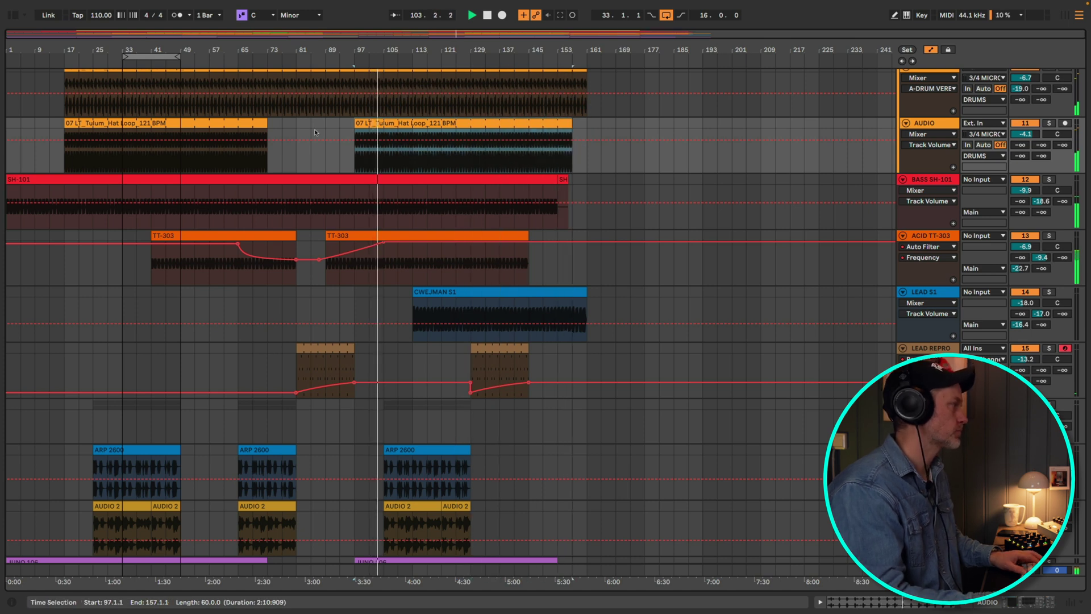
pyautogui.scroll(3, 352, 208)
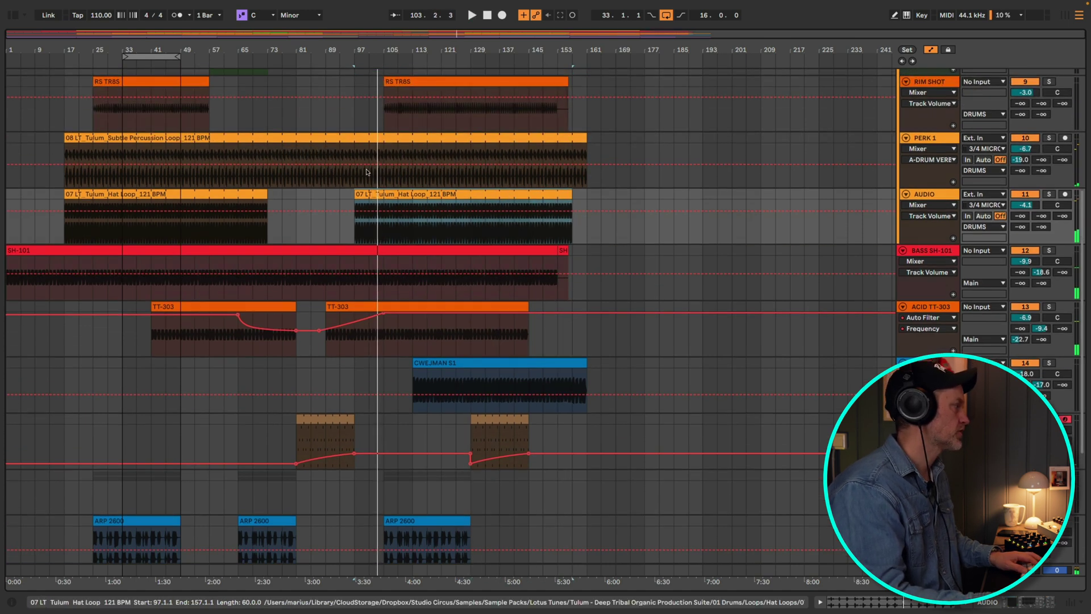
pyautogui.click(251, 58)
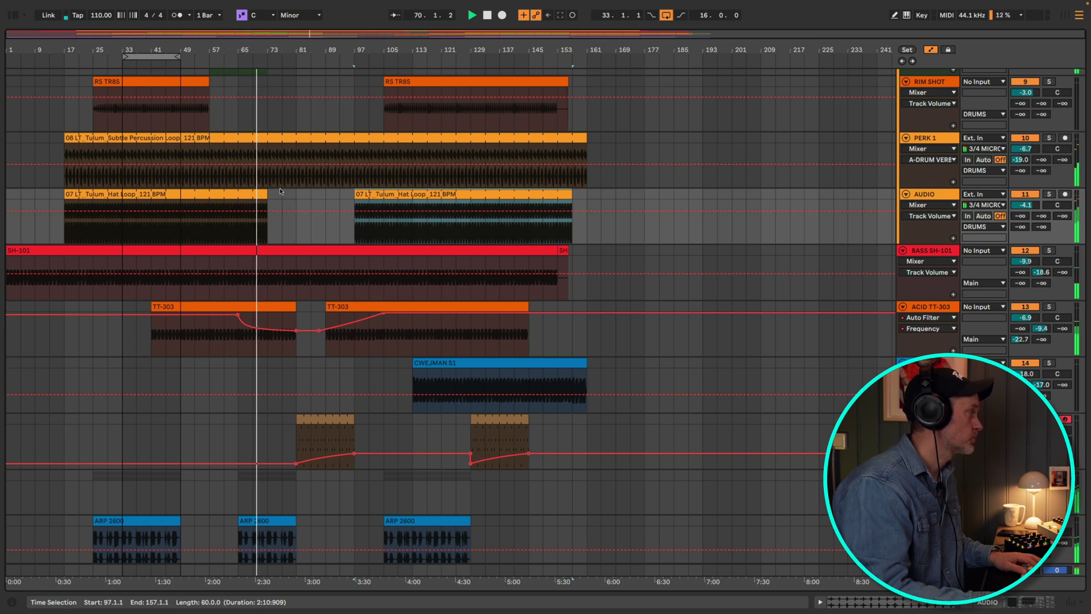
pyautogui.moveTo(267, 192); pyautogui.dragTo(291, 193)
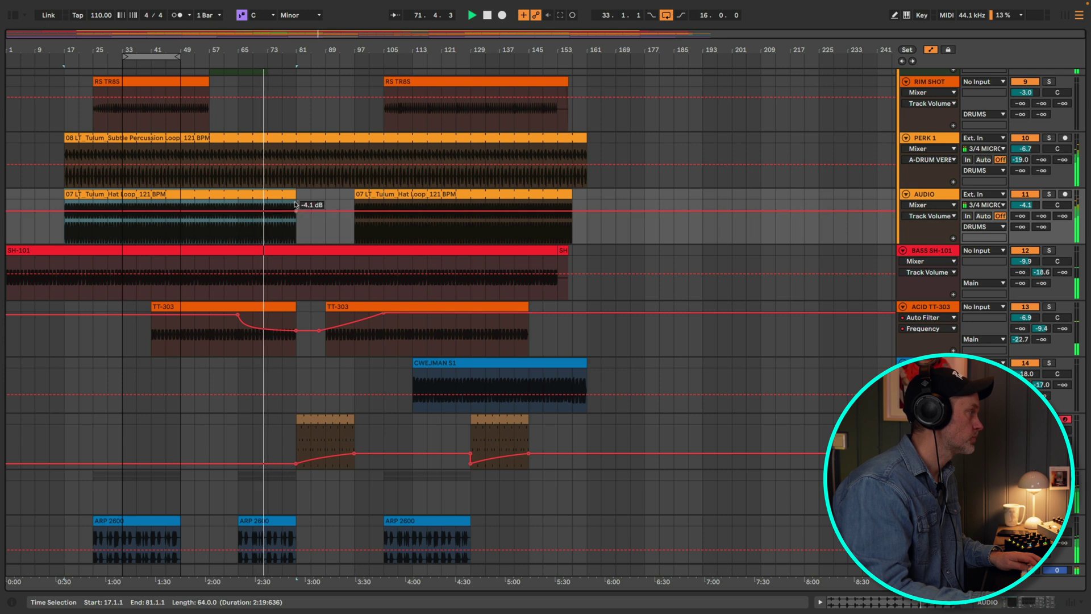
pyautogui.moveTo(294, 194); pyautogui.dragTo(569, 193)
pyautogui.click(474, 214)
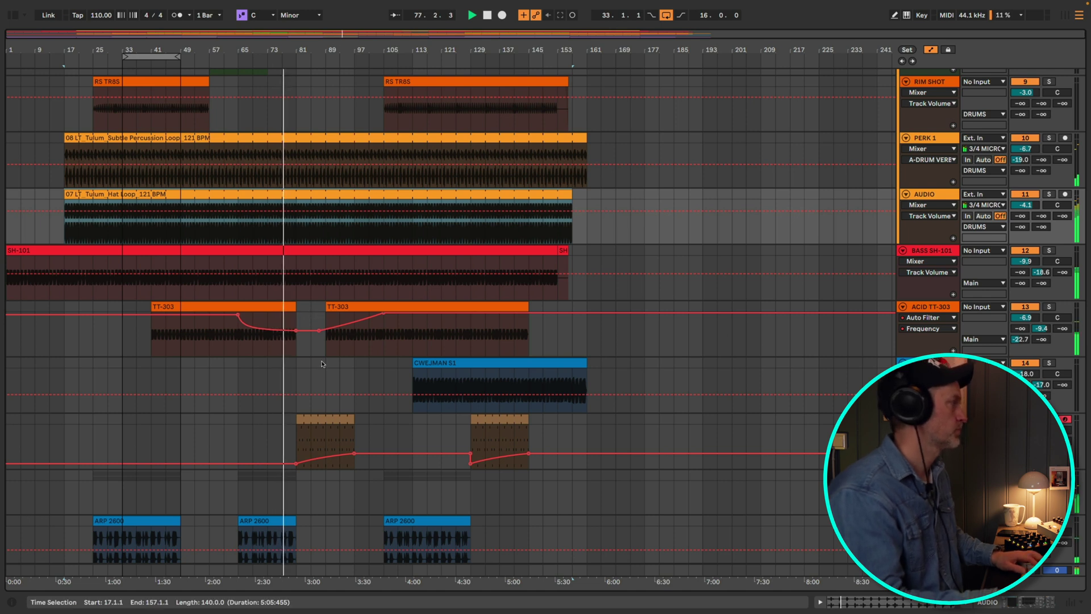
# Copy the pair of CLAP clips to bar 89 and duplicate the copy once so the claps run to bar 121.
pyautogui.scroll(4, 341, 273)
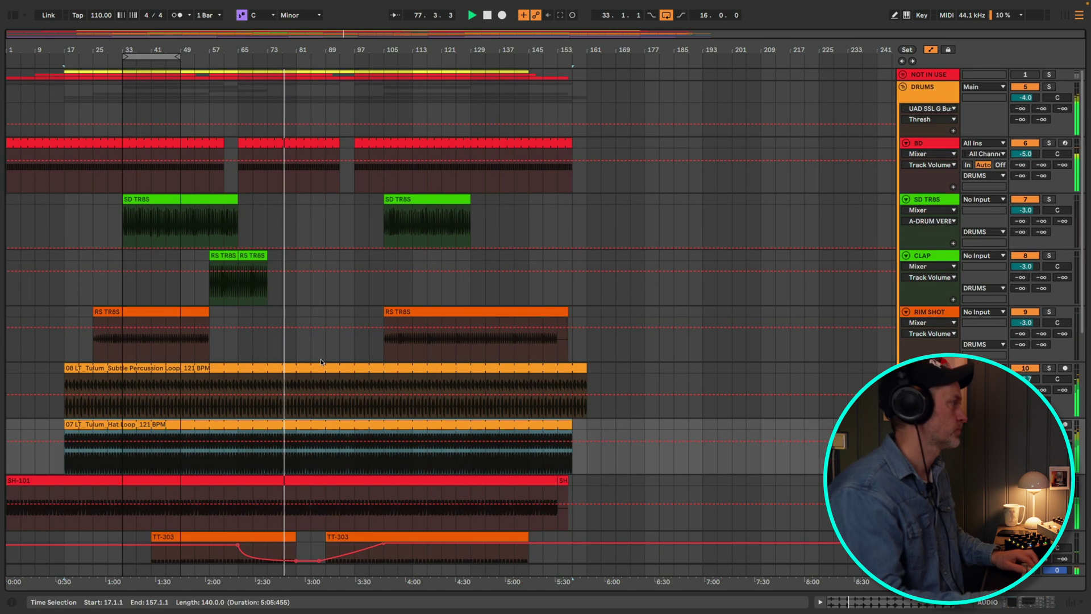
pyautogui.click(223, 256)
pyautogui.moveTo(221, 256); pyautogui.dragTo(342, 251)
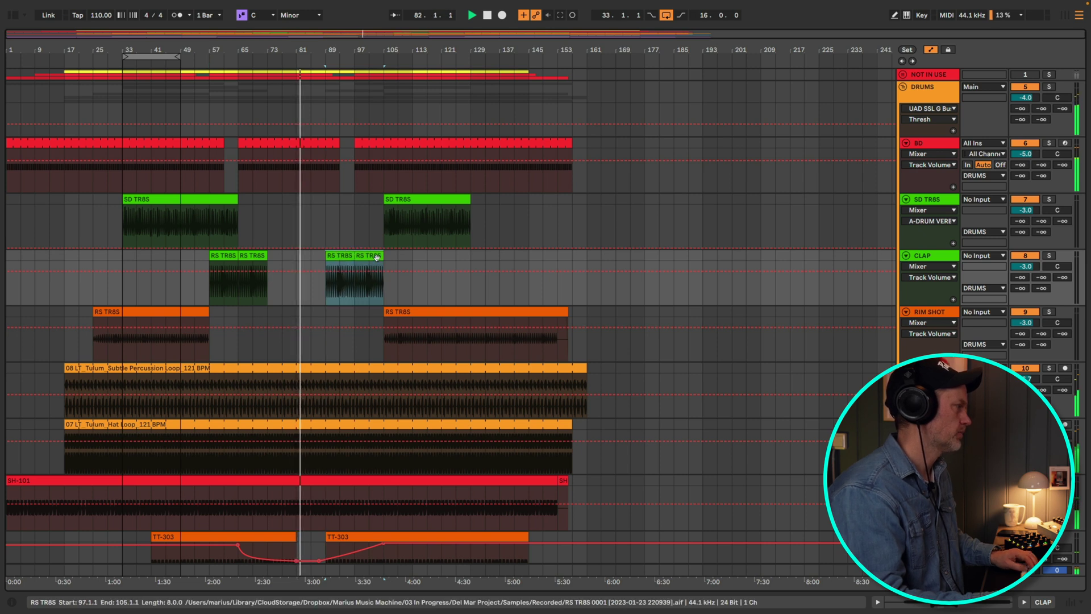
pyautogui.press('super+d')
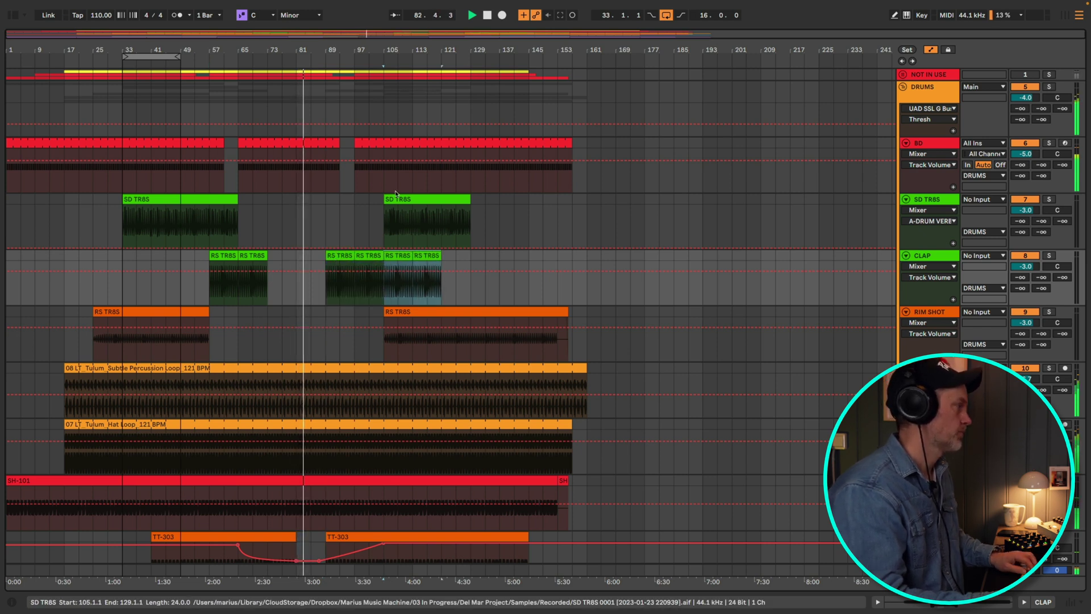
# Move the second SD TR8S clip to bar 97, duplicate it twice and trim the last copy to end at bar 153.
pyautogui.moveTo(415, 199); pyautogui.dragTo(383, 196)
pyautogui.click(420, 198)
pyautogui.press('super+d')
pyautogui.press('super+d')
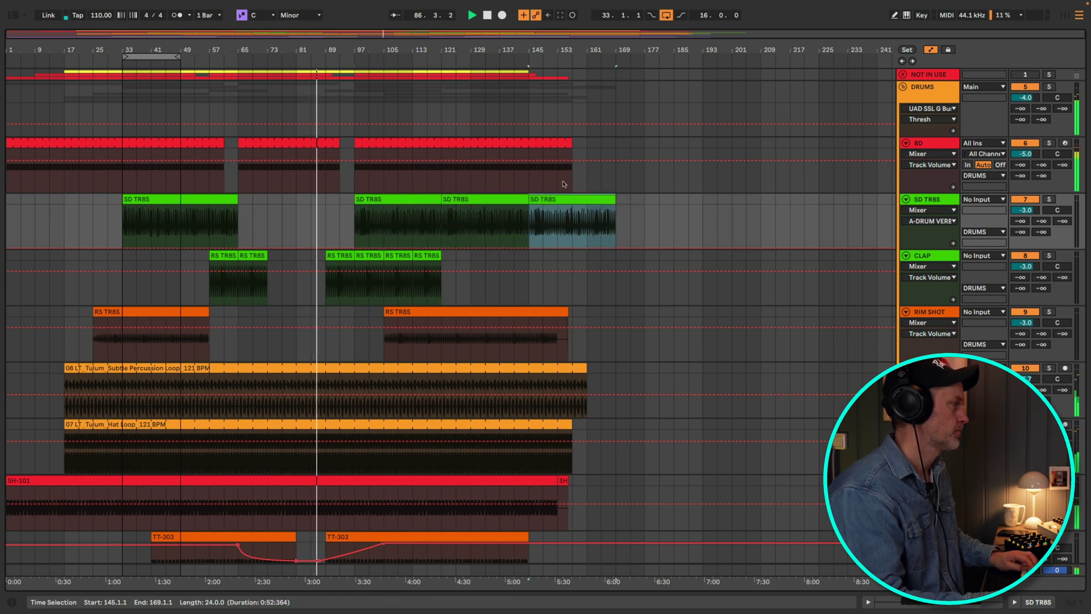
pyautogui.moveTo(598, 199); pyautogui.dragTo(557, 199)
pyautogui.click(555, 200)
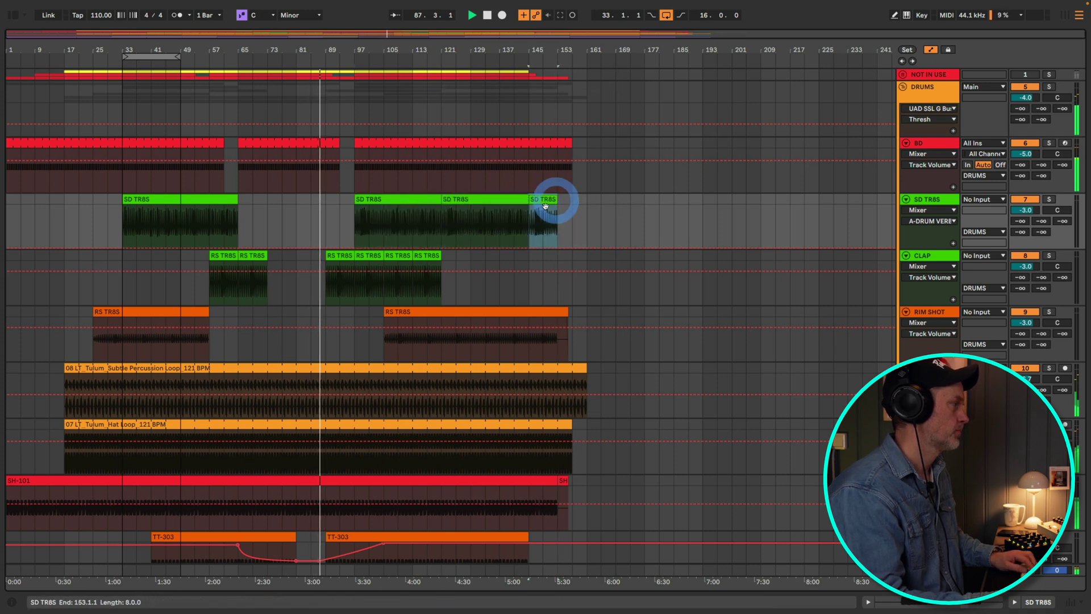
# Set the CLAP track's send to A-DRUM VERB to -8.0 dB.
pyautogui.scroll(-10, 408, 297)
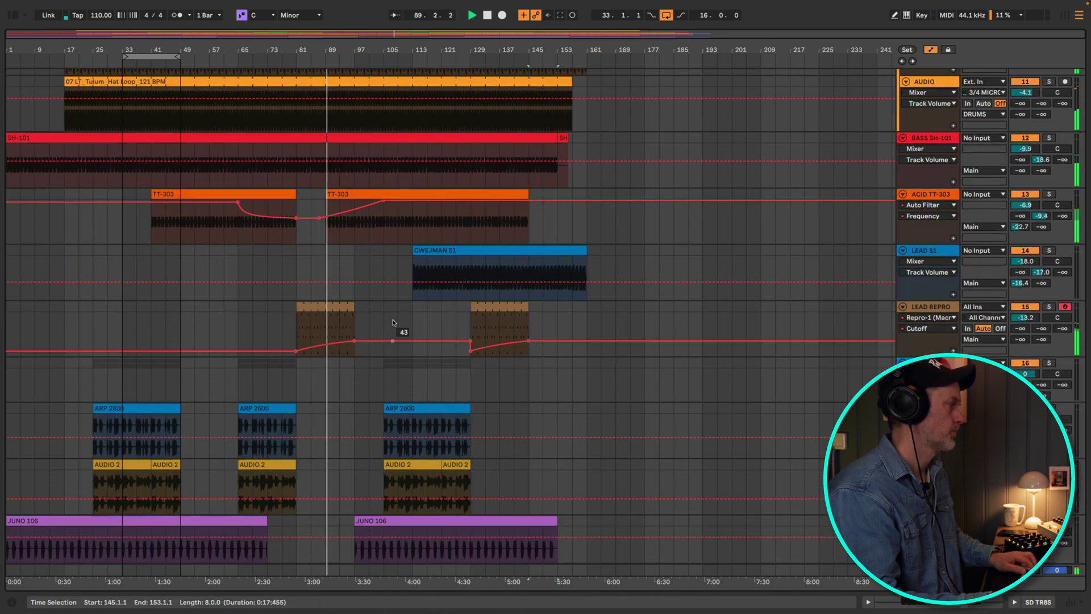
pyautogui.scroll(10, 375, 359)
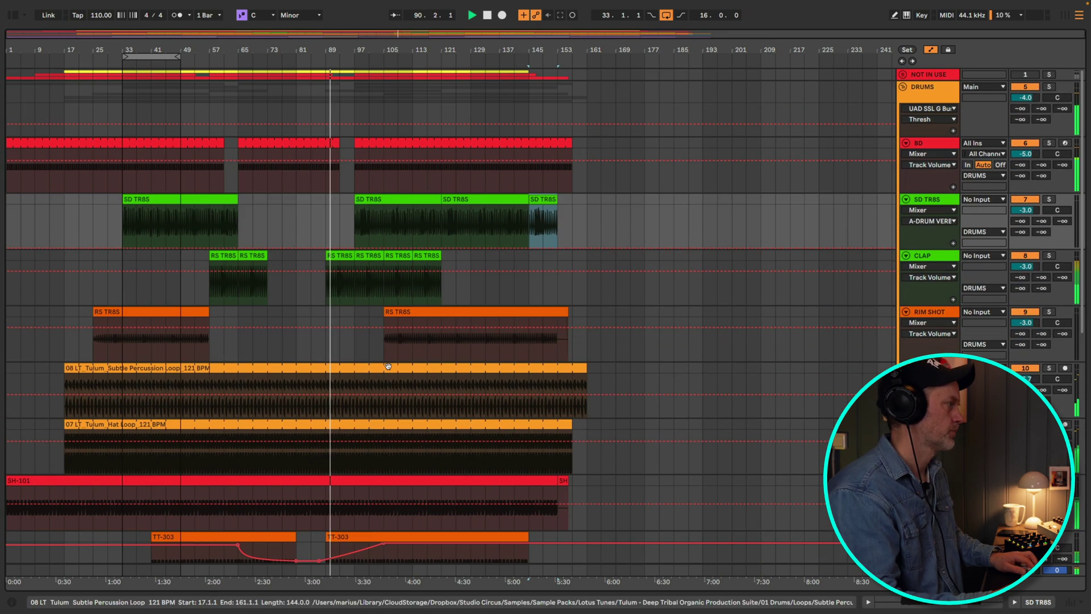
pyautogui.moveTo(1020, 277)
pyautogui.mouseDown()
pyautogui.moveTo(1020, 256)
pyautogui.moveTo(1020, 277)
pyautogui.mouseUp()
pyautogui.rightClick(1022, 279)
pyautogui.click(1022, 277)
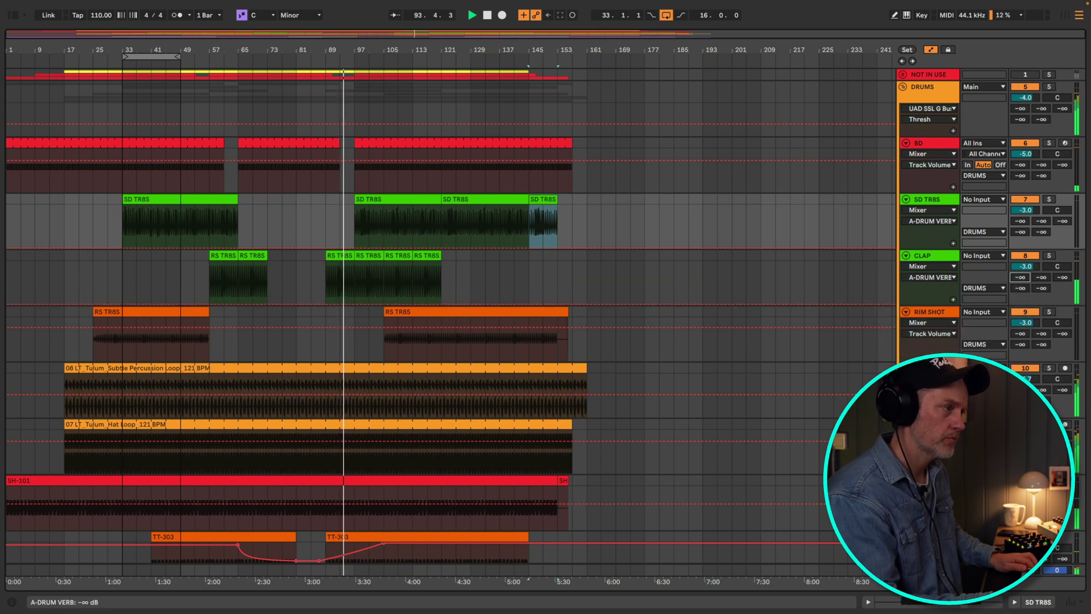
pyautogui.moveTo(1020, 277); pyautogui.dragTo(1021, 259)
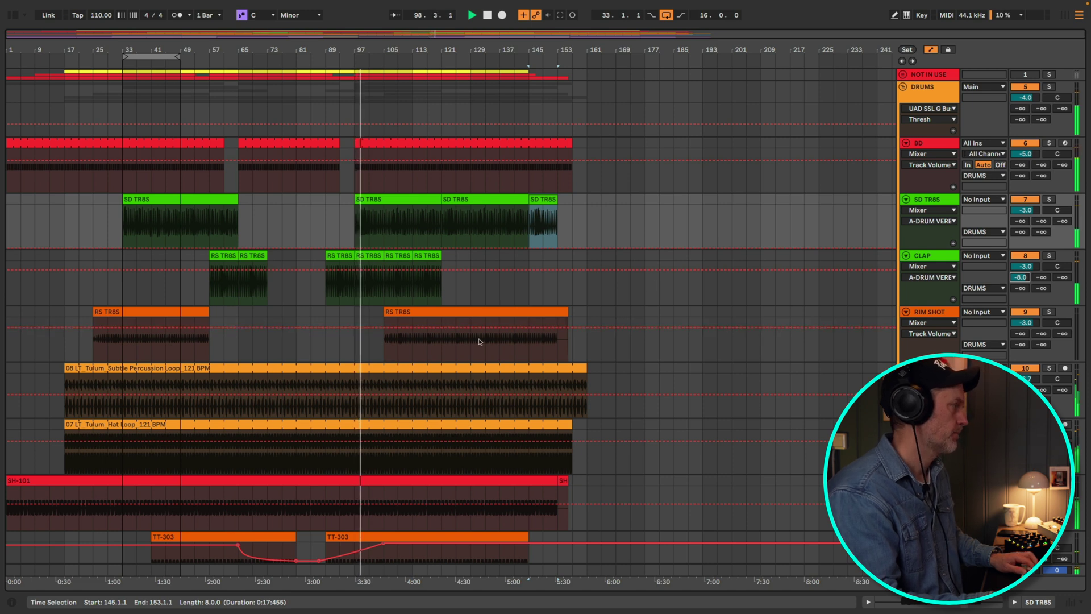
# Move the second RIM SHOT clip to start at bar 97.
pyautogui.moveTo(424, 321); pyautogui.dragTo(409, 319)
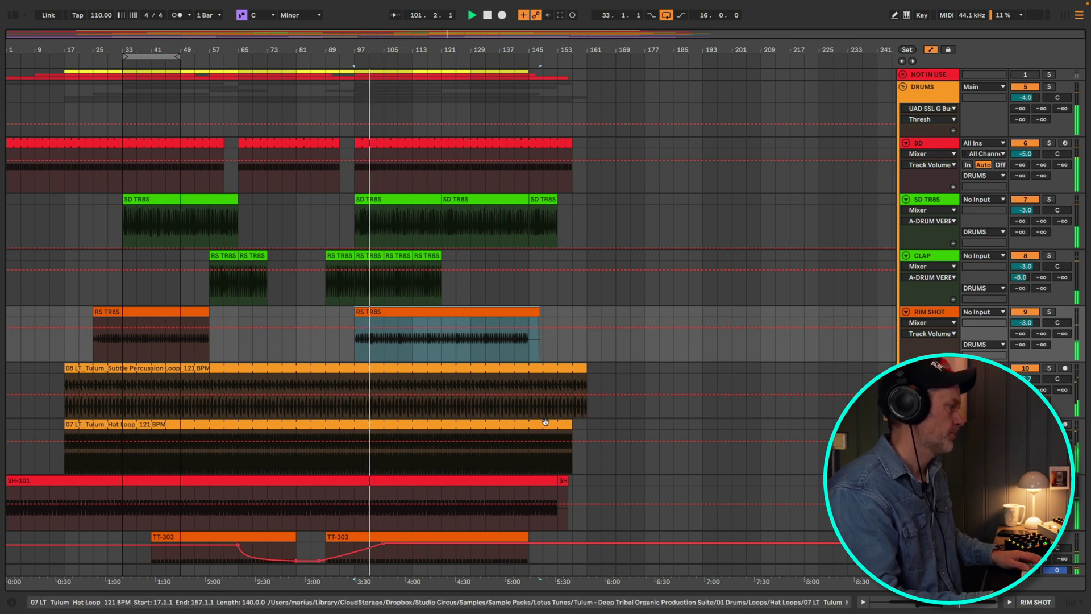
# Split the second TT-303 clip at bar 113 and move its remaining 32 bars to start at bar 133.
pyautogui.scroll(-4, 545, 424)
pyautogui.scroll(-4, 546, 424)
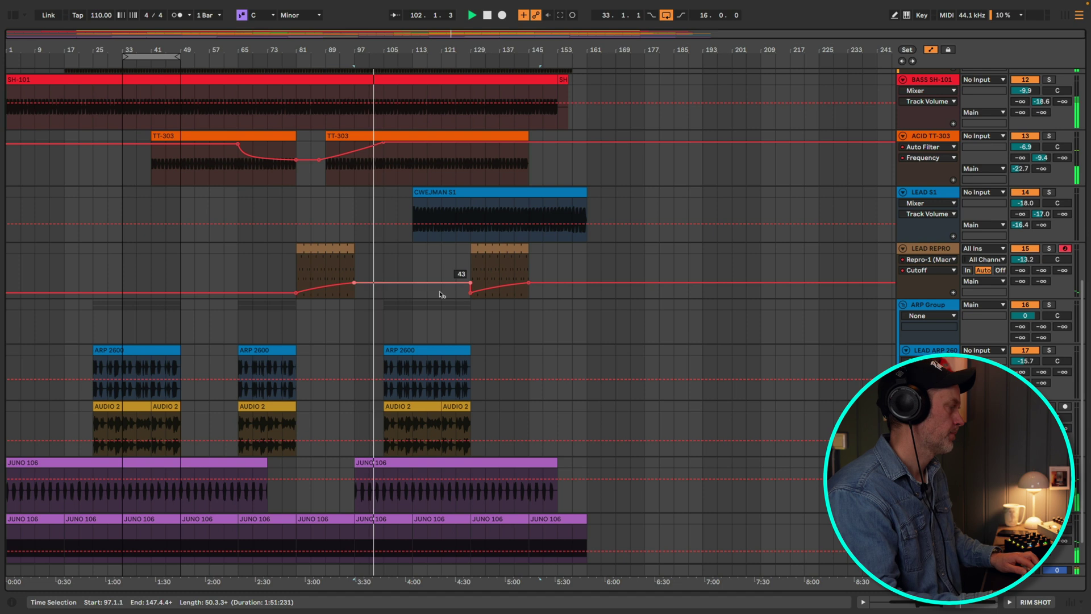
pyautogui.click(415, 164)
pyautogui.hotkey('ctrl', 'd')
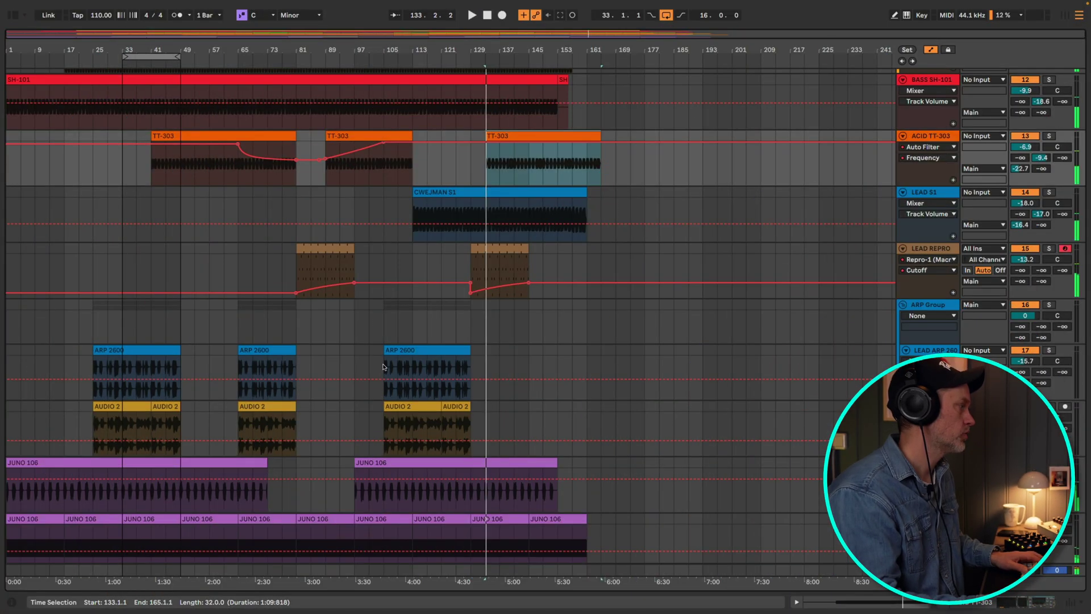
# Play from bar 105, then split the last ARP 2600 and AUDIO 2 clips at bar 113 and move their later parts to bar 129.
pyautogui.click(384, 367)
pyautogui.press('space')
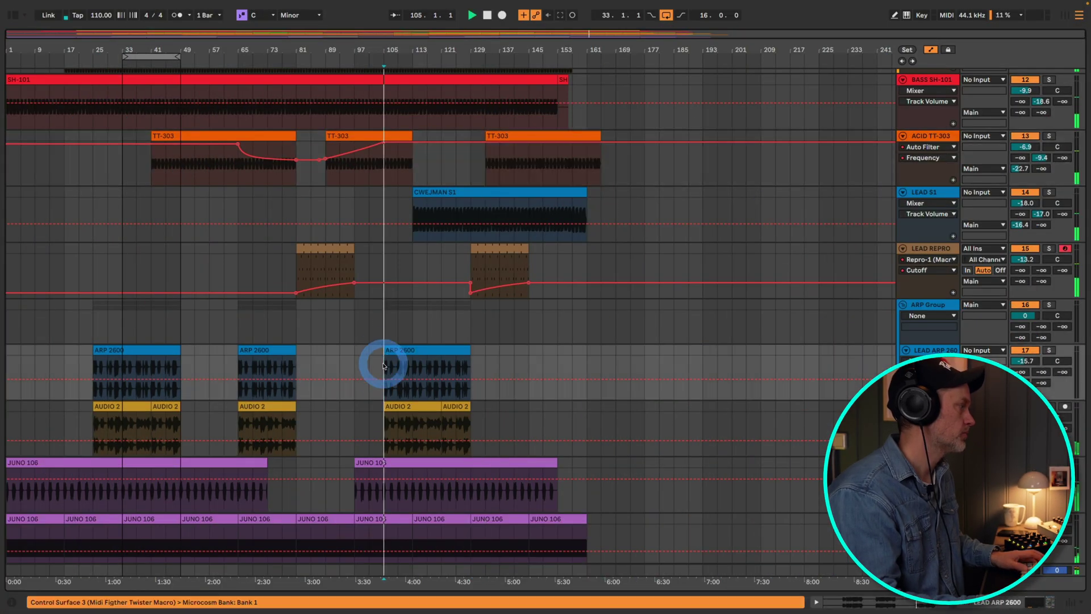
pyautogui.click(424, 352)
pyautogui.keyDown('shift'); pyautogui.click(417, 408); pyautogui.keyUp('shift')
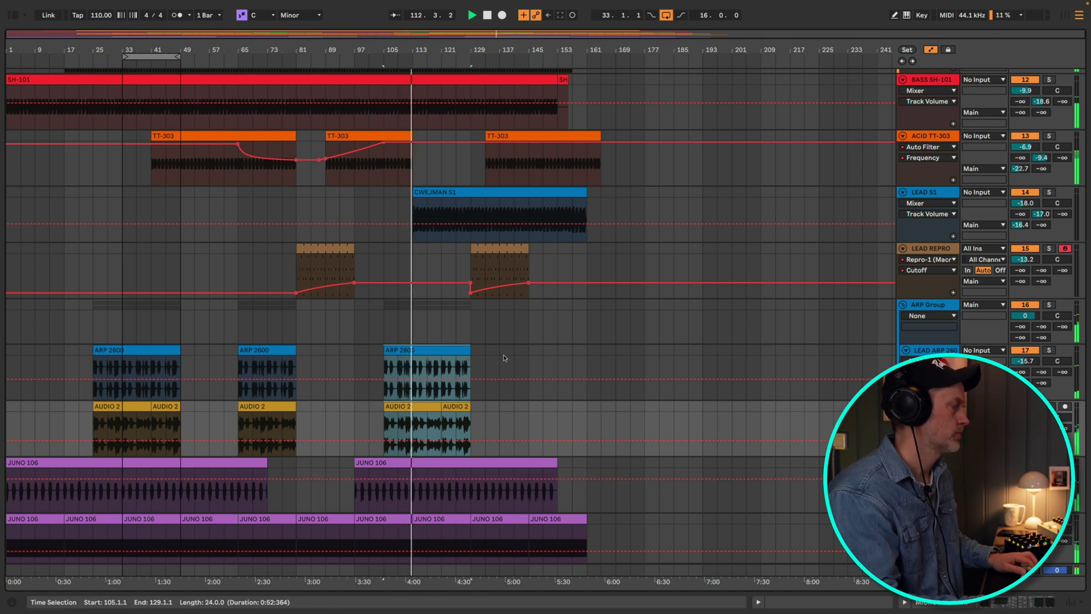
pyautogui.scroll(5, 485, 385)
pyautogui.scroll(-6, 482, 387)
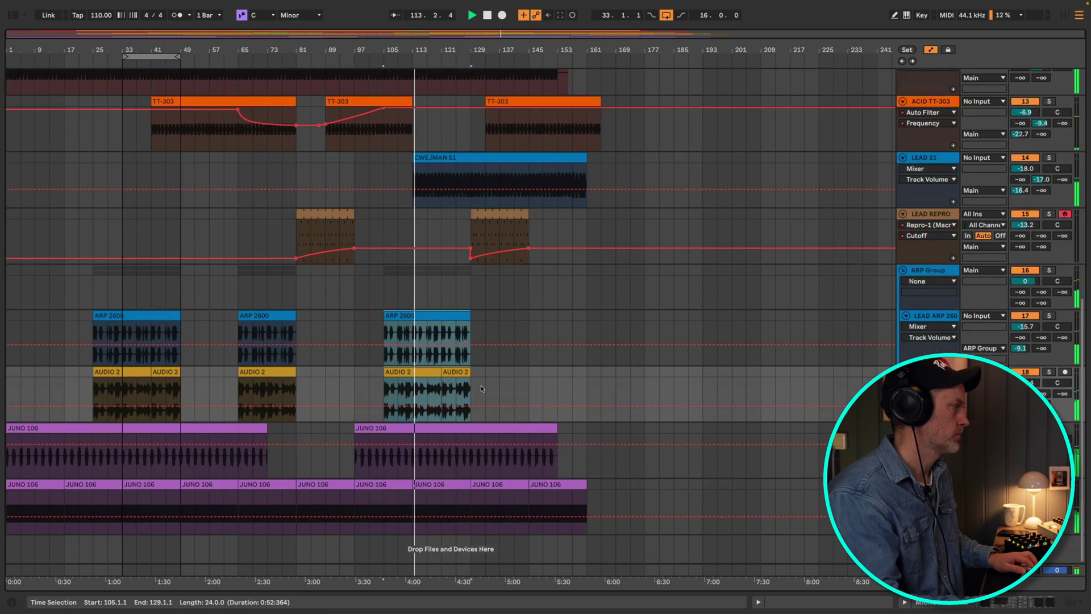
pyautogui.click(414, 332)
pyautogui.keyDown('shift'); pyautogui.click(415, 393); pyautogui.keyUp('shift')
pyautogui.hotkey('ctrl', 'e')
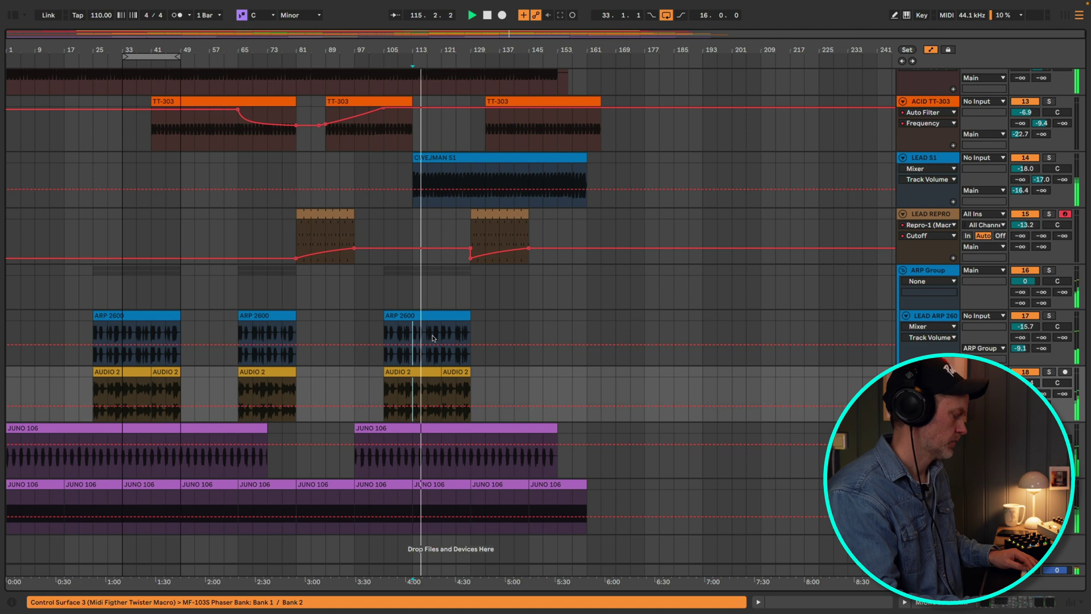
pyautogui.click(434, 314)
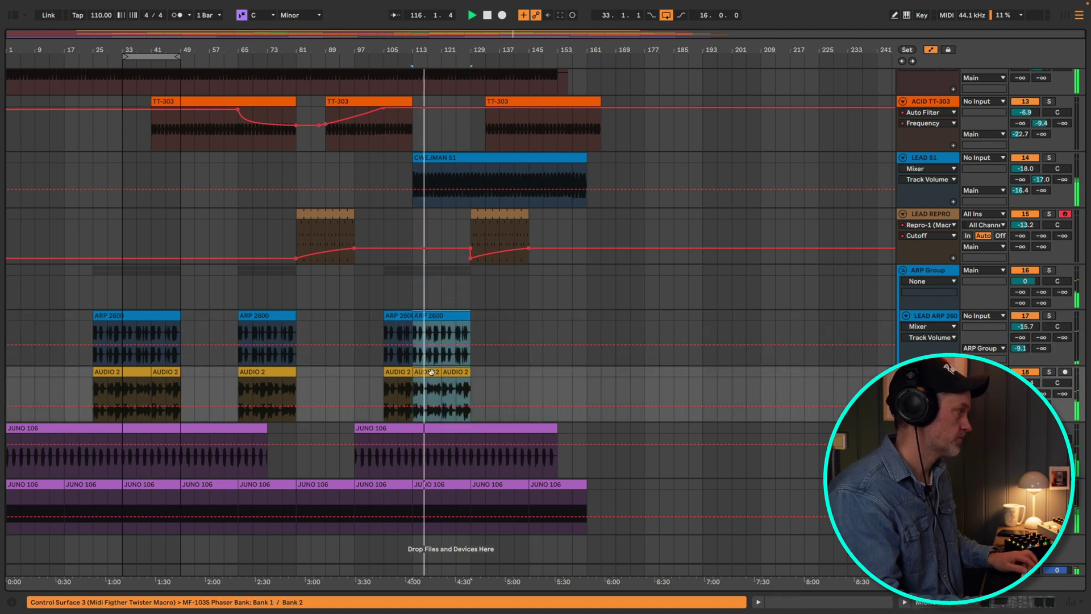
pyautogui.moveTo(436, 316); pyautogui.dragTo(492, 316)
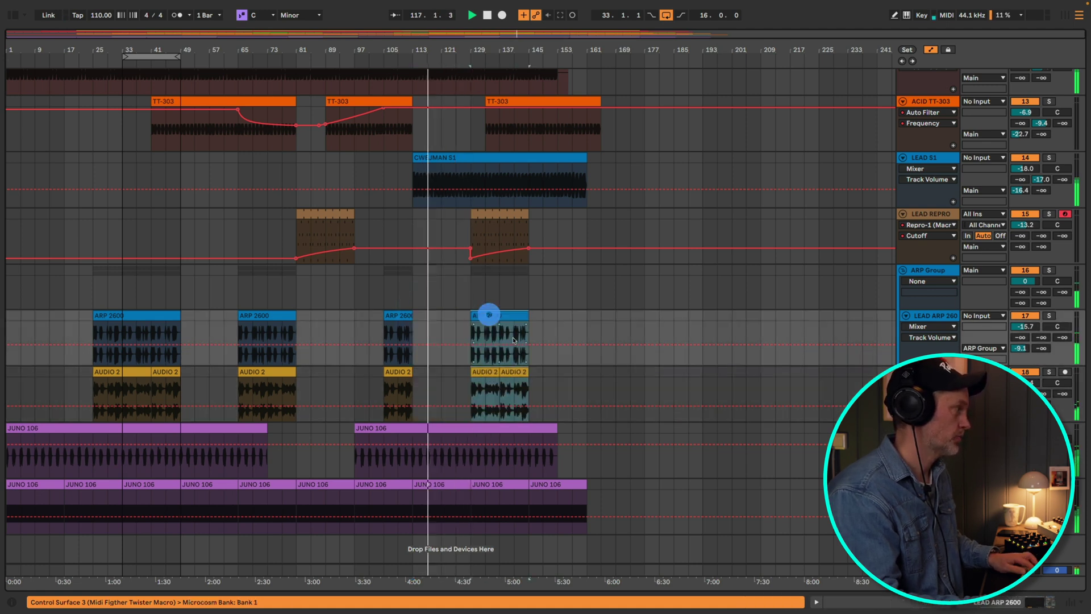
# Split the CWEJMAN S1 clip on LEAD S1 at bar 129 and move its second part to bar 145.
pyautogui.click(471, 172)
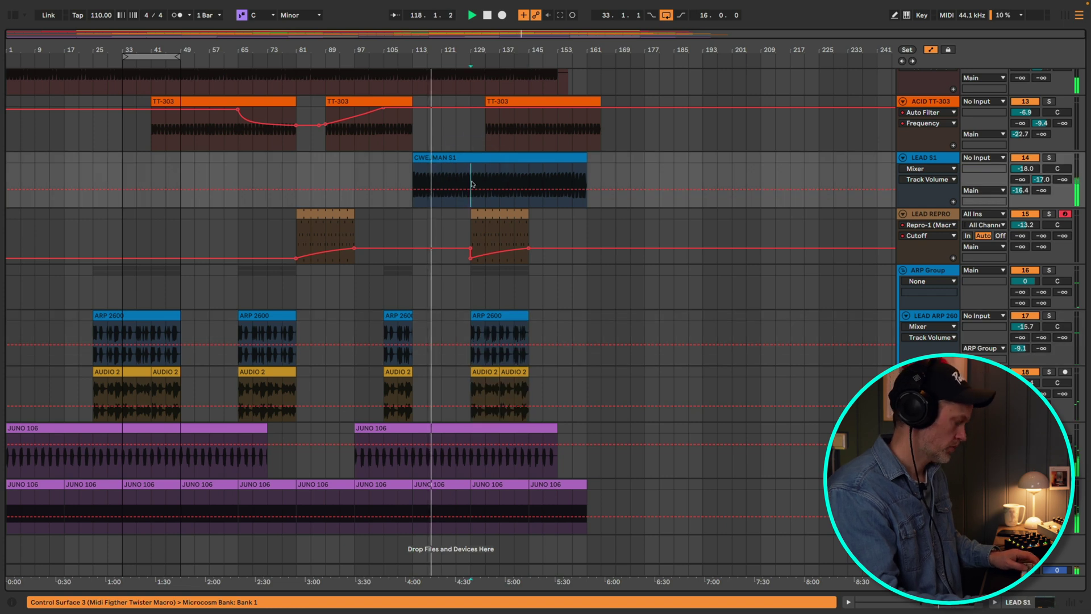
pyautogui.hotkey('ctrl', 'e')
pyautogui.moveTo(519, 164); pyautogui.dragTo(550, 195)
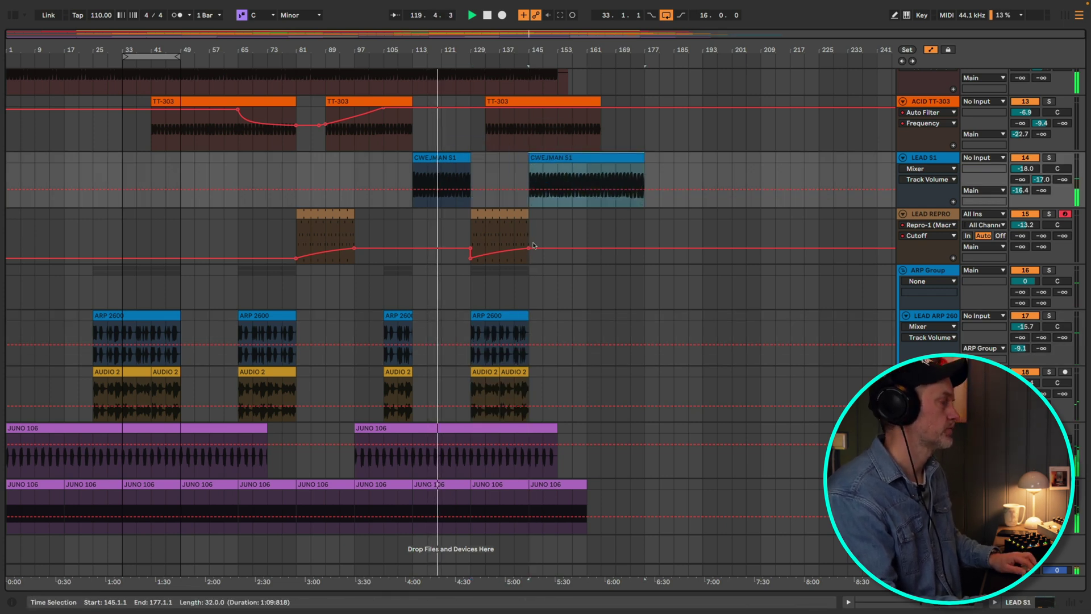
# Move the last TT-303 clip so it starts at bar 129.
pyautogui.click(522, 101)
pyautogui.moveTo(522, 101); pyautogui.dragTo(516, 101)
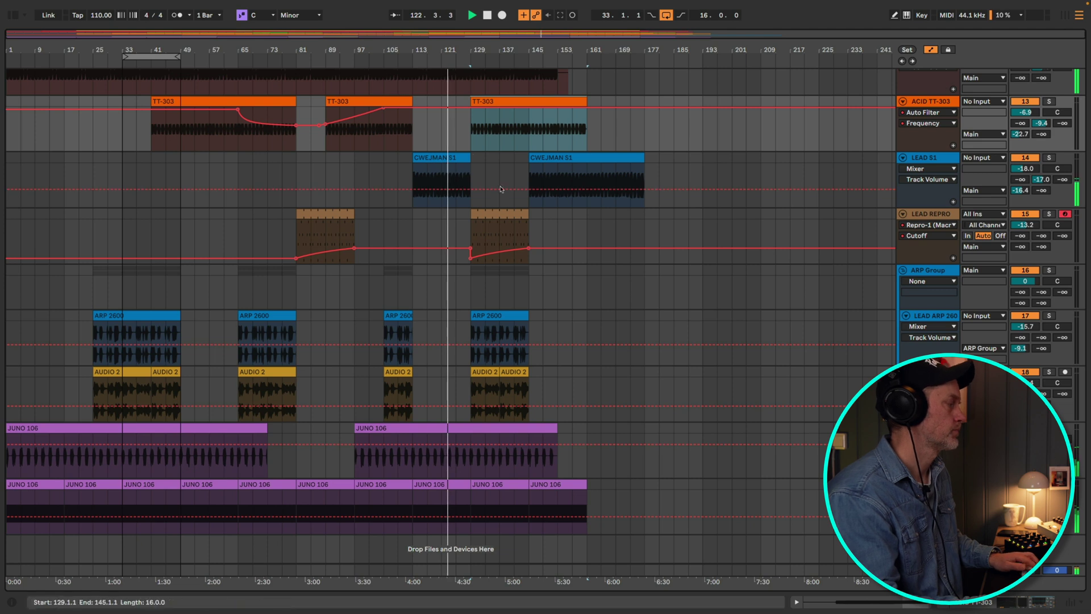
# Copy an eight-bar CLAP clip to bar 129 and duplicate it twice so the claps run to bar 153.
pyautogui.scroll(6, 498, 318)
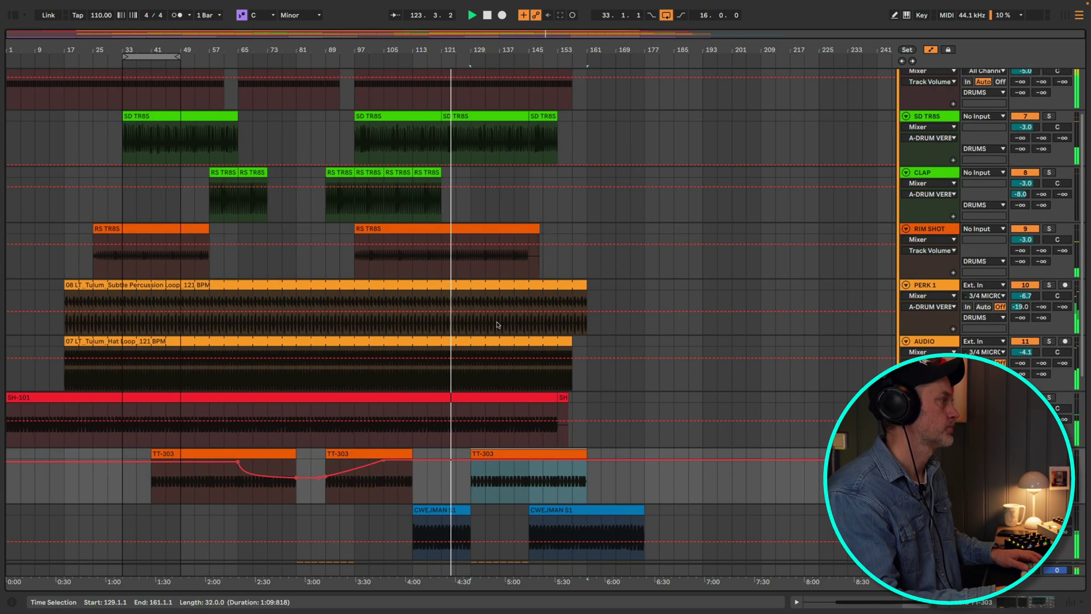
pyautogui.scroll(2, 498, 325)
pyautogui.click(424, 256)
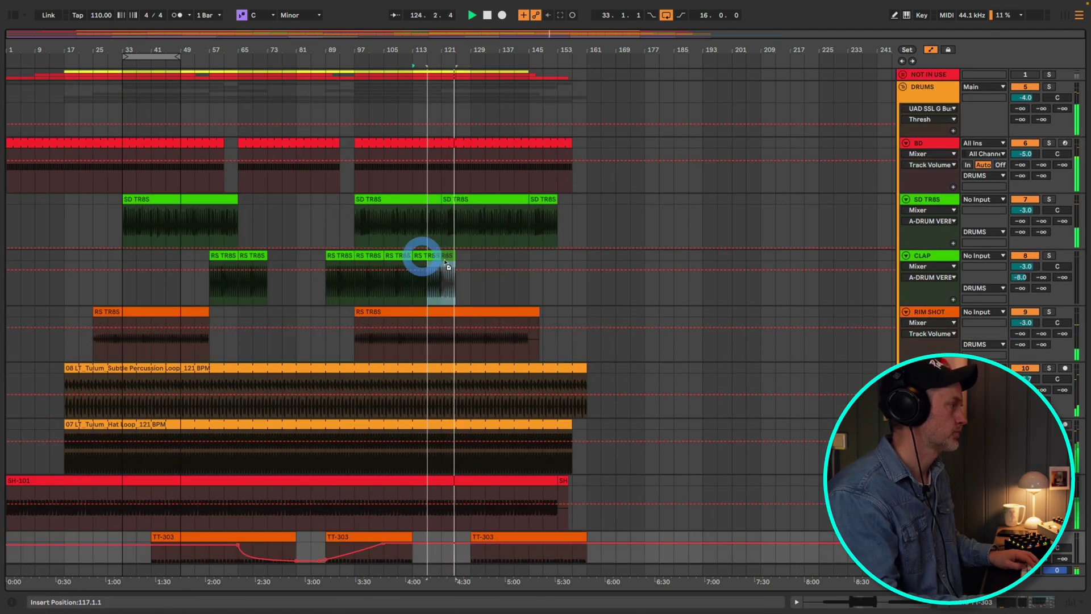
pyautogui.moveTo(447, 265); pyautogui.dragTo(466, 262)
pyautogui.click(469, 260)
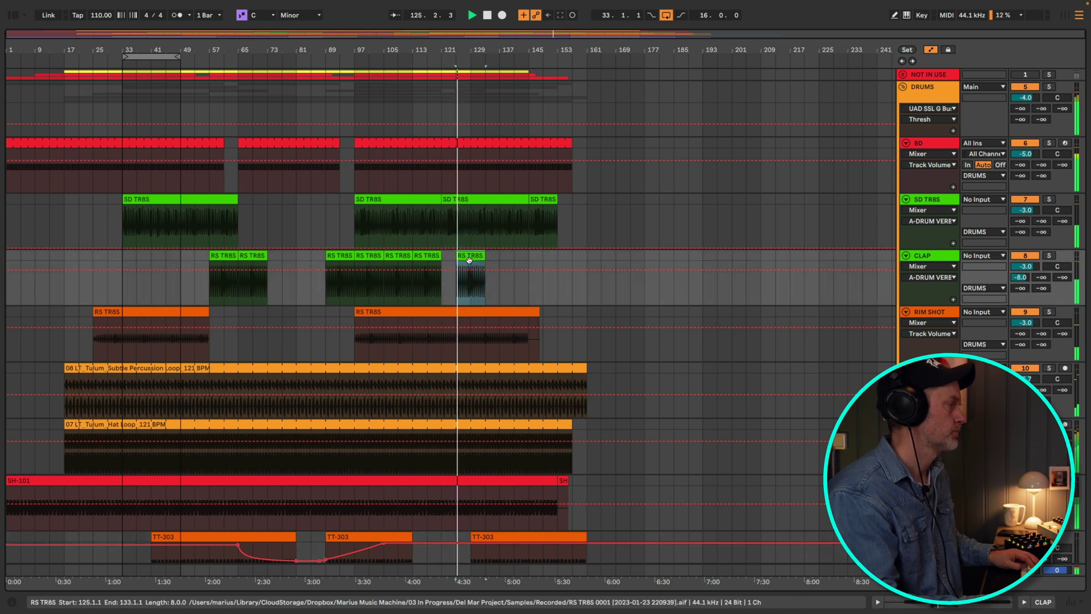
pyautogui.moveTo(469, 260); pyautogui.dragTo(484, 257)
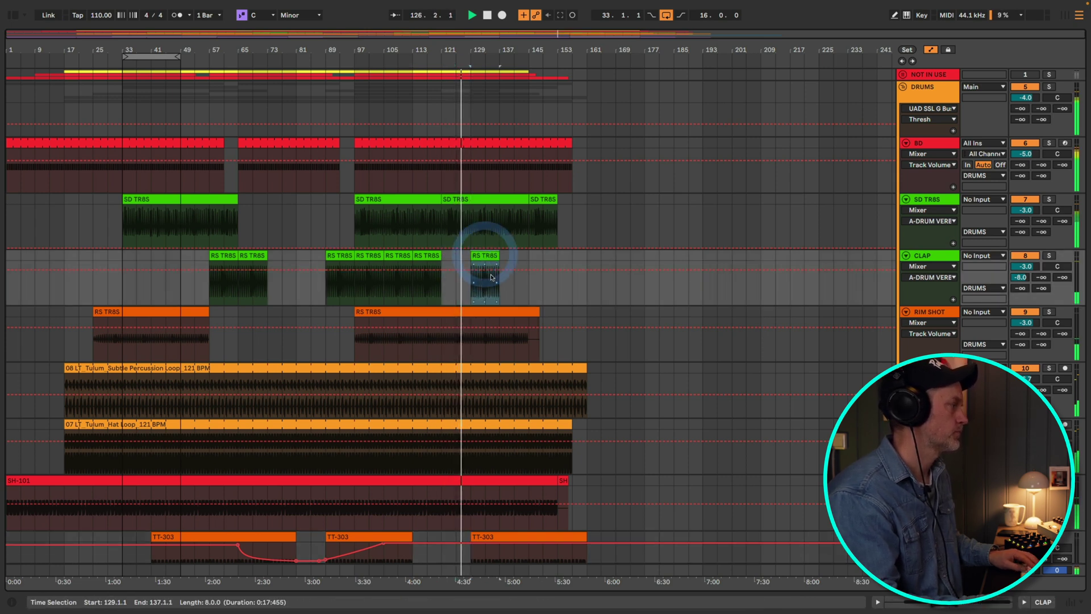
pyautogui.hotkey('ctrl', 'd')
pyautogui.hotkey('ctrl', 'd')
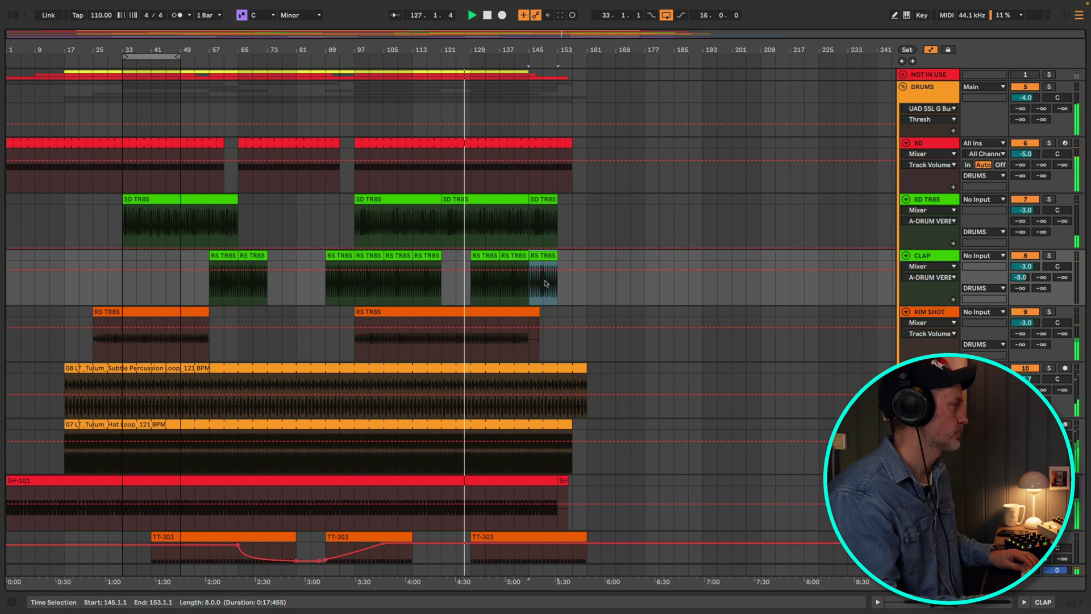
# Shorten the SD TR8S clip that starts at bar 121 so it ends at bar 129.
pyautogui.moveTo(528, 199); pyautogui.dragTo(470, 202)
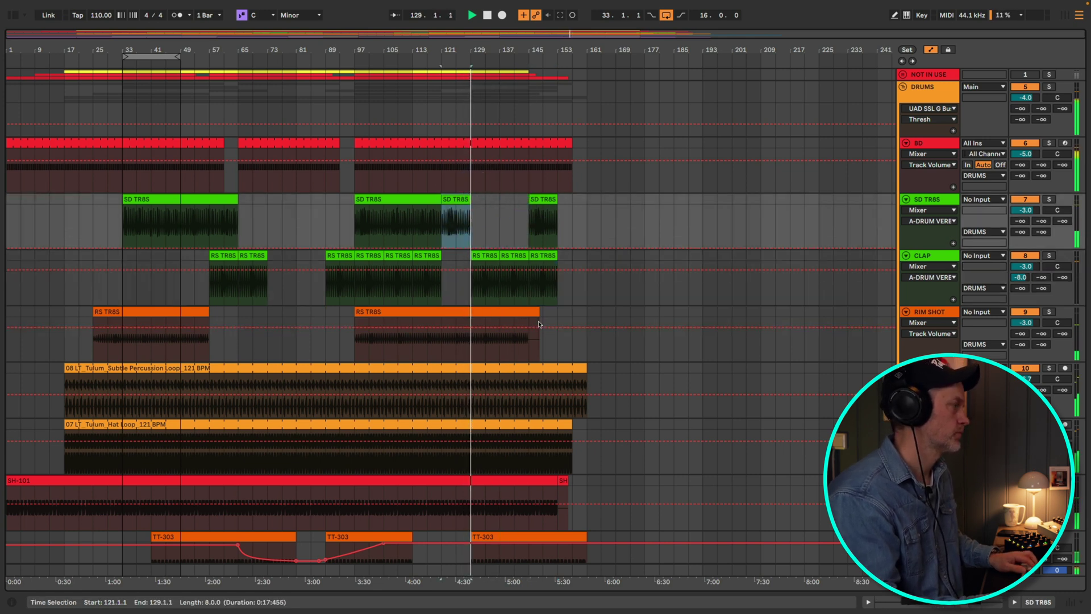
pyautogui.scroll(-5, 550, 328)
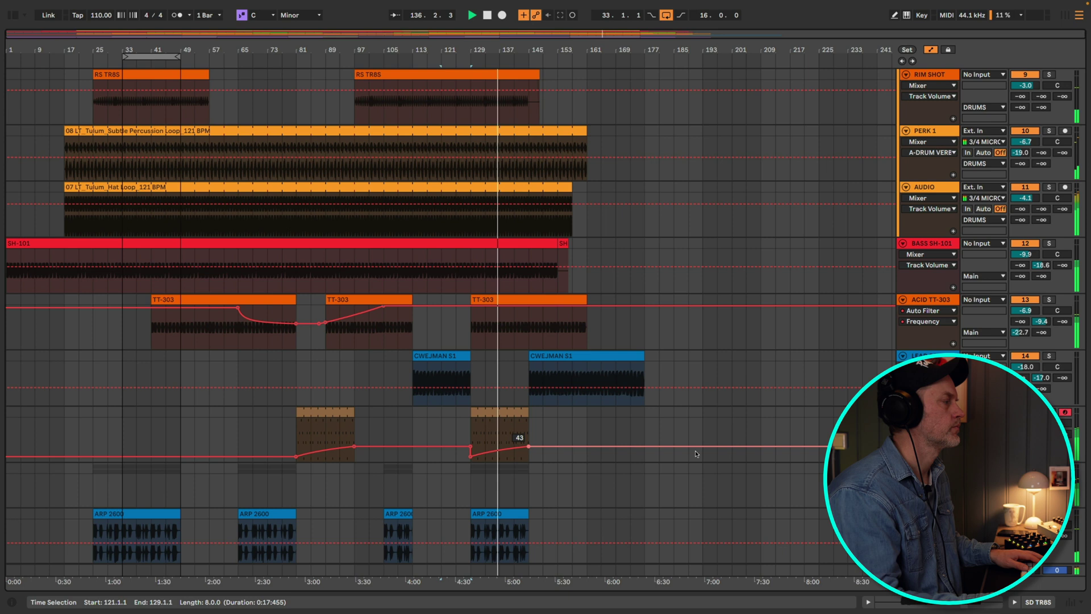
# Add Trackspacer 2.5 from the Dynamics collection to the TEXTURE track, at the end of its device chain after the Auto Filter.
pyautogui.scroll(-3, 578, 461)
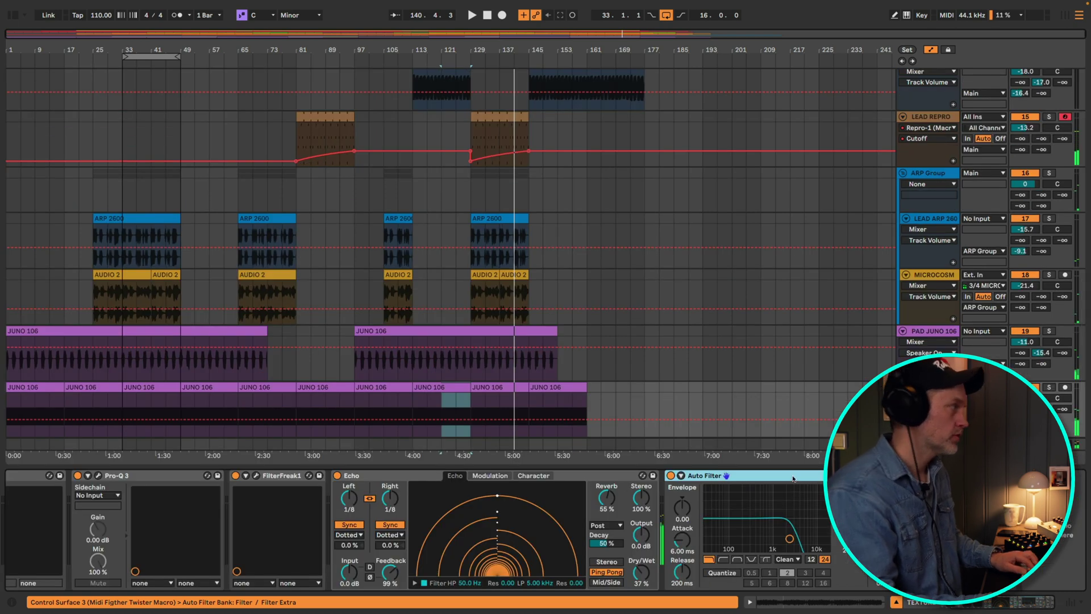
pyautogui.press('super+alt+b')
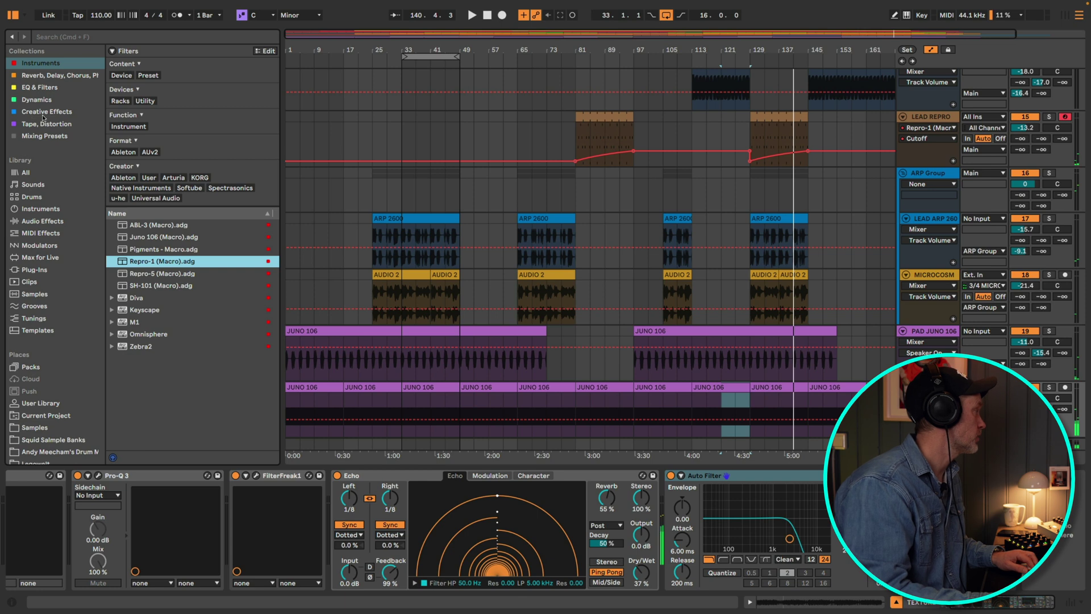
pyautogui.click(27, 102)
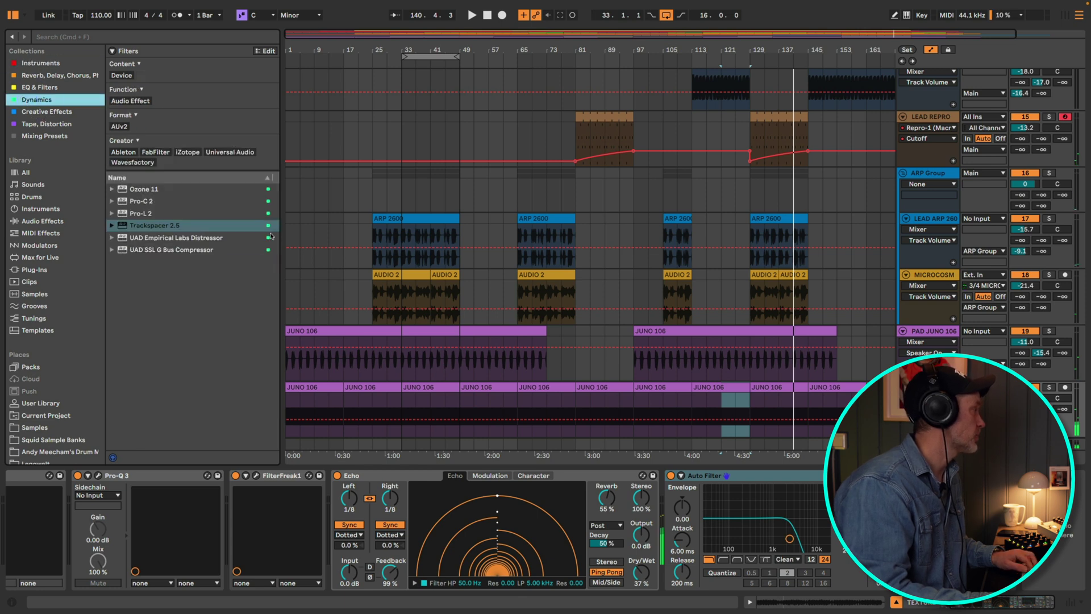
pyautogui.click(137, 226)
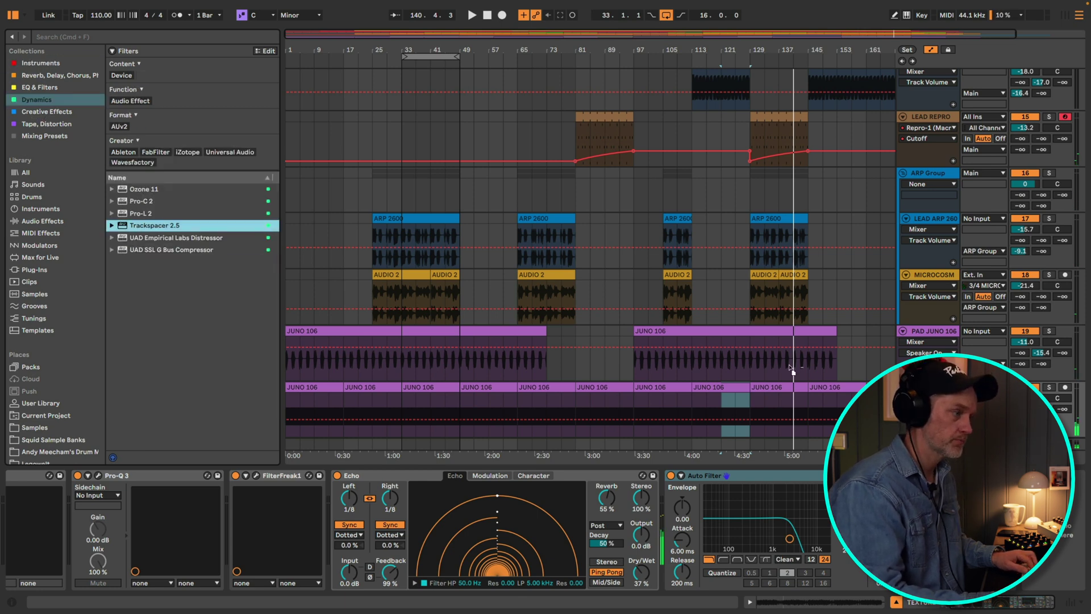
pyautogui.press('Return')
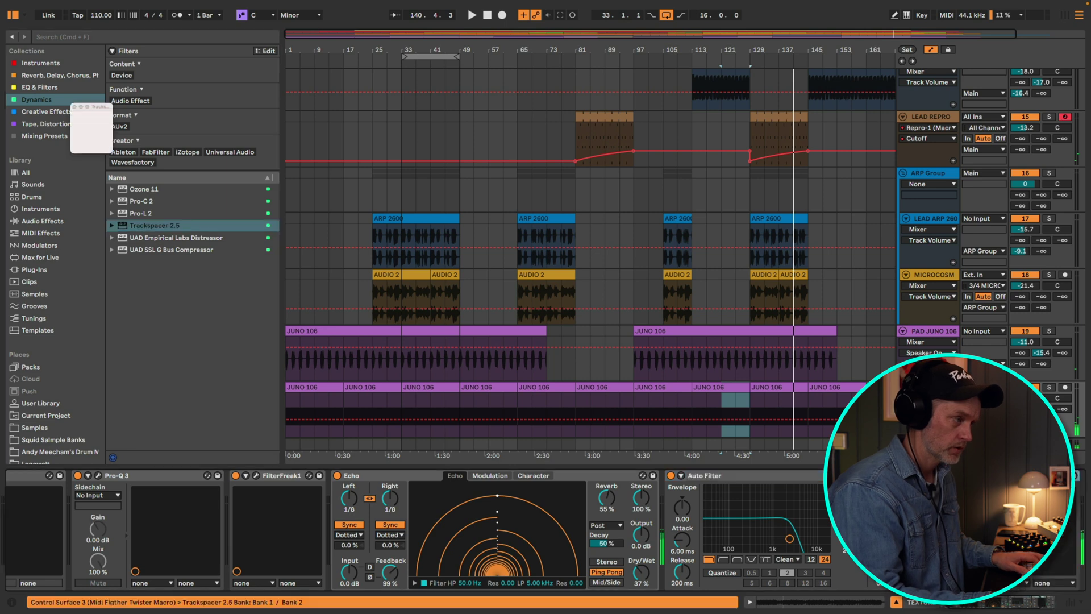
# Choose a sidechain source track for Trackspacer and set its Amount to 18%.
pyautogui.click(954, 495)
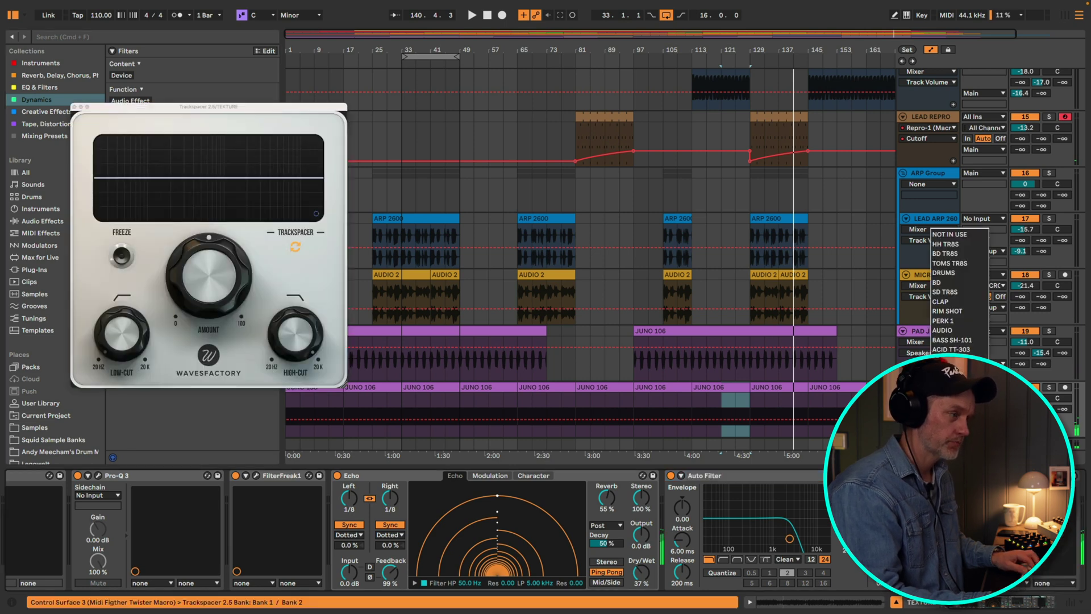
pyautogui.click(955, 359)
pyautogui.moveTo(245, 288)
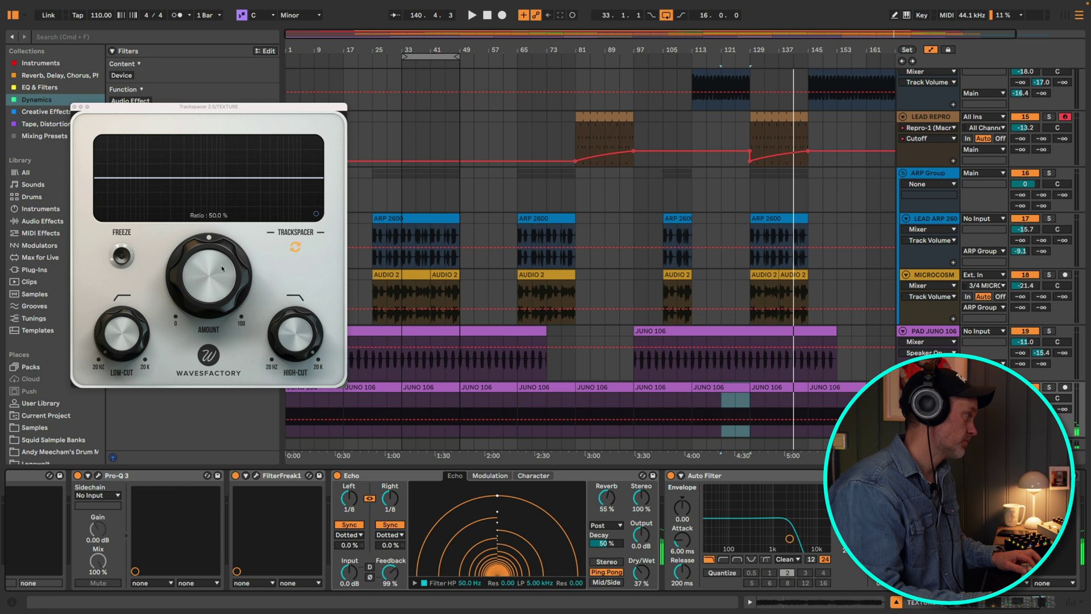
pyautogui.moveTo(206, 254); pyautogui.dragTo(194, 321)
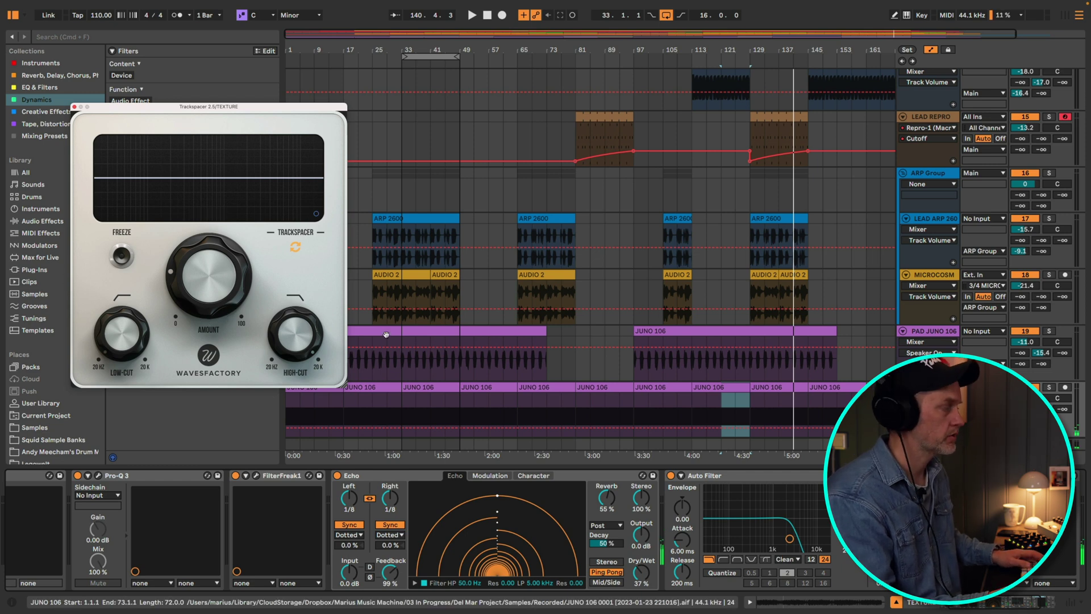
pyautogui.moveTo(272, 311)
pyautogui.moveTo(209, 271); pyautogui.dragTo(200, 267)
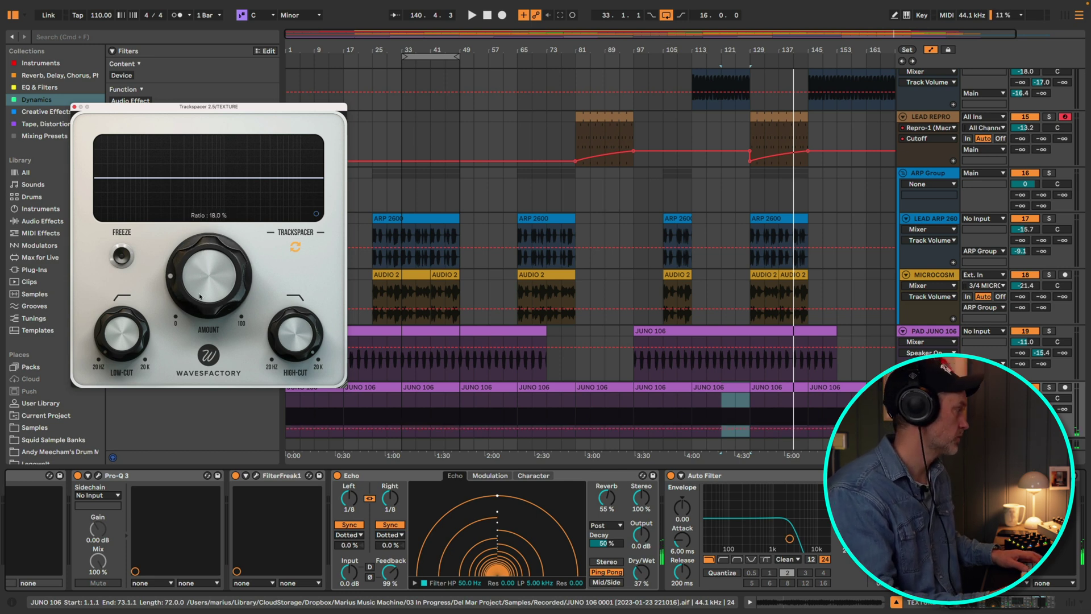
pyautogui.moveTo(110, 319)
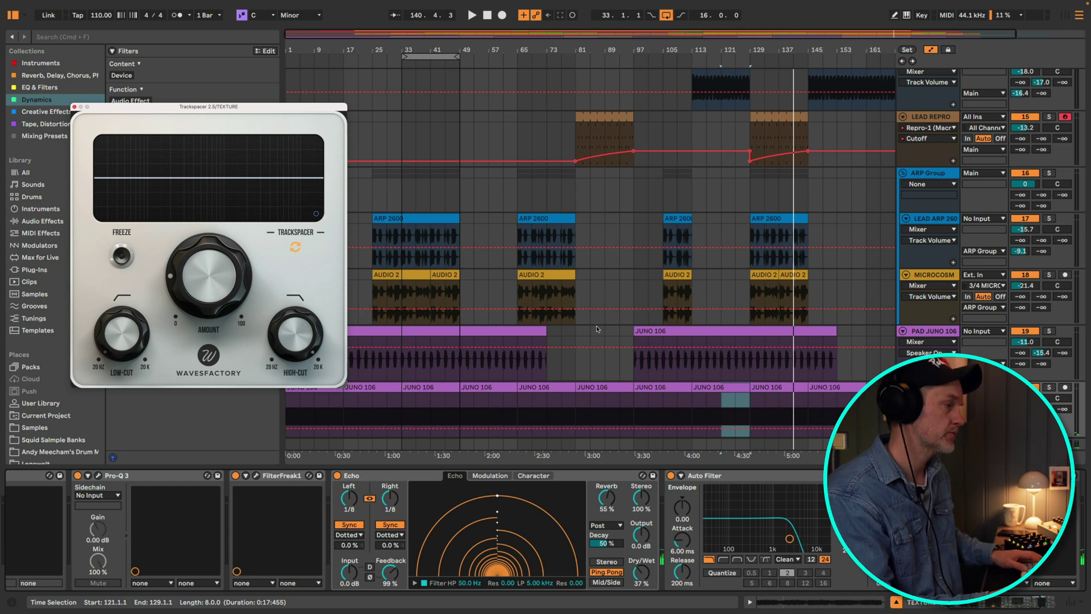
# Check BD in Trackspacer's sidechain source list and play the track with BD soloed to audition the ducking.
pyautogui.click(983, 218)
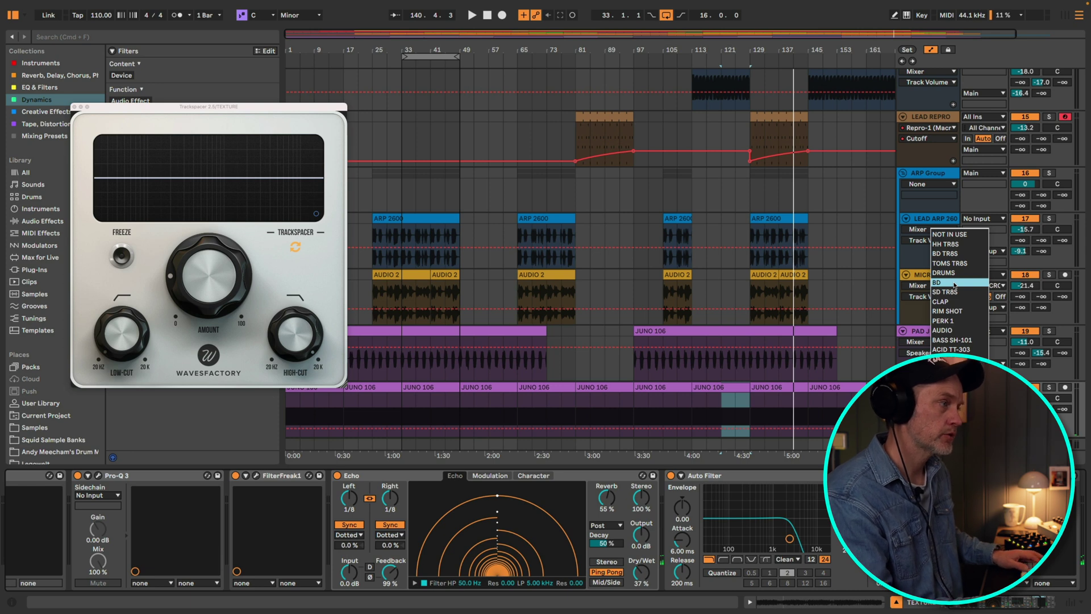
pyautogui.press('Escape')
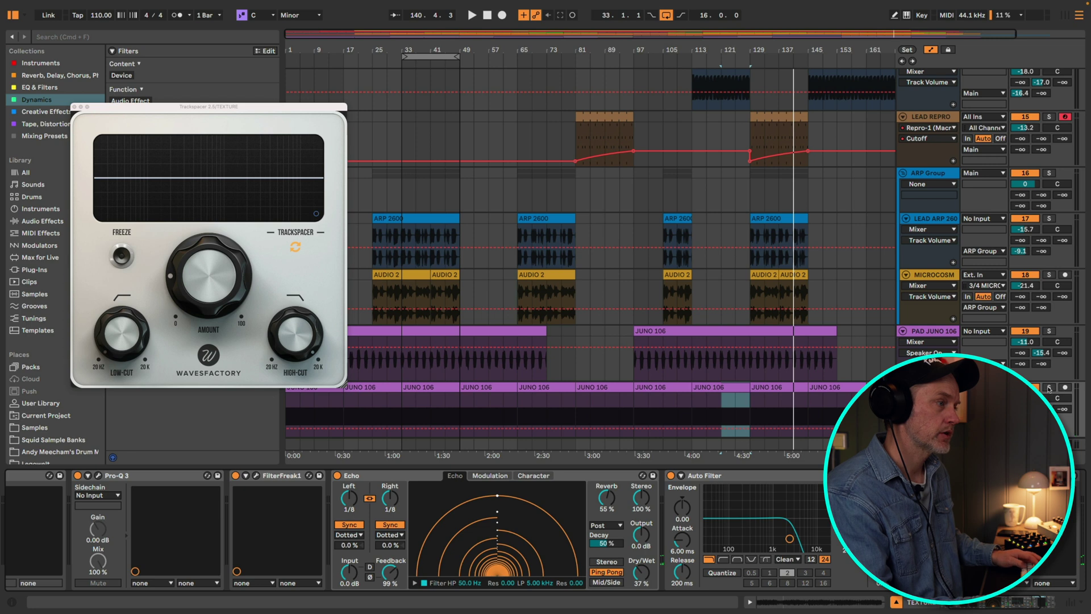
pyautogui.scroll(15, 1052, 267)
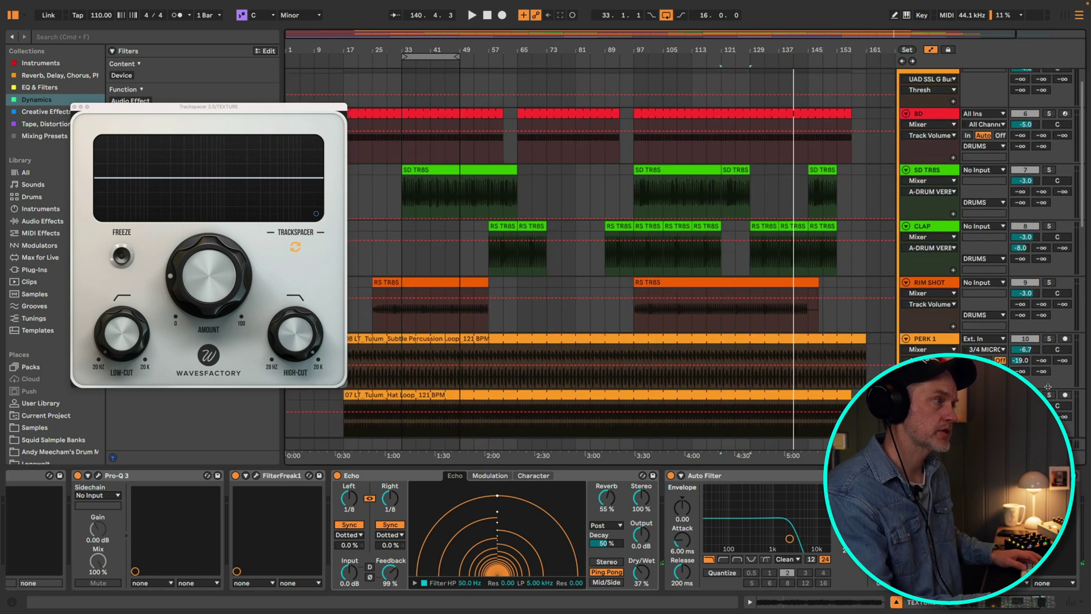
pyautogui.click(1049, 142)
pyautogui.press('space')
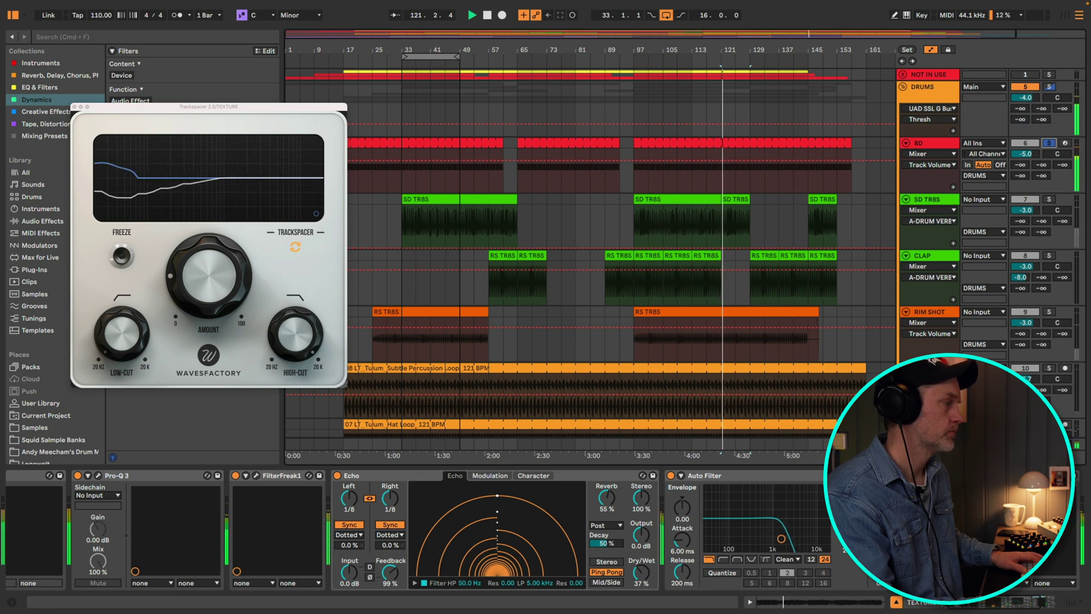
# Fine-tune Trackspacer's Amount during playback, close its window and clear the TEXTURE track's solo.
pyautogui.scroll(-5, 1052, 333)
pyautogui.moveTo(240, 297); pyautogui.dragTo(178, 288)
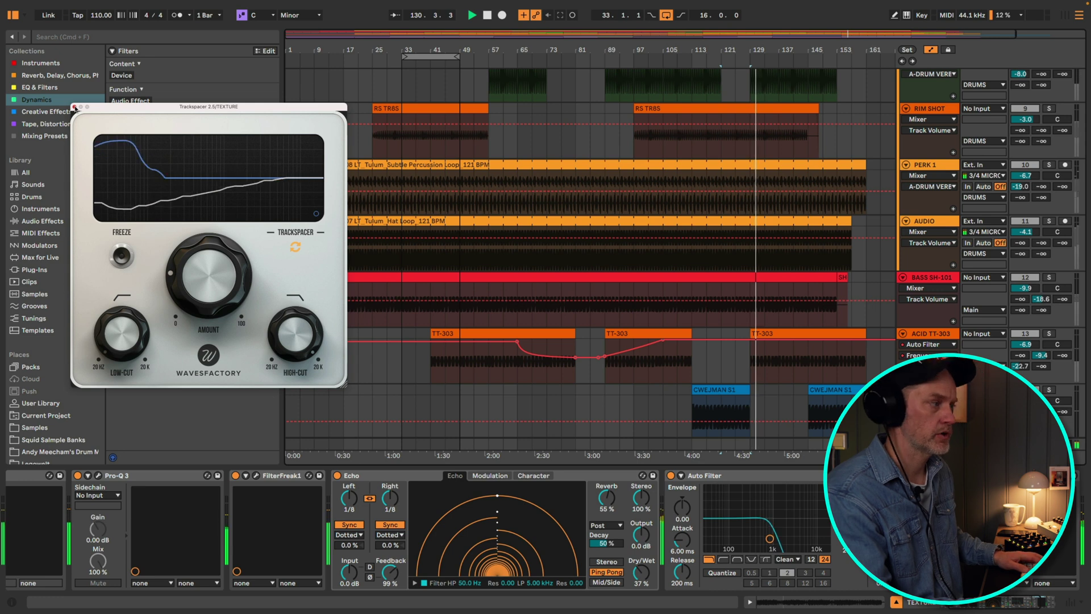
pyautogui.click(74, 108)
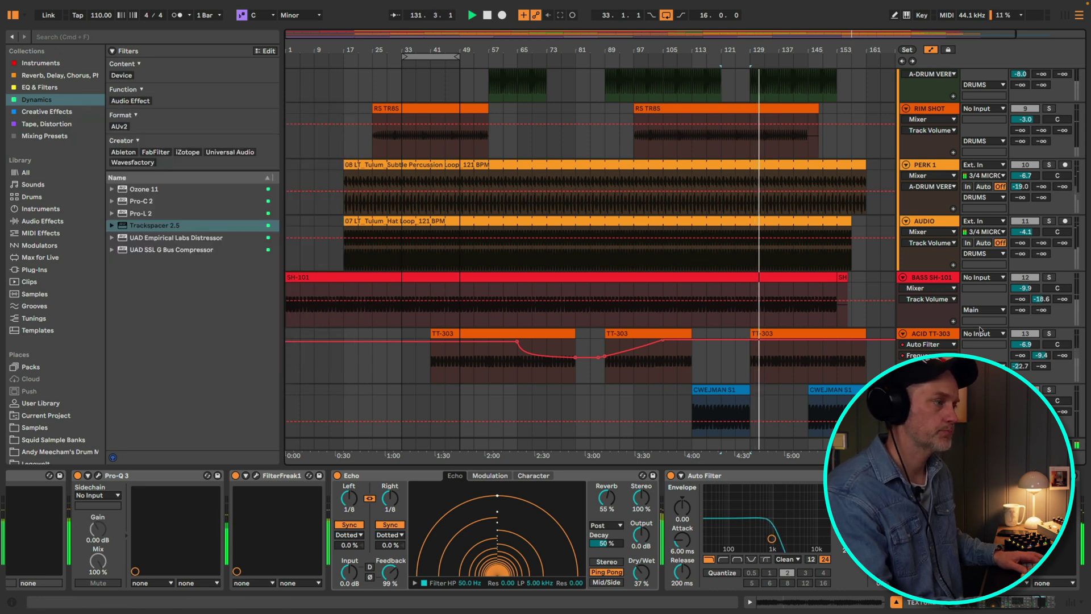
pyautogui.scroll(-5, 980, 330)
pyautogui.scroll(-3, 1052, 366)
pyautogui.click(1049, 361)
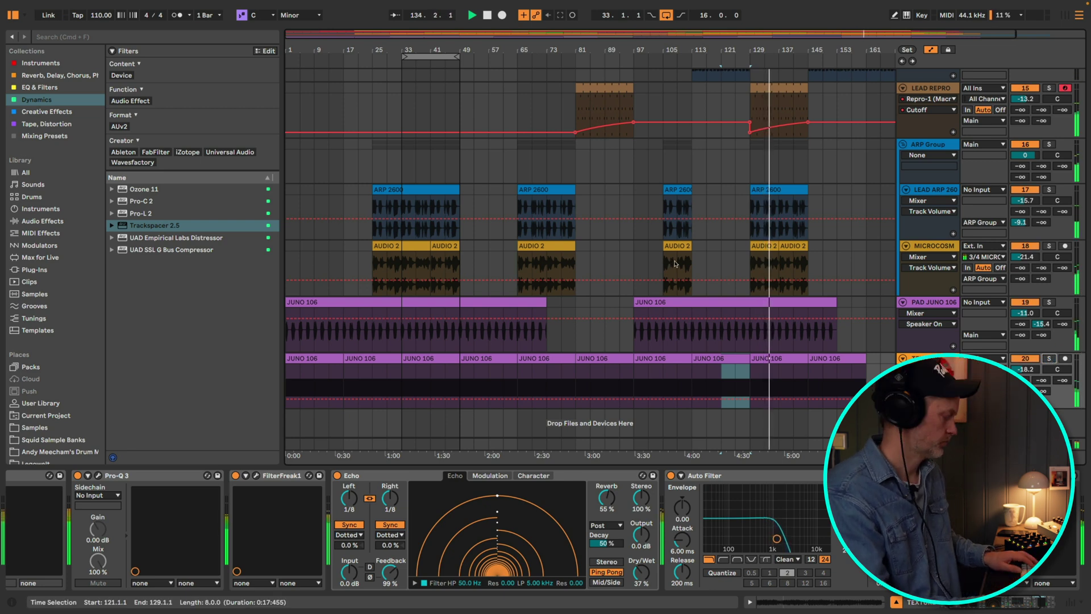
# Hide the browser and the device view to give the arrangement more room.
pyautogui.press('alt+super+b')
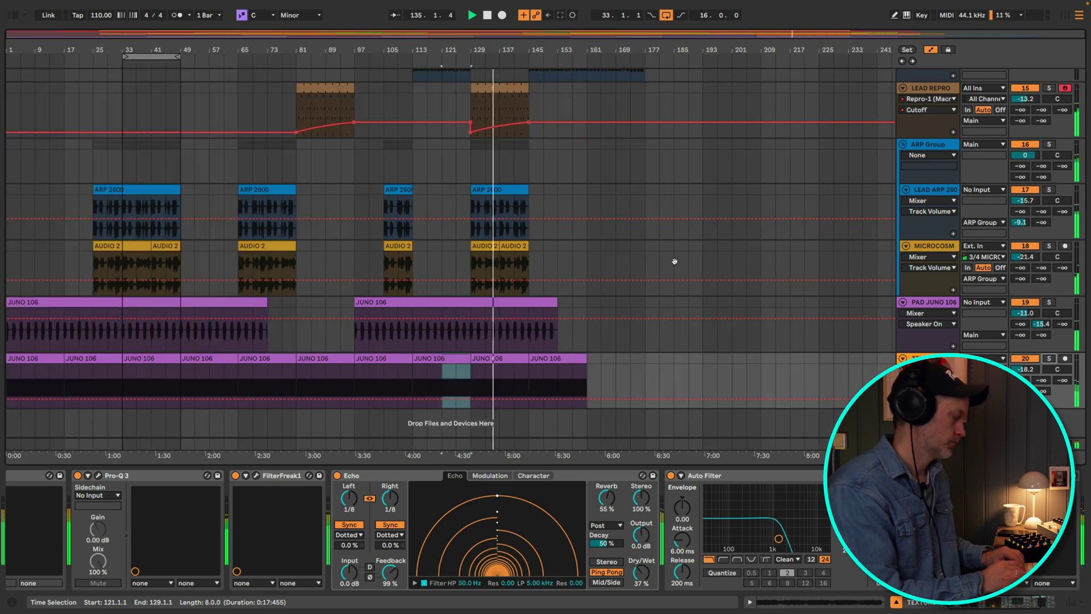
pyautogui.hotkey('shift', 'Tab')
pyautogui.hotkey('shift', 'Tab')
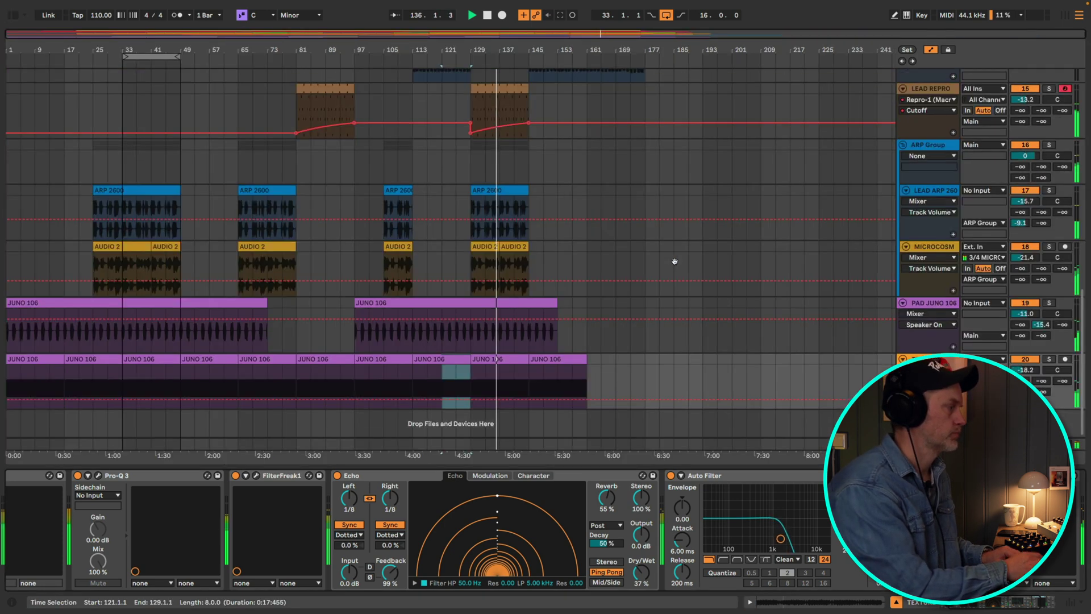
# Select the LEAD ARP 2600 track and show the return tracks in the arrangement.
pyautogui.scroll(5, 674, 262)
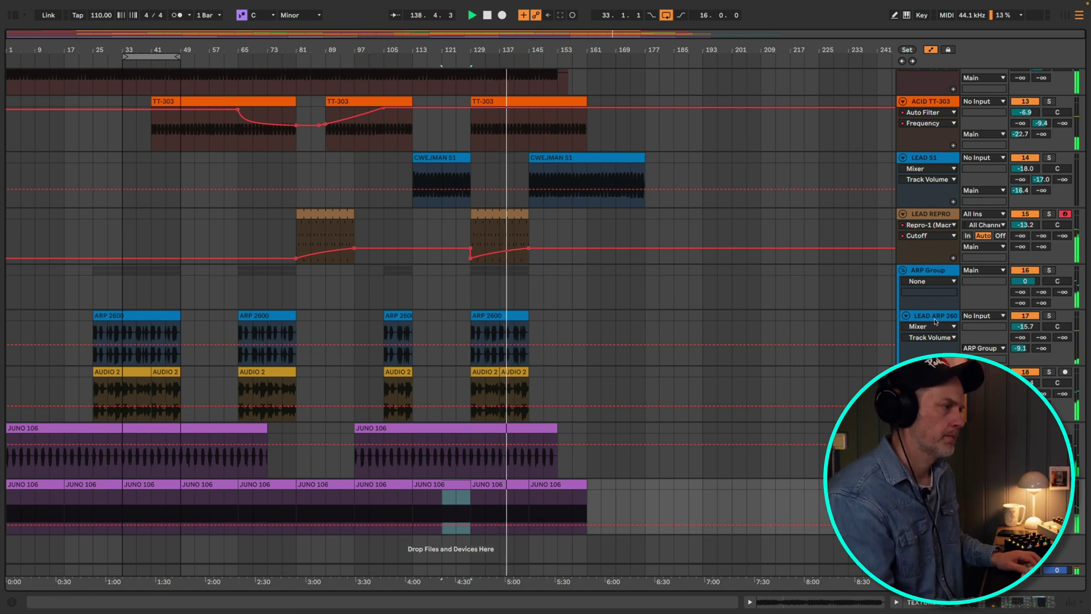
pyautogui.click(1019, 326)
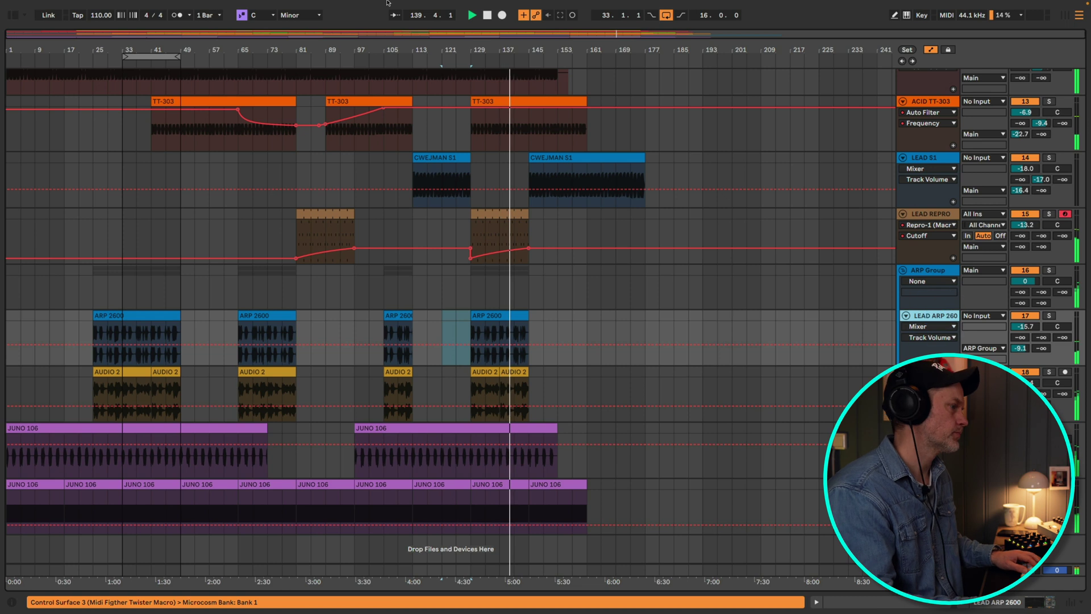
pyautogui.click(144, 5)
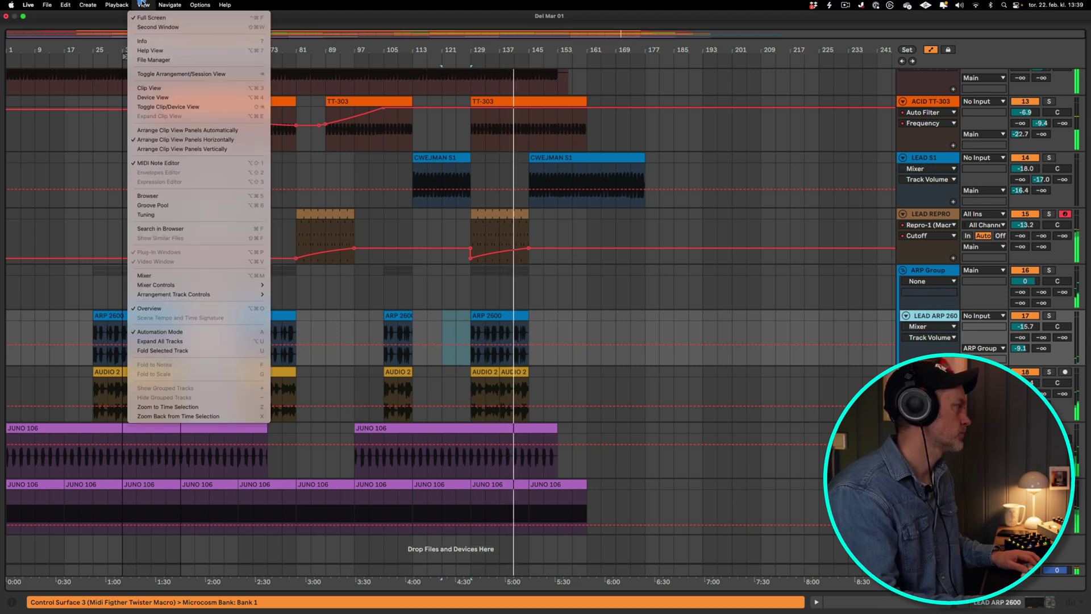
pyautogui.moveTo(258, 294)
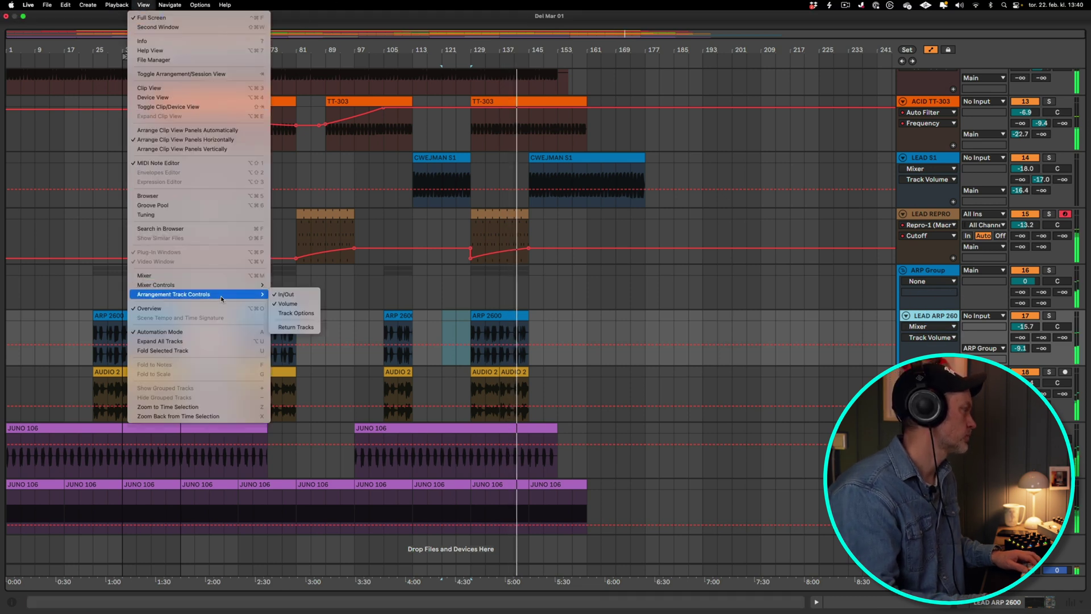
pyautogui.click(295, 327)
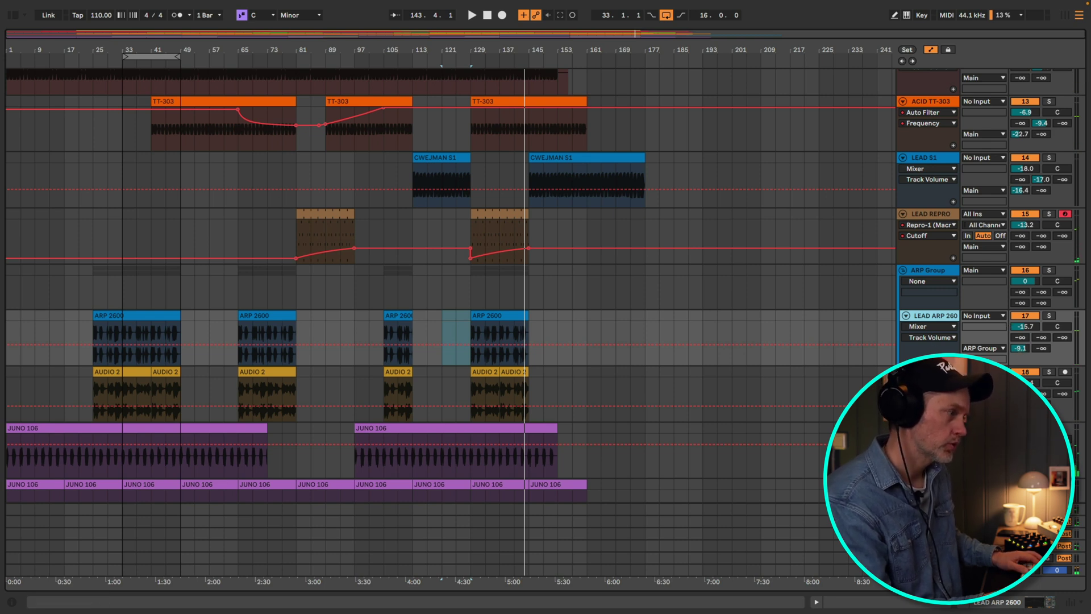
# Examine the ValhallaDelay settings on the D-TAPE DELAY return track, and close the plug-in and device view.
pyautogui.click(457, 419)
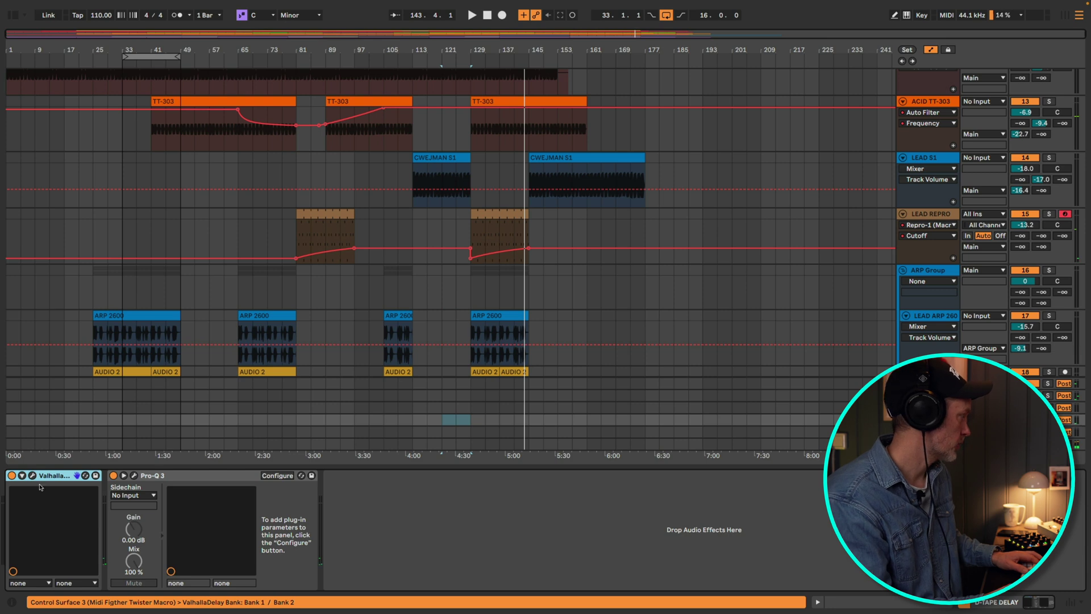
pyautogui.click(32, 476)
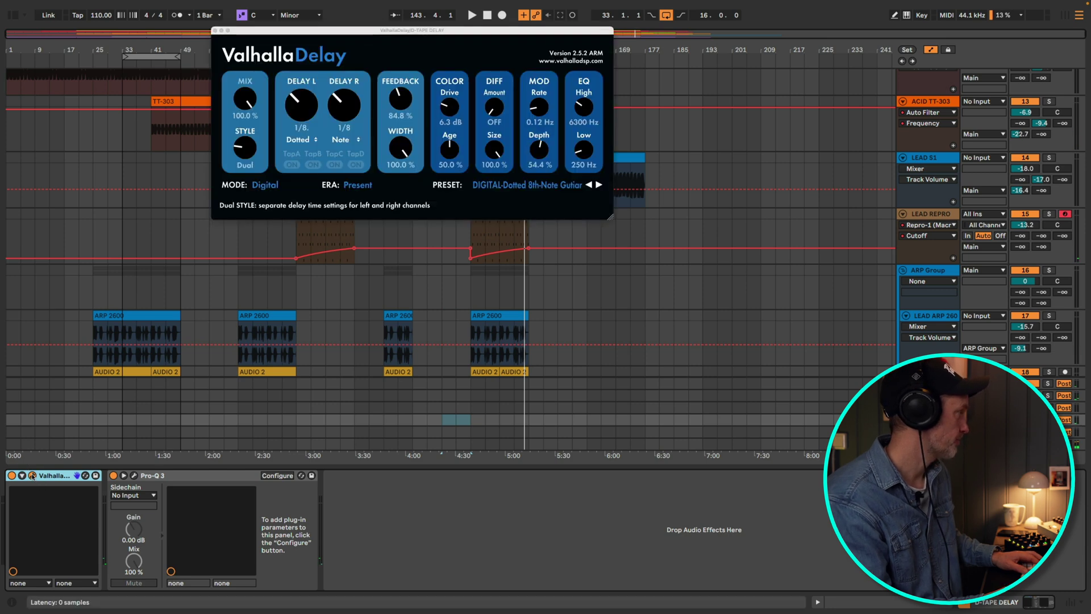
pyautogui.click(32, 476)
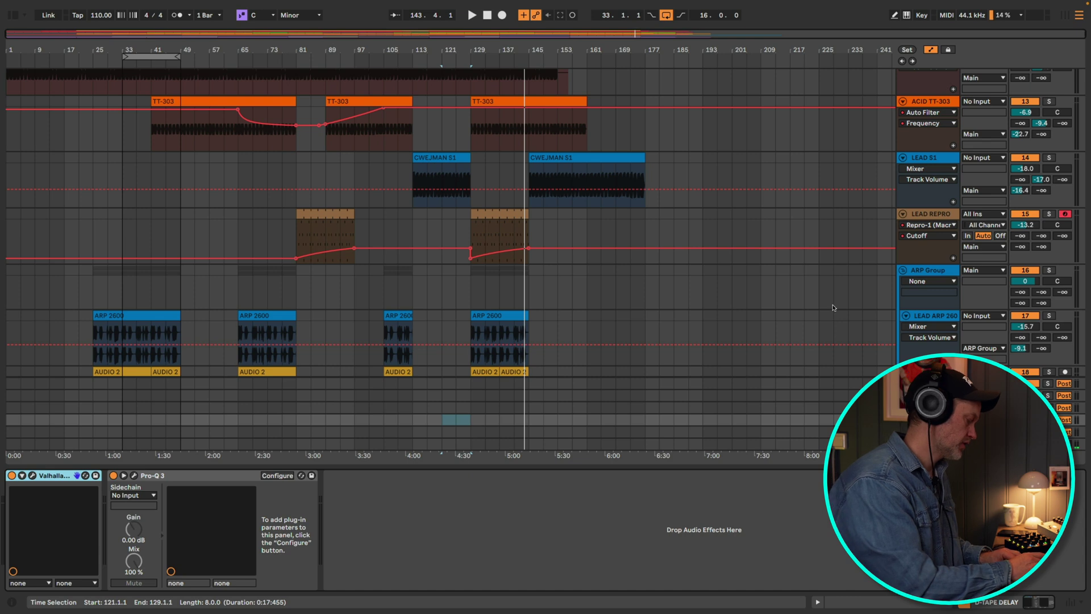
pyautogui.press('super+alt+l')
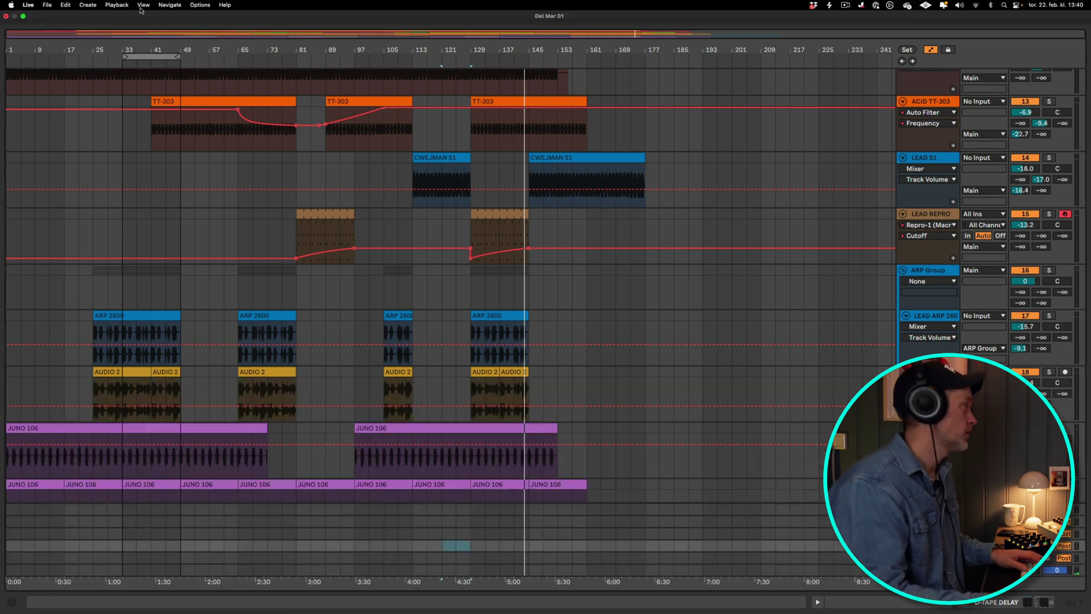
# Hide the return tracks in the arrangement again.
pyautogui.click(141, 7)
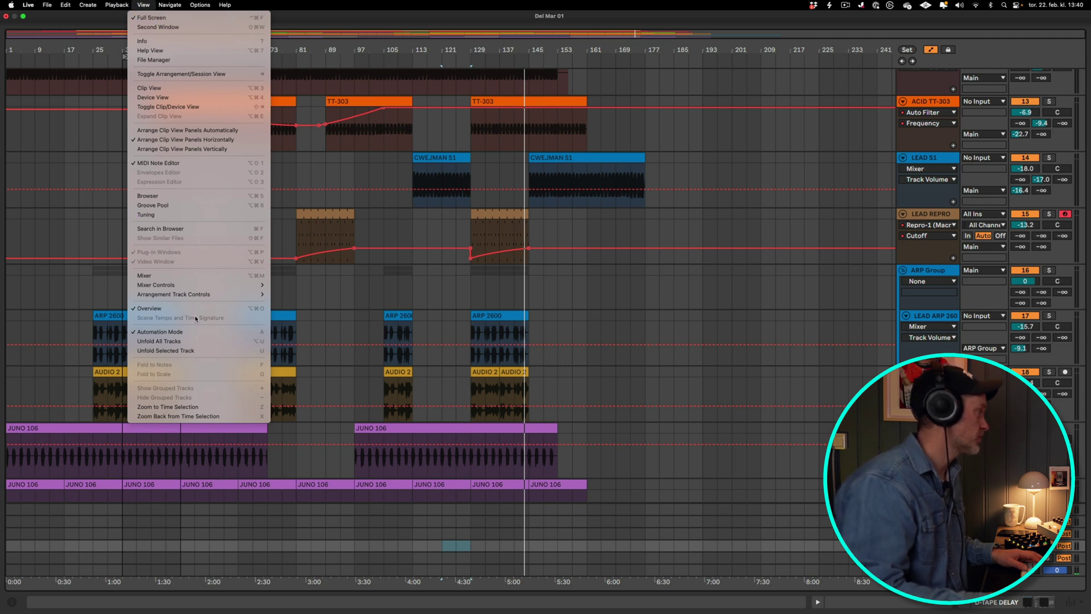
pyautogui.moveTo(195, 296)
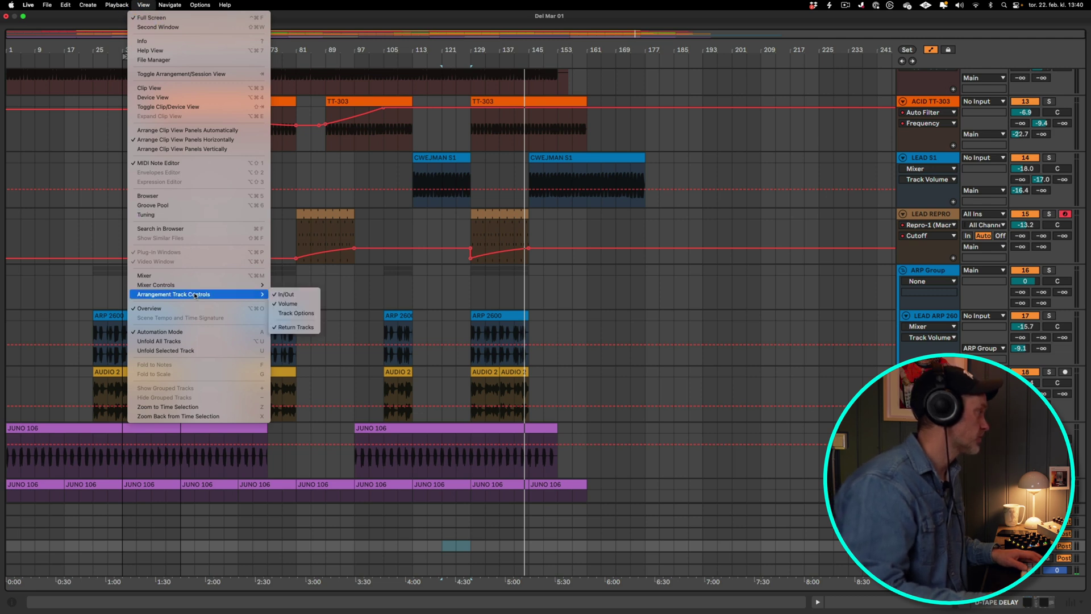
pyautogui.click(284, 328)
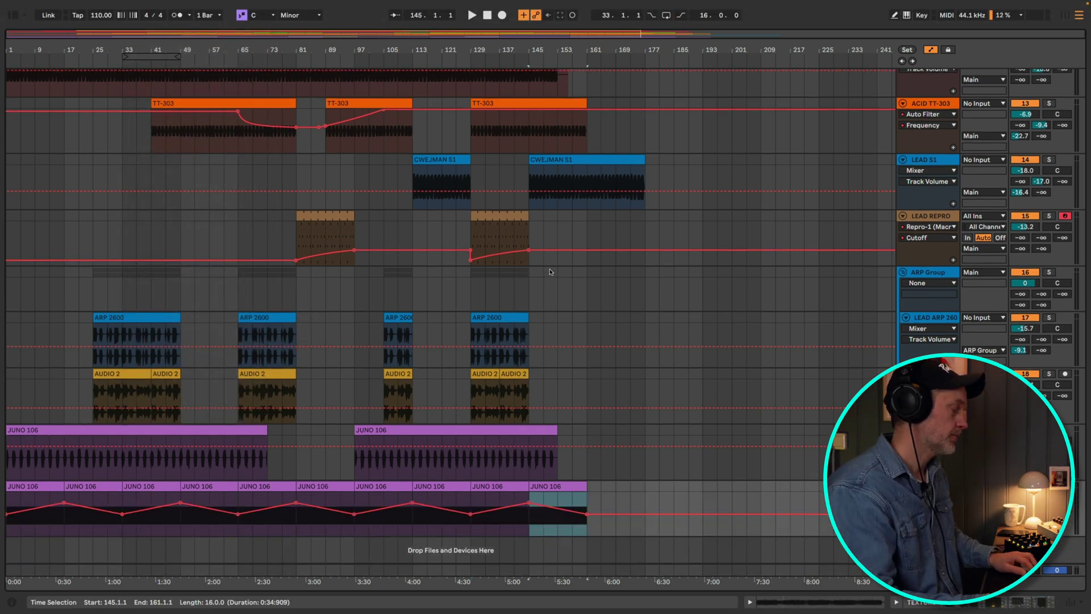
# Play the arrangement from bar 129 and select the LEAD REPRO track.
pyautogui.scroll(5, 566, 344)
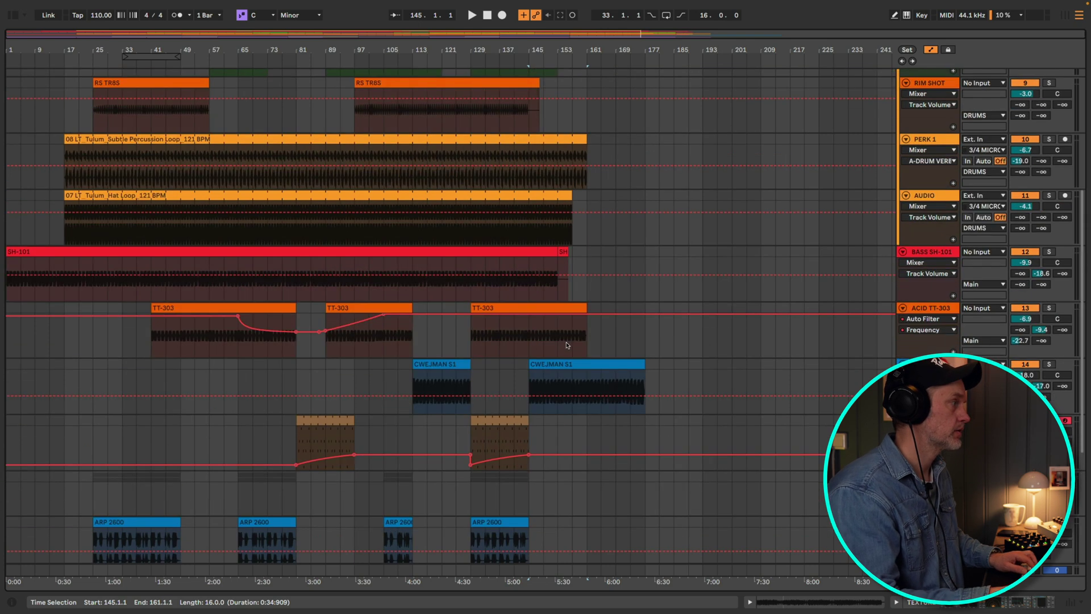
pyautogui.scroll(5, 556, 291)
pyautogui.click(519, 55)
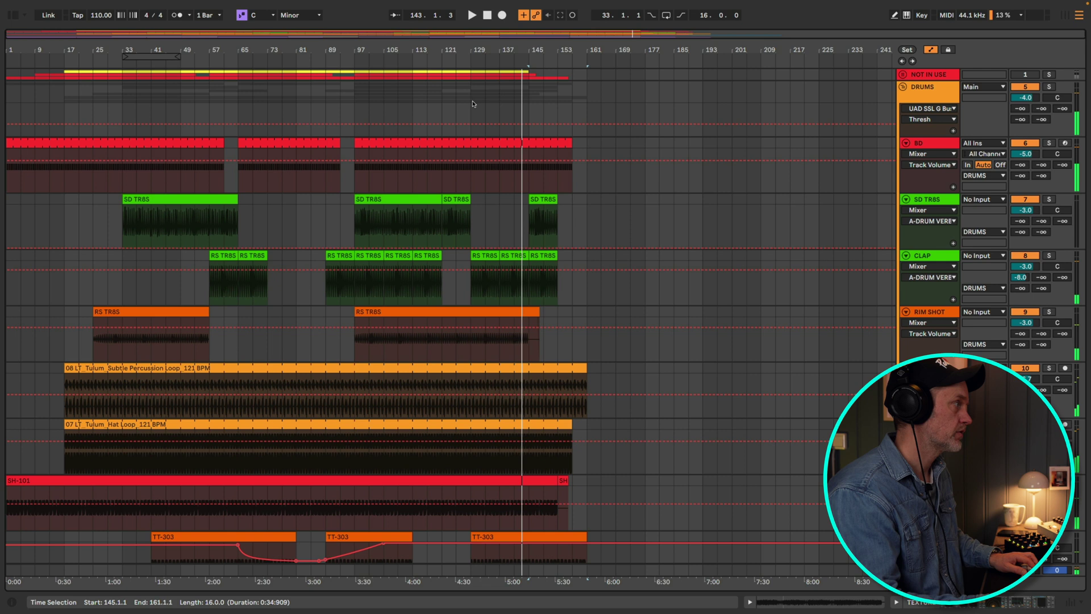
pyautogui.click(472, 104)
pyautogui.scroll(-5, 654, 378)
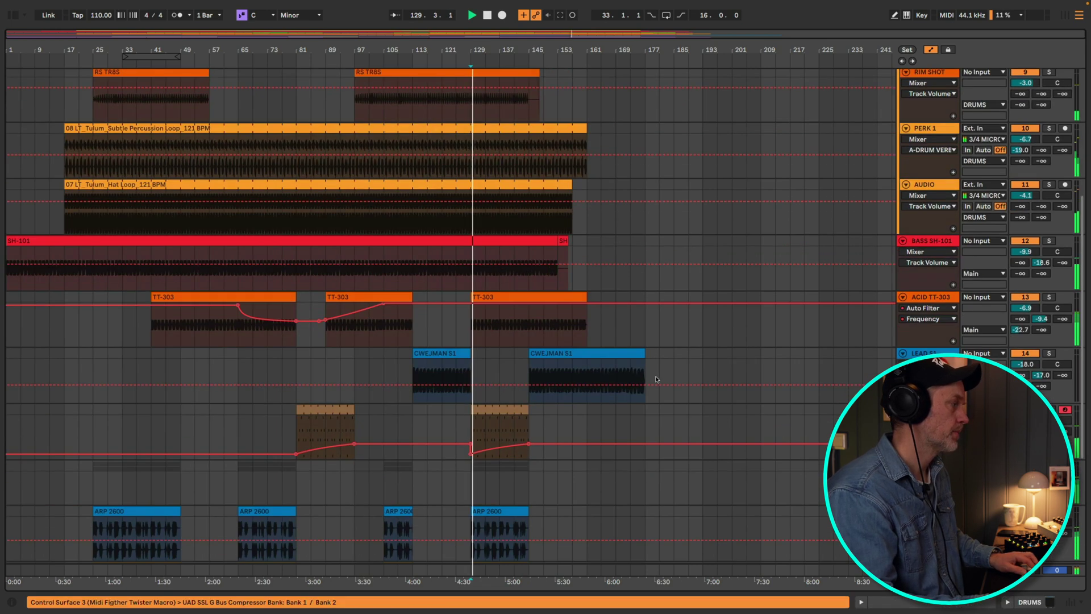
pyautogui.click(1025, 421)
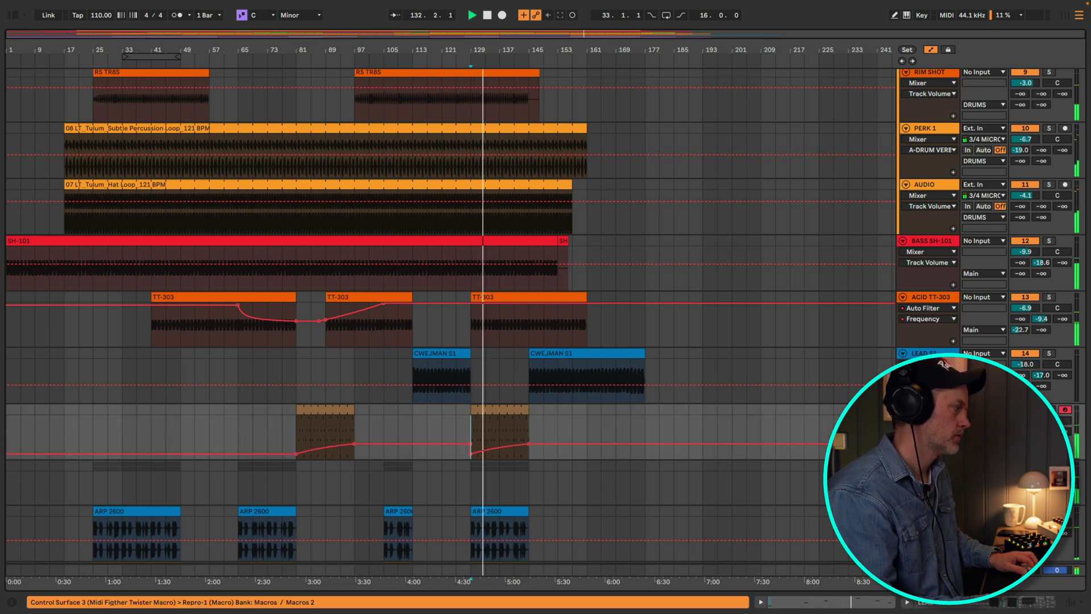
# Reshape the Repro macro automation to rise from bar 129 to a higher level at bar 145.
pyautogui.click(470, 455)
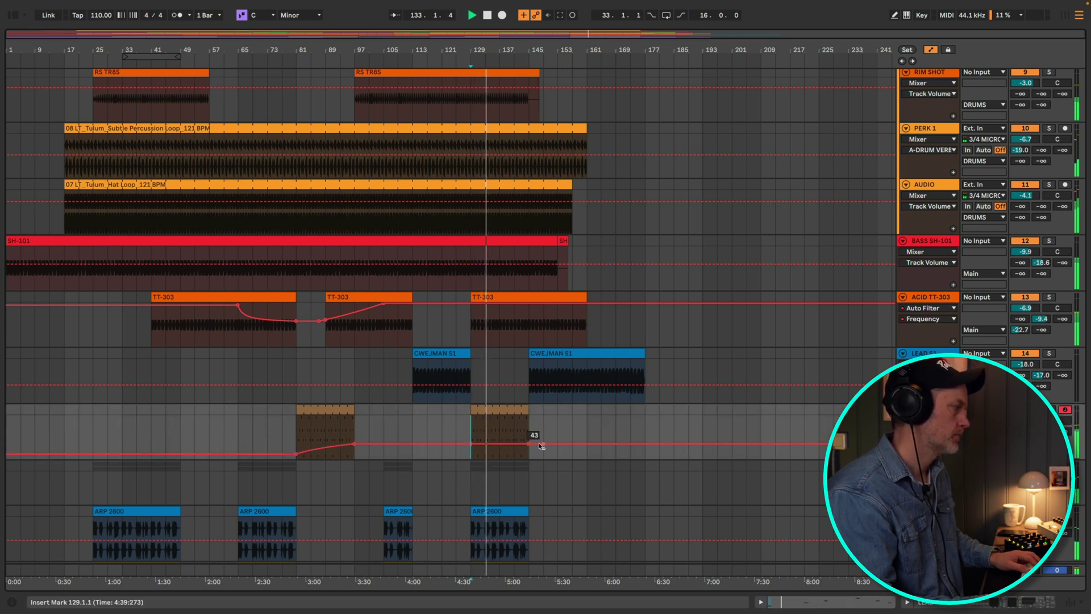
pyautogui.moveTo(529, 444); pyautogui.dragTo(528, 441)
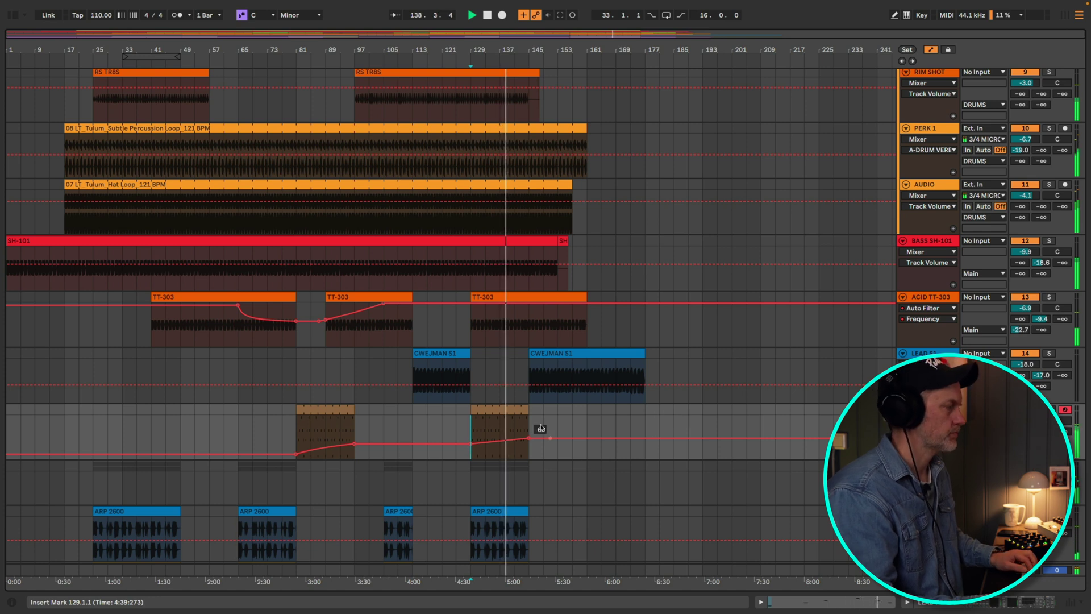
# Shorten the second CWEJMAN S1 clip so it ends at bar 161.
pyautogui.click(643, 353)
pyautogui.moveTo(643, 354); pyautogui.dragTo(590, 353)
# Add an Auto Filter from the EQ & Filters collection to the LEAD S1 track and set its frequency to 19.9 kHz.
pyautogui.hotkey('shift', 'Tab')
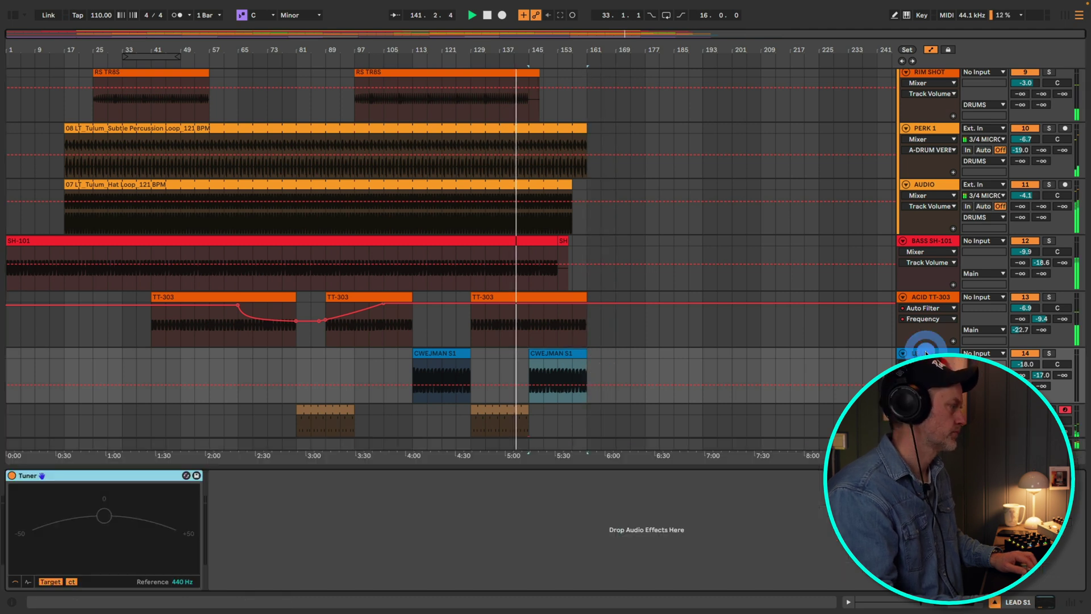
pyautogui.press('super+alt+b')
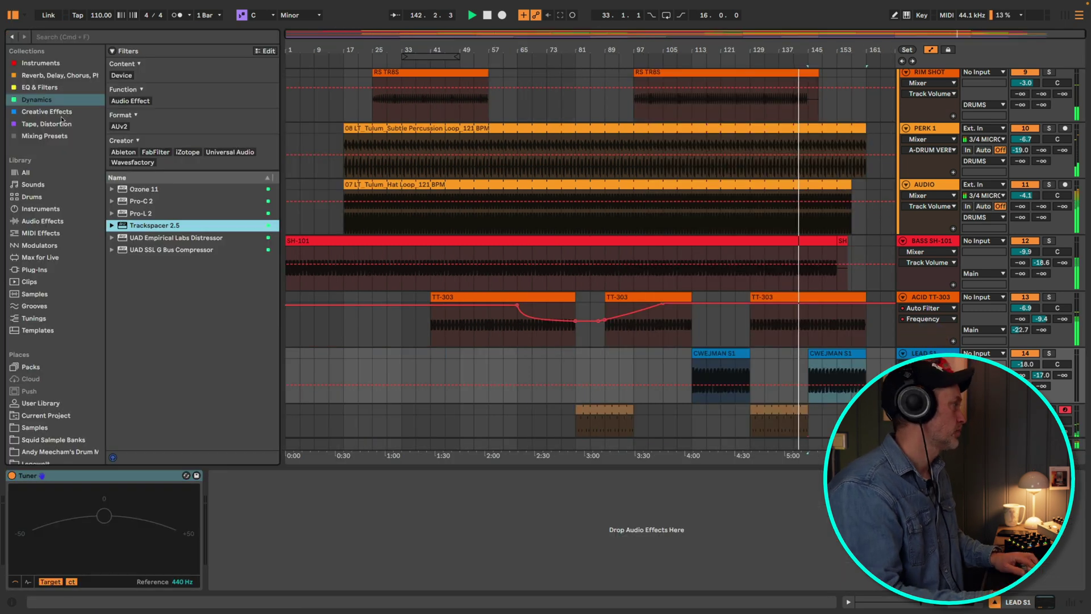
pyautogui.click(34, 87)
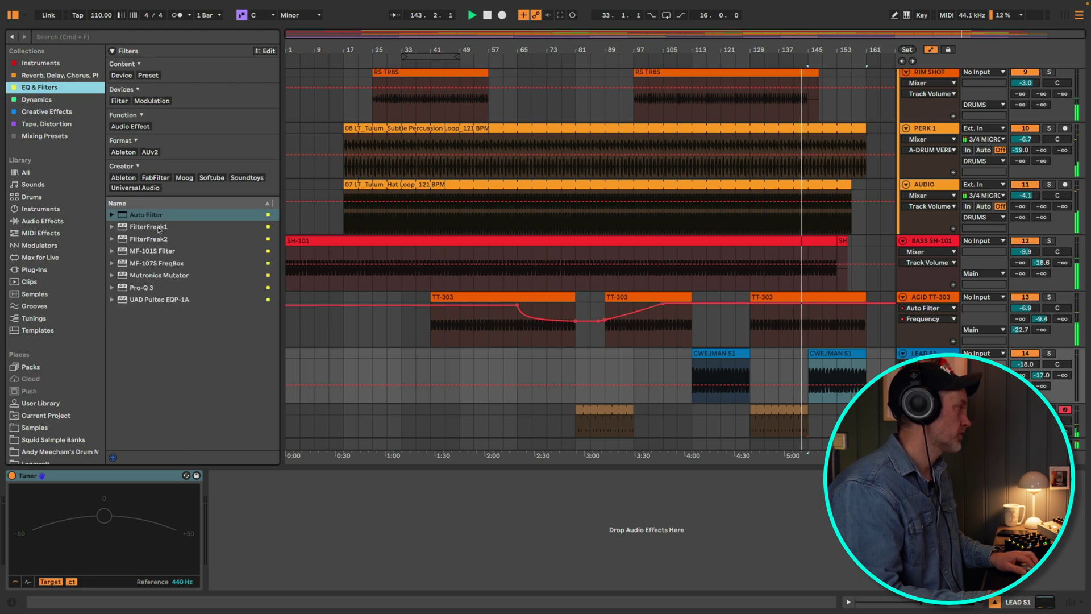
pyautogui.click(139, 215)
pyautogui.doubleClick(140, 215)
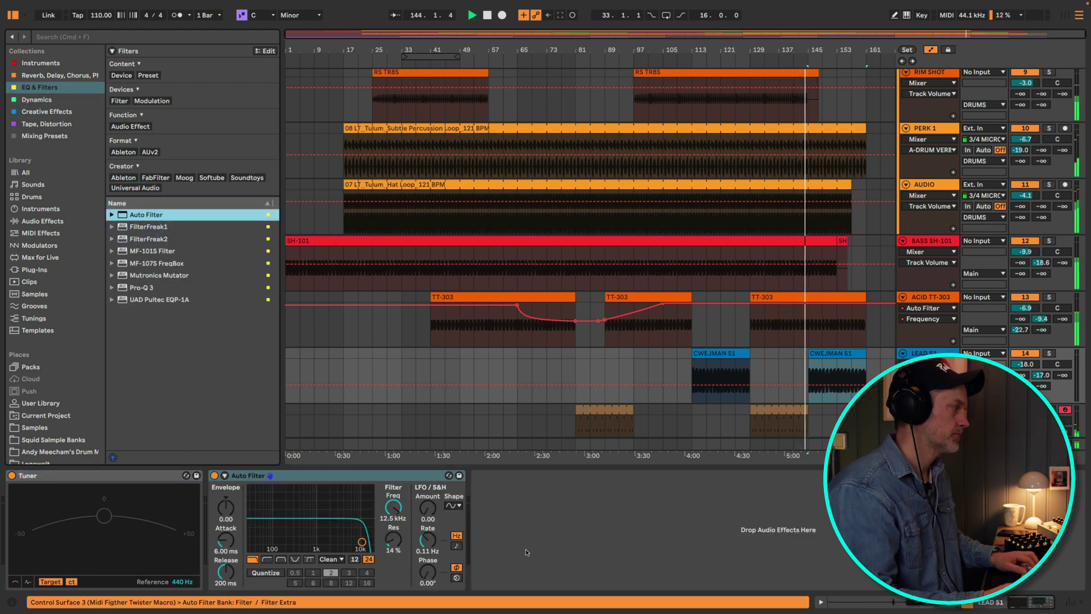
pyautogui.moveTo(398, 516); pyautogui.dragTo(397, 503)
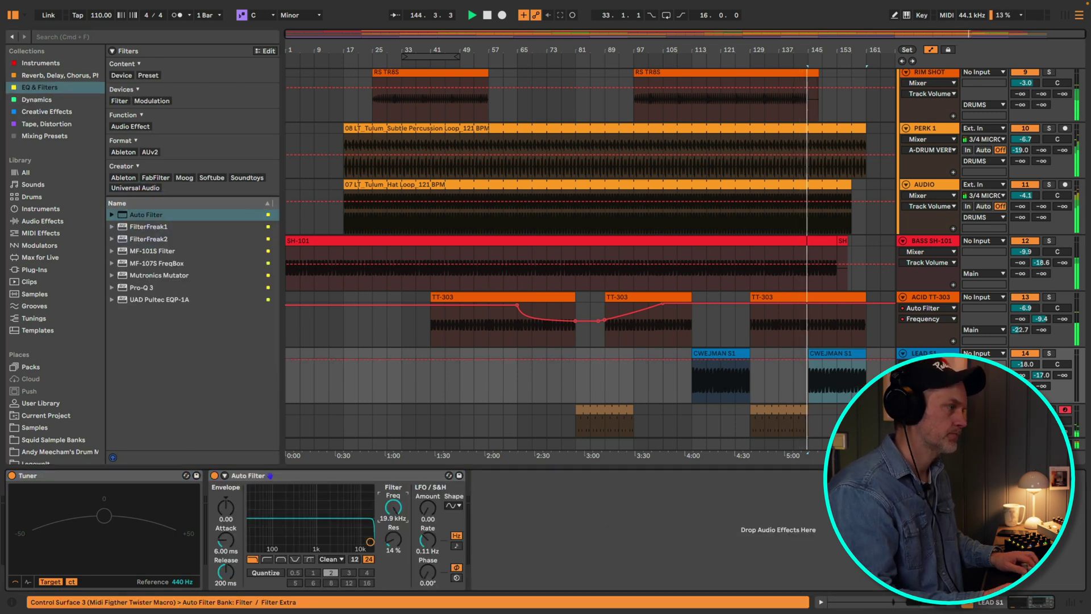
# Automate the LEAD S1 filter frequency with a curved fall from bar 145 to 169, and extend the last CWEJMAN S1 clip to bar 169.
pyautogui.click(807, 360)
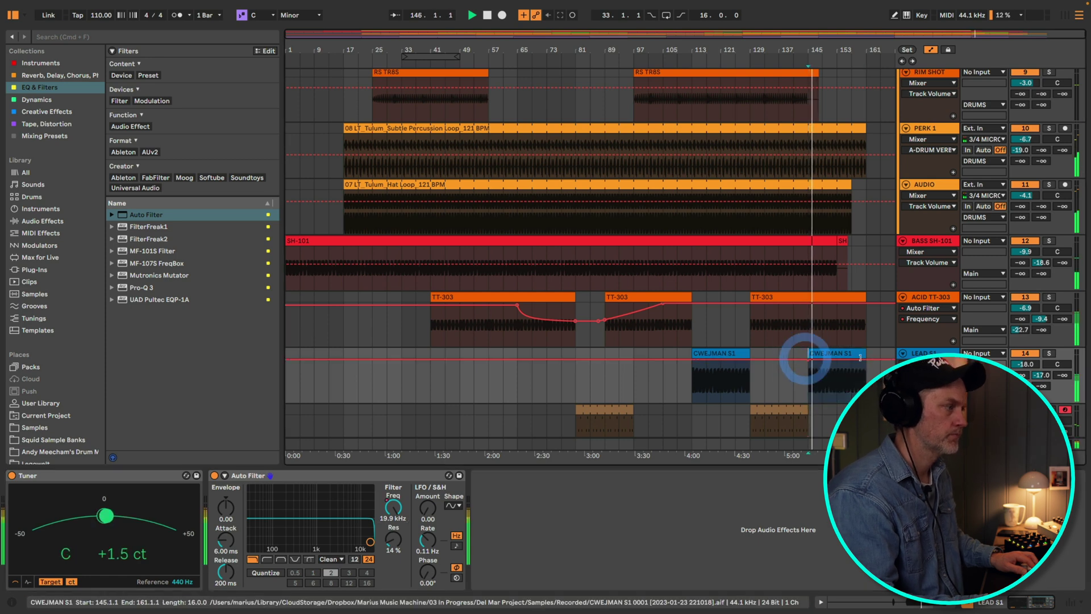
pyautogui.moveTo(873, 362); pyautogui.dragTo(873, 359)
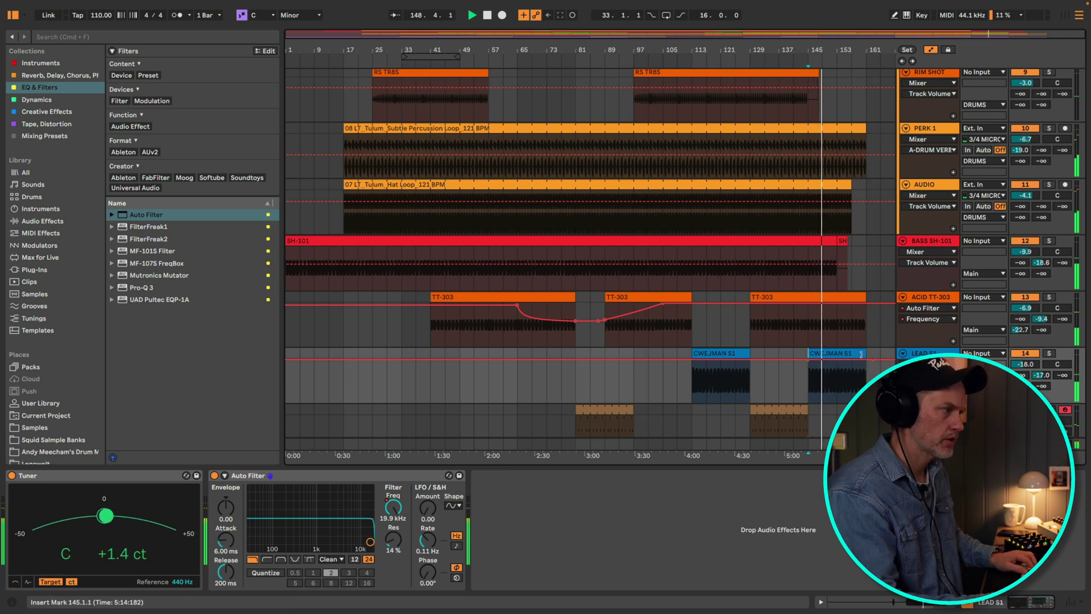
pyautogui.moveTo(862, 353); pyautogui.dragTo(834, 370)
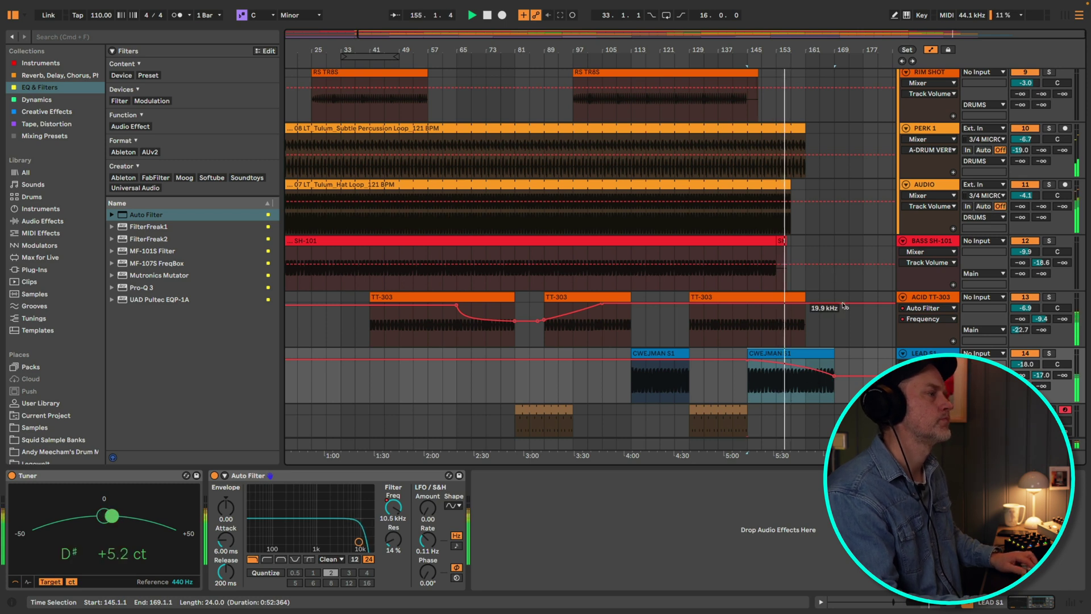
# Stop playback and replace the short SH-101 bass clip at bar 153 with duplicated bass material running to bar 169.
pyautogui.scroll(2, 807, 270)
pyautogui.click(847, 281)
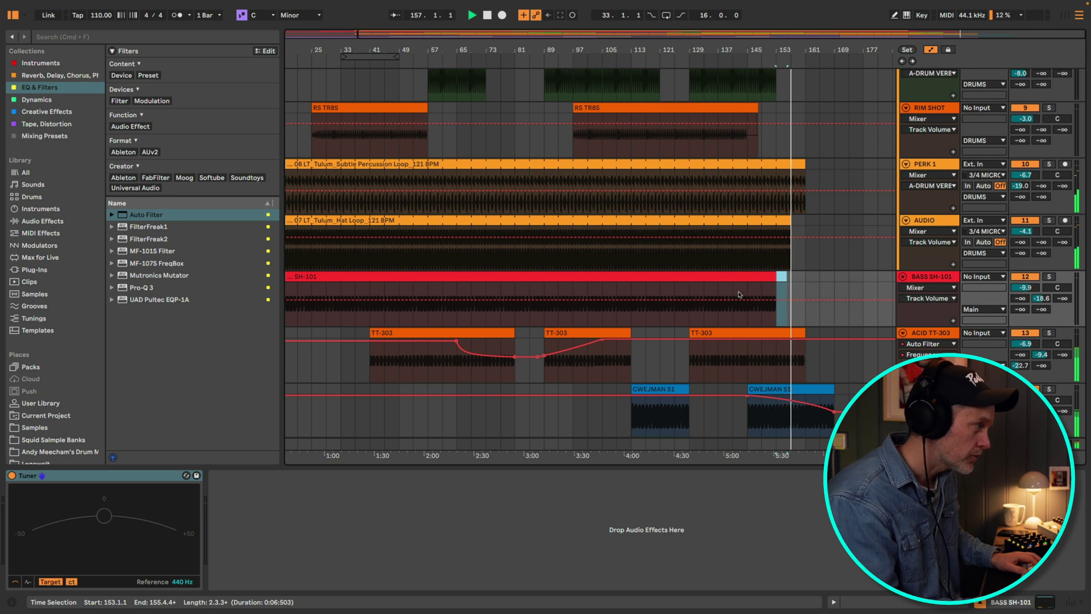
pyautogui.press('space')
pyautogui.moveTo(731, 288); pyautogui.dragTo(769, 282)
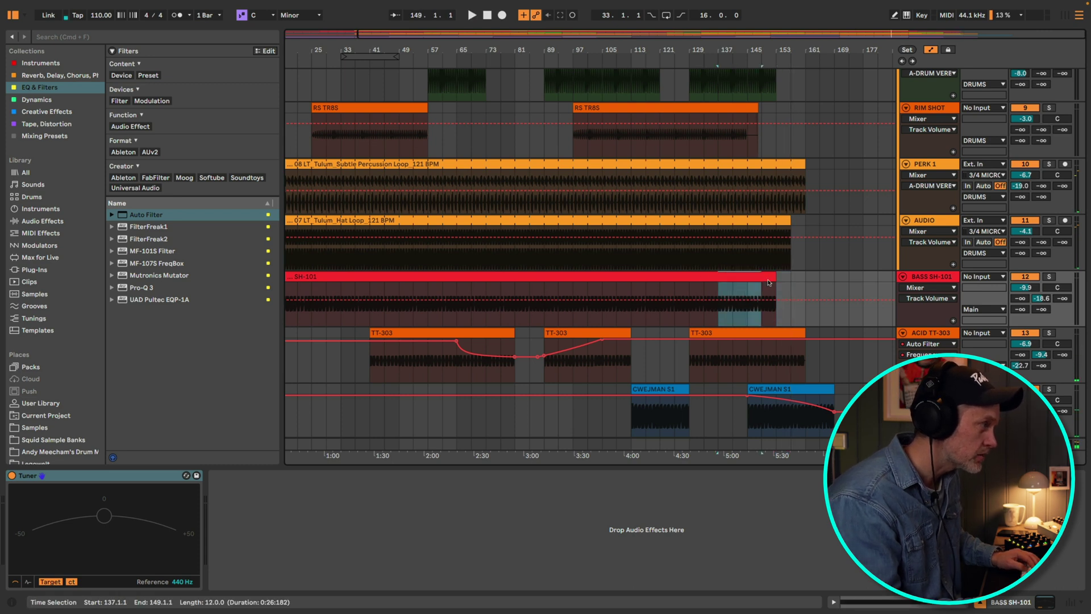
pyautogui.press('super+d')
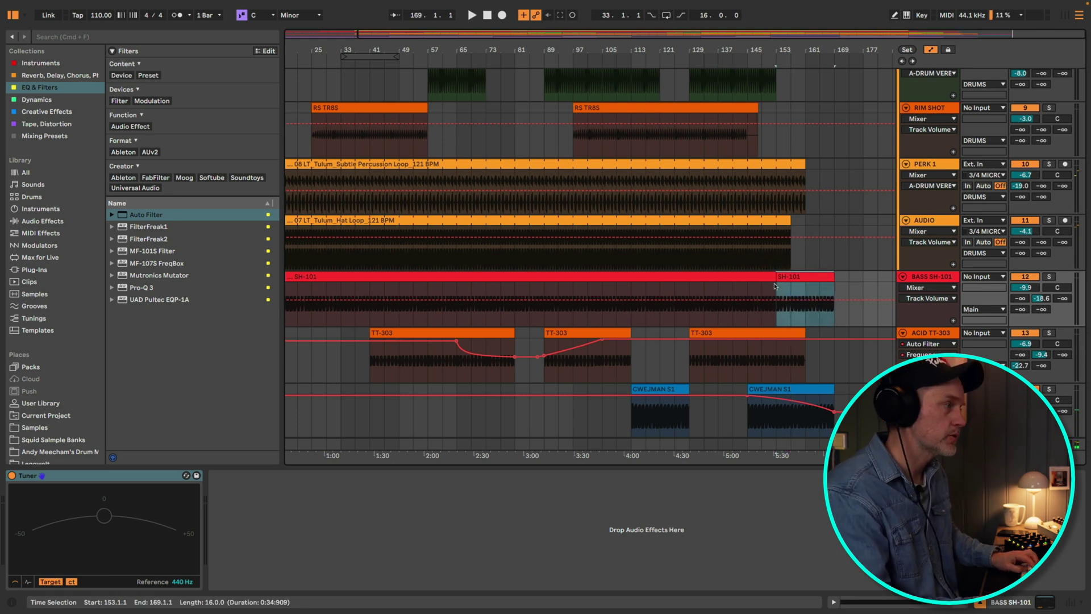
# Extend the Tulum hat loop to bar 161, and the BD kick clip and subtle percussion loop to bar 169.
pyautogui.scroll(5, 776, 250)
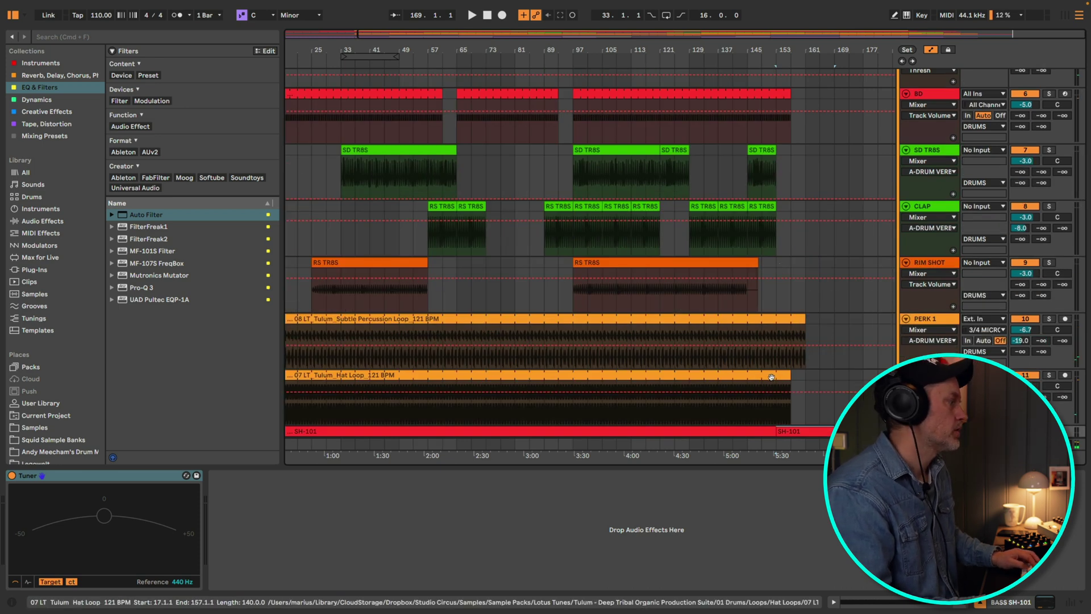
pyautogui.click(813, 398)
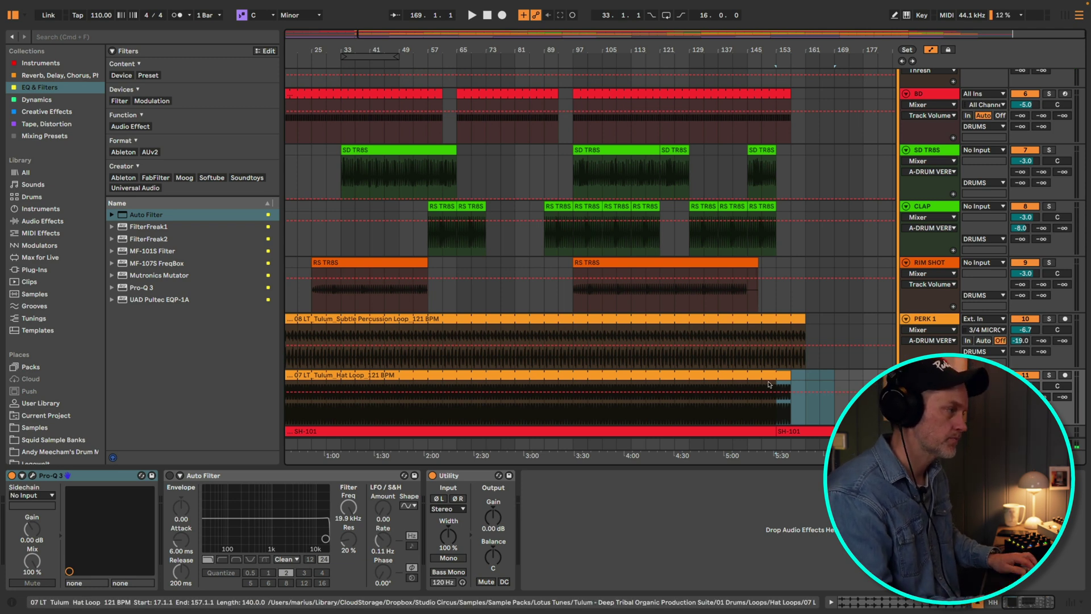
pyautogui.moveTo(791, 376); pyautogui.dragTo(803, 375)
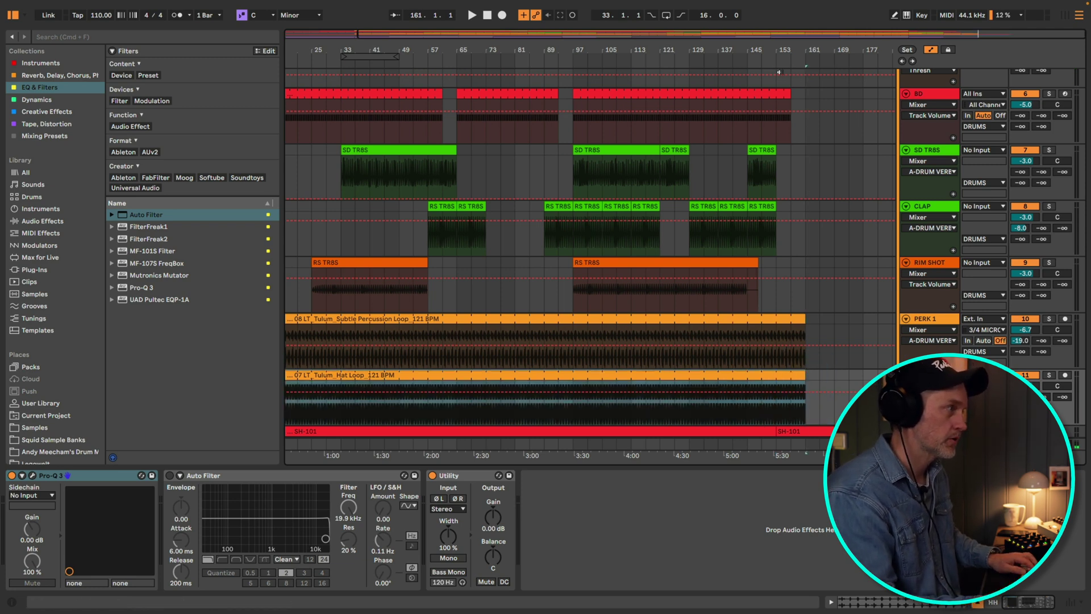
pyautogui.click(785, 90)
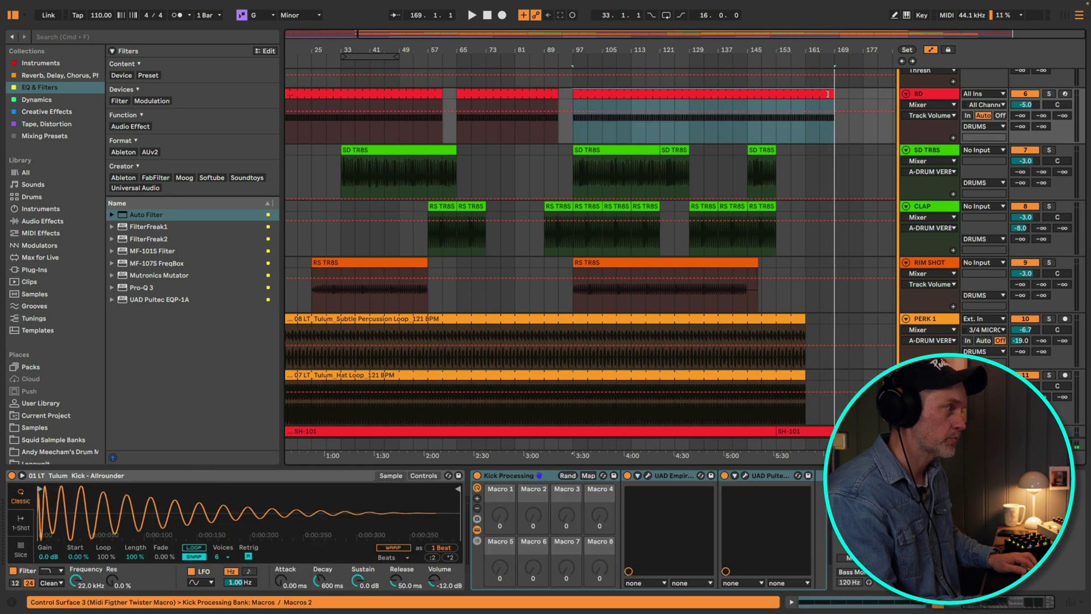
pyautogui.moveTo(807, 320); pyautogui.dragTo(833, 319)
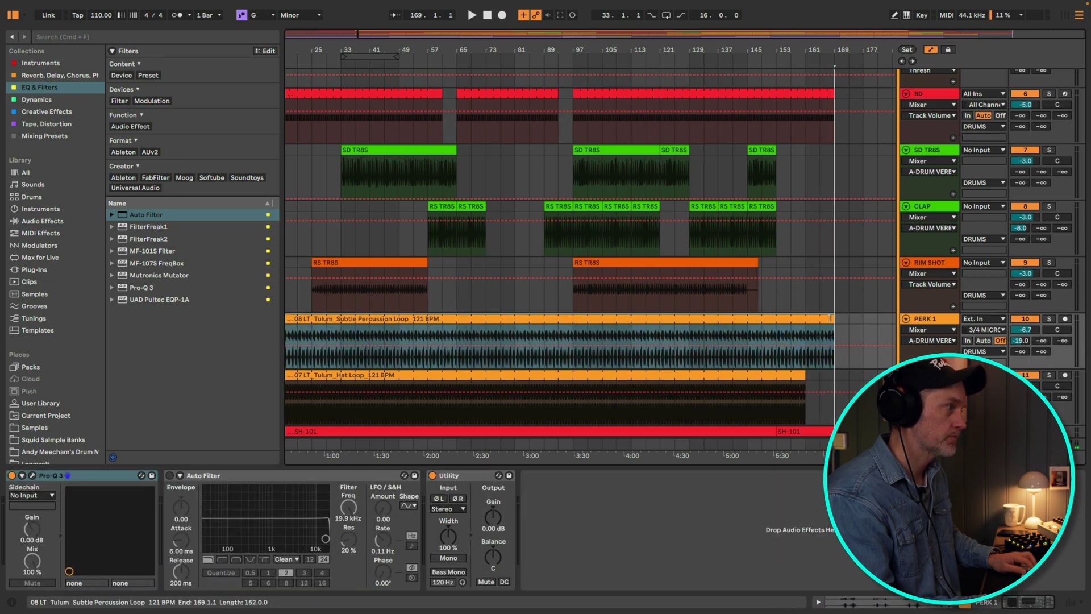
# Duplicate the SD TR8S clip at bars 145–153 to fill bars 153–161.
pyautogui.click(763, 207)
pyautogui.click(763, 150)
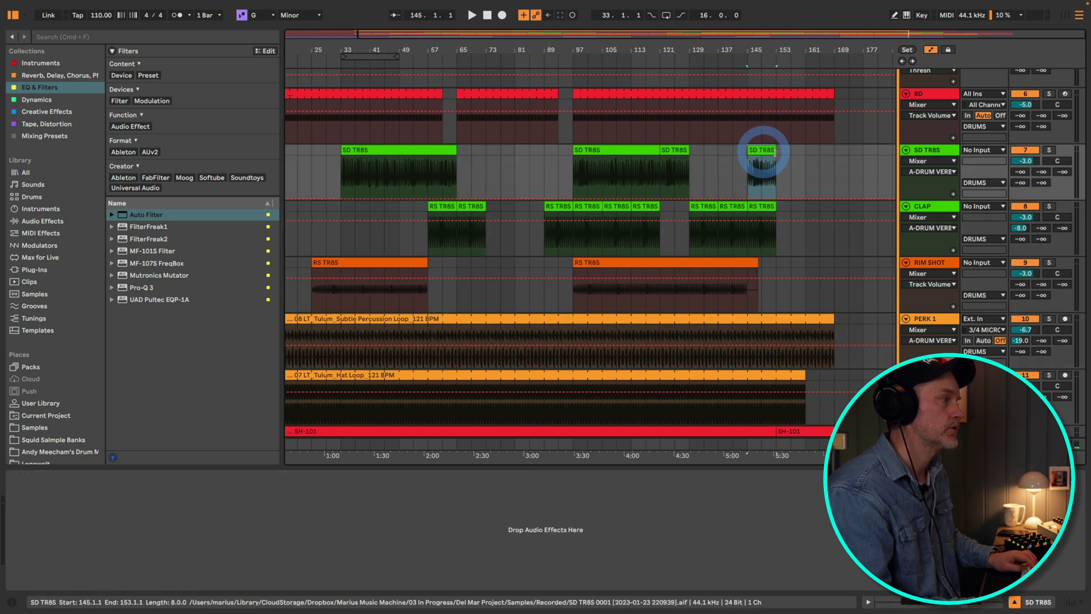
pyautogui.press('super+d')
# Play the arrangement from bar 149, and hide the device view and the browser.
pyautogui.moveTo(806, 48); pyautogui.dragTo(806, 40)
pyautogui.click(775, 53)
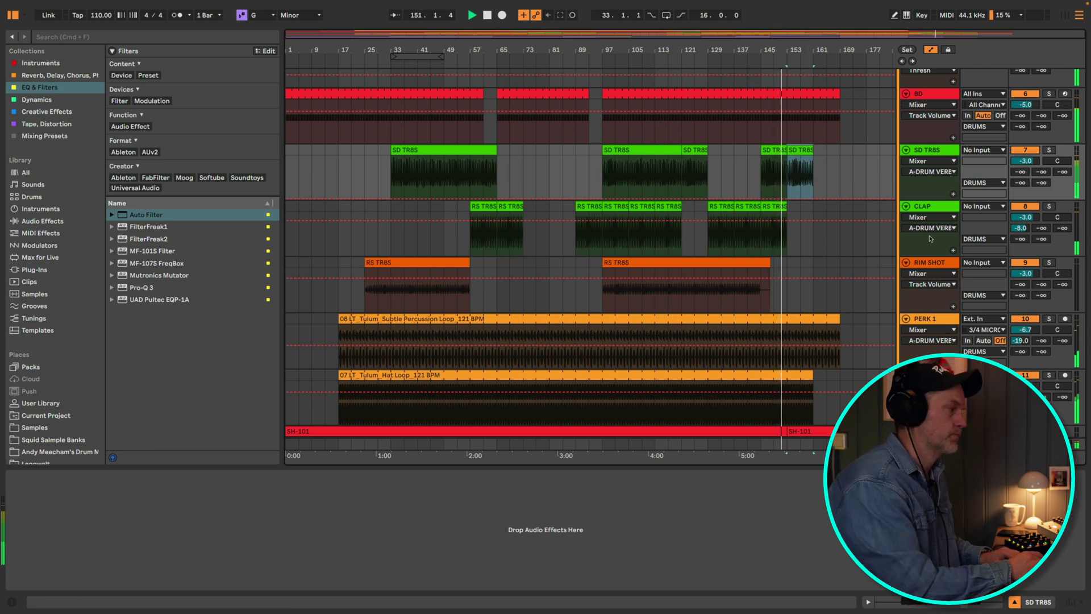
pyautogui.scroll(-1, 930, 239)
pyautogui.press('super+alt+l')
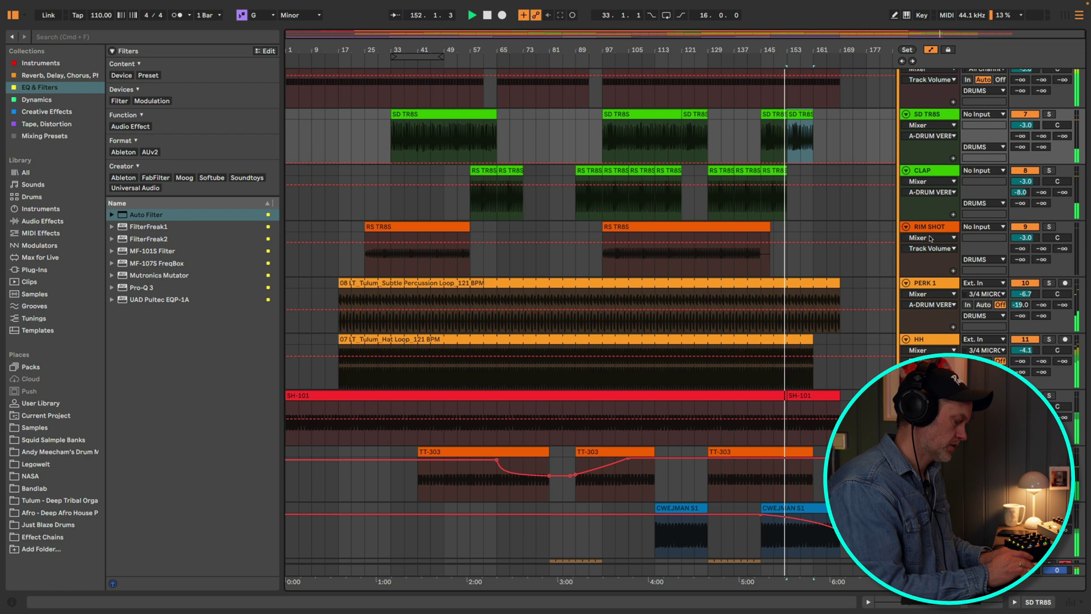
pyautogui.press('super+alt+b')
# Delete the last two SD TR8S clips, covering bars 145–161.
pyautogui.click(531, 237)
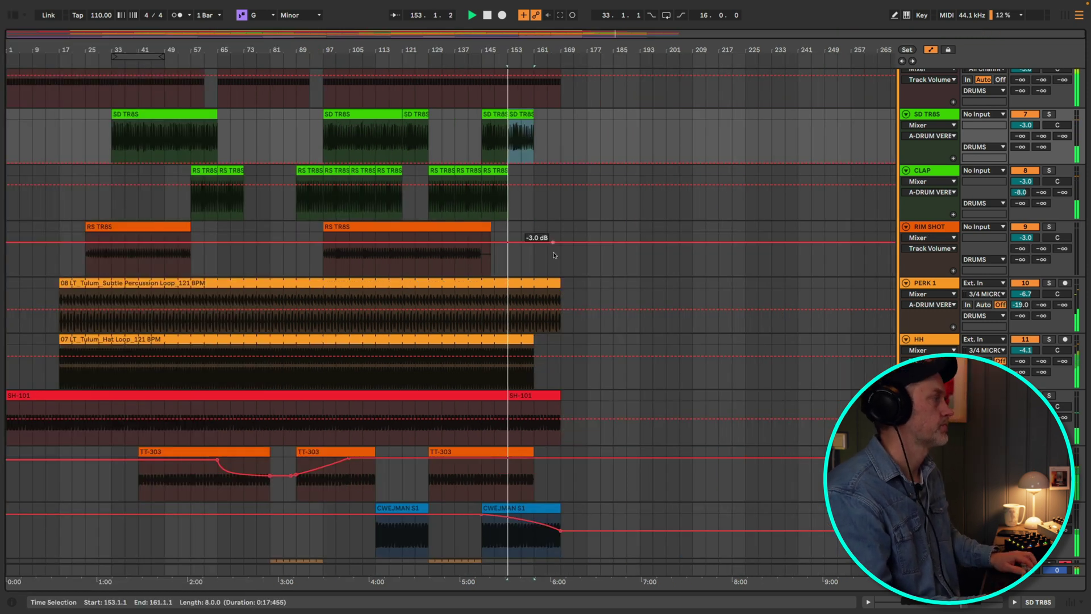
pyautogui.press('Delete')
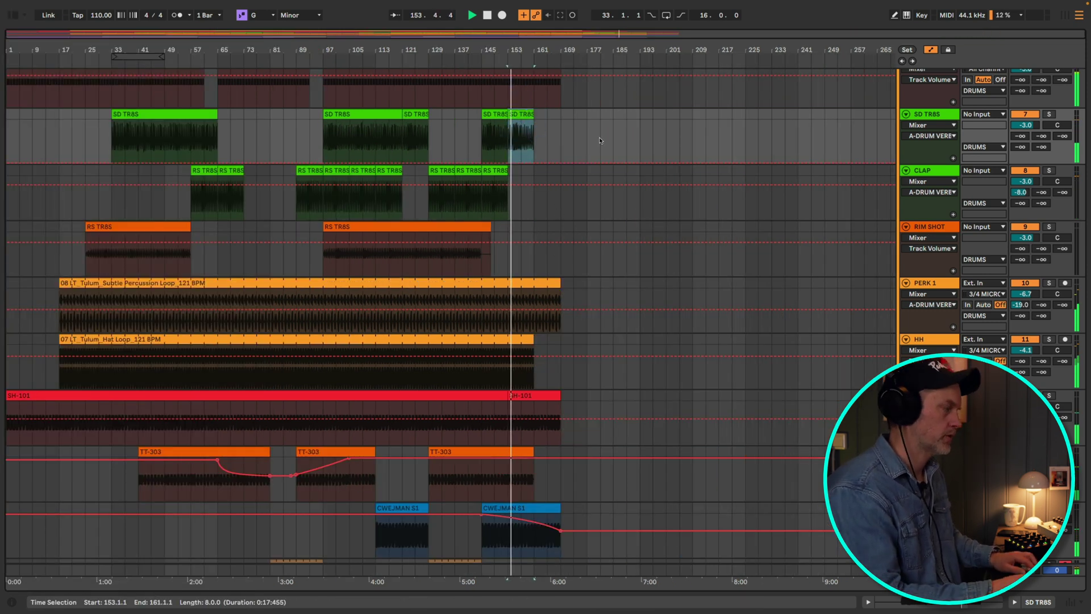
pyautogui.click(487, 114)
pyautogui.press('Delete')
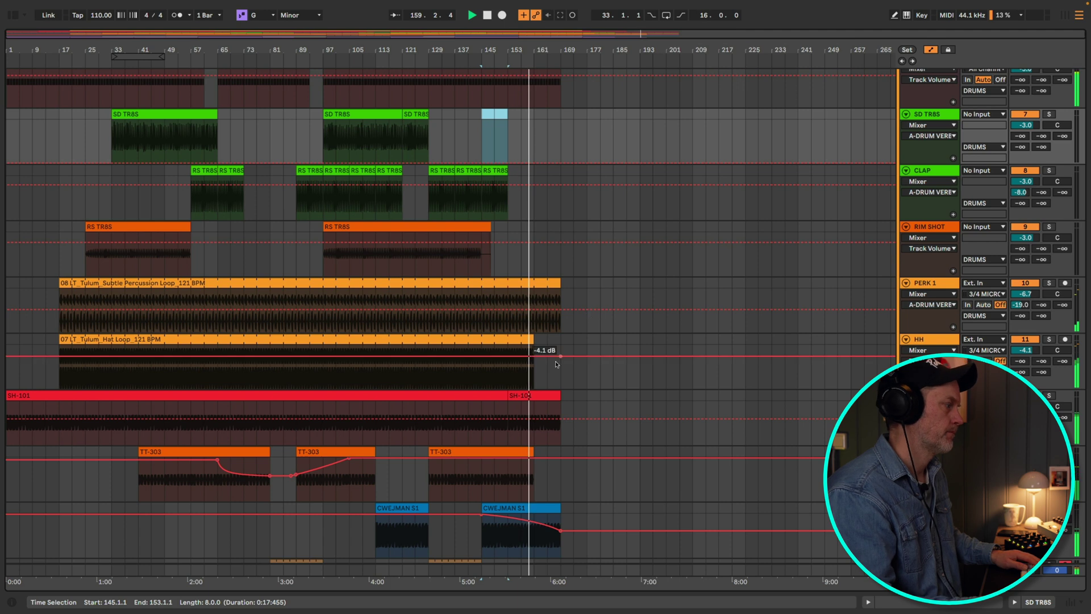
# Adjust the LEAD S1 filter frequency automation point at bar 169 to about 1.51 kHz.
pyautogui.moveTo(557, 531); pyautogui.dragTo(561, 534)
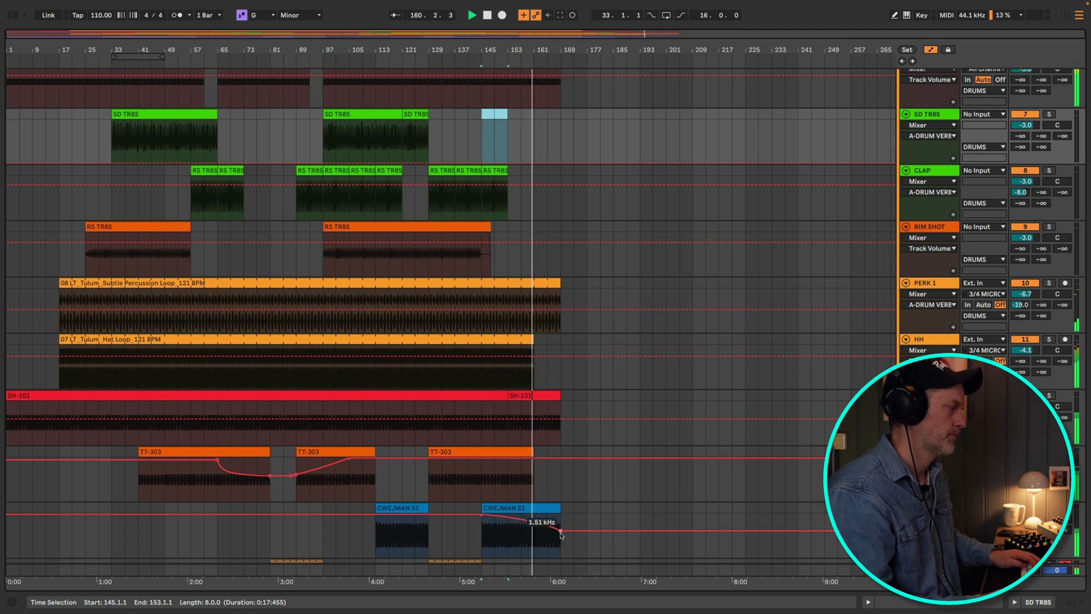
pyautogui.click(560, 531)
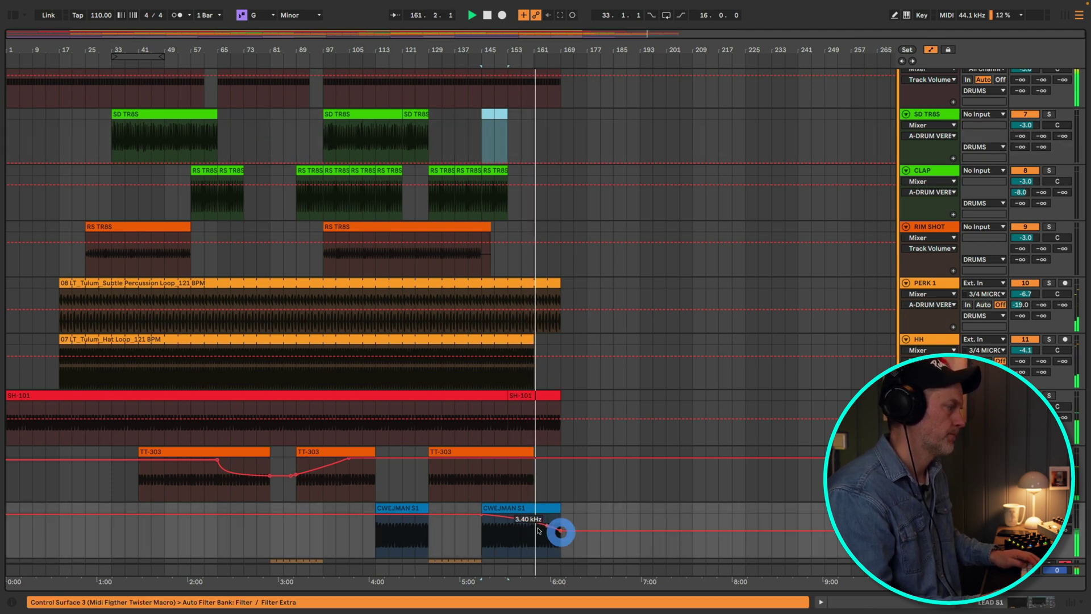